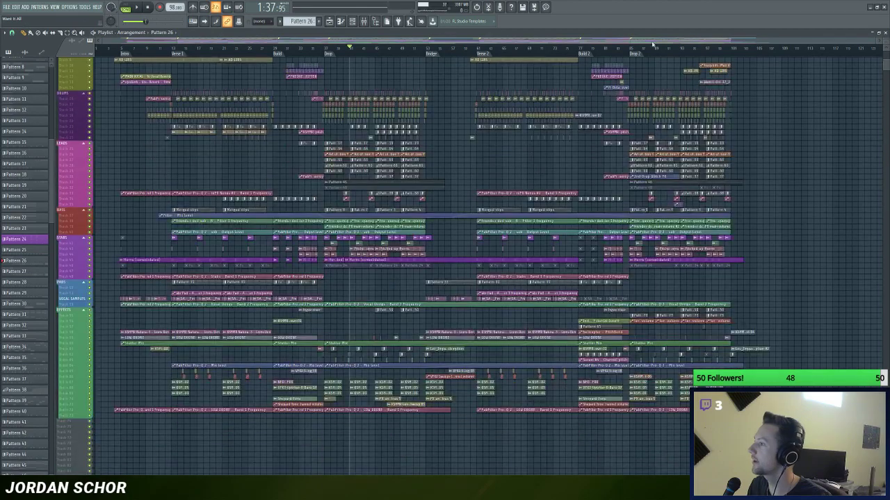
# Step: Save the project with the whole arrangement in view
pyautogui.scroll(3, 799, 98)
pyautogui.scroll(4, 748, 43)
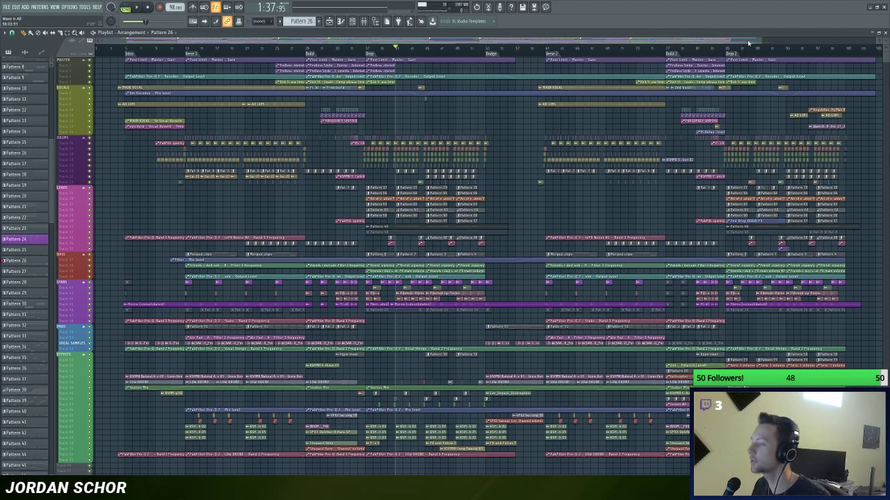
pyautogui.scroll(2, 524, 40)
pyautogui.hotkey('ctrl', 's')
# Step: Look over the arrangement's track groups, from master and vocals down to effects and back up
pyautogui.moveTo(504, 33)
pyautogui.mouseDown()
pyautogui.moveTo(522, 41)
pyautogui.moveTo(505, 40)
pyautogui.mouseUp()
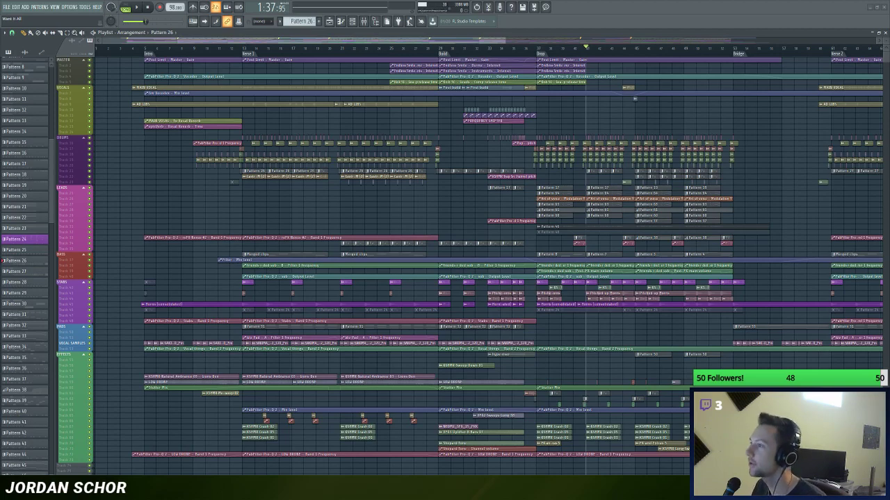
pyautogui.scroll(3, 474, 39)
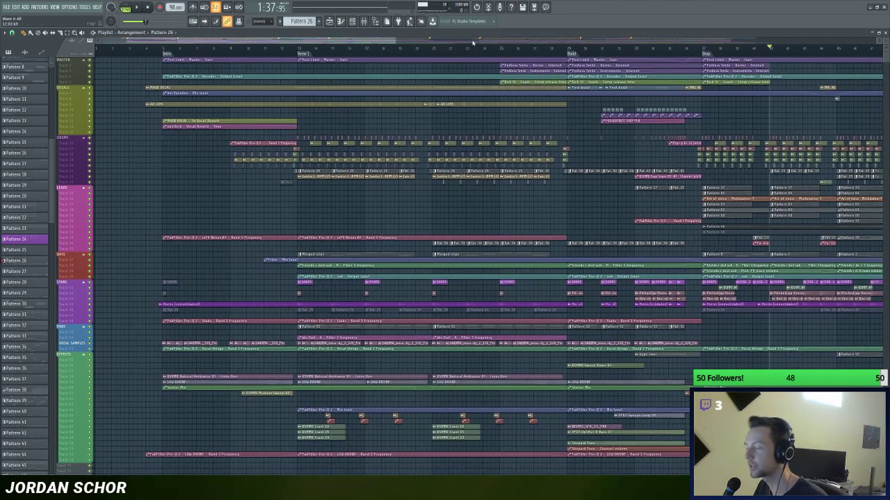
pyautogui.scroll(1, 473, 42)
pyautogui.scroll(2, 473, 43)
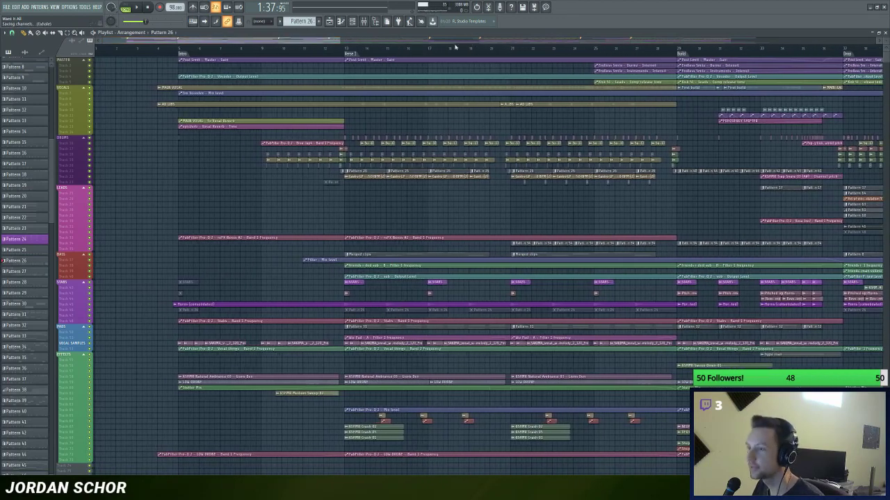
pyautogui.scroll(3, 640, 51)
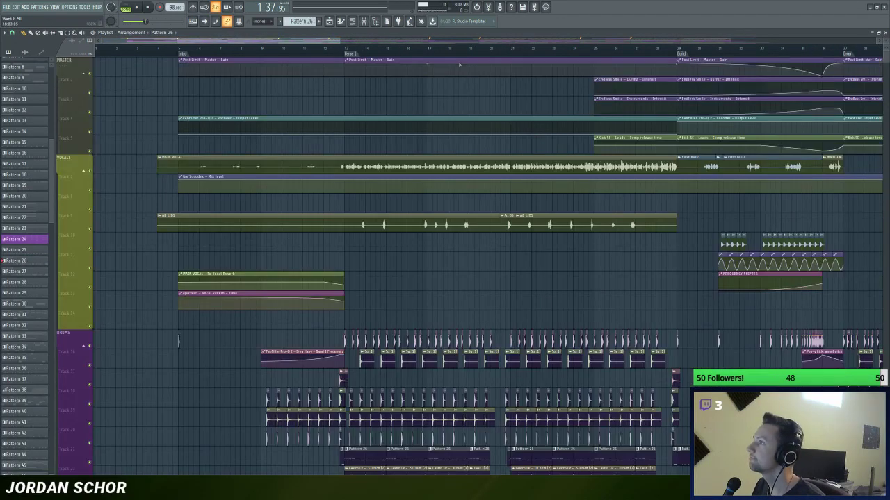
pyautogui.scroll(2, 362, 39)
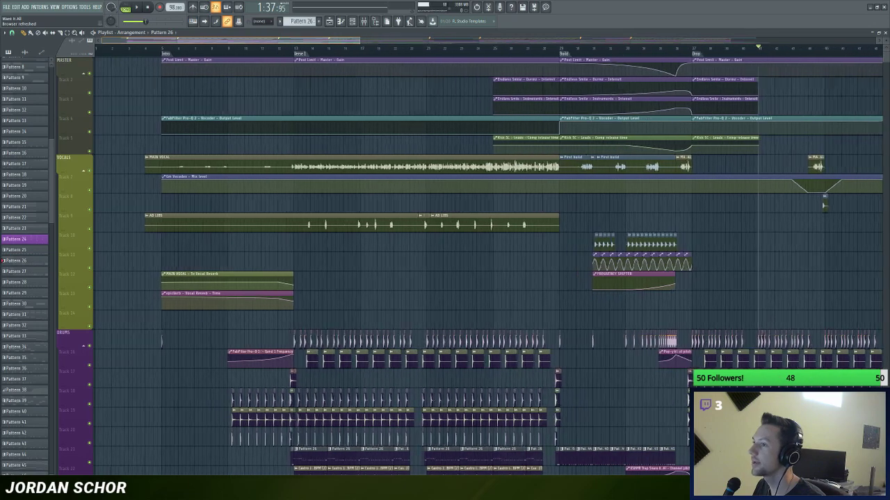
pyautogui.scroll(2, 351, 39)
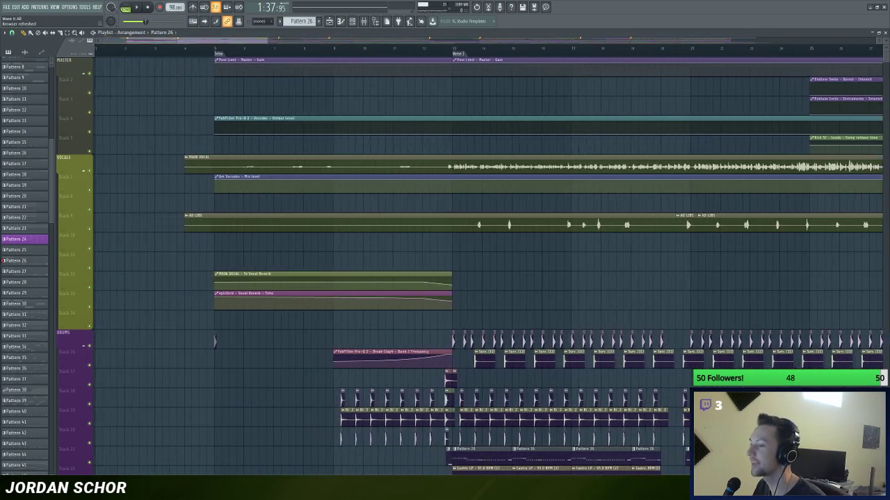
pyautogui.scroll(2, 344, 39)
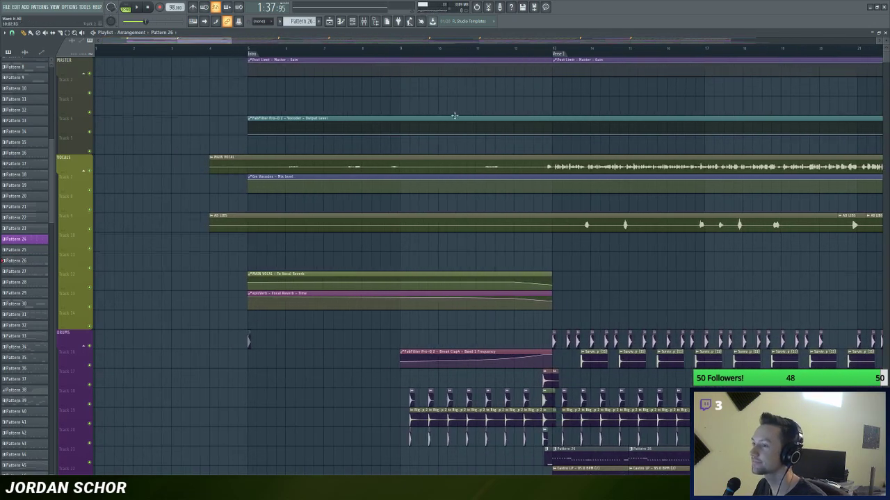
pyautogui.scroll(-4, 348, 50)
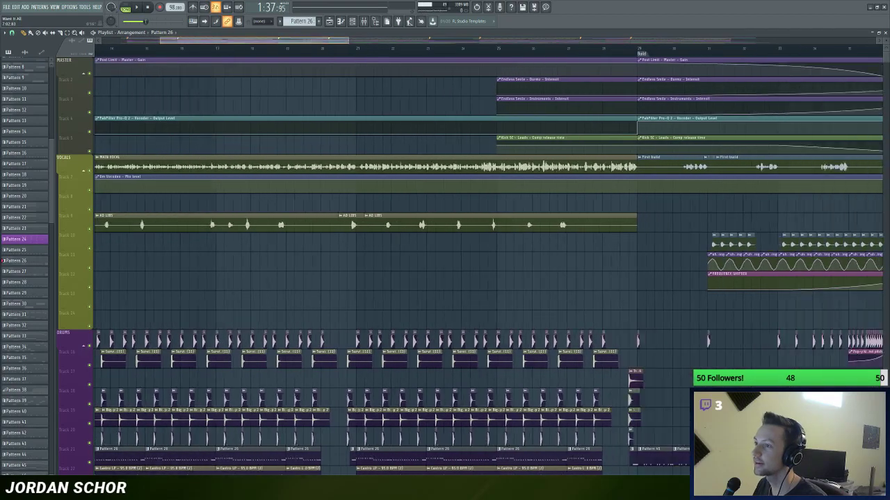
pyautogui.scroll(-2, 348, 50)
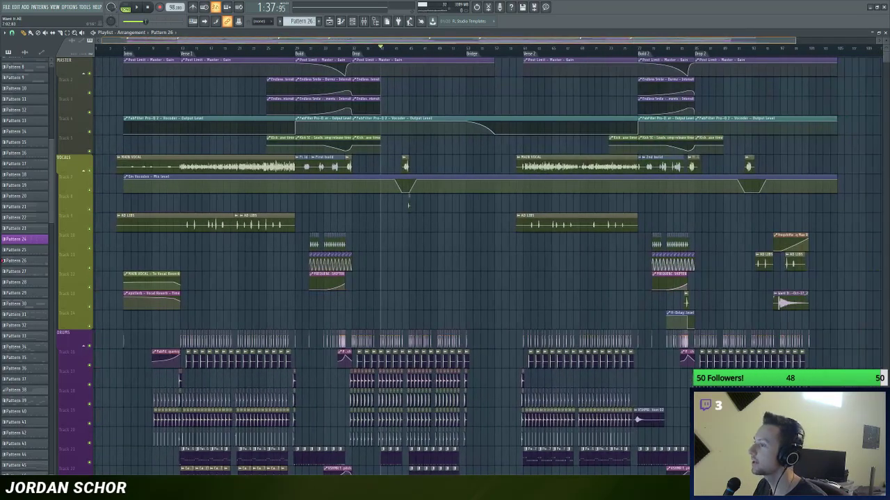
pyautogui.scroll(-4, 445, 104)
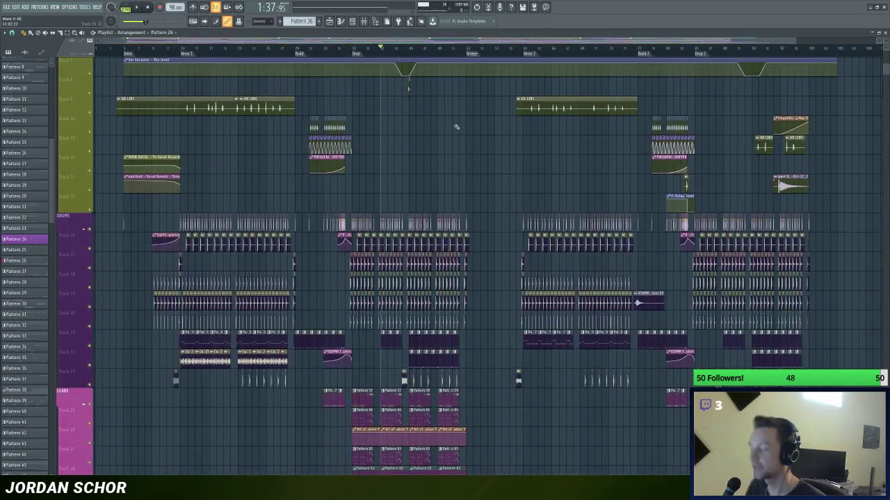
pyautogui.scroll(-4, 456, 126)
pyautogui.scroll(-12, 480, 184)
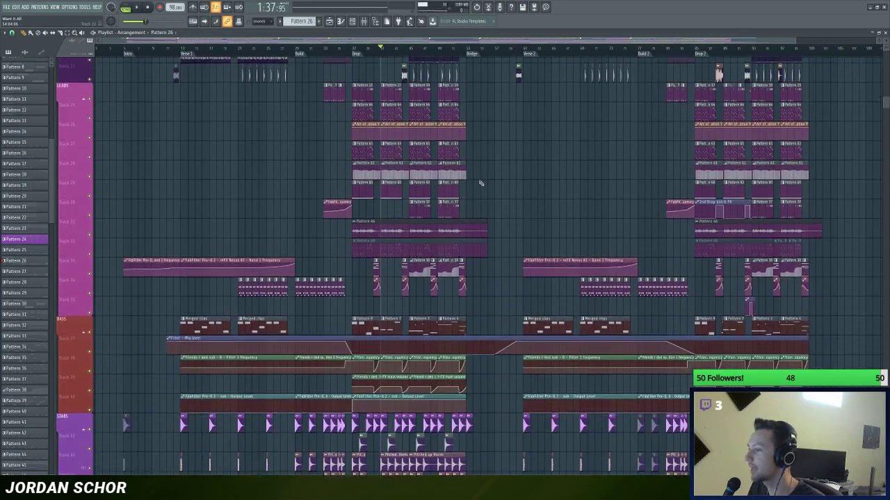
pyautogui.scroll(-10, 483, 186)
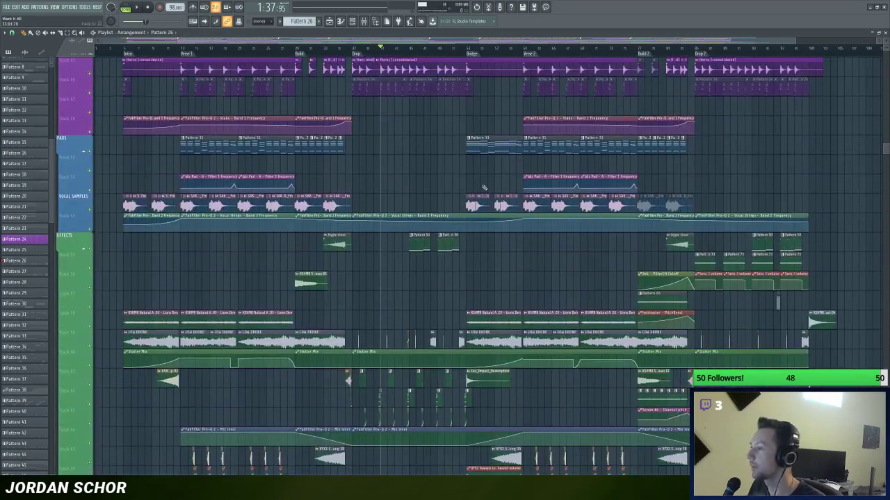
pyautogui.scroll(20, 481, 185)
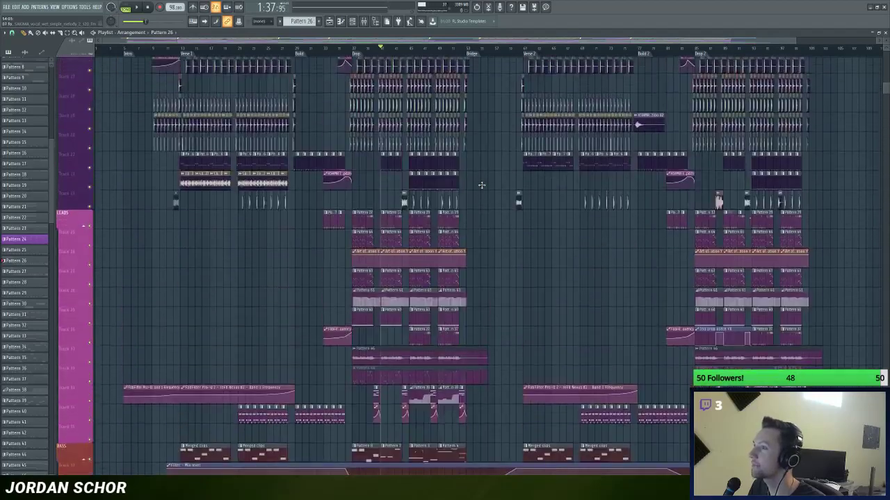
pyautogui.scroll(6, 396, 46)
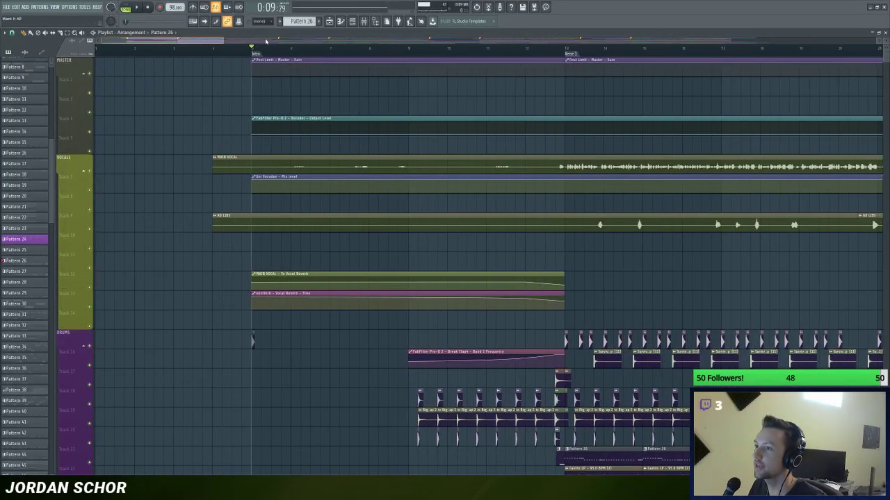
# Step: Play the intro from its start and check the channel settings of the vocal sample clip in the VOCAL SAMPLES track
pyautogui.scroll(-12, 389, 202)
pyautogui.scroll(-8, 422, 199)
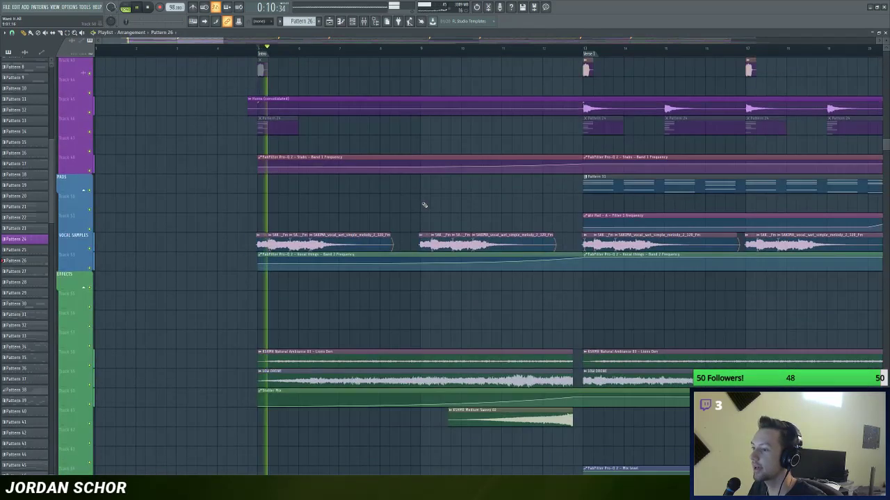
pyautogui.scroll(1, 423, 197)
pyautogui.doubleClick(362, 252)
pyautogui.moveTo(380, 133); pyautogui.dragTo(332, 135)
pyautogui.click(418, 135)
pyautogui.scroll(3, 310, 41)
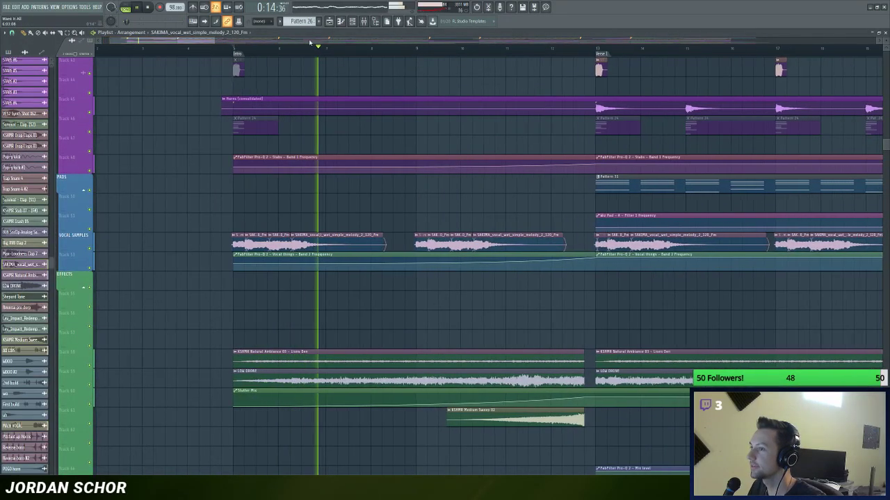
pyautogui.press('space')
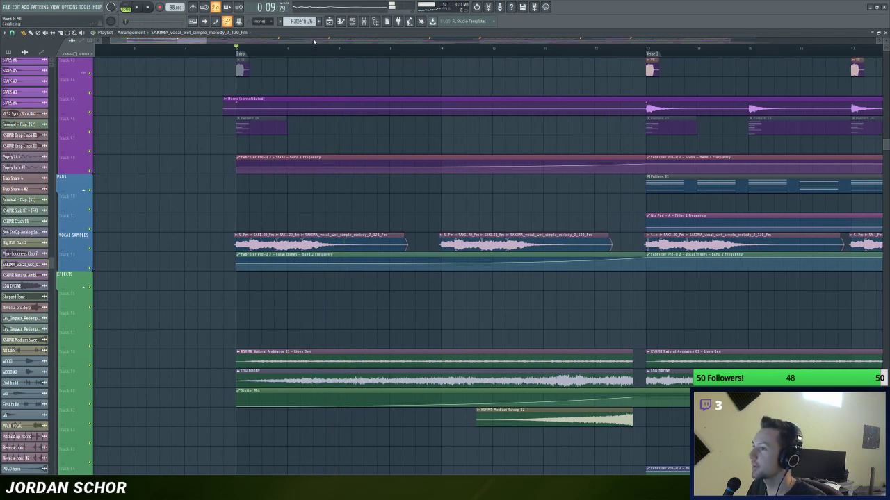
# Step: Inspect the SAKIMA_vocal_wet_simple_melody_2_120_Fm channel settings once more and save the project
pyautogui.doubleClick(324, 239)
pyautogui.moveTo(338, 135); pyautogui.dragTo(299, 156)
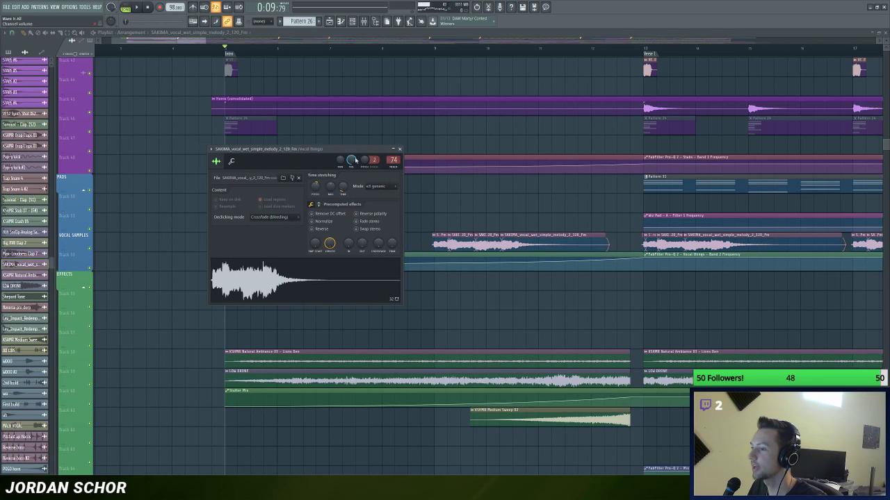
pyautogui.click(400, 148)
pyautogui.scroll(1, 294, 42)
pyautogui.hotkey('ctrl', 's')
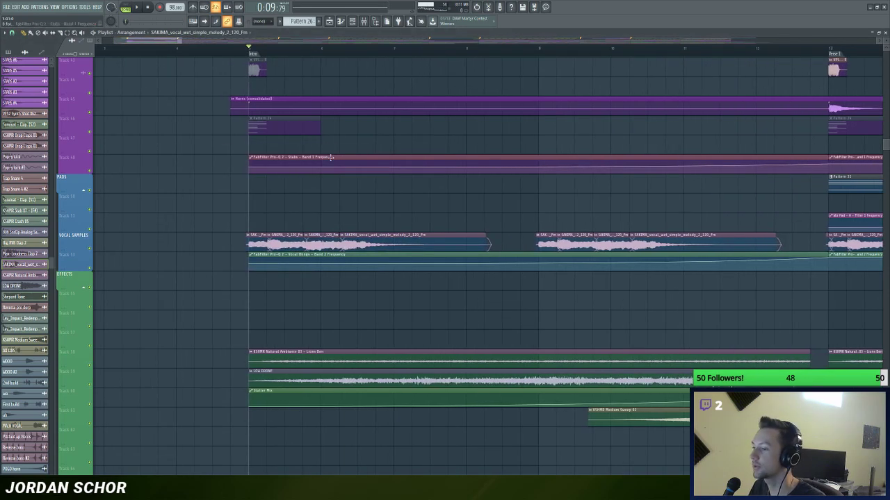
# Step: Listen to the intro with only the KSHMR Natural Ambiance and LOW DRONE tracks audible
pyautogui.scroll(-5, 242, 234)
pyautogui.rightClick(89, 249)
pyautogui.click(89, 268)
pyautogui.press('space')
pyautogui.scroll(-5, 307, 52)
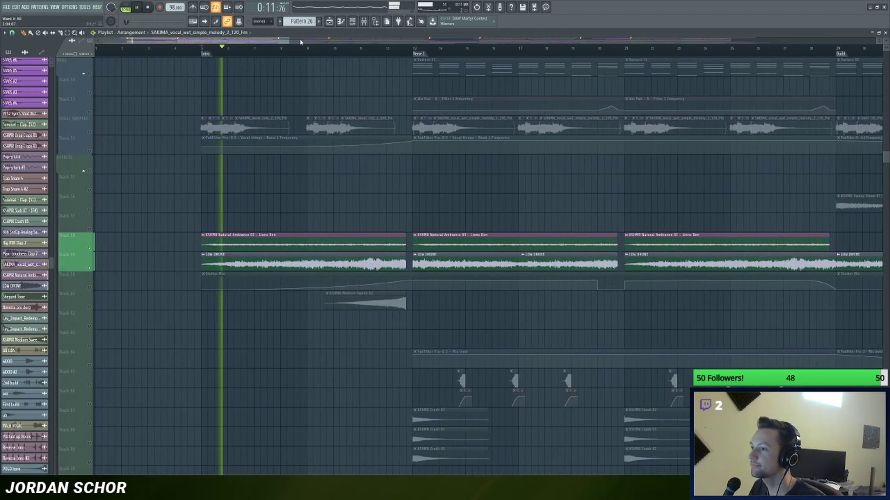
pyautogui.scroll(5, 334, 108)
pyautogui.scroll(10, 294, 213)
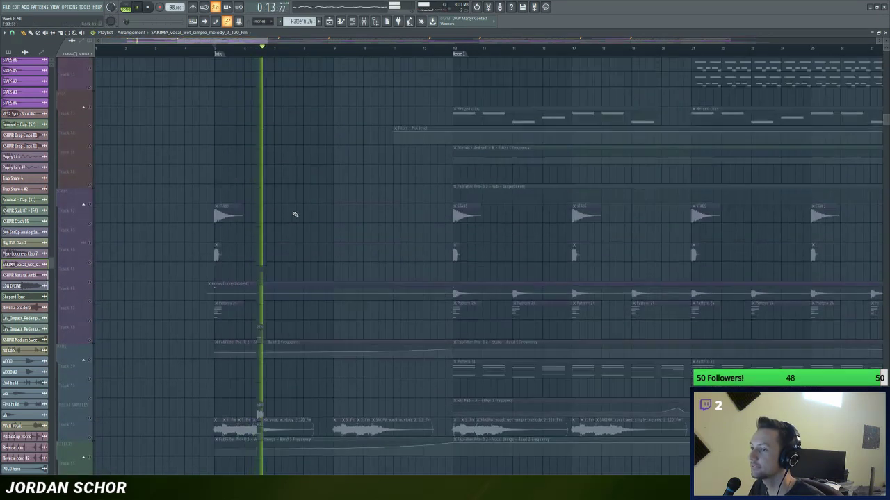
pyautogui.scroll(-10, 298, 215)
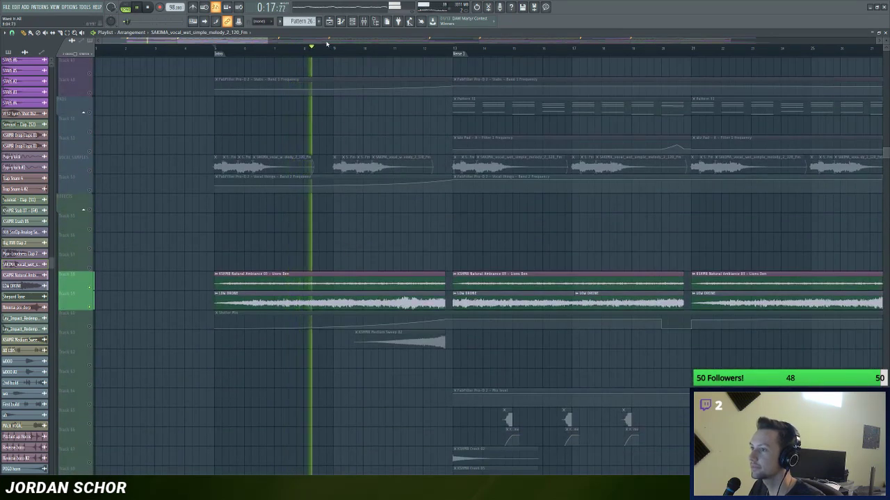
pyautogui.scroll(-3, 327, 47)
pyautogui.scroll(1, 327, 48)
pyautogui.press('space')
# Step: Solo the MAIN VOCAL track, enable the remaining vocal group tracks with it, and play the intro
pyautogui.scroll(15, 264, 174)
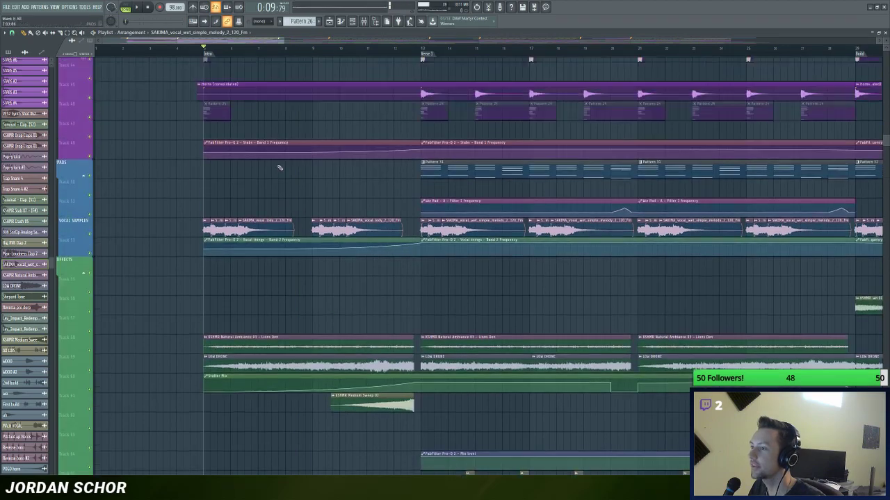
pyautogui.scroll(12, 230, 195)
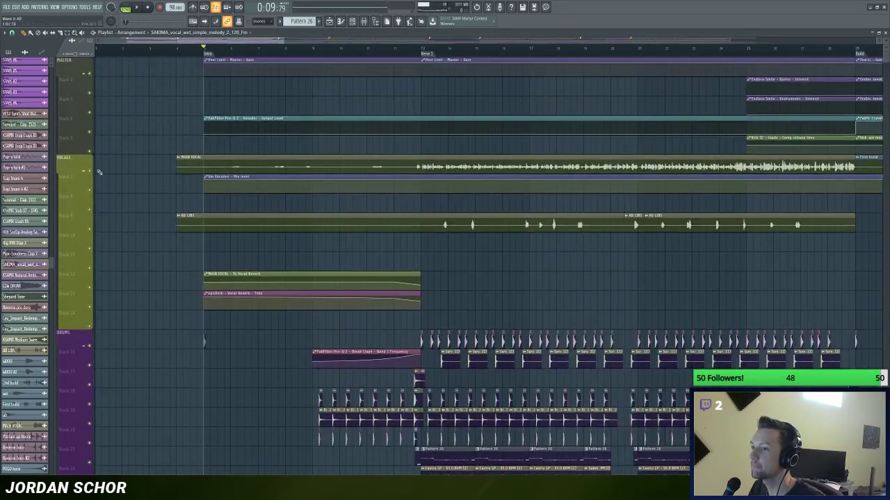
pyautogui.press('space')
pyautogui.scroll(1, 258, 47)
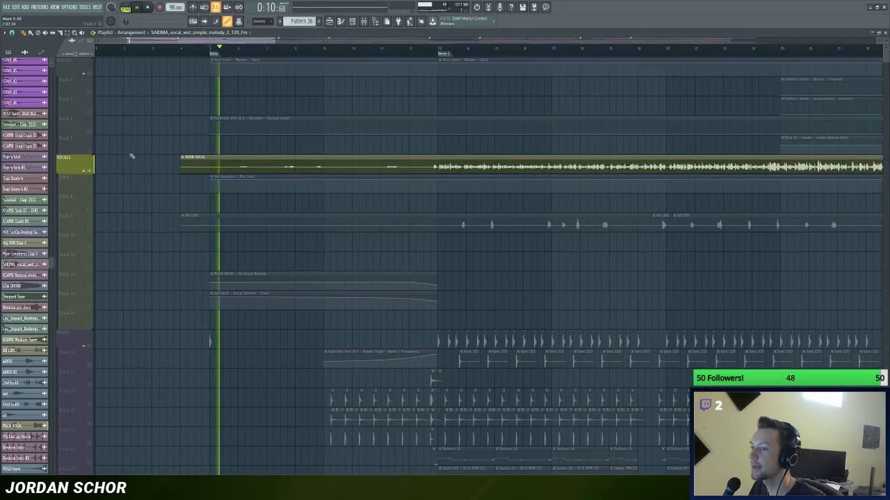
pyautogui.click(89, 190)
pyautogui.click(90, 209)
pyautogui.moveTo(93, 230); pyautogui.dragTo(91, 328)
pyautogui.press('space')
# Step: Play the isolated vocals from 0:18:36 in the intro and restore all tracks
pyautogui.scroll(3, 318, 45)
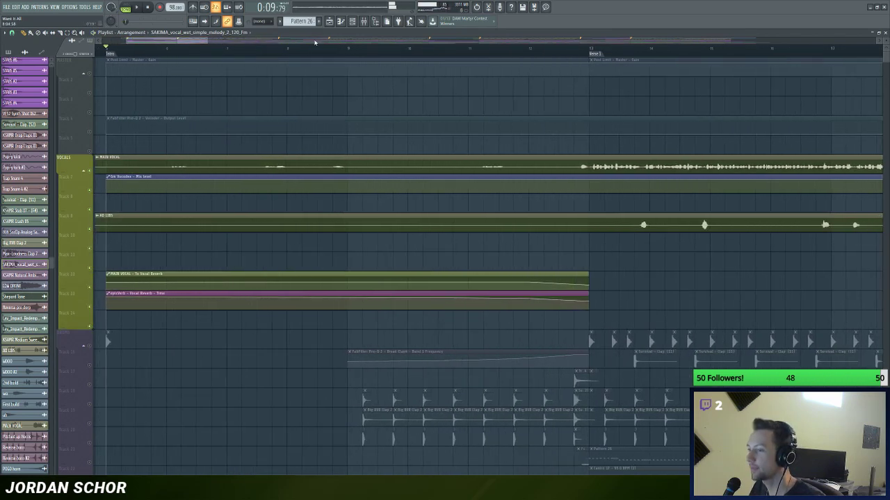
pyautogui.click(317, 49)
pyautogui.scroll(1, 374, 131)
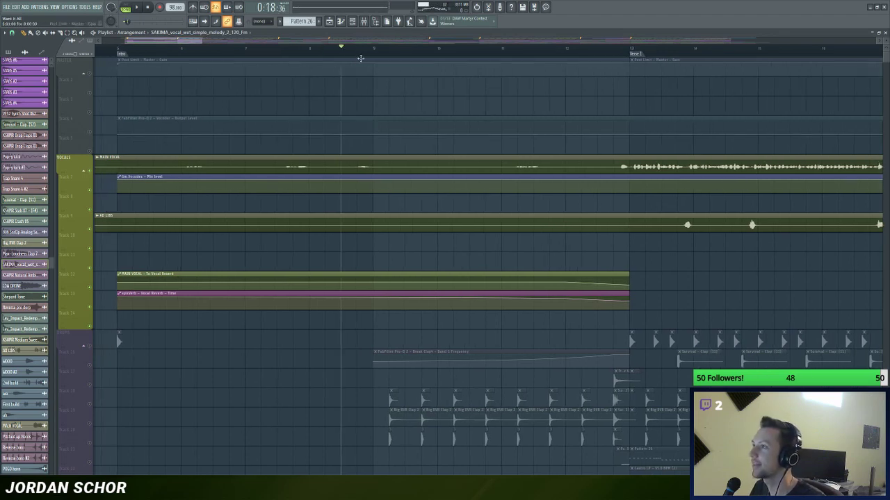
pyautogui.press('space')
pyautogui.scroll(-4, 351, 49)
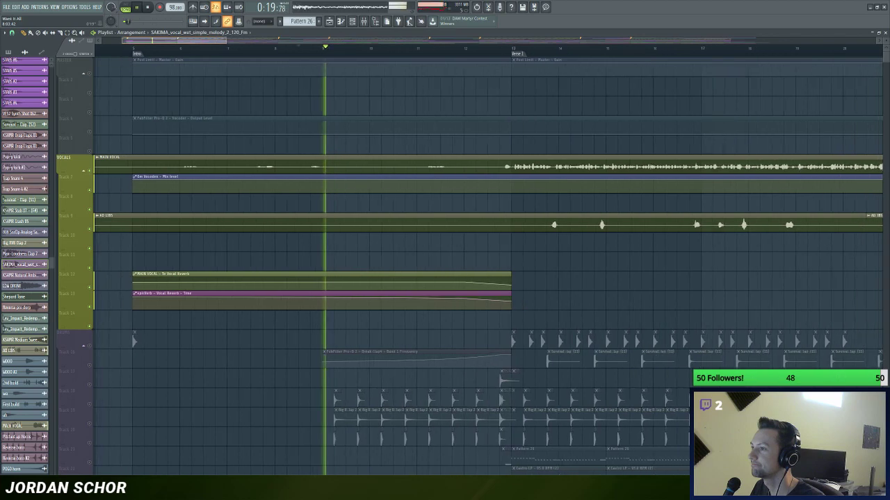
pyautogui.press('space')
pyautogui.scroll(-2, 174, 40)
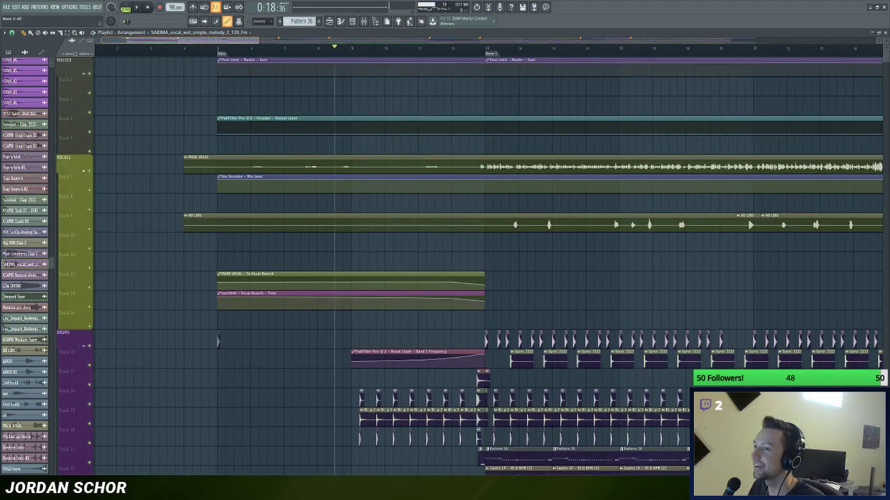
pyautogui.scroll(-2, 278, 43)
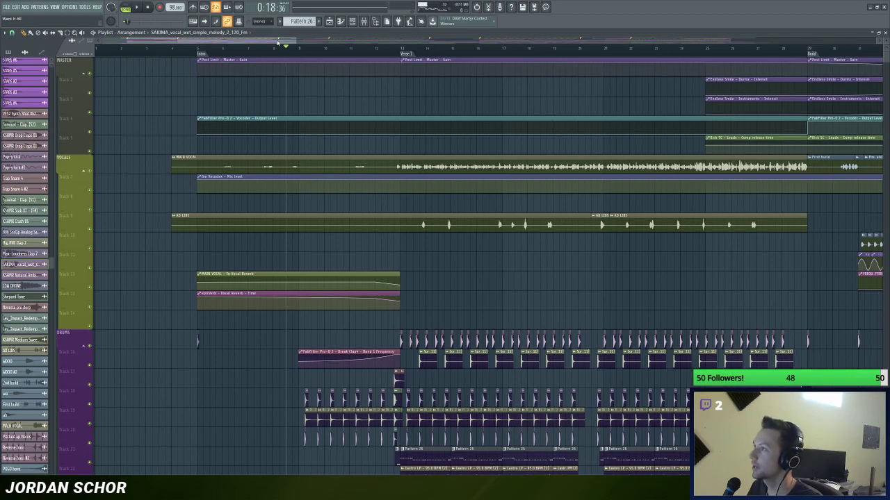
pyautogui.scroll(-3, 304, 48)
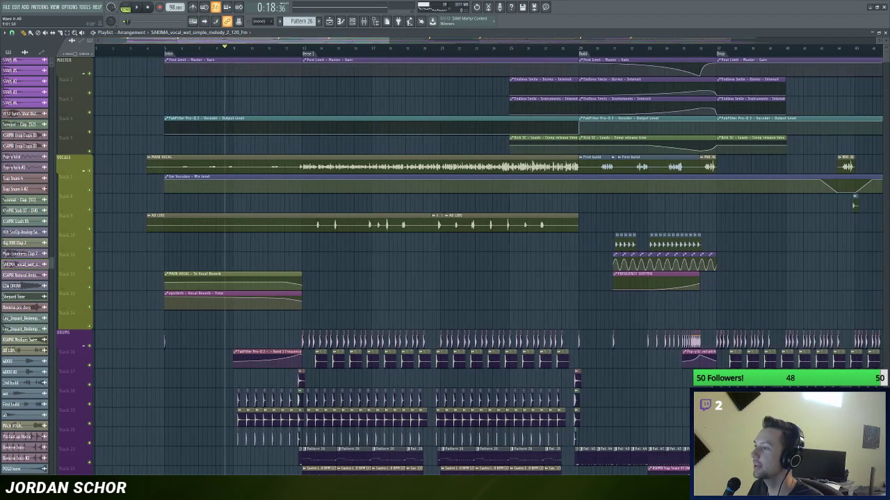
pyautogui.scroll(3, 304, 48)
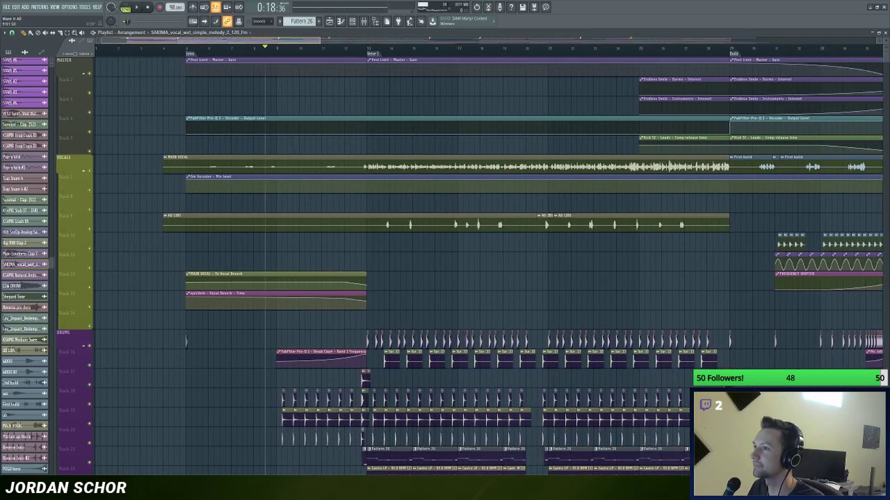
pyautogui.scroll(1, 299, 44)
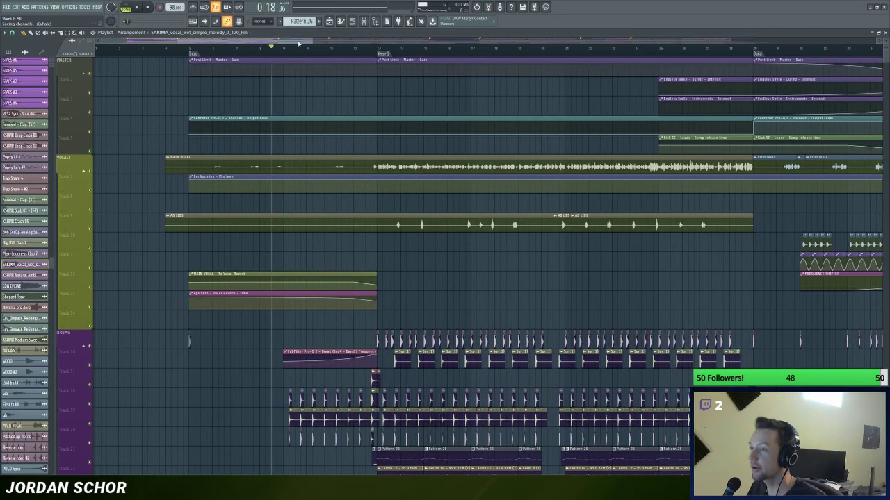
pyautogui.scroll(2, 297, 43)
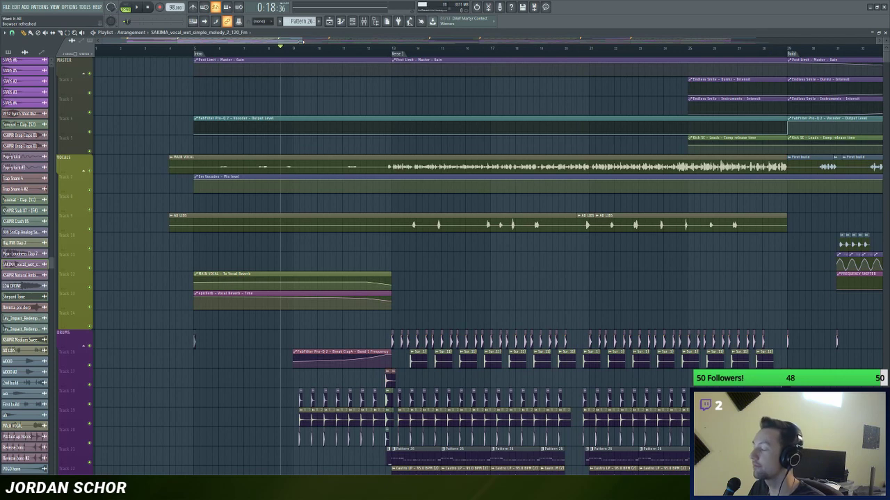
# Step: Start playback of the intro's second half from 0:19:59 with all tracks audible
pyautogui.scroll(1, 301, 45)
pyautogui.scroll(1, 300, 44)
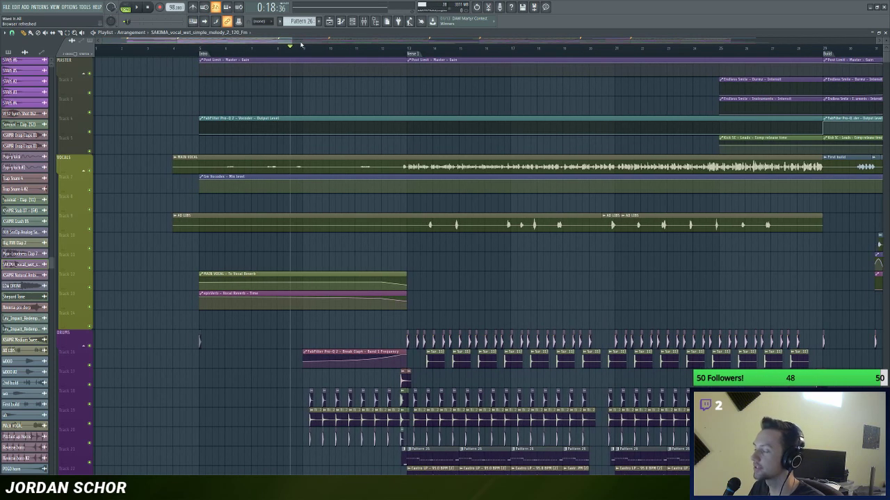
pyautogui.scroll(2, 300, 44)
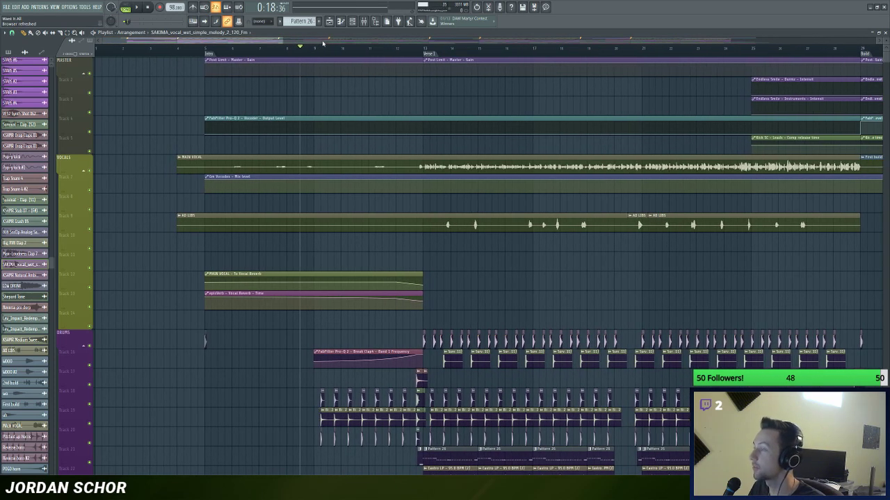
pyautogui.scroll(1, 323, 43)
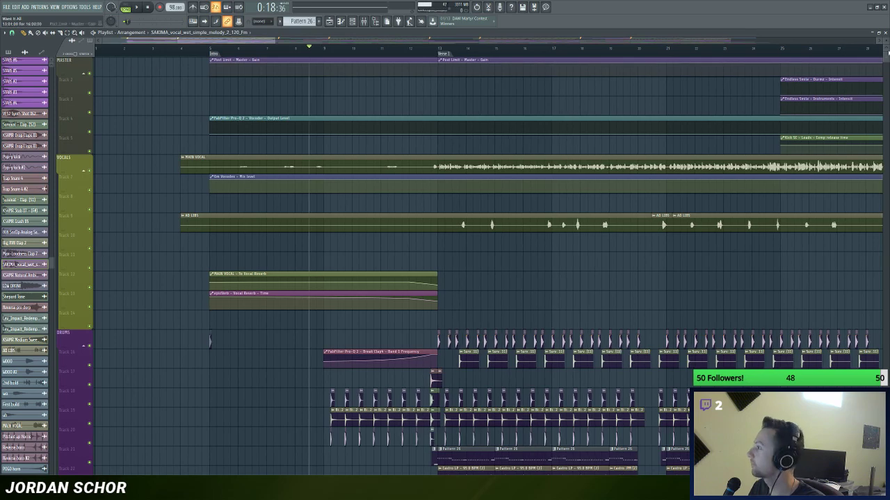
pyautogui.scroll(-1, 454, 43)
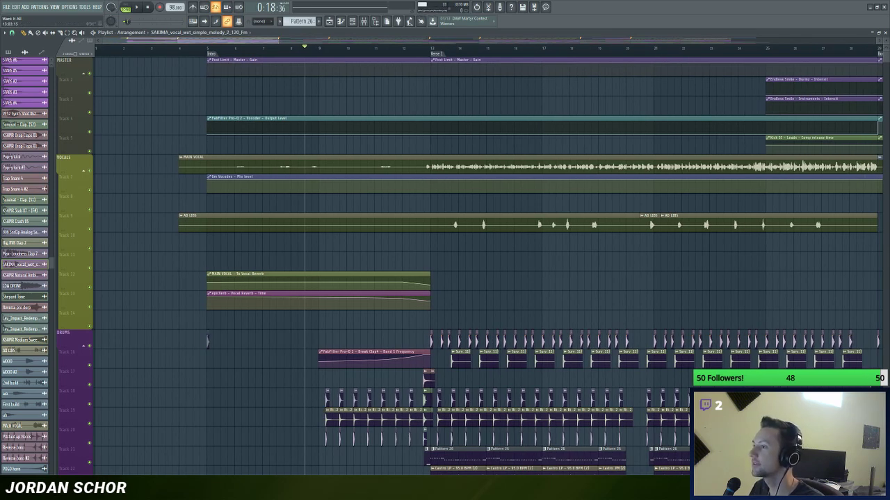
pyautogui.scroll(1, 453, 41)
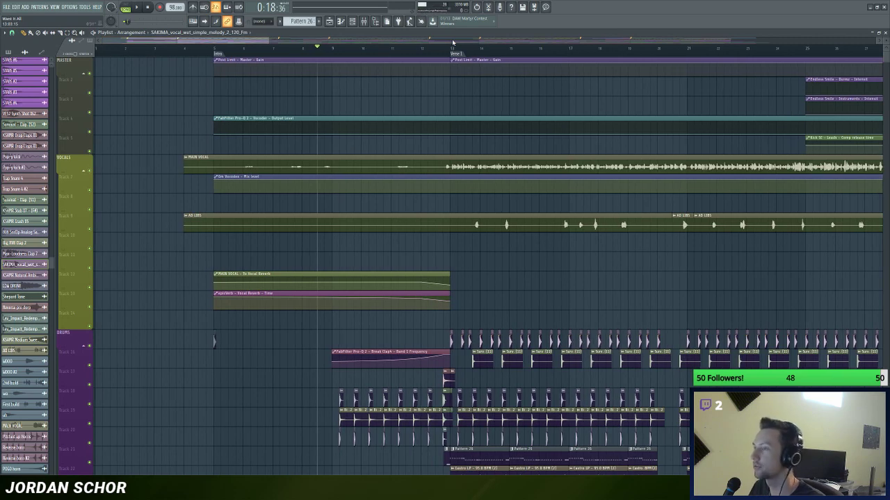
pyautogui.scroll(1, 453, 42)
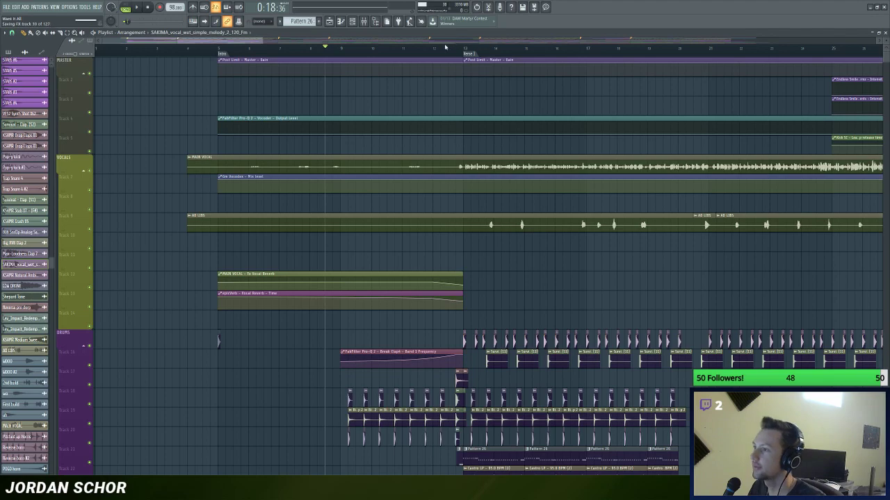
pyautogui.scroll(-1, 445, 45)
pyautogui.scroll(1, 438, 45)
pyautogui.click(351, 48)
pyautogui.press('space')
pyautogui.scroll(1, 360, 43)
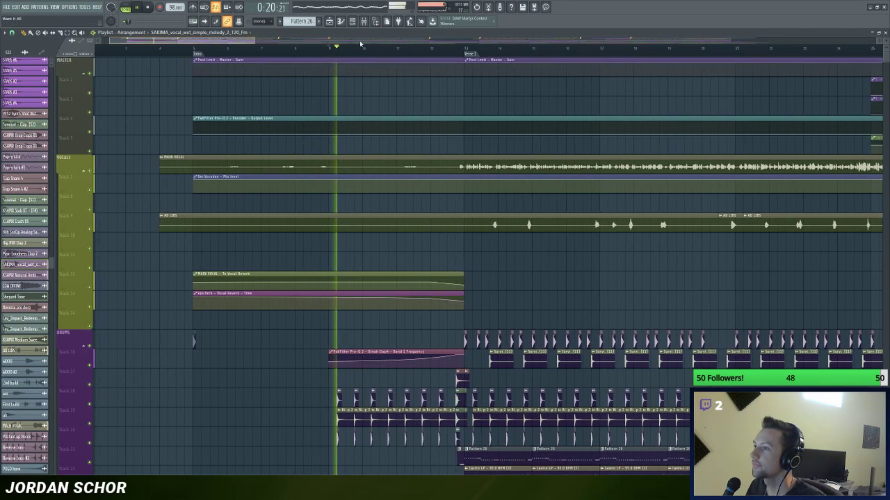
# Step: Follow the DRUMS tracks through the transition into Verse 1 and stop playback
pyautogui.scroll(2, 359, 40)
pyautogui.scroll(-5, 410, 264)
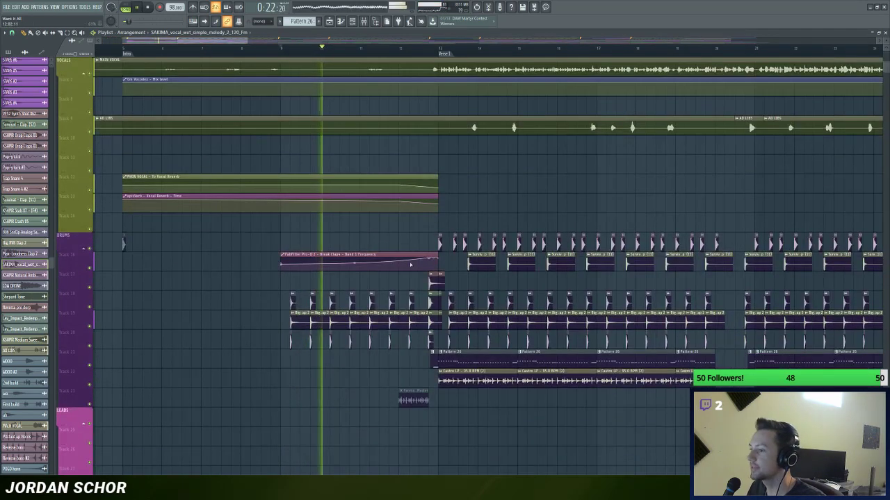
pyautogui.scroll(-3, 410, 265)
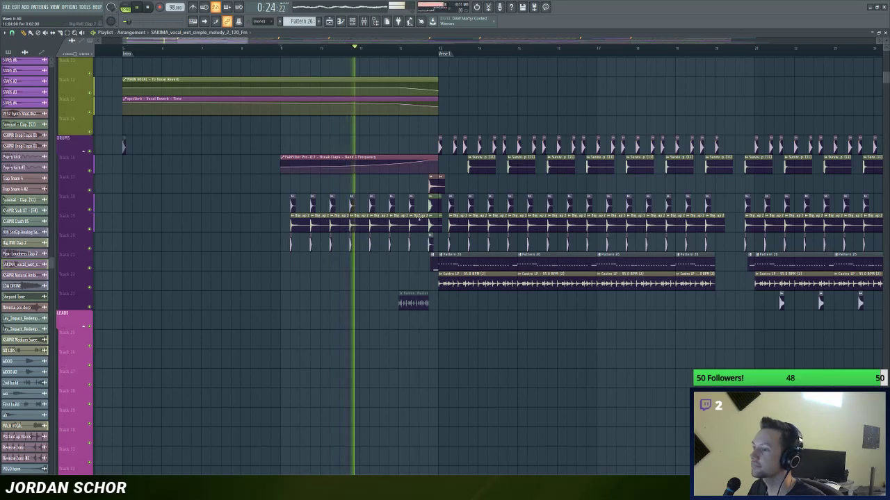
pyautogui.scroll(2, 374, 44)
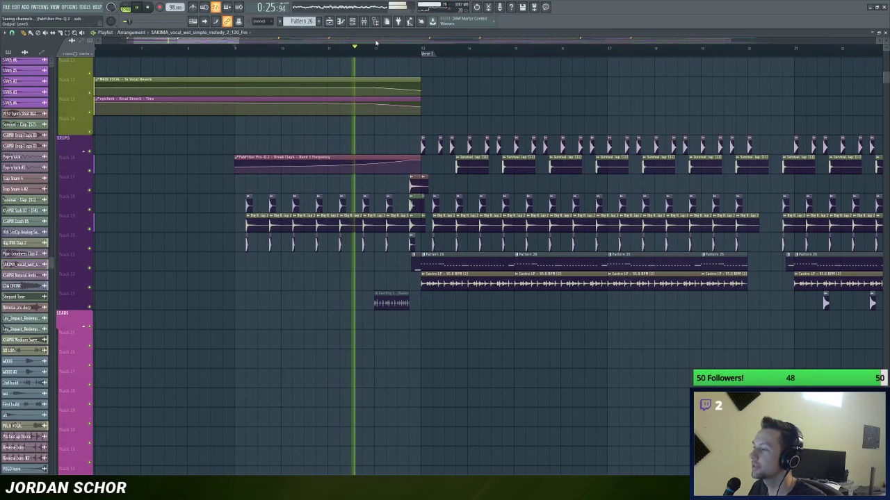
pyautogui.scroll(2, 376, 43)
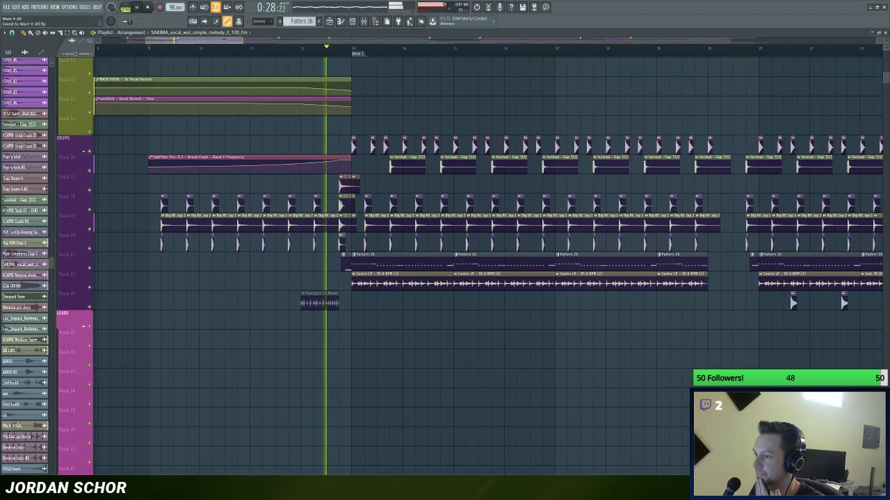
pyautogui.scroll(1, 374, 43)
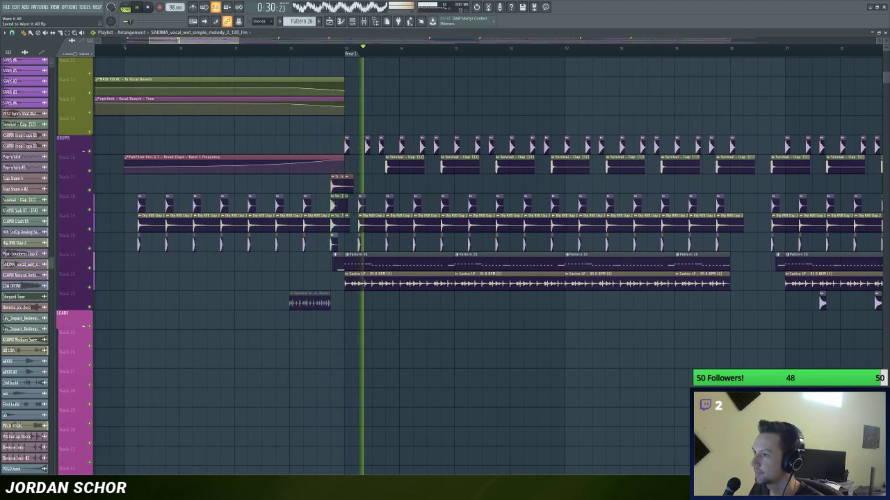
pyautogui.scroll(-1, 374, 43)
pyautogui.scroll(1, 374, 43)
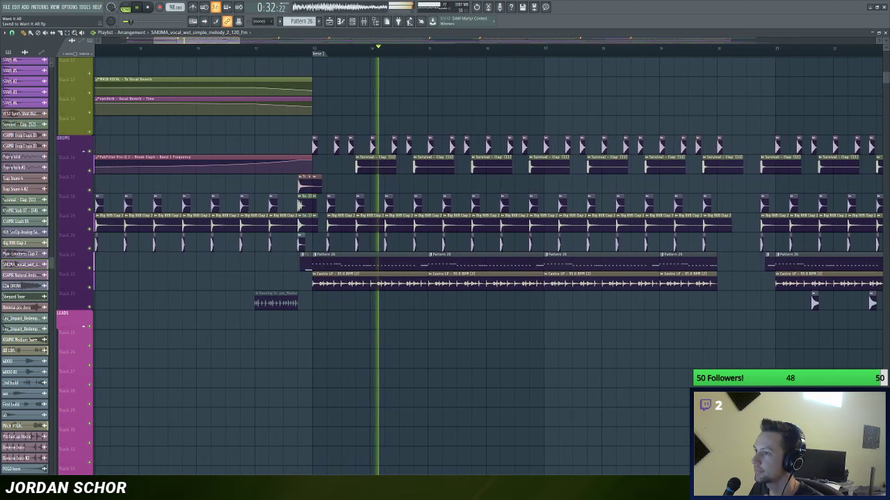
pyautogui.press('space')
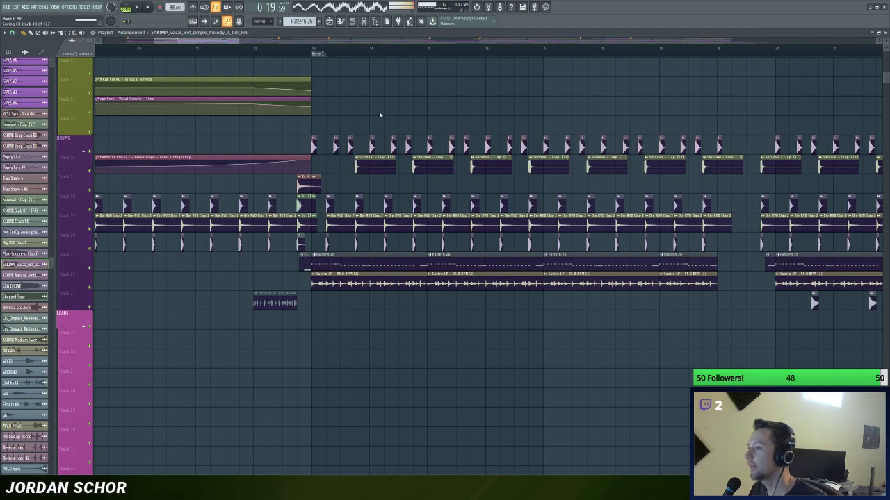
# Step: Solo the first DRUMS track and enable the remaining tracks of the drum group with it
pyautogui.scroll(5, 380, 114)
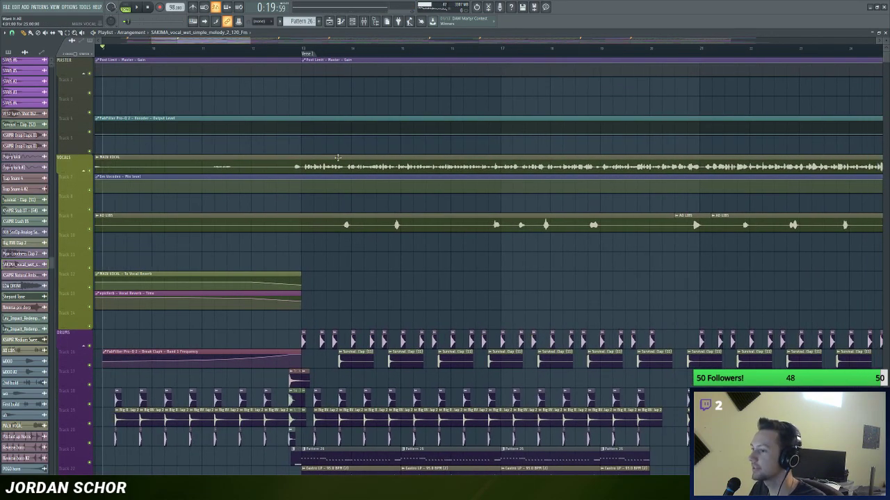
pyautogui.scroll(-3, 440, 119)
pyautogui.scroll(-2, 440, 119)
pyautogui.keyDown('ctrl'); pyautogui.click(90, 172); pyautogui.keyUp('ctrl')
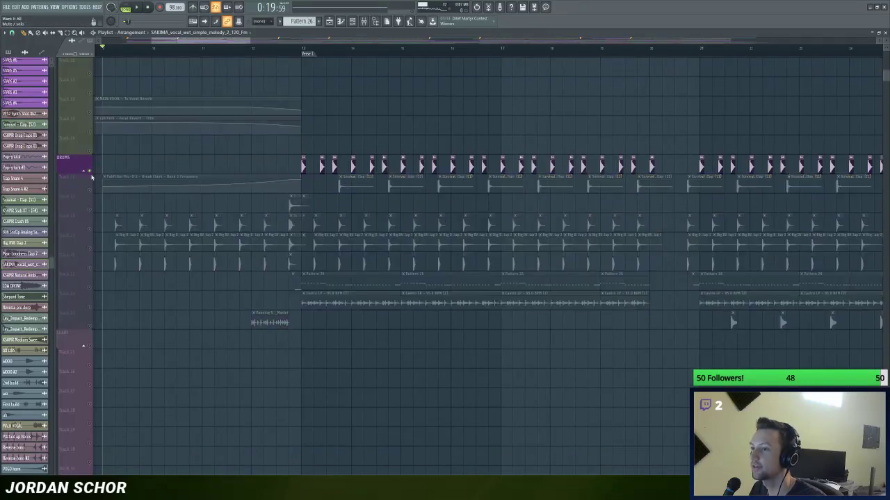
pyautogui.moveTo(92, 193); pyautogui.dragTo(90, 328)
# Step: Play the isolated drums from the start of Verse 1 and show the channel rack and mixer beside the playlist
pyautogui.press('space')
pyautogui.click(301, 46)
pyautogui.moveTo(306, 41); pyautogui.dragTo(351, 40)
pyautogui.press('Return')
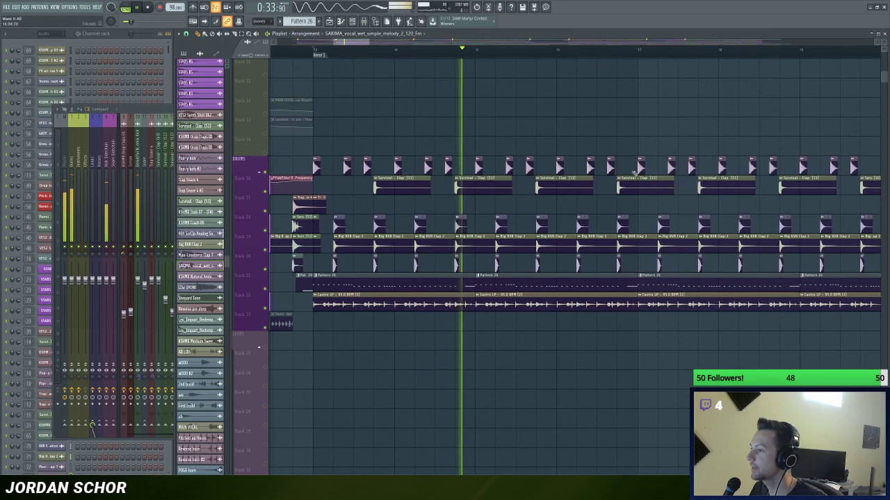
# Step: Select Pattern 26 from the drum tracks, filter the channel rack to Unsorted, and stop playback
pyautogui.scroll(-3, 617, 201)
pyautogui.click(614, 202)
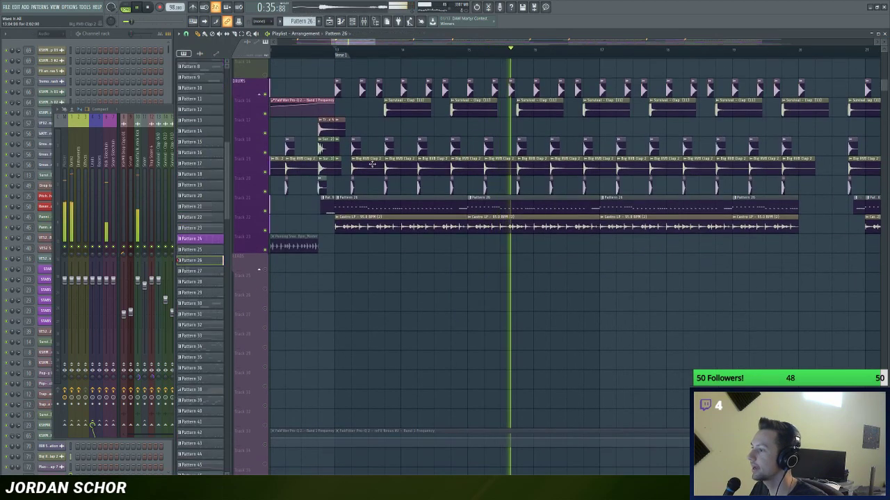
pyautogui.click(50, 34)
pyautogui.click(51, 57)
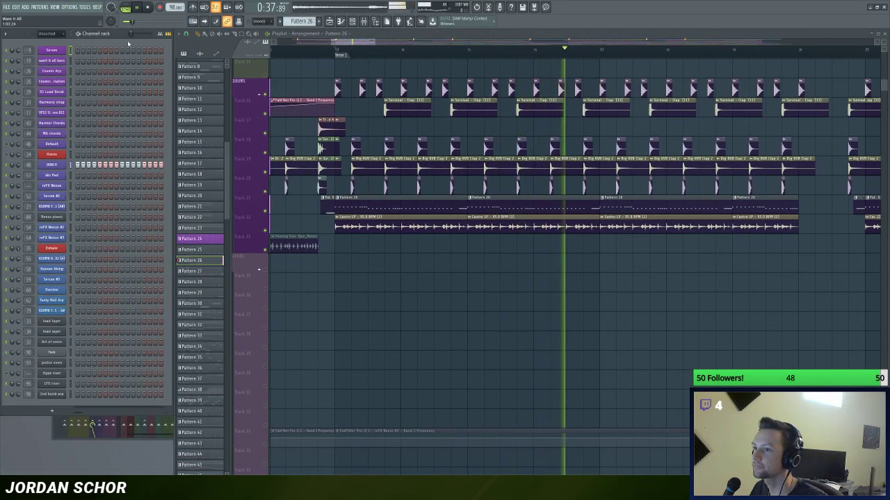
pyautogui.press('space')
# Step: Inspect the 808CH channel's sample settings and open its notes in the piano roll
pyautogui.click(55, 166)
pyautogui.moveTo(355, 138); pyautogui.dragTo(426, 137)
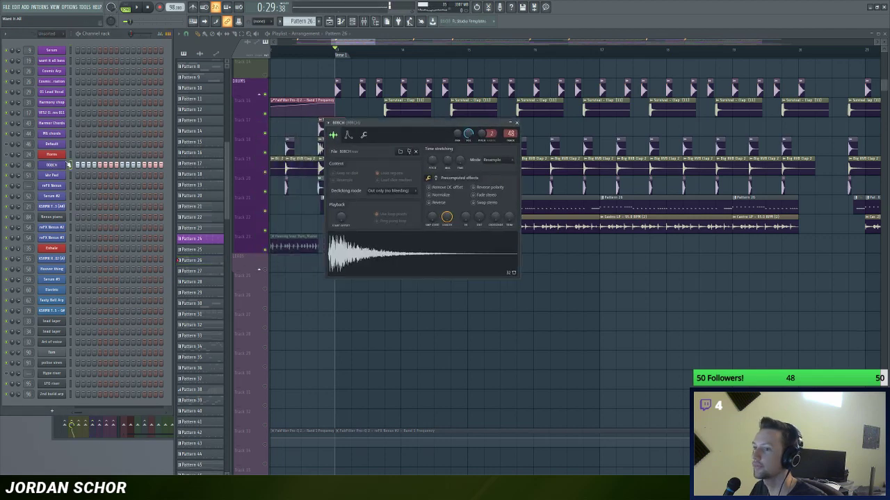
pyautogui.rightClick(67, 162)
pyautogui.click(105, 165)
pyautogui.scroll(-1, 284, 43)
pyautogui.scroll(1, 284, 41)
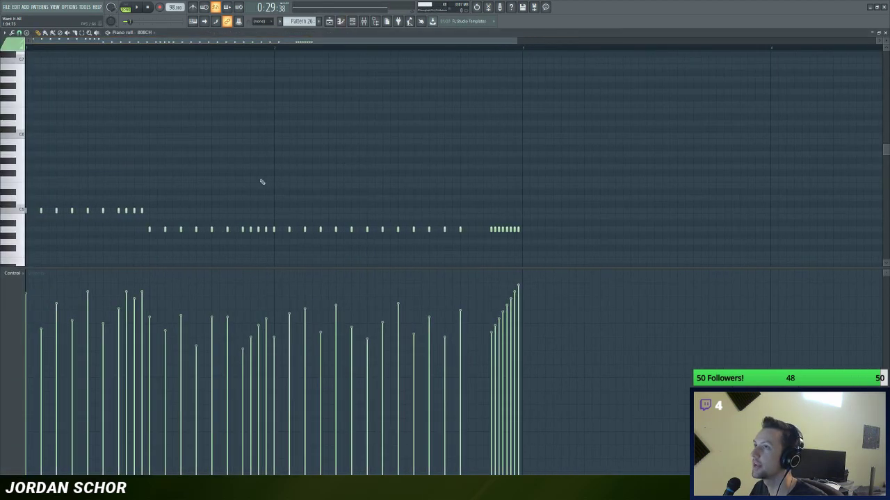
# Step: Examine the two pitches of the 808CH hi-hat notes and audition the lower one on the piano keys
pyautogui.scroll(1, 224, 189)
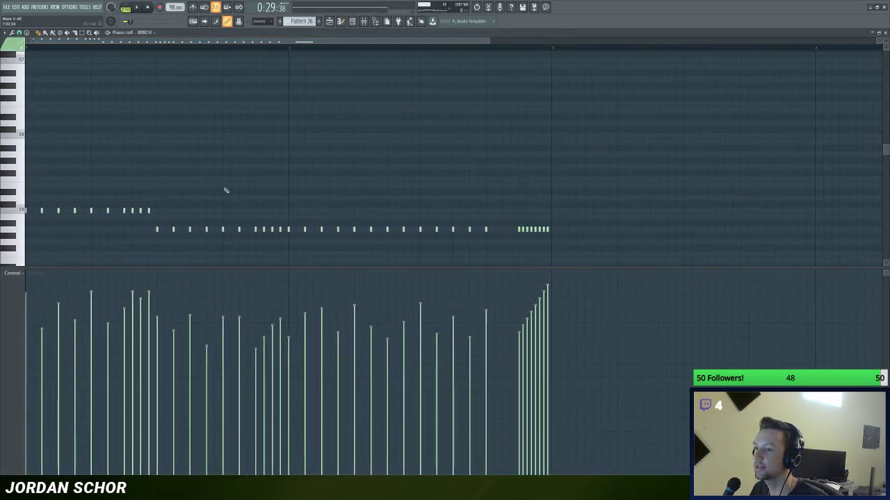
pyautogui.scroll(-2, 69, 175)
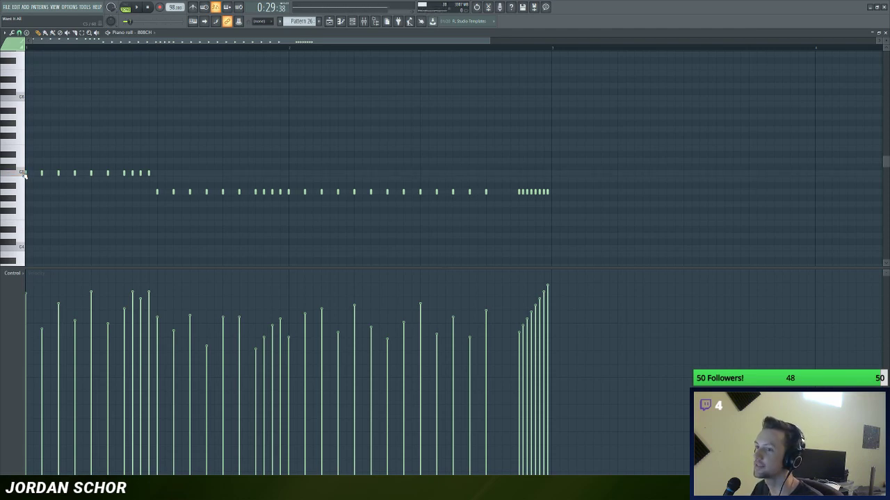
pyautogui.click(21, 237)
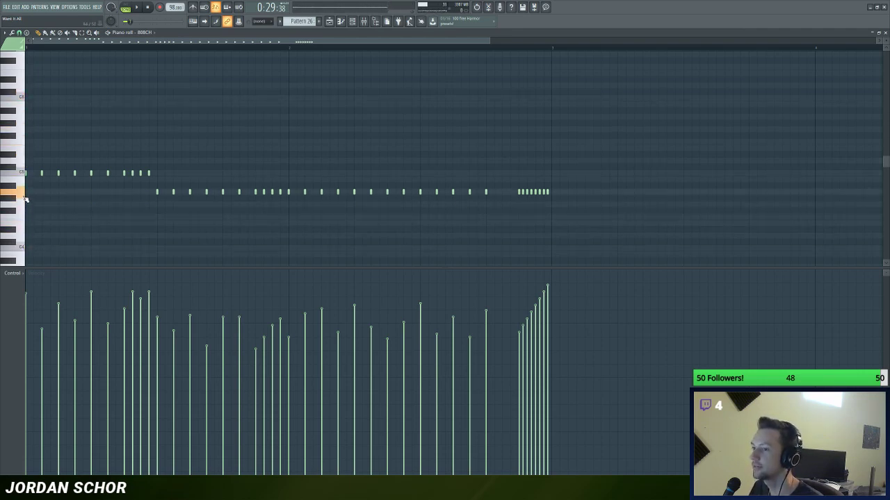
pyautogui.scroll(1, 283, 45)
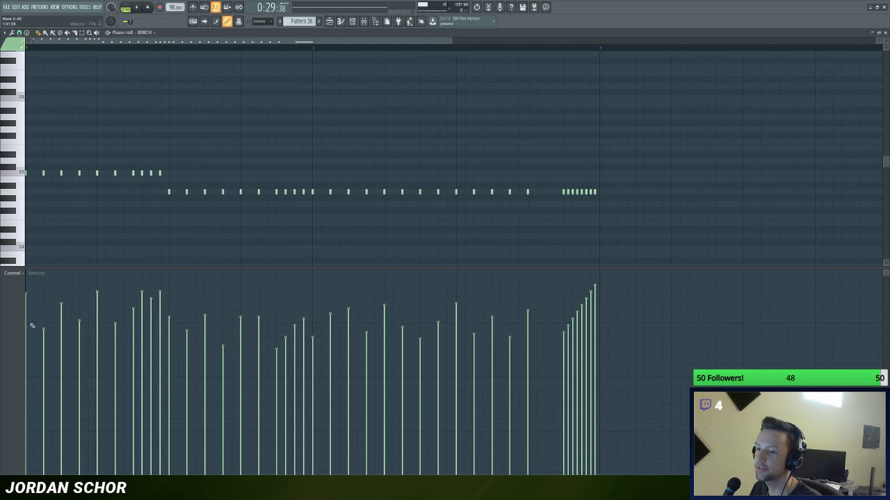
# Step: Display the note fine pitch values of the 808CH hi-hats and play the drums to hear the pitch changes
pyautogui.rightClick(2, 321)
pyautogui.click(25, 362)
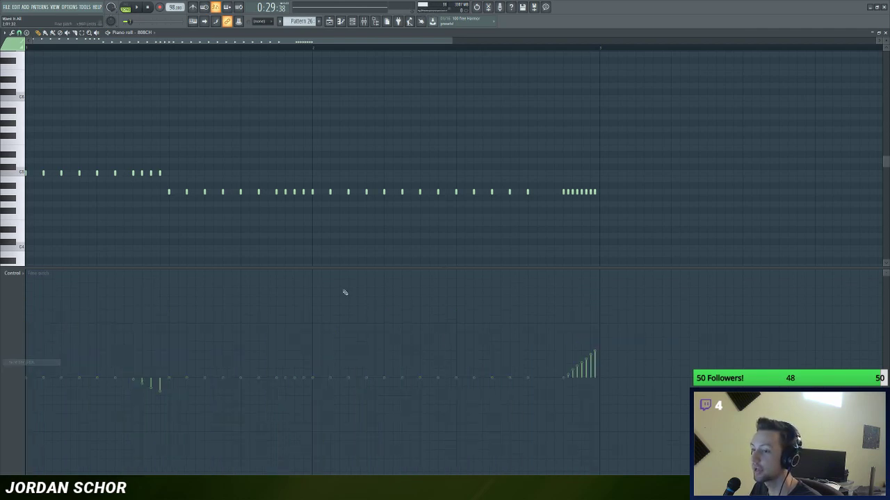
pyautogui.scroll(1, 223, 39)
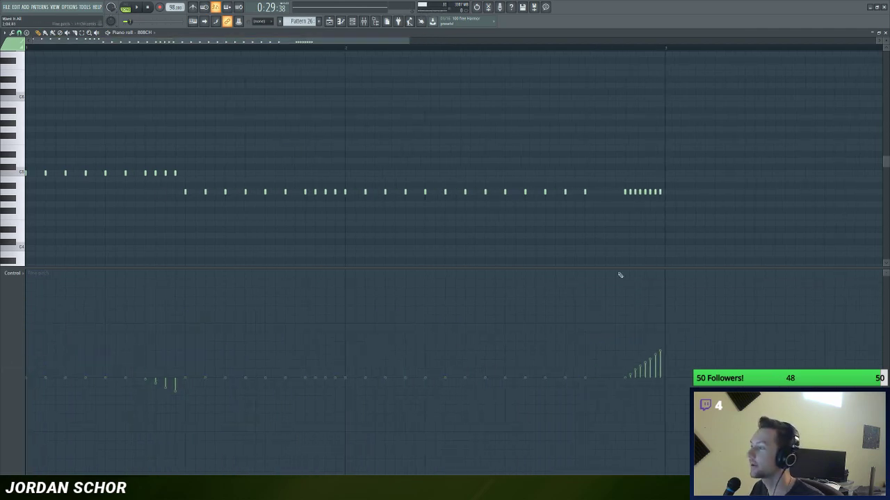
pyautogui.scroll(1, 319, 45)
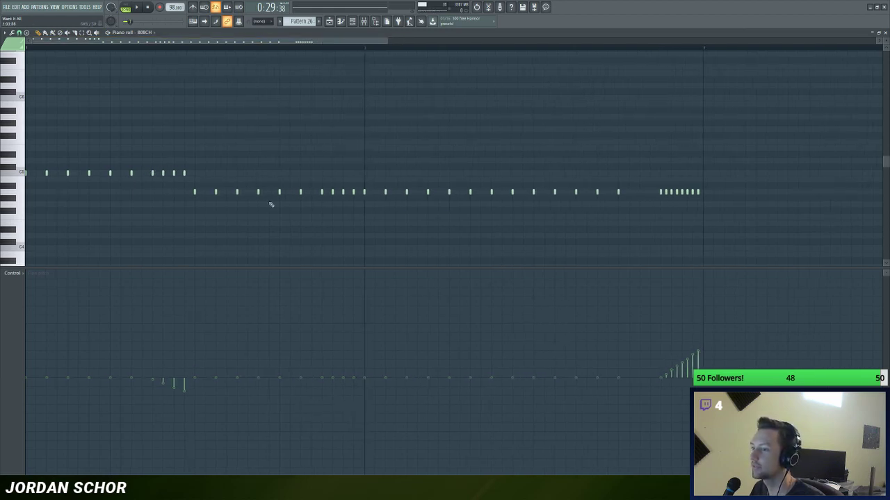
pyautogui.scroll(-1, 316, 47)
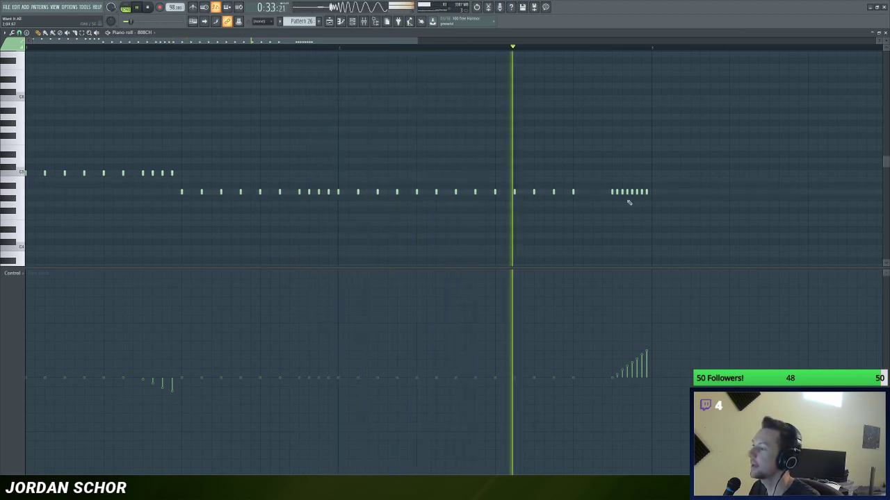
pyautogui.moveTo(417, 40); pyautogui.dragTo(517, 40)
pyautogui.press('space')
# Step: Return the piano roll's control lane to note velocity, save the project, and close the piano roll
pyautogui.click(14, 335)
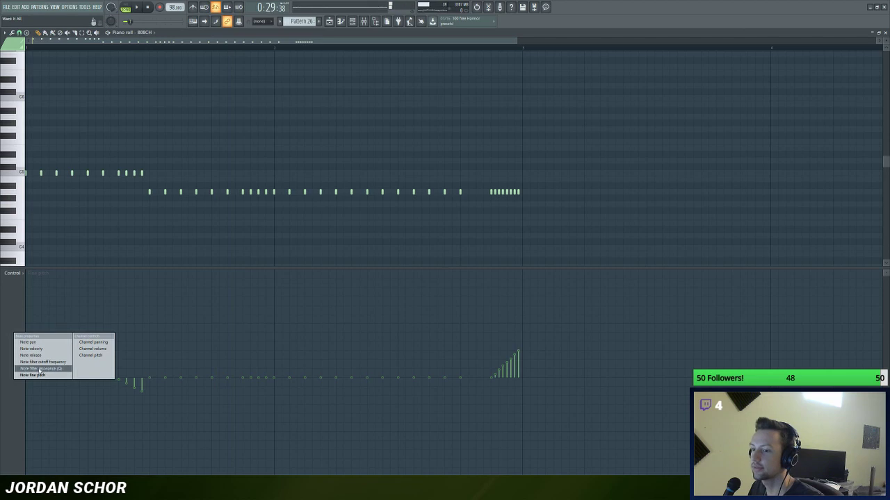
pyautogui.click(35, 348)
pyautogui.scroll(1, 452, 42)
pyautogui.hotkey('ctrl', 's')
pyautogui.click(881, 33)
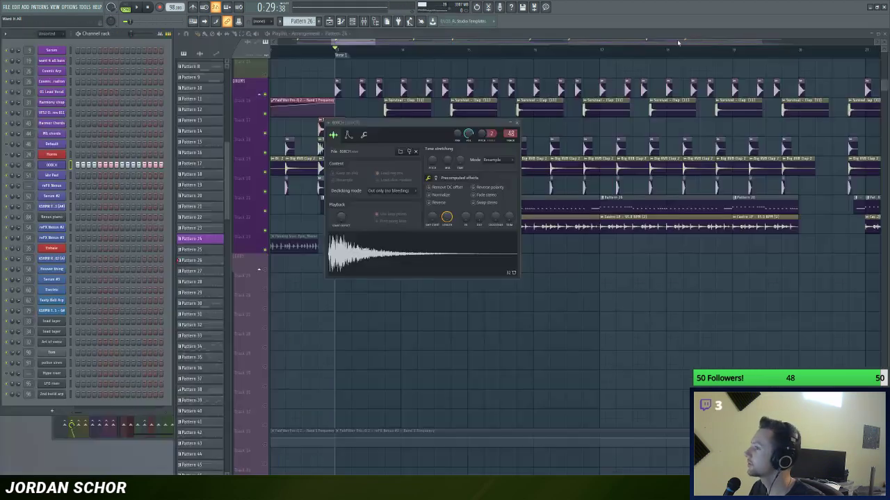
# Step: Close the 808CH channel settings and briefly play the isolated drums from the start of Verse 1
pyautogui.click(518, 123)
pyautogui.scroll(3, 449, 135)
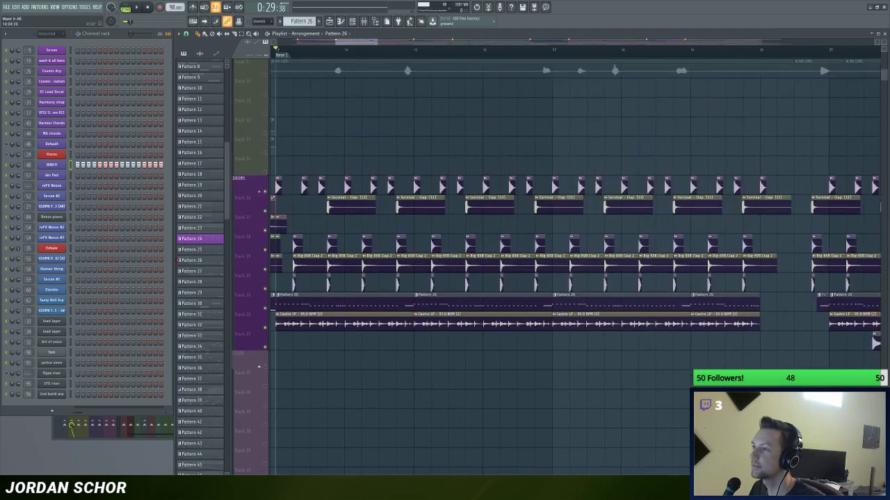
pyautogui.moveTo(397, 43); pyautogui.dragTo(393, 44)
pyautogui.scroll(1, 395, 43)
pyautogui.scroll(-3, 425, 91)
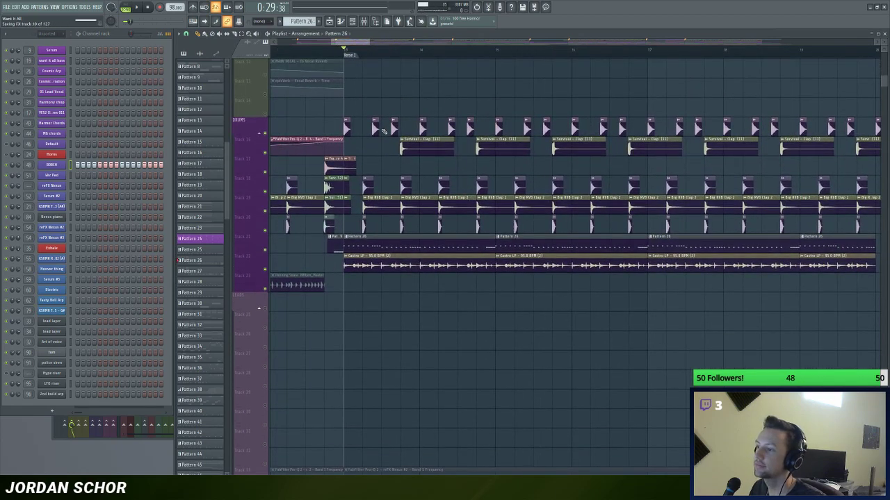
pyautogui.press('space')
pyautogui.scroll(-1, 275, 240)
pyautogui.press('space')
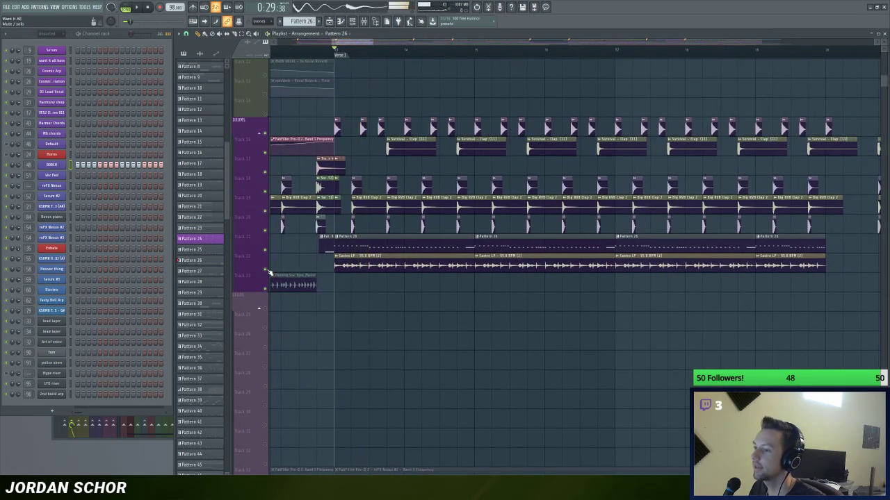
# Step: Solo the Castro LP - 95.0 BPM loop track and play it from the start of Verse 1
pyautogui.rightClick(265, 270)
pyautogui.press('space')
pyautogui.scroll(-1, 409, 44)
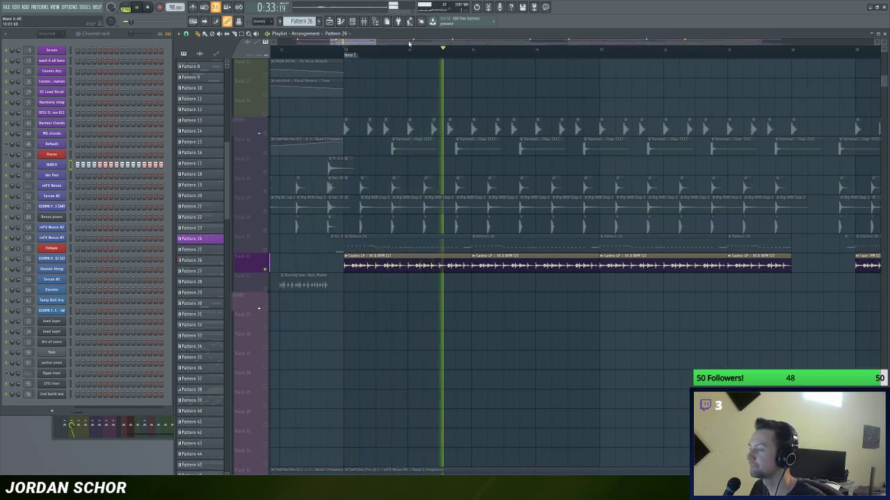
# Step: Unmute the track directly below the Castro LP loop and play both tracks in the second half of Verse 1
pyautogui.moveTo(352, 41); pyautogui.dragTo(394, 126)
pyautogui.press('space')
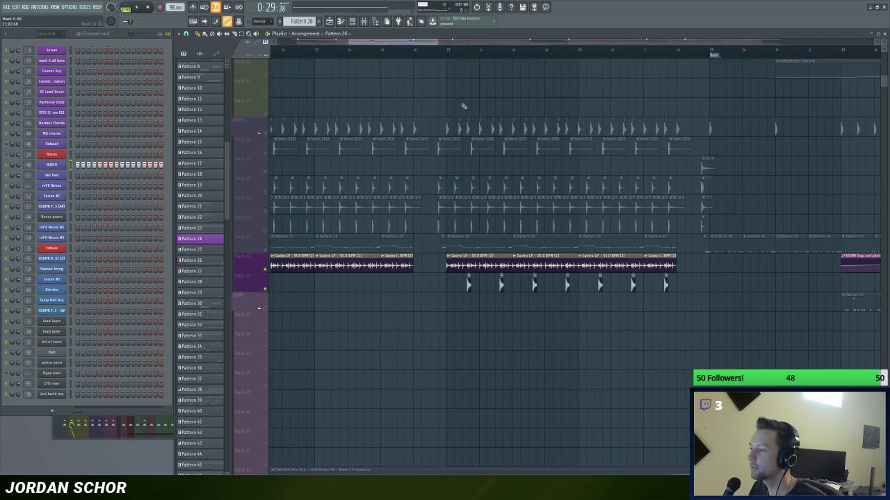
pyautogui.press('space')
pyautogui.moveTo(355, 43); pyautogui.dragTo(354, 89)
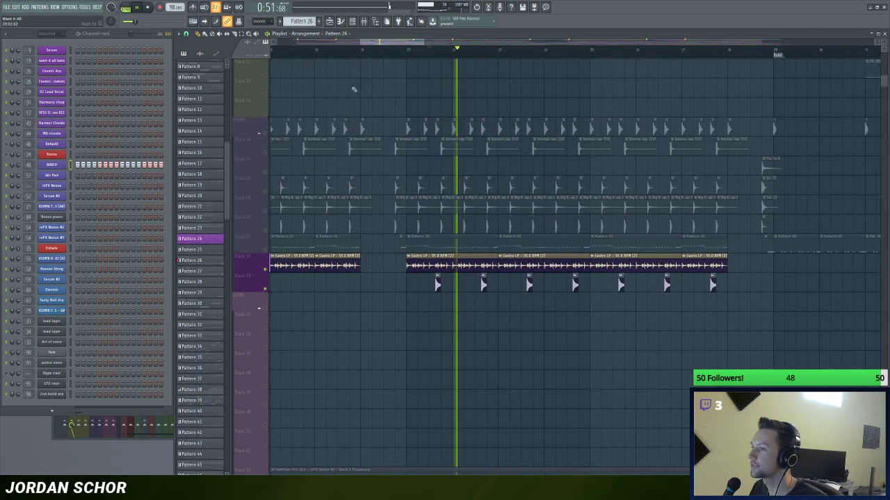
# Step: Unmute the remaining drum tracks above the Castro LP loop and play the full drums in the second half of Verse 1
pyautogui.click(264, 132)
pyautogui.click(264, 152)
pyautogui.click(264, 171)
pyautogui.click(265, 191)
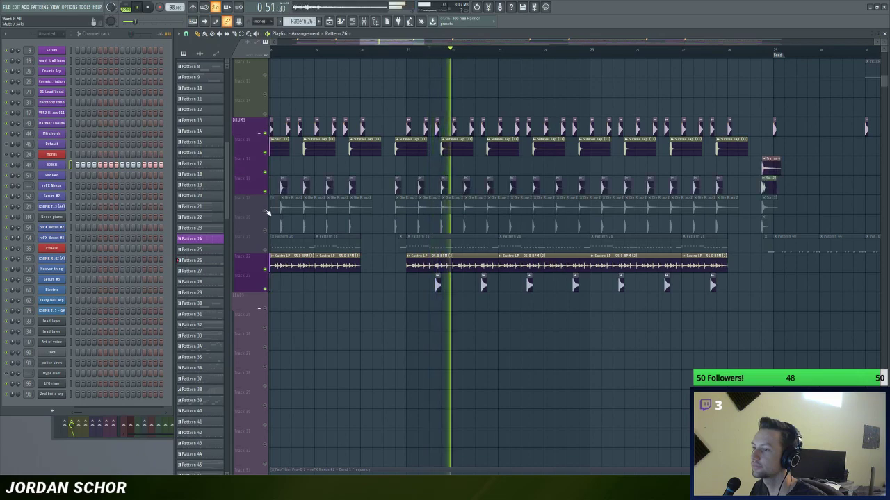
pyautogui.click(265, 211)
pyautogui.click(265, 230)
pyautogui.click(266, 250)
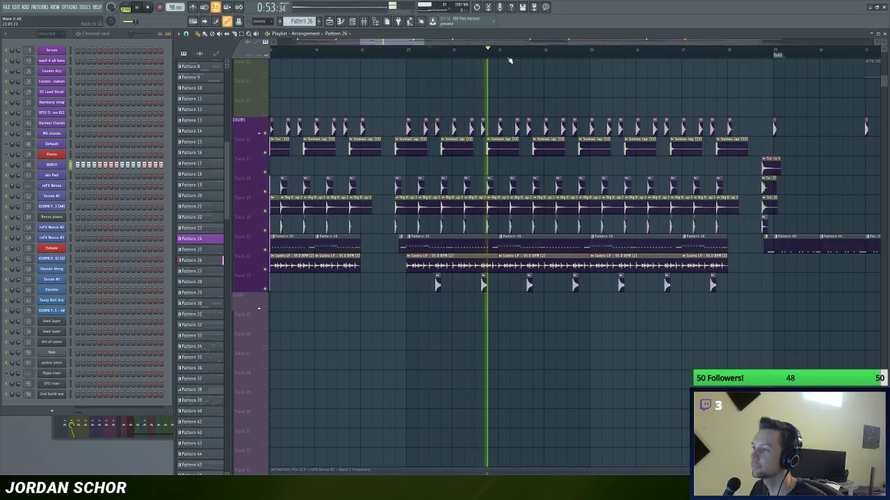
pyautogui.scroll(-1, 501, 56)
pyautogui.scroll(-3, 496, 48)
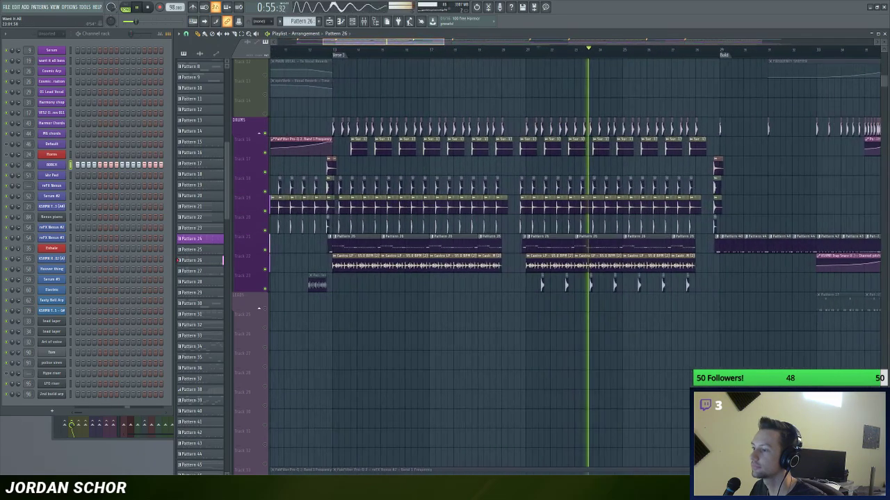
pyautogui.scroll(1, 496, 47)
pyautogui.press('space')
# Step: Solo the BASS track together with its filter and level automation tracks and play it from Verse 1
pyautogui.scroll(-5, 454, 191)
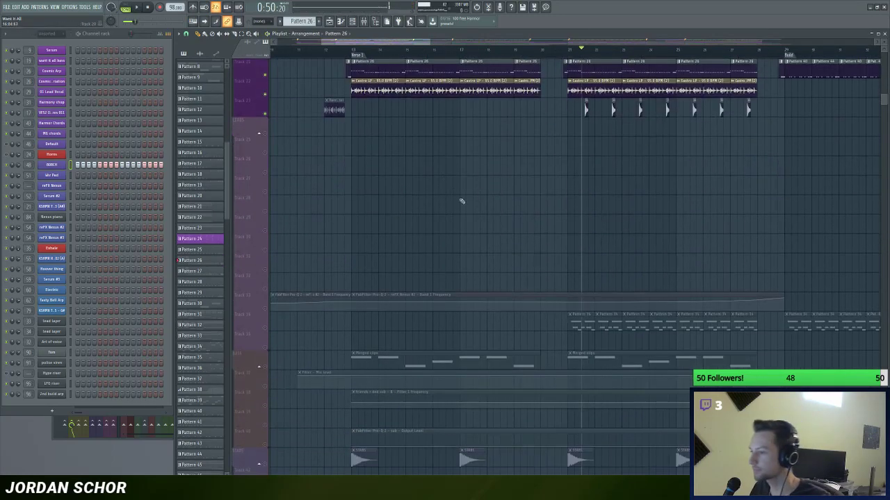
pyautogui.scroll(-1, 498, 180)
pyautogui.scroll(2, 389, 232)
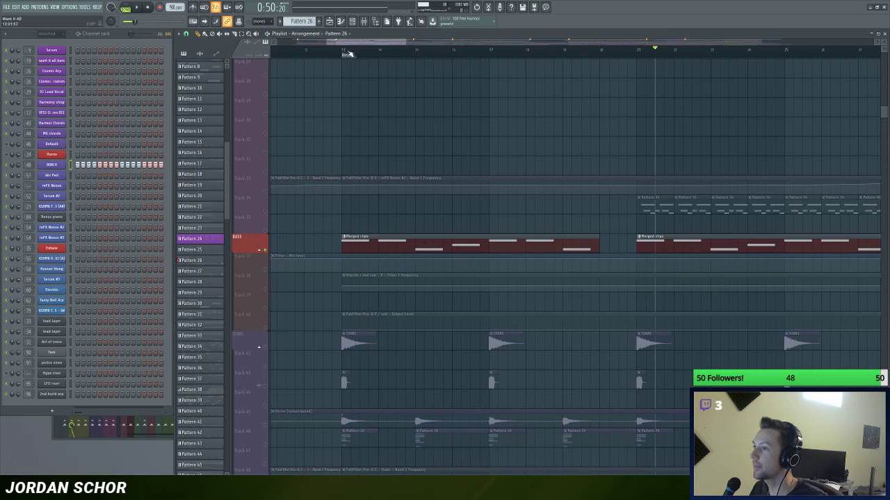
pyautogui.scroll(-5, 403, 48)
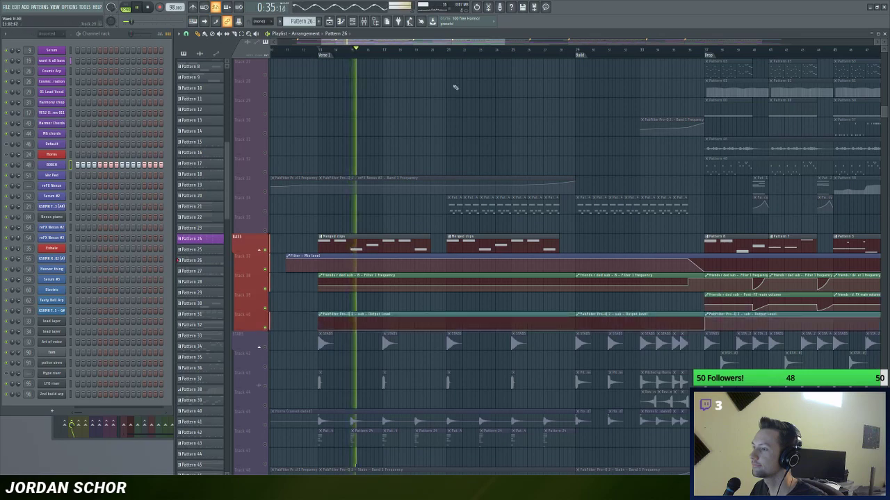
pyautogui.press('space')
# Step: Play the isolated bass from the start of the Drop to compare it with the verse
pyautogui.scroll(-2, 362, 50)
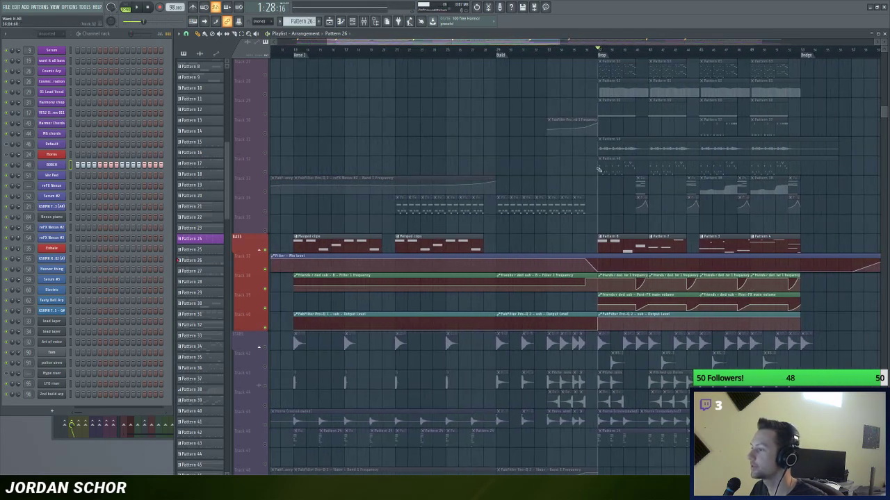
pyautogui.scroll(-3, 519, 42)
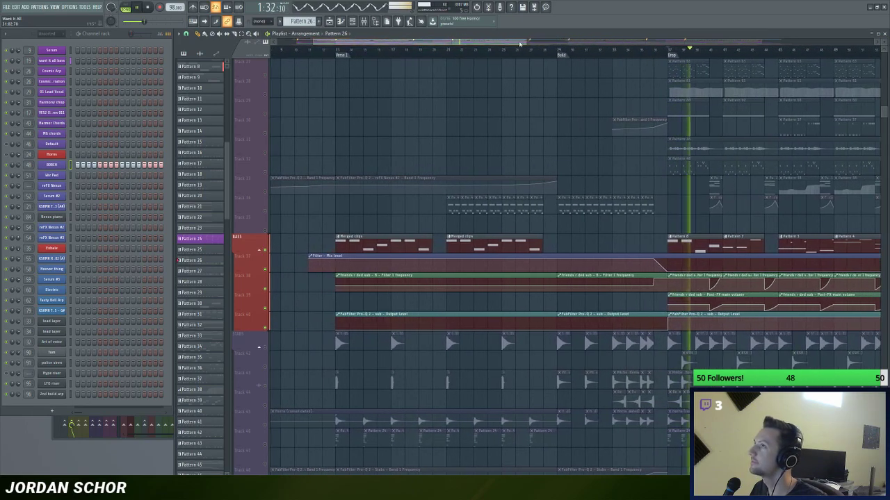
pyautogui.scroll(3, 518, 44)
pyautogui.scroll(2, 495, 43)
pyautogui.press('space')
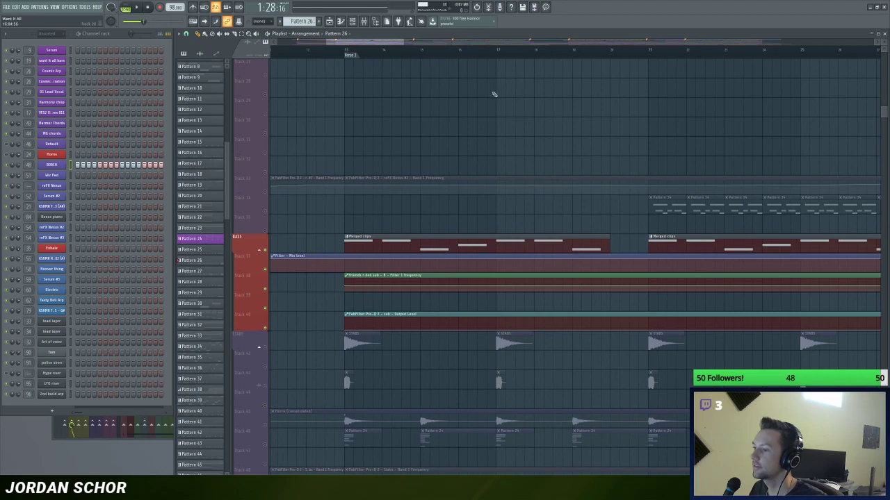
# Step: Open the notes of the verse's Merged clips bass pattern for the want it all bass channel in the piano roll
pyautogui.scroll(-3, 422, 44)
pyautogui.scroll(5, 452, 114)
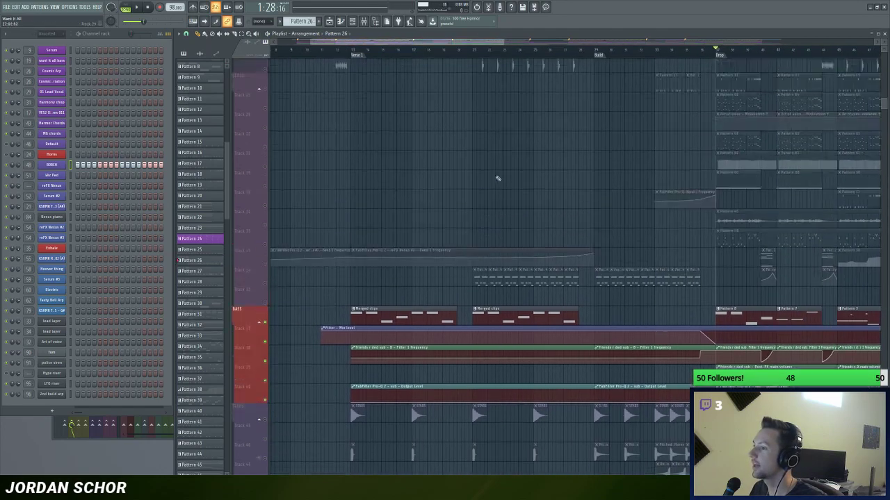
pyautogui.scroll(-4, 455, 114)
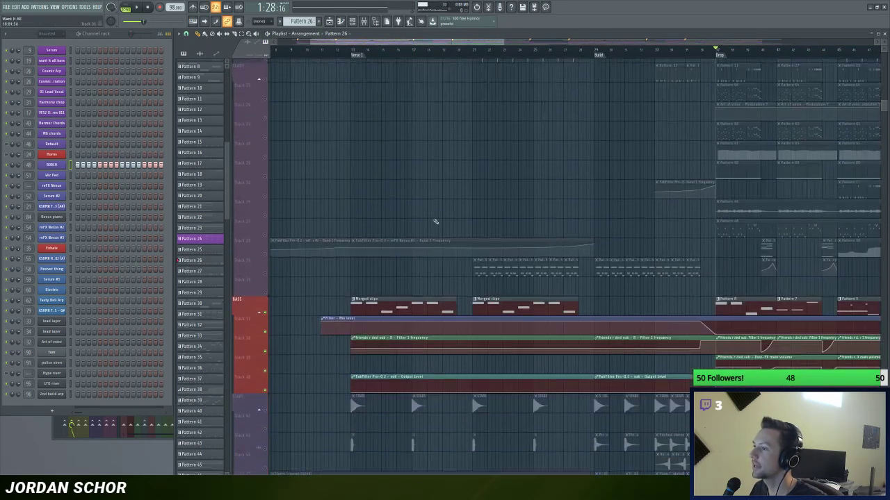
pyautogui.click(410, 299)
pyautogui.click(116, 61)
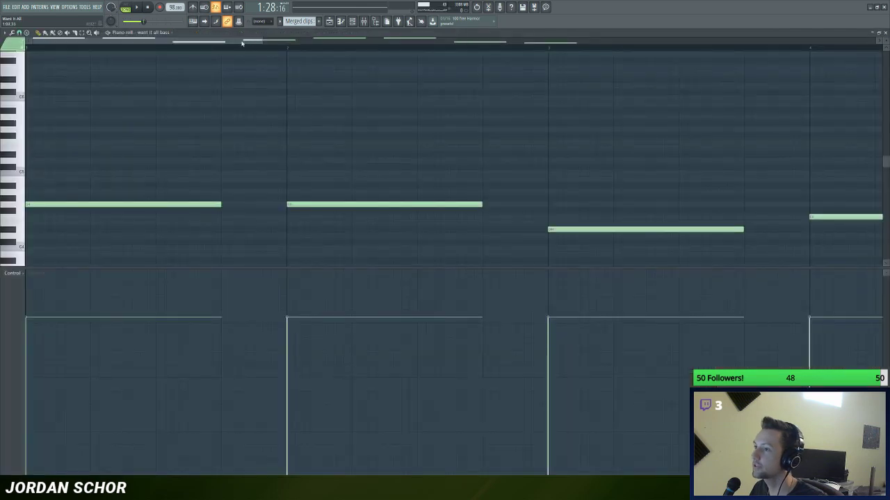
# Step: Show the whole bass line in the piano roll, audition its notes by scrubbing, and close the piano roll
pyautogui.scroll(-3, 242, 43)
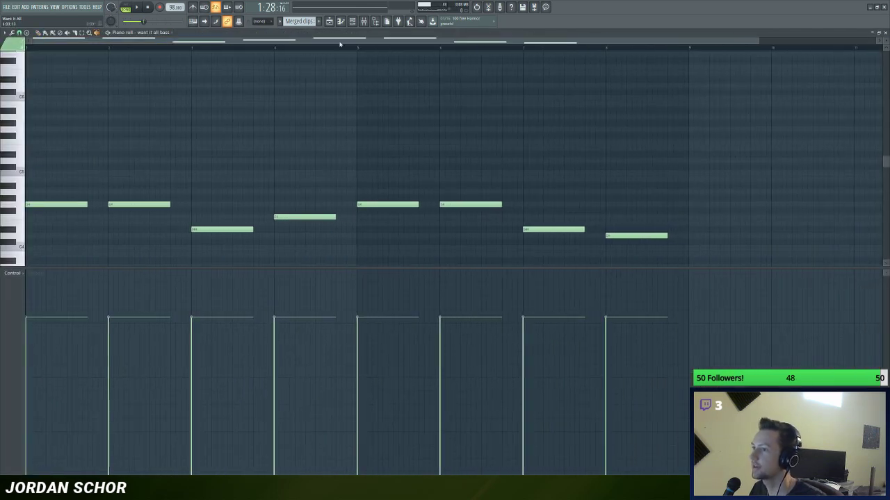
pyautogui.scroll(1, 340, 44)
pyautogui.scroll(-3, 222, 113)
pyautogui.scroll(1, 222, 114)
pyautogui.moveTo(95, 133)
pyautogui.mouseDown()
pyautogui.moveTo(52, 132)
pyautogui.moveTo(167, 132)
pyautogui.moveTo(218, 149)
pyautogui.mouseUp()
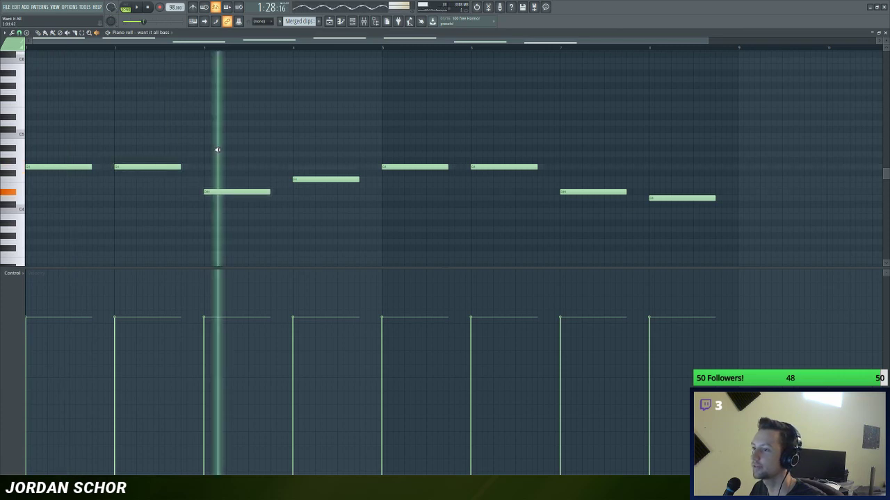
pyautogui.click(327, 156)
pyautogui.click(435, 199)
pyautogui.click(522, 201)
pyautogui.moveTo(522, 201); pyautogui.dragTo(524, 201)
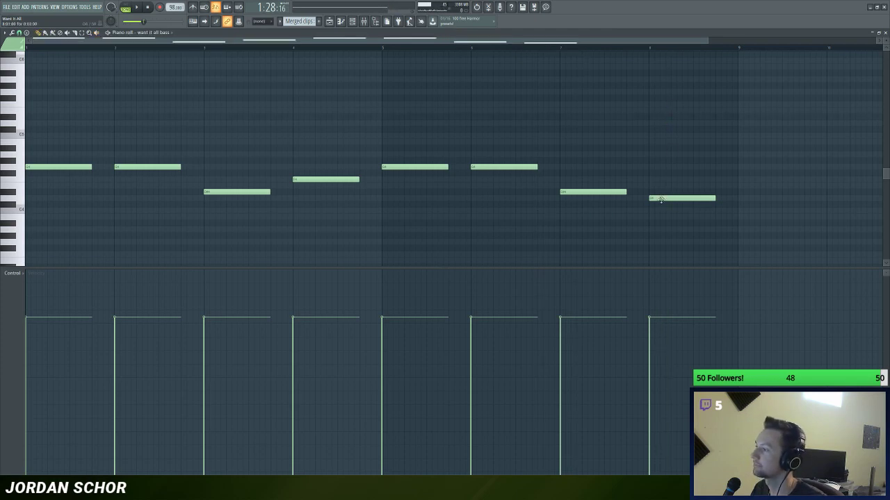
pyautogui.click(880, 34)
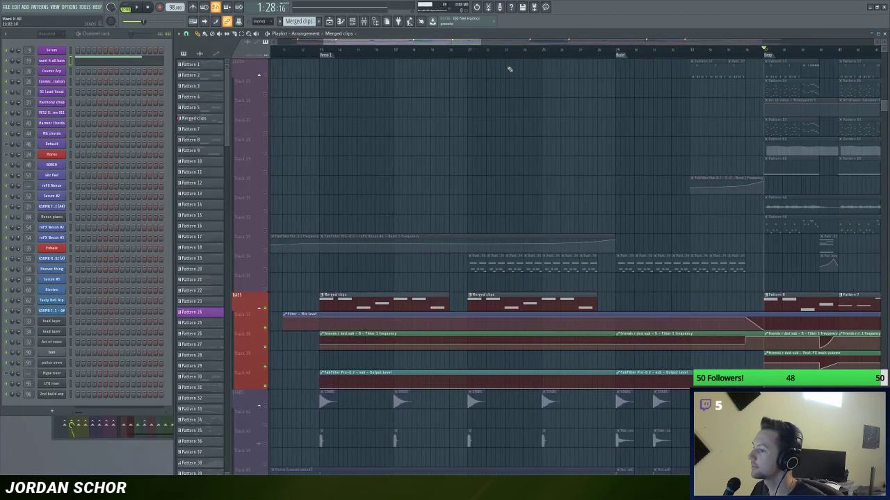
# Step: Solo the STABS group with its horns, Pattern 24 and filter automation tracks, and play it from the start of Verse 1
pyautogui.scroll(-5, 341, 217)
pyautogui.click(267, 193)
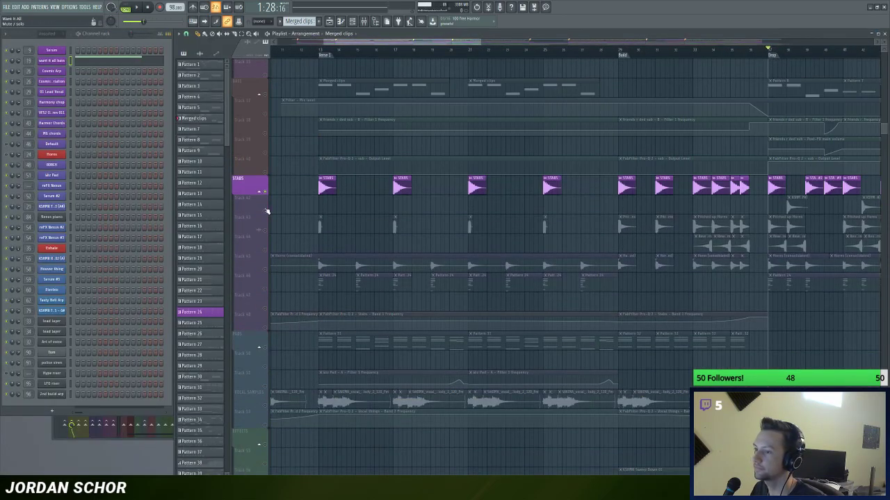
pyautogui.click(265, 230)
pyautogui.keyDown('ctrl'); pyautogui.click(270, 269); pyautogui.keyUp('ctrl')
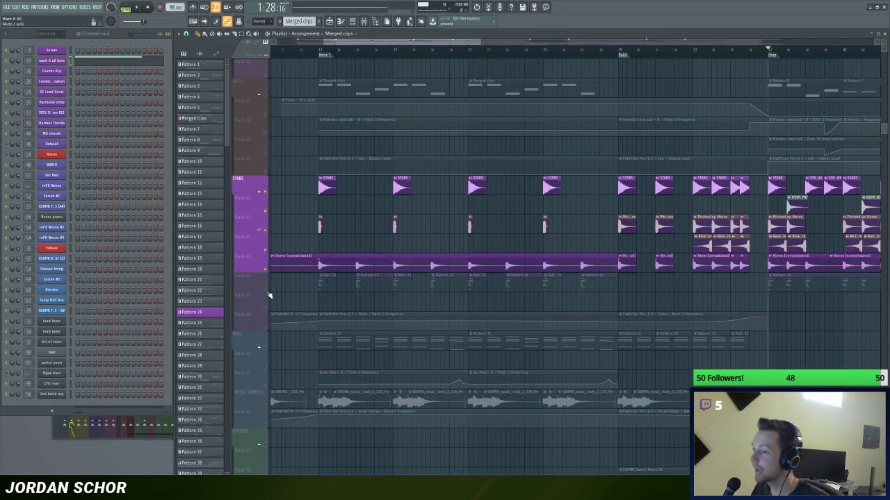
pyautogui.keyDown('ctrl'); pyautogui.click(268, 325); pyautogui.keyUp('ctrl')
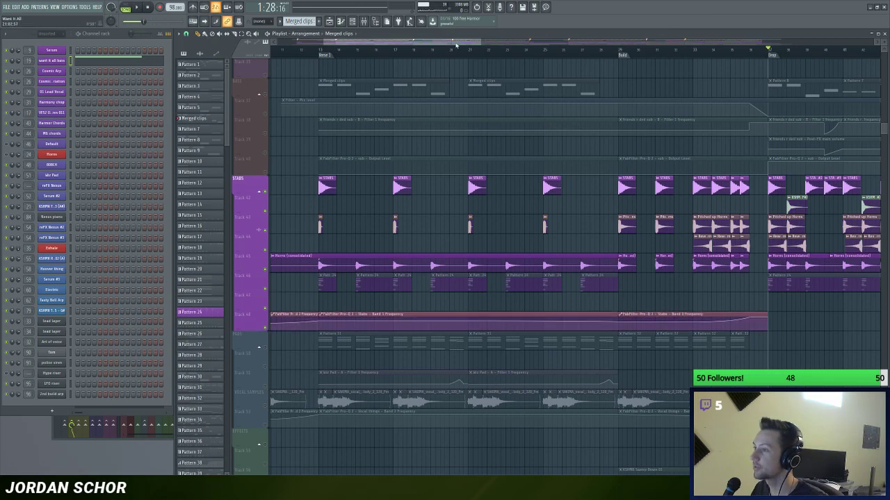
pyautogui.scroll(3, 340, 62)
pyautogui.scroll(1, 363, 44)
pyautogui.press('space')
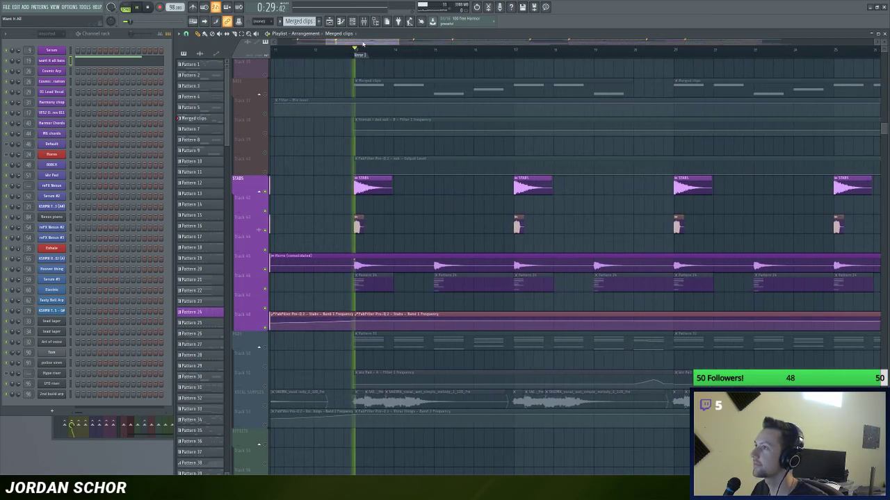
pyautogui.scroll(2, 363, 43)
pyautogui.moveTo(392, 41)
pyautogui.mouseDown()
pyautogui.moveTo(400, 52)
pyautogui.moveTo(381, 44)
pyautogui.mouseUp()
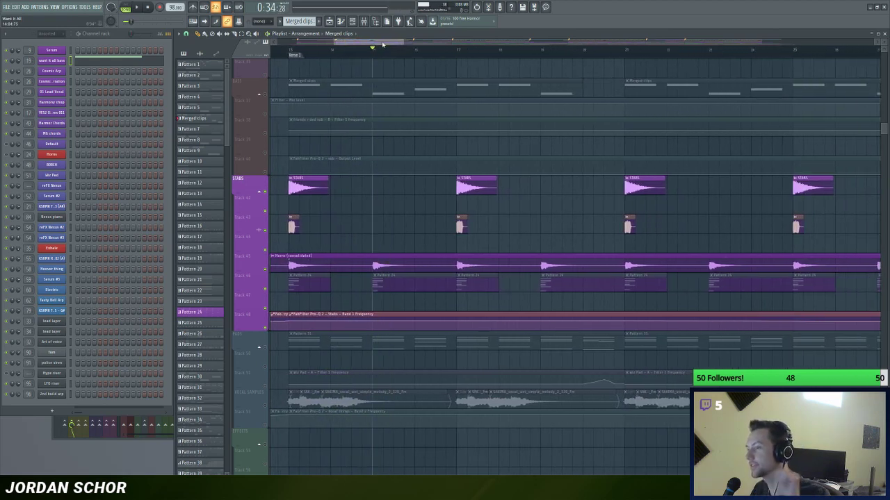
# Step: Turn off solo so all tracks sound, play the full arrangement from Verse 1, and save the project
pyautogui.rightClick(267, 95)
pyautogui.moveTo(320, 44); pyautogui.dragTo(360, 42)
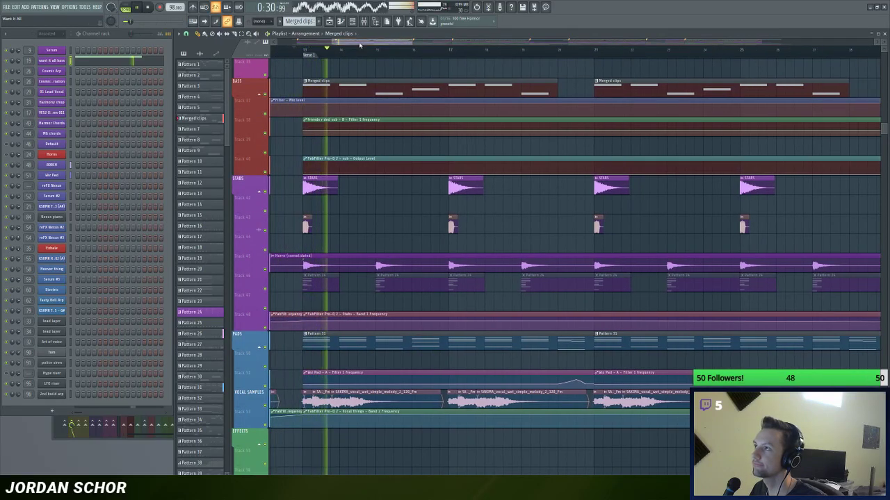
pyautogui.scroll(4, 374, 45)
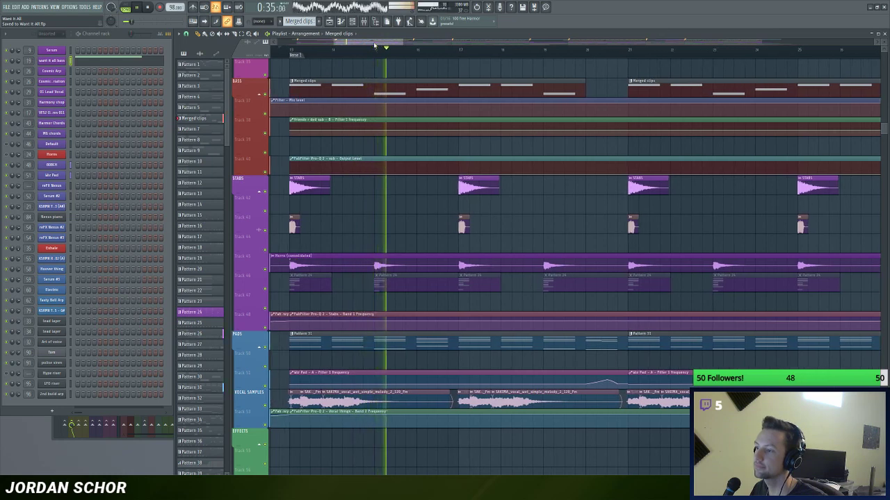
pyautogui.scroll(-4, 373, 45)
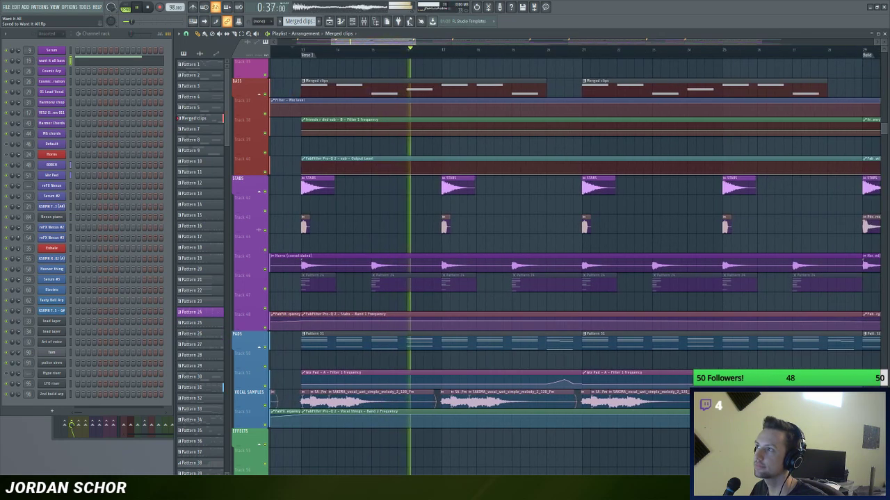
pyautogui.scroll(4, 374, 45)
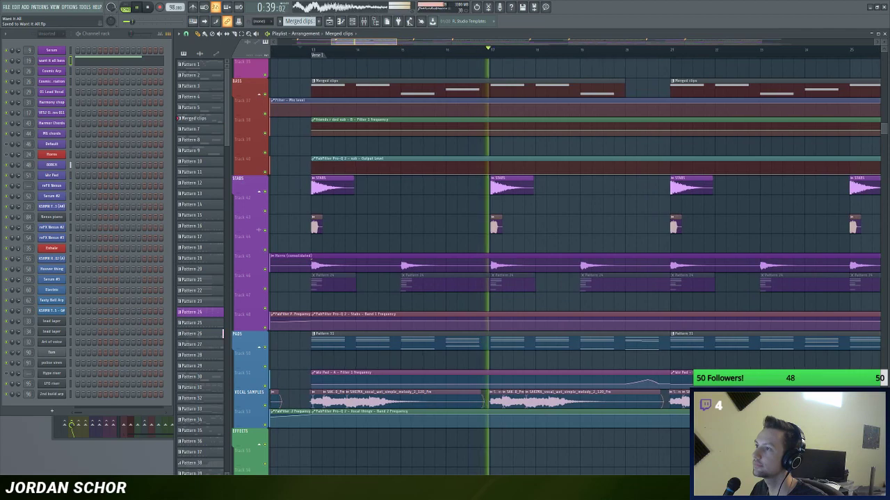
pyautogui.scroll(-1, 374, 45)
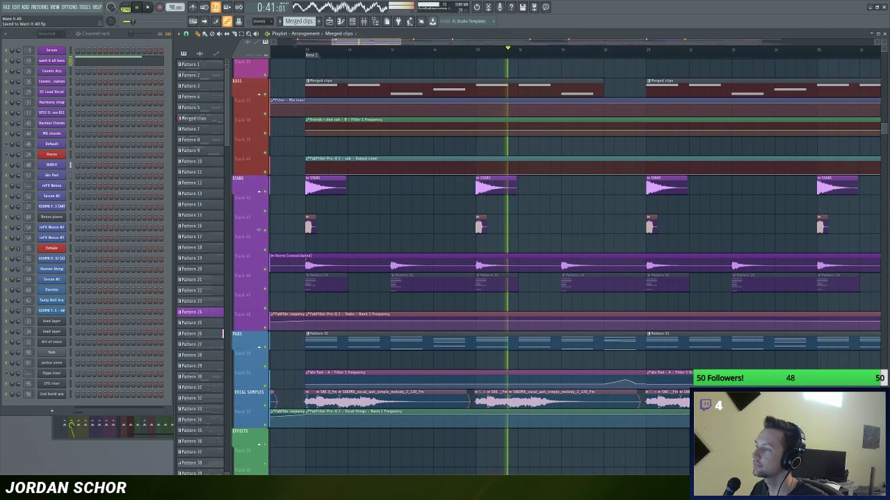
pyautogui.scroll(-2, 437, 185)
pyautogui.scroll(1, 411, 195)
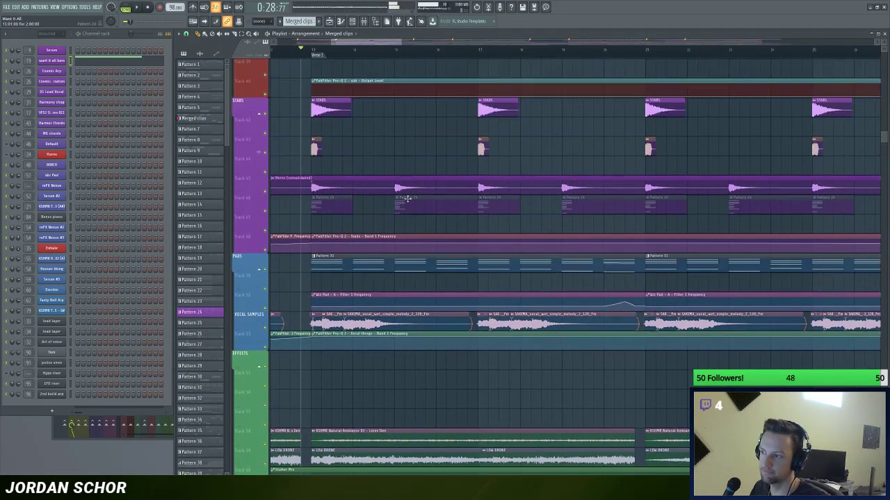
# Step: Inspect and close the Horns (consolidated) clip's channel settings, and select Pattern 24 from the muted clips below it
pyautogui.doubleClick(410, 180)
pyautogui.moveTo(416, 109); pyautogui.dragTo(388, 115)
pyautogui.click(529, 94)
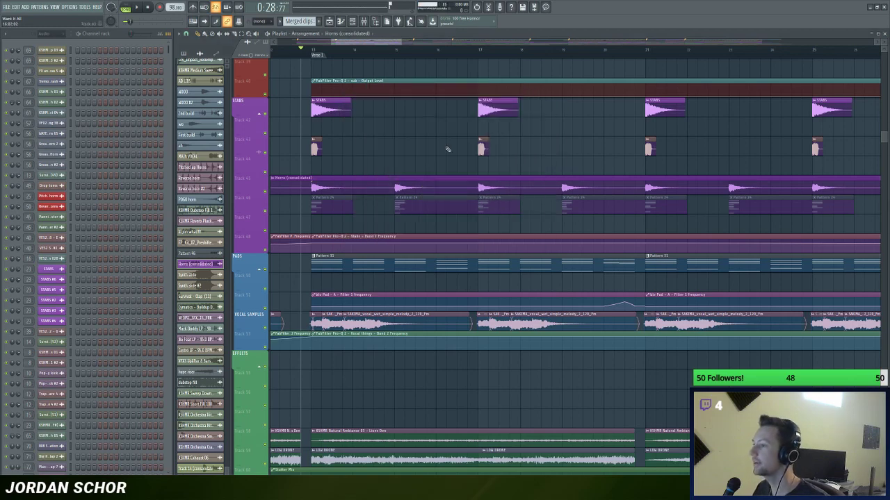
pyautogui.click(402, 205)
pyautogui.scroll(1, 366, 51)
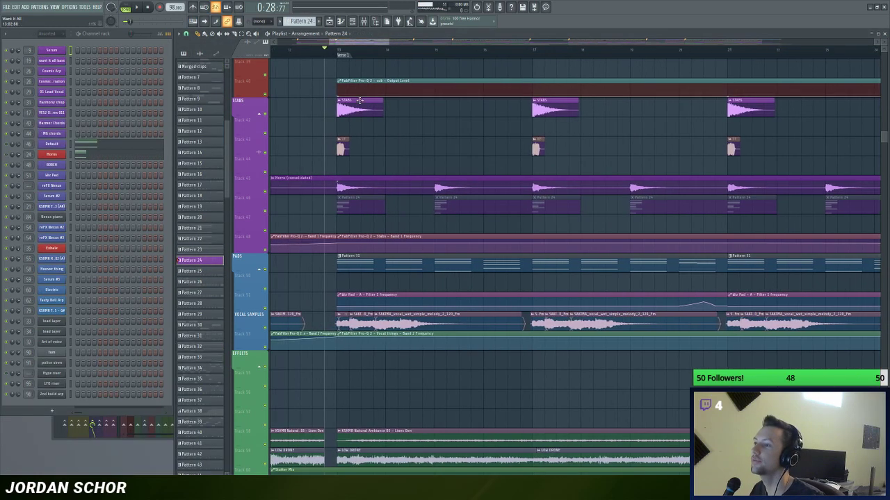
# Step: Inspect the sample settings of the STABS clip at the start of Verse 1 and close them
pyautogui.doubleClick(357, 101)
pyautogui.moveTo(159, 135); pyautogui.dragTo(195, 139)
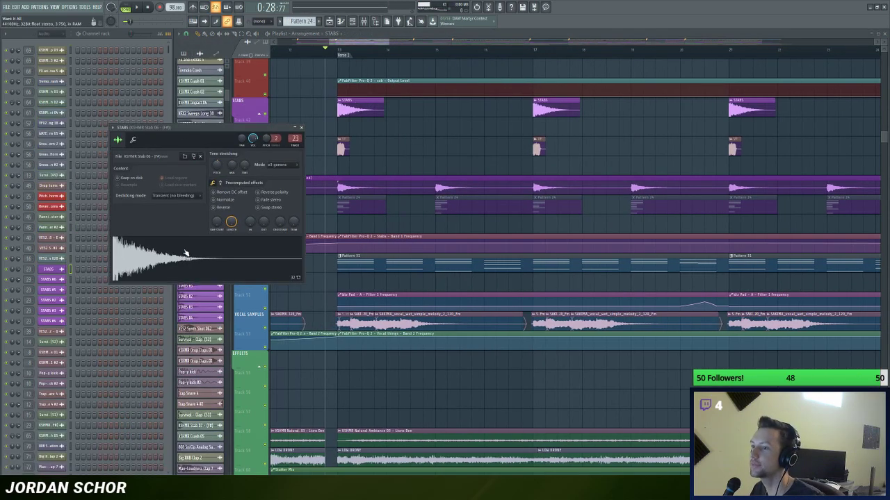
pyautogui.click(301, 128)
# Step: Inspect the sample settings of the VES2 Synth Shot clip at the start of Verse 1 and close them
pyautogui.doubleClick(343, 140)
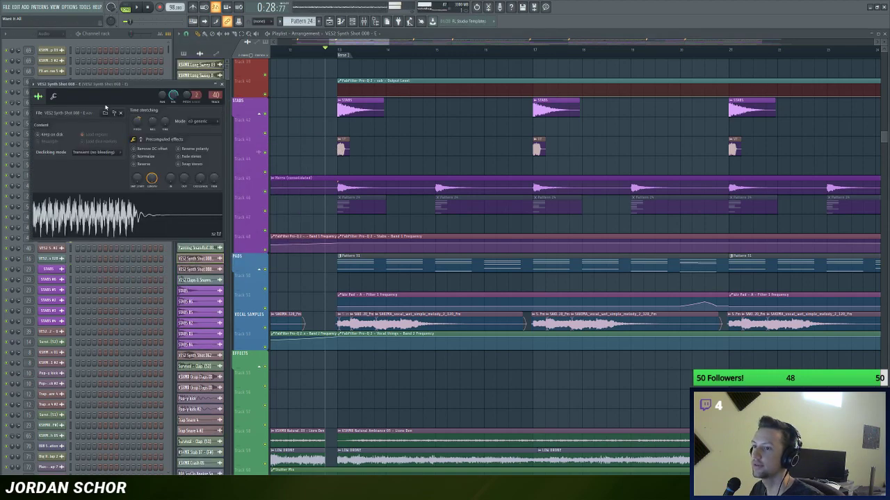
pyautogui.moveTo(106, 110); pyautogui.dragTo(176, 132)
pyautogui.moveTo(288, 108); pyautogui.dragTo(280, 110)
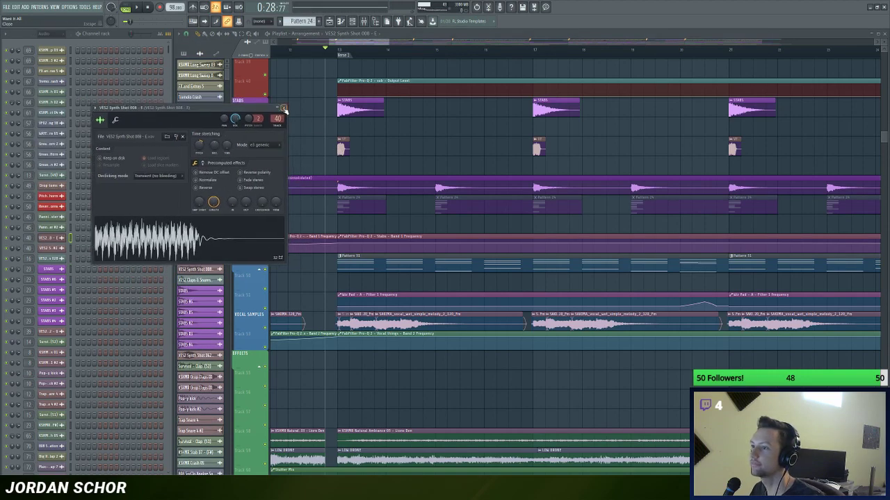
pyautogui.click(284, 109)
# Step: Inspect and close the Horns (consolidated) clip's sample settings, and play its track soloed through Verse 1
pyautogui.doubleClick(352, 183)
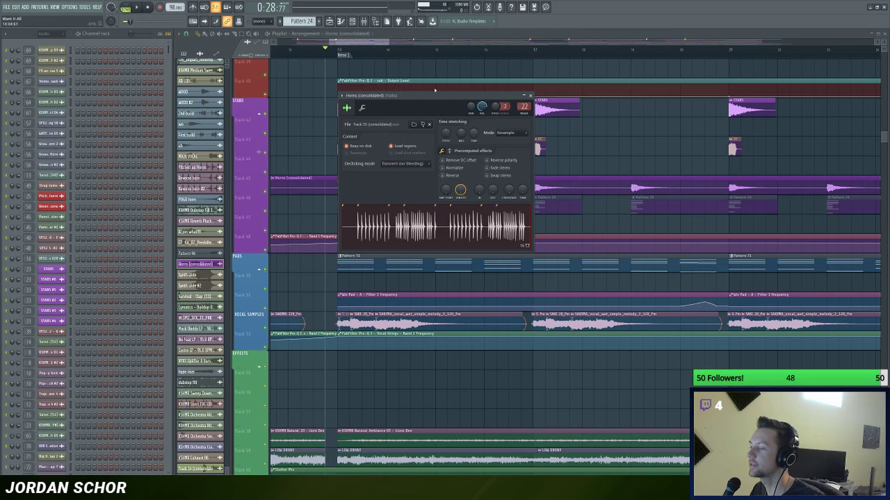
pyautogui.click(530, 96)
pyautogui.scroll(1, 285, 183)
pyautogui.hotkey('shift', 's')
pyautogui.press('space')
pyautogui.scroll(-1, 414, 57)
pyautogui.click(417, 51)
pyautogui.scroll(-2, 416, 44)
pyautogui.click(415, 48)
pyautogui.scroll(-1, 417, 44)
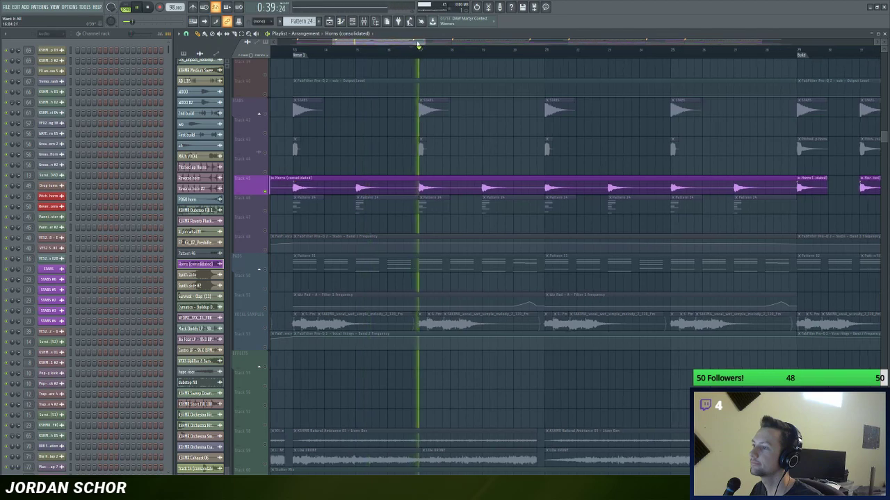
pyautogui.click(451, 47)
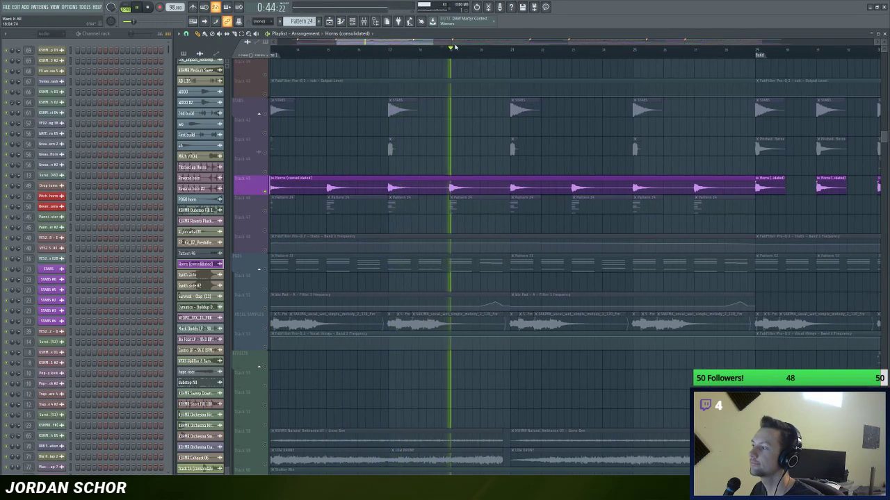
# Step: Solo the track holding the muted Pattern 24 clips and filter the channel rack to the Unsorted channels
pyautogui.click(262, 207)
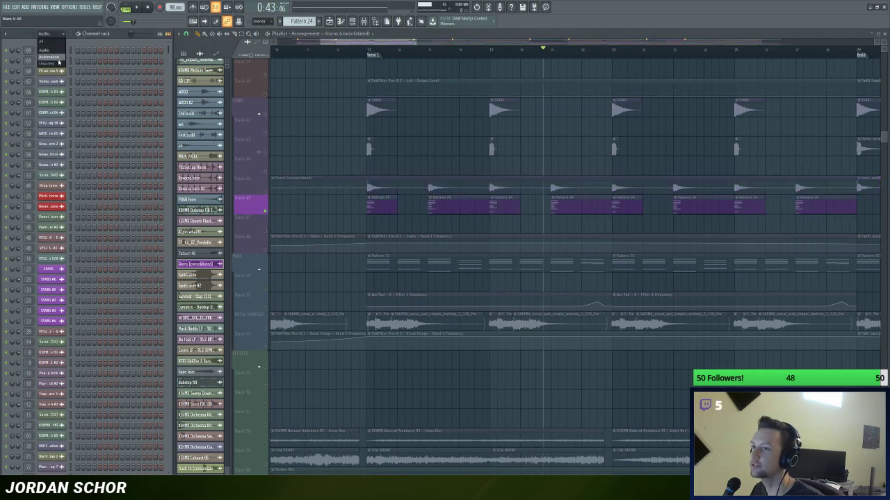
pyautogui.click(59, 63)
pyautogui.moveTo(417, 42); pyautogui.dragTo(383, 46)
# Step: Save the project and look over the Pattern 24 clips in Verse 1
pyautogui.hotkey('ctrl', 's')
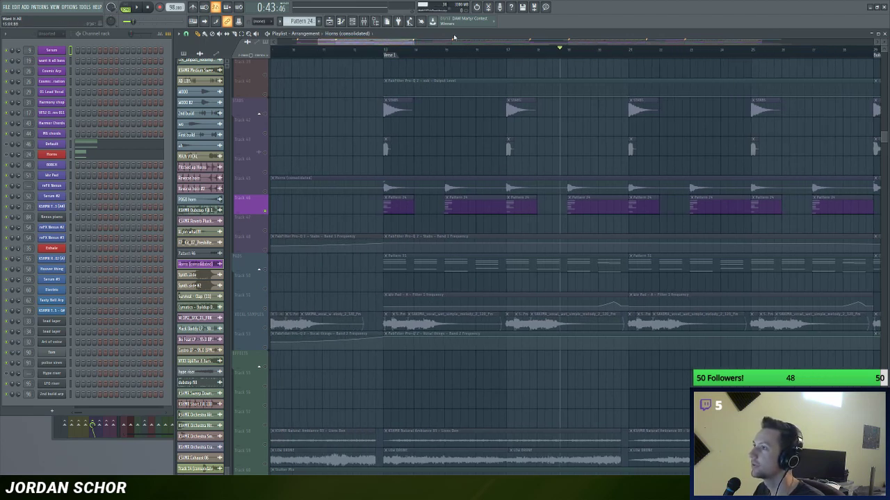
pyautogui.scroll(-1, 441, 44)
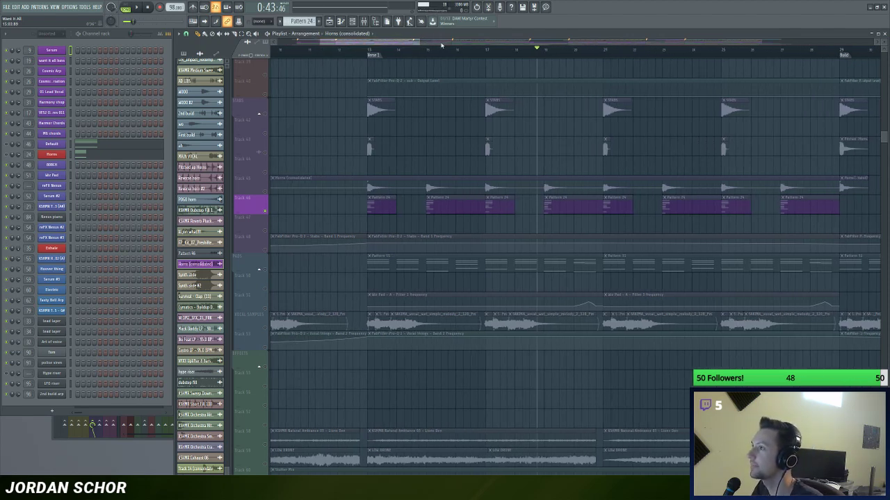
pyautogui.scroll(-2, 442, 45)
pyautogui.scroll(3, 443, 45)
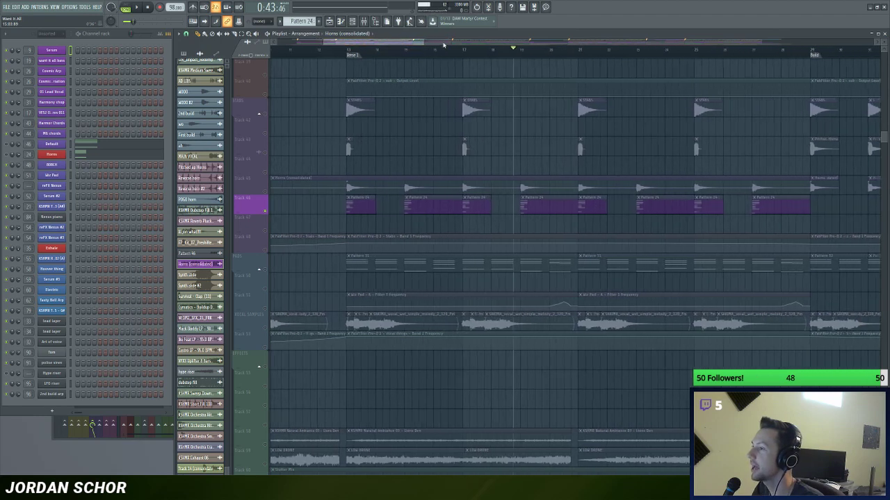
pyautogui.scroll(-2, 442, 45)
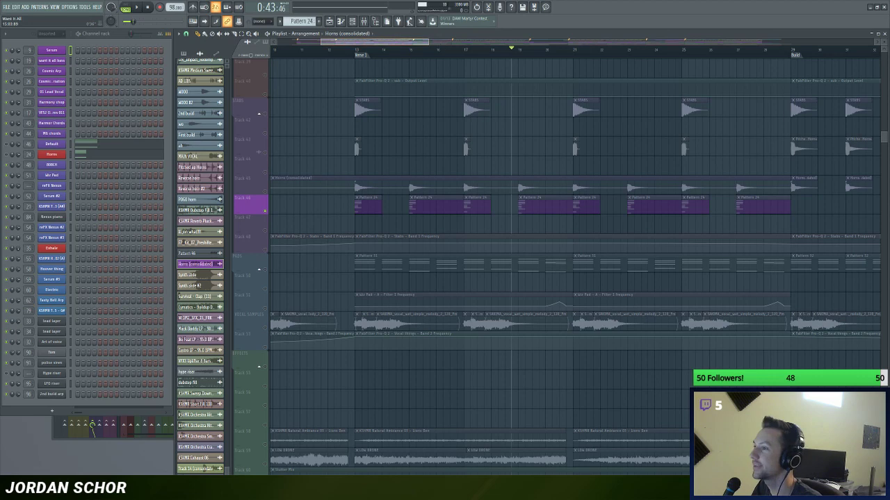
pyautogui.scroll(4, 440, 44)
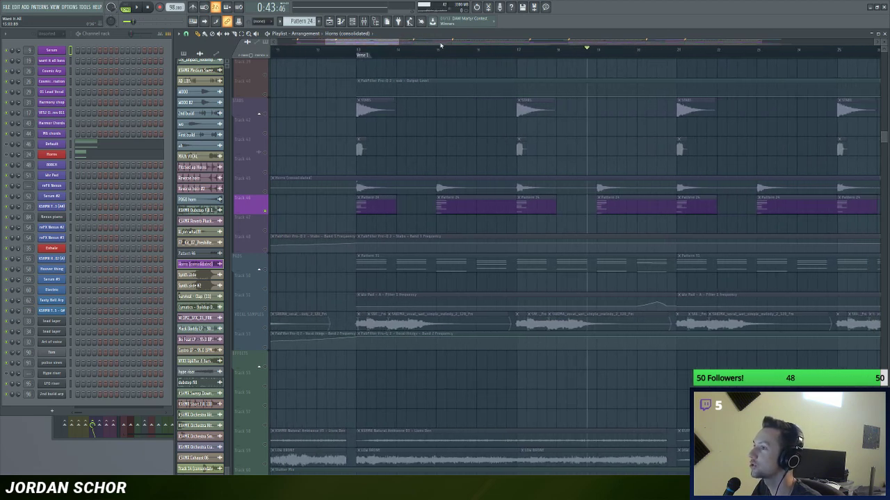
pyautogui.scroll(-1, 441, 45)
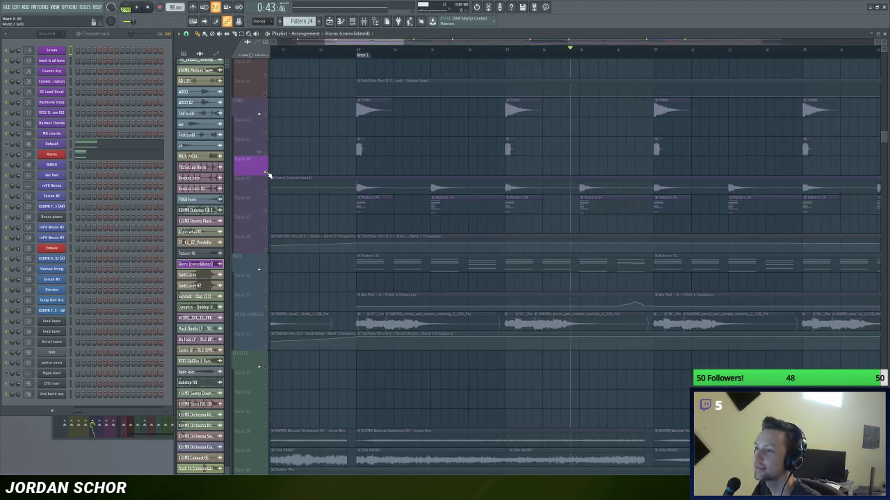
# Step: Solo the PADS and VOCAL SAMPLES tracks together with their automation tracks, and play them from Verse 1
pyautogui.scroll(1, 395, 45)
pyautogui.scroll(2, 395, 45)
pyautogui.scroll(-3, 283, 181)
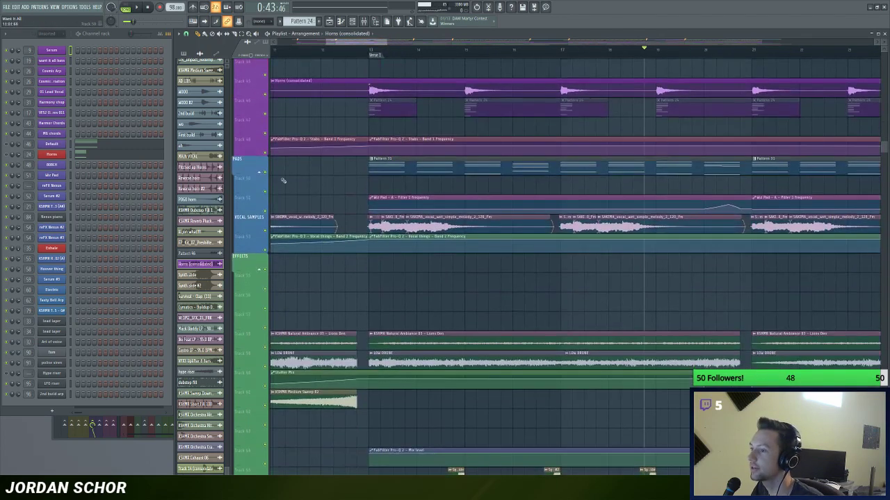
pyautogui.rightClick(265, 172)
pyautogui.click(267, 211)
pyautogui.click(268, 231)
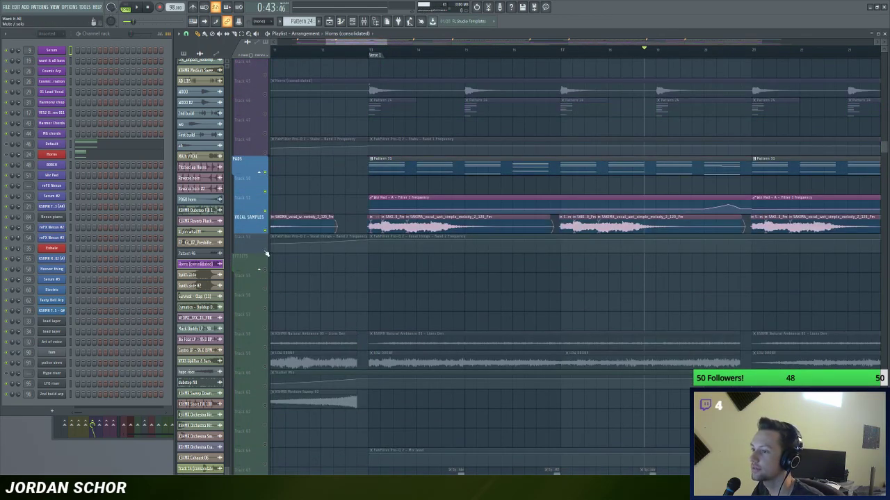
pyautogui.click(267, 251)
pyautogui.scroll(1, 395, 43)
pyautogui.scroll(2, 384, 105)
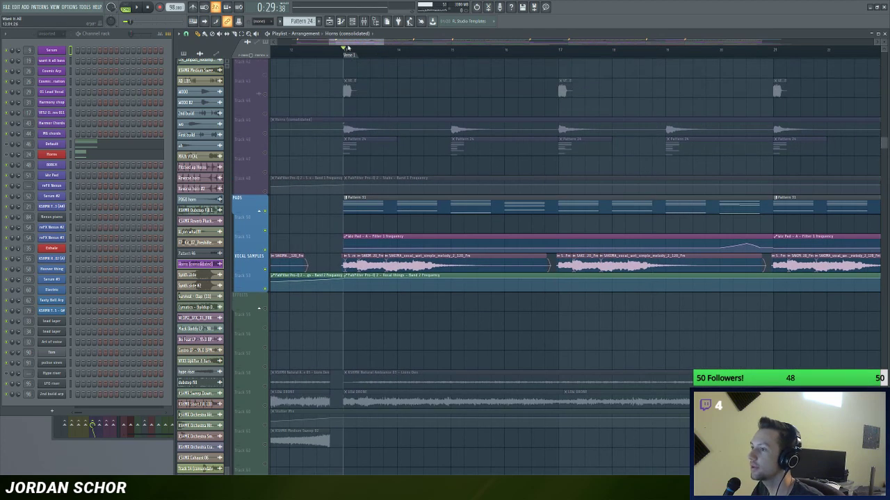
pyautogui.scroll(-1, 349, 45)
pyautogui.press('space')
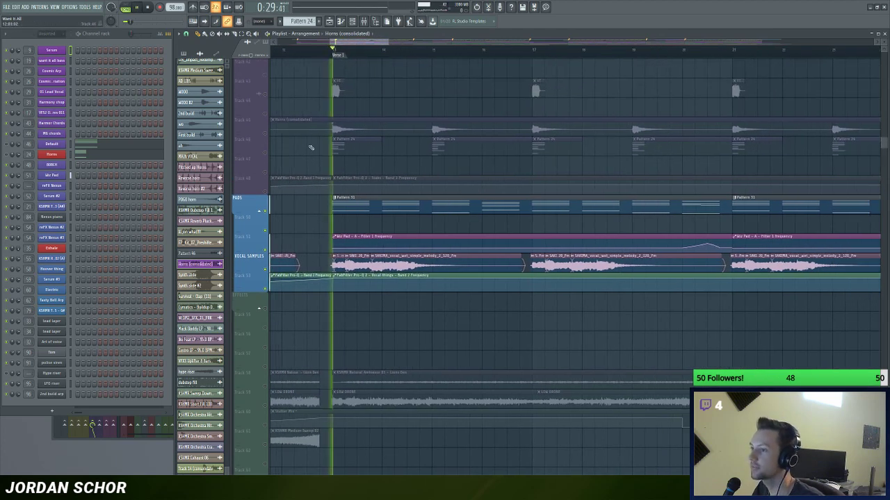
# Step: Narrow the solo to the PADS track and its Wiz Pad Filter 1 Frequency automation, and listen through Verse 1
pyautogui.rightClick(267, 209)
pyautogui.scroll(-1, 381, 45)
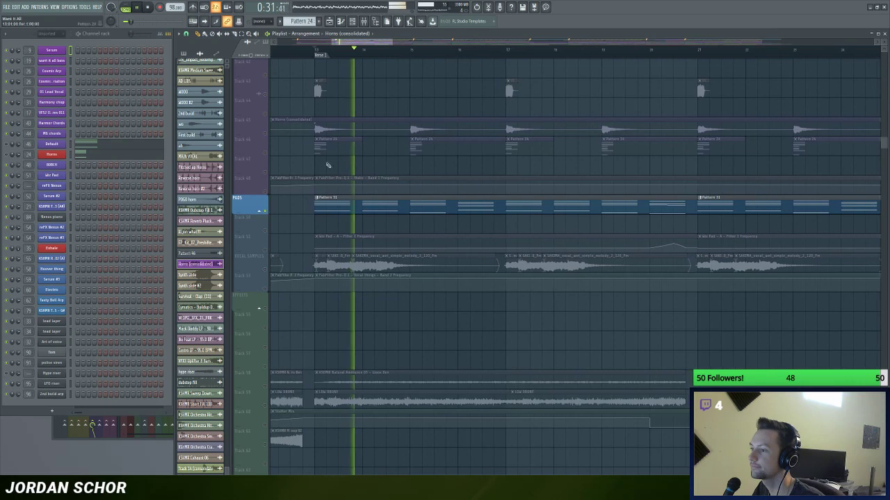
pyautogui.click(266, 248)
pyautogui.scroll(-1, 396, 43)
pyautogui.scroll(-2, 409, 45)
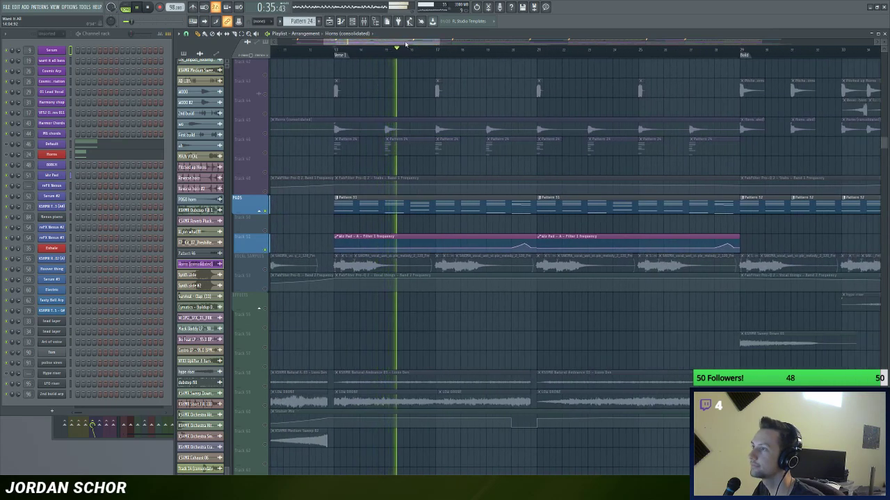
pyautogui.scroll(2, 417, 47)
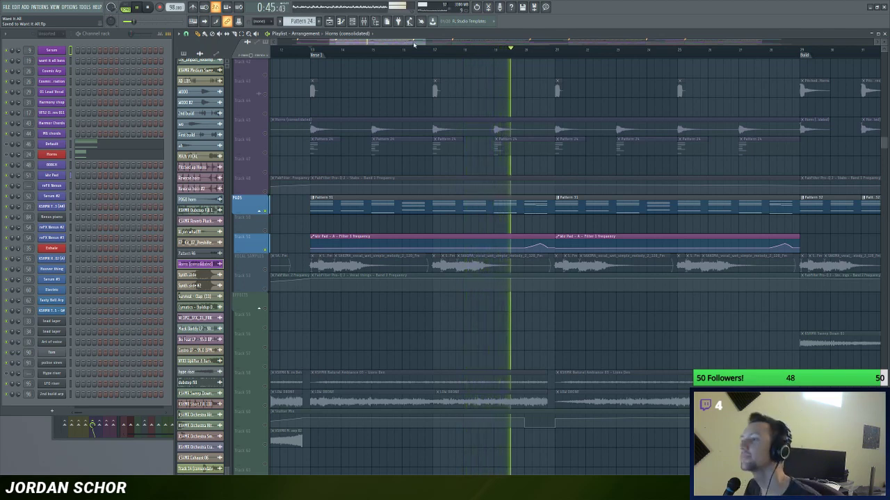
pyautogui.moveTo(425, 43); pyautogui.dragTo(428, 42)
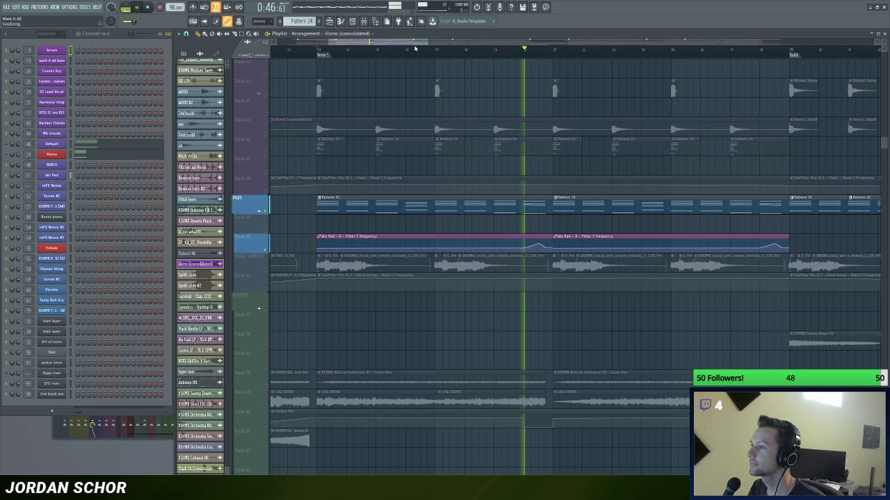
pyautogui.scroll(-2, 415, 48)
pyautogui.scroll(1, 415, 48)
# Step: Stop playback, select Pattern 31, and examine the Wiz Pad chords in the piano roll before closing it
pyautogui.click(366, 207)
pyautogui.press('space')
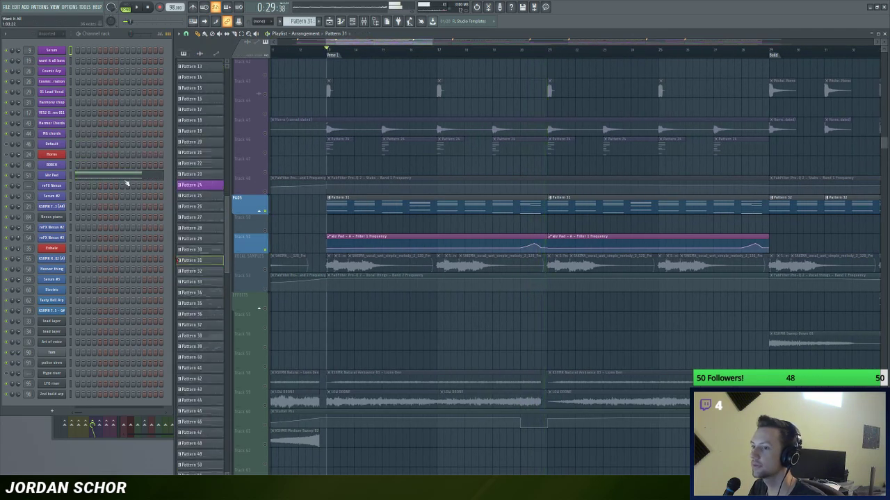
pyautogui.click(125, 179)
pyautogui.scroll(-1, 280, 48)
pyautogui.scroll(2, 337, 87)
pyautogui.scroll(1, 591, 40)
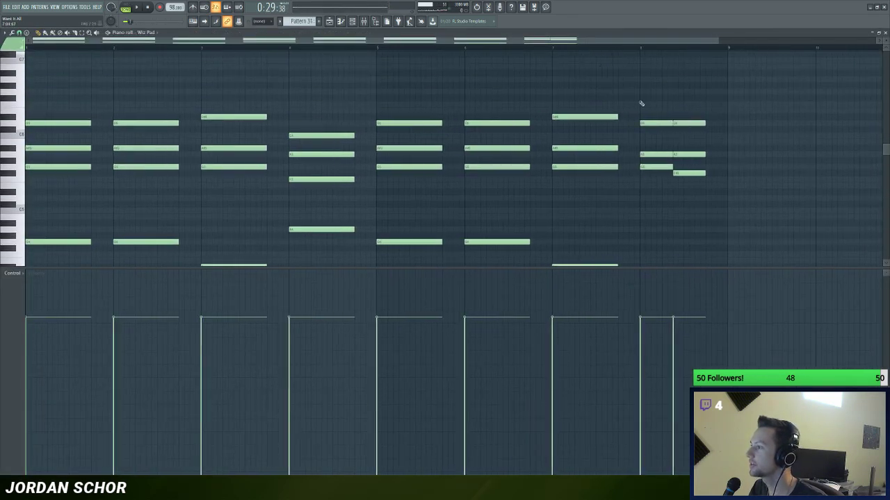
pyautogui.scroll(-2, 641, 103)
pyautogui.click(654, 154)
pyautogui.click(682, 161)
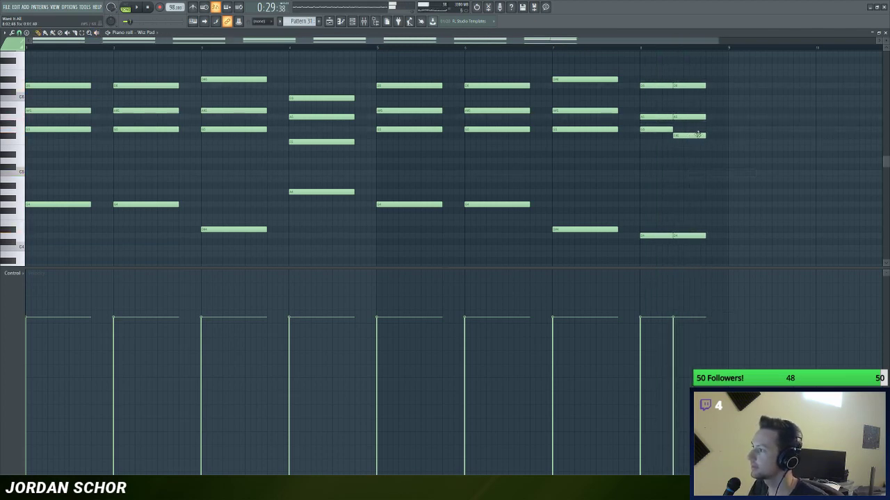
pyautogui.click(885, 33)
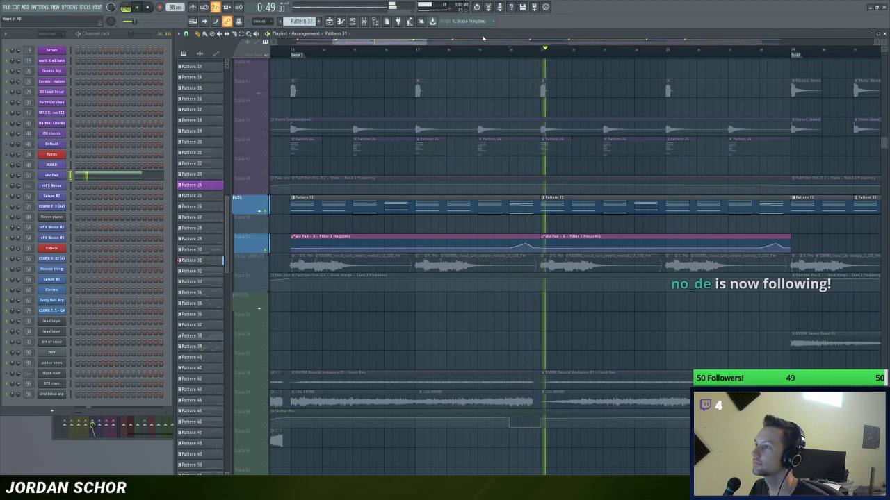
# Step: Listen to the soloed pad to the end of the first Pattern 31 clip and compare its filter automation clips across the arrangement
pyautogui.scroll(-2, 510, 48)
pyautogui.scroll(1, 510, 49)
pyautogui.press('space')
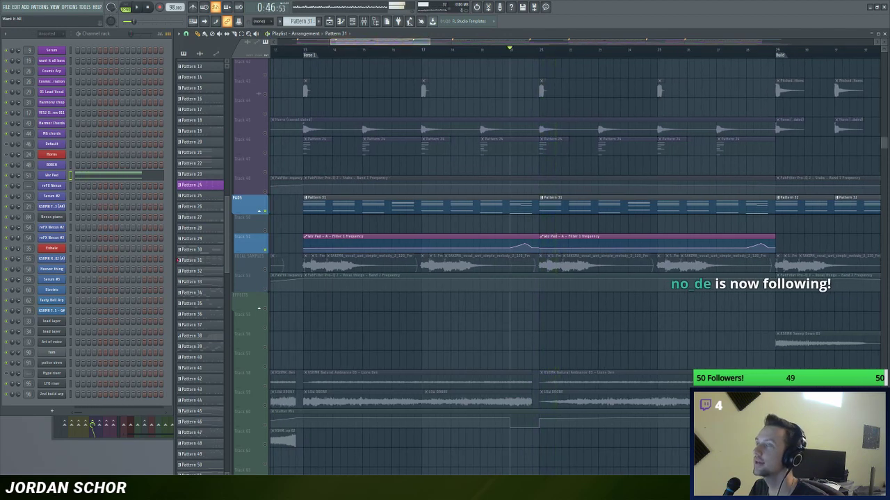
pyautogui.scroll(-1, 481, 43)
pyautogui.scroll(2, 480, 44)
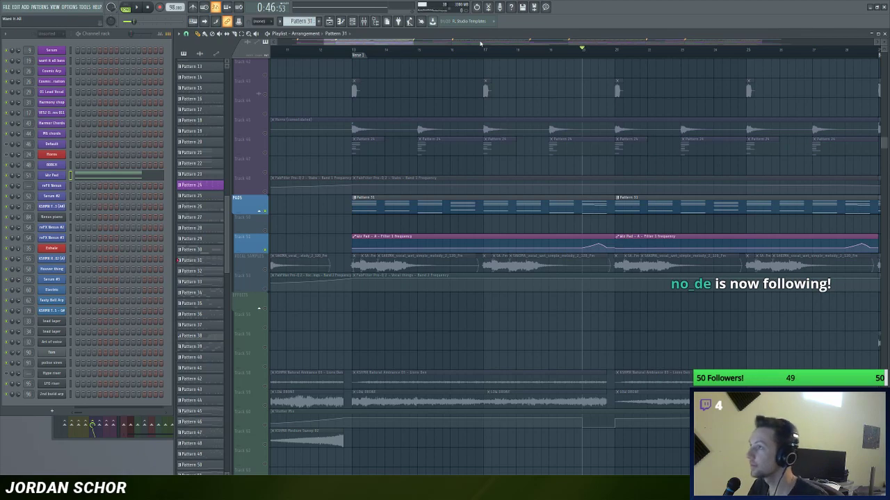
pyautogui.scroll(1, 472, 45)
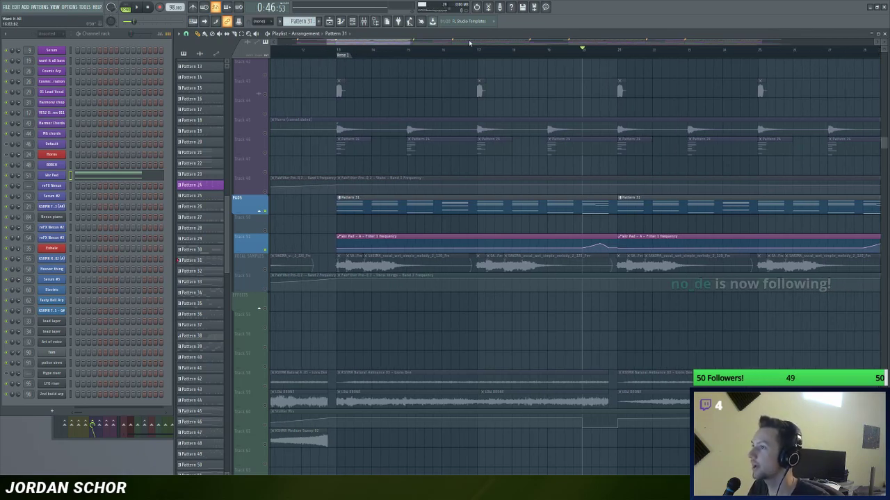
pyautogui.scroll(-4, 469, 43)
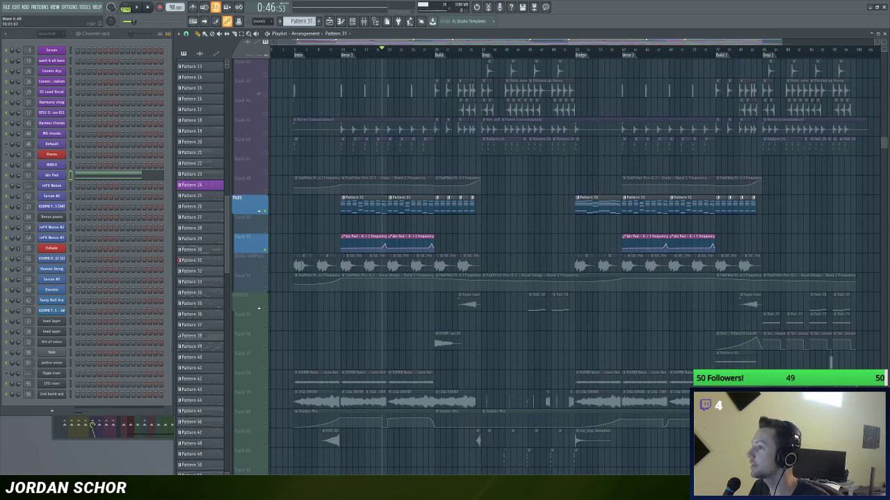
pyautogui.scroll(4, 478, 44)
pyautogui.scroll(2, 478, 44)
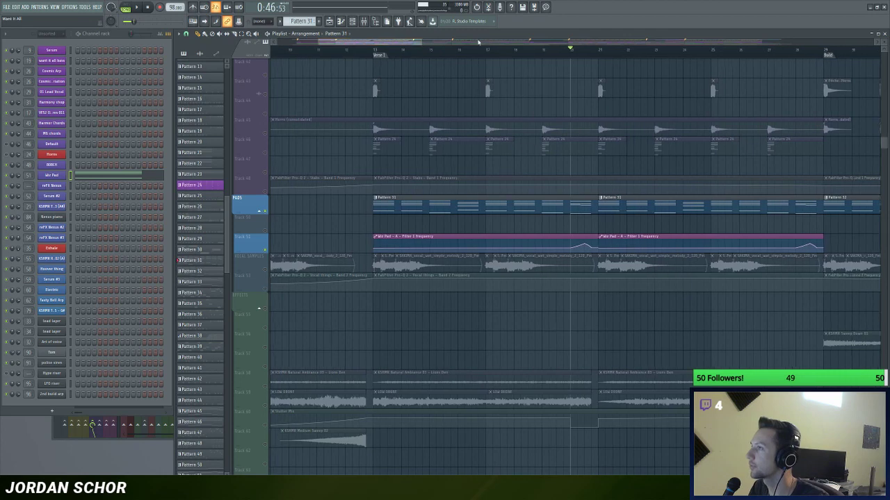
pyautogui.scroll(1, 478, 43)
pyautogui.scroll(-1, 478, 43)
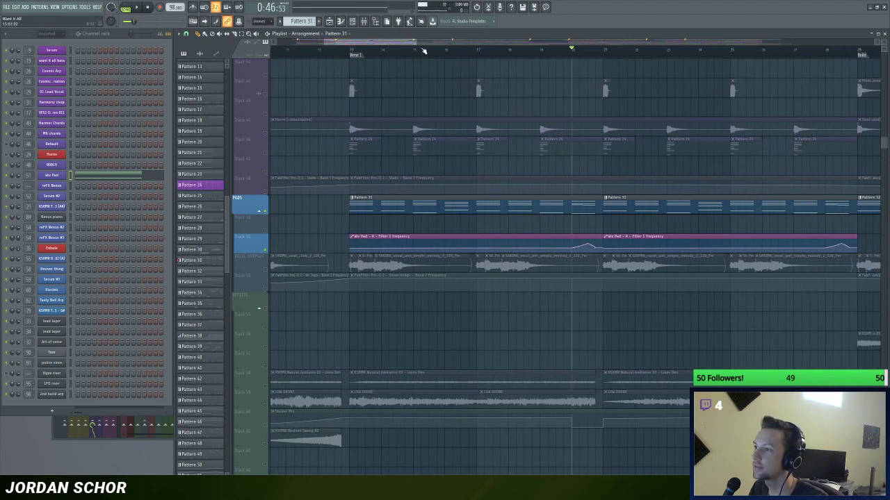
# Step: Solo the KSHMR Natural Ambiance and LOW DRONE tracks in the effects group and play them from Verse 1
pyautogui.scroll(1, 423, 51)
pyautogui.scroll(-5, 631, 197)
pyautogui.scroll(3, 417, 185)
pyautogui.scroll(-2, 347, 185)
pyautogui.click(268, 233)
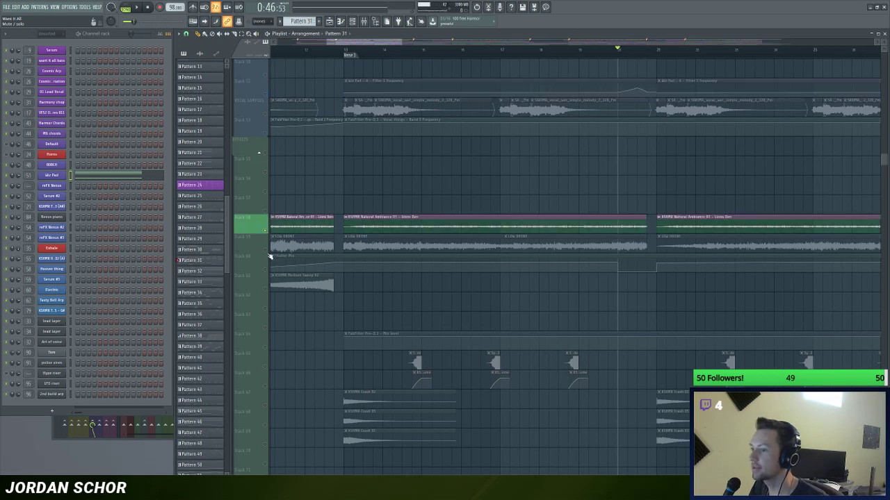
pyautogui.click(267, 252)
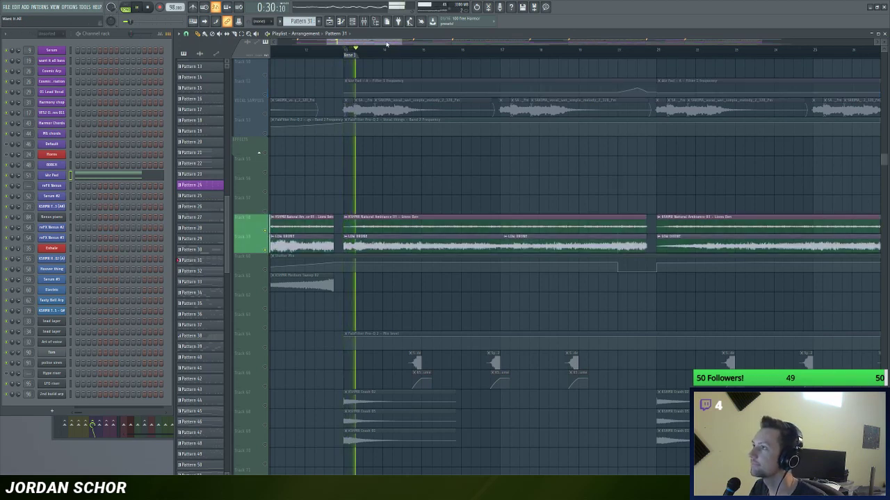
pyautogui.scroll(-2, 486, 202)
pyautogui.press('space')
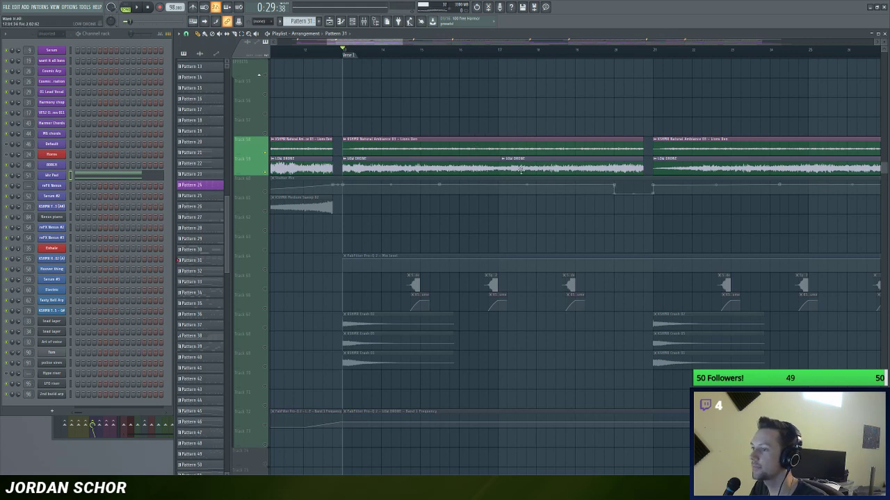
# Step: Add the three KSHMR Crash tracks to the soloed tracks and play from Verse 1
pyautogui.moveTo(375, 42); pyautogui.dragTo(371, 43)
pyautogui.scroll(-2, 352, 203)
pyautogui.moveTo(269, 263); pyautogui.dragTo(271, 308)
pyautogui.press('space')
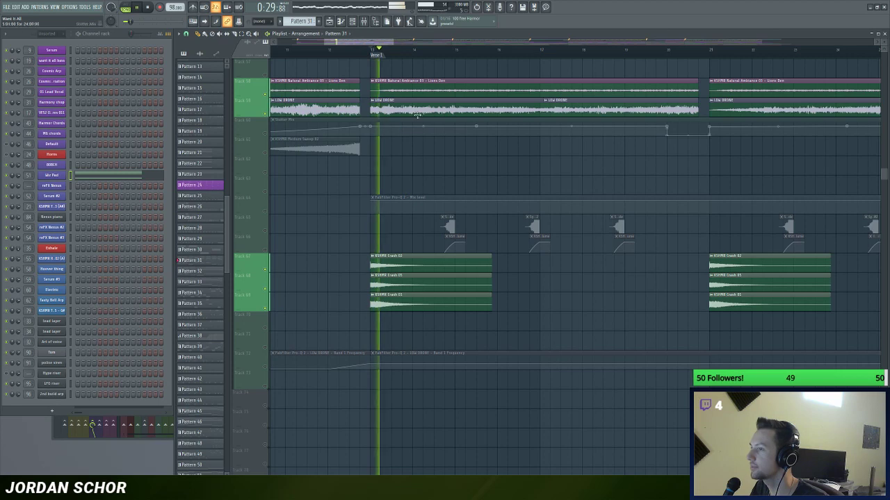
pyautogui.moveTo(393, 41); pyautogui.dragTo(392, 42)
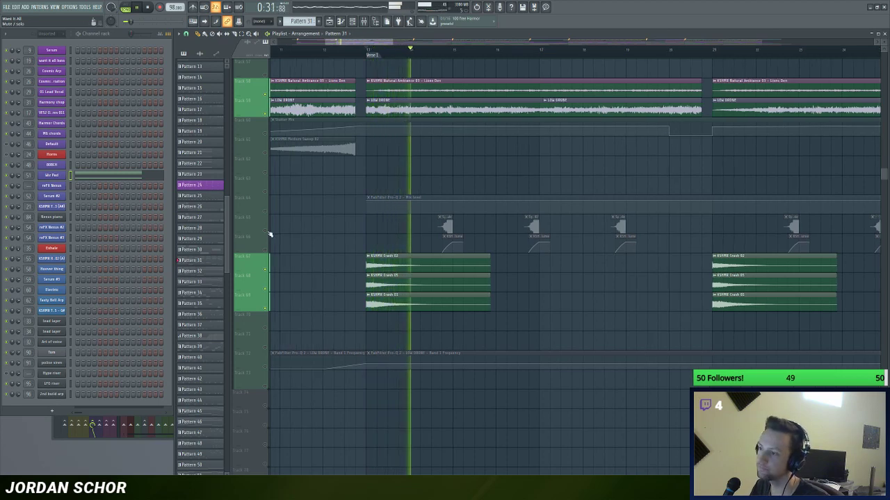
# Step: Add the Synth slide track and the volume automation track below it to the solo, and play the opening bars of Verse 1
pyautogui.click(268, 232)
pyautogui.click(267, 251)
pyautogui.press('space')
pyautogui.scroll(1, 396, 44)
pyautogui.click(355, 53)
pyautogui.scroll(1, 379, 44)
pyautogui.press('space')
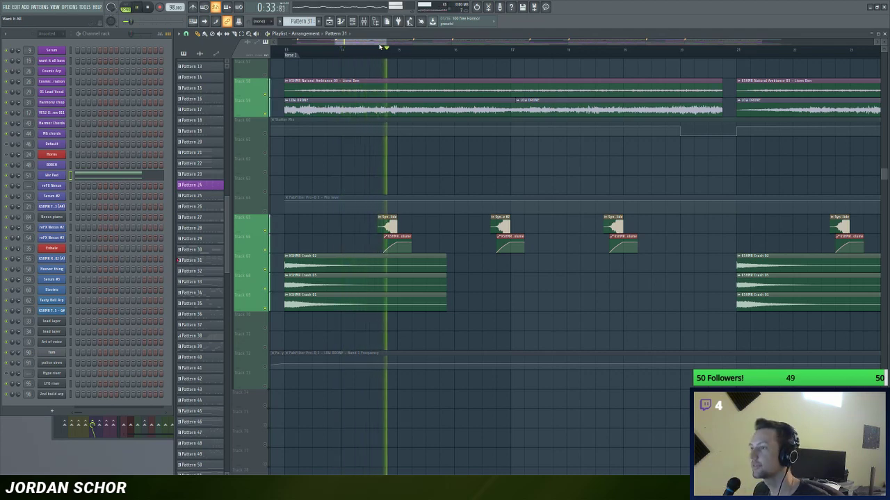
# Step: Turn off solo so all tracks sound again, and play the full arrangement from Verse 1
pyautogui.press('space')
pyautogui.rightClick(267, 76)
pyautogui.rightClick(267, 76)
pyautogui.press('space')
pyautogui.scroll(2, 381, 43)
pyautogui.scroll(-1, 381, 43)
pyautogui.moveTo(381, 43); pyautogui.dragTo(380, 44)
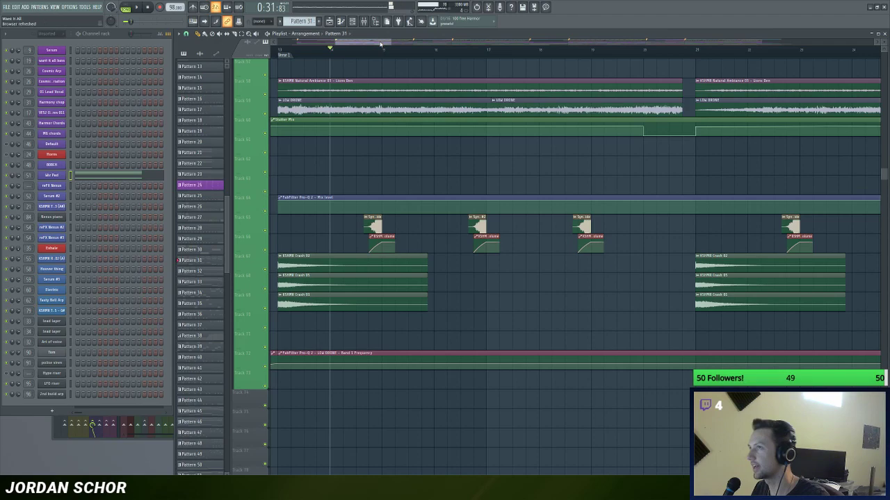
# Step: Solo the Pattern 34 track in the LEADS group and play it from bar 21, the second half of Verse 1
pyautogui.scroll(-1, 380, 43)
pyautogui.moveTo(388, 44); pyautogui.dragTo(437, 44)
pyautogui.scroll(6, 547, 118)
pyautogui.scroll(4, 544, 104)
pyautogui.moveTo(343, 43); pyautogui.dragTo(365, 44)
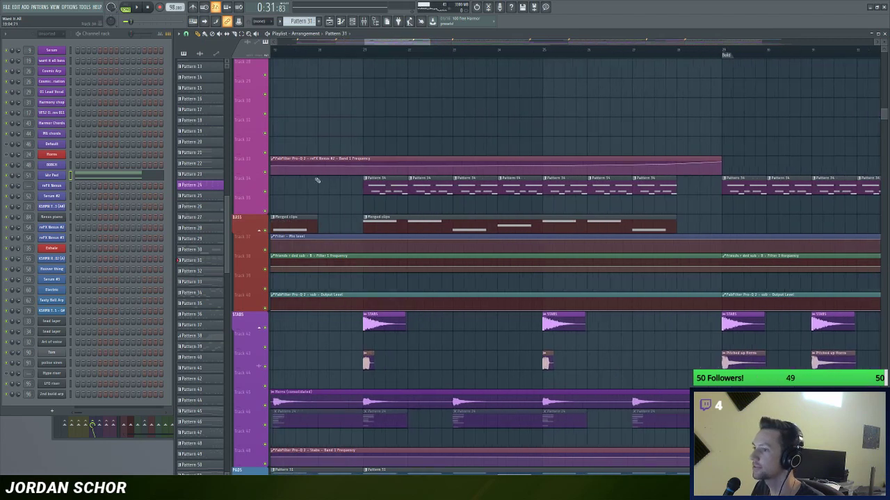
pyautogui.click(370, 185)
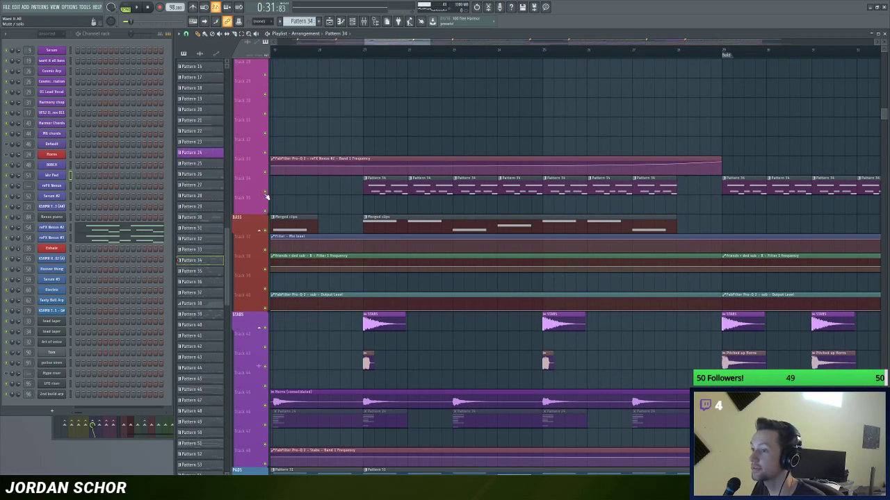
pyautogui.rightClick(265, 193)
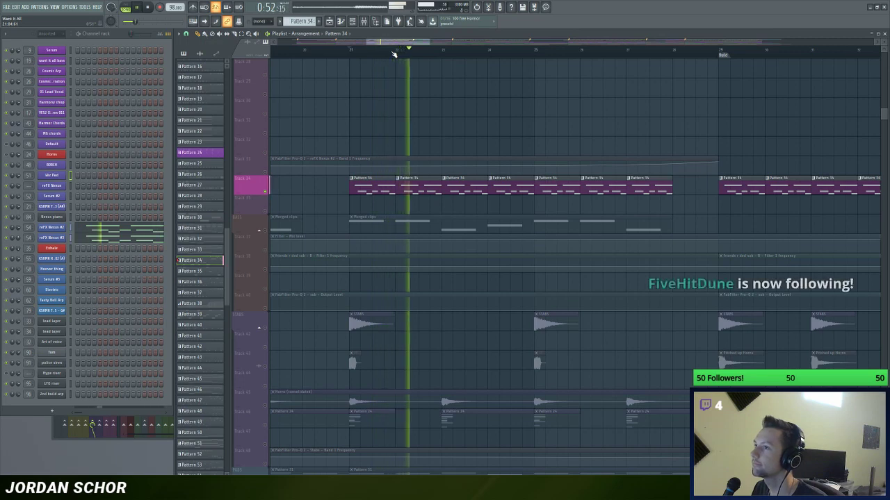
pyautogui.scroll(-2, 409, 46)
pyautogui.press('space')
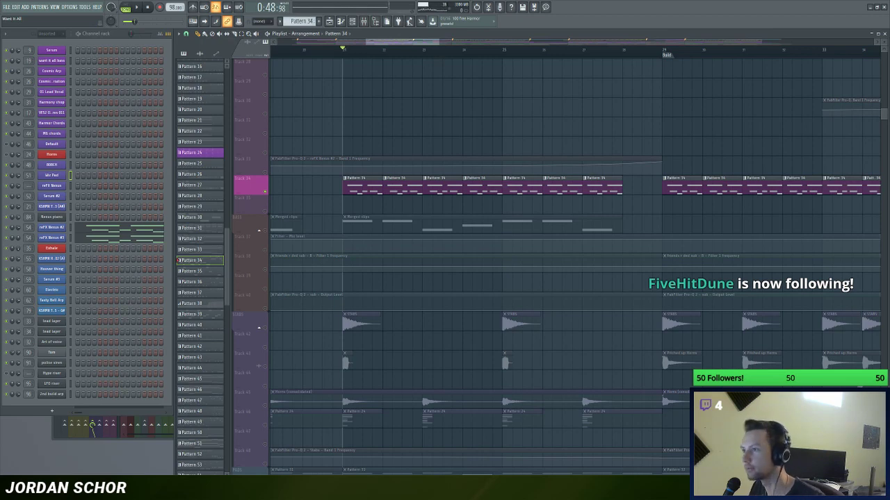
# Step: Examine the Pattern 34 notes of the reFX Nexus #2 channel in the piano roll, and close it
pyautogui.scroll(1, 411, 44)
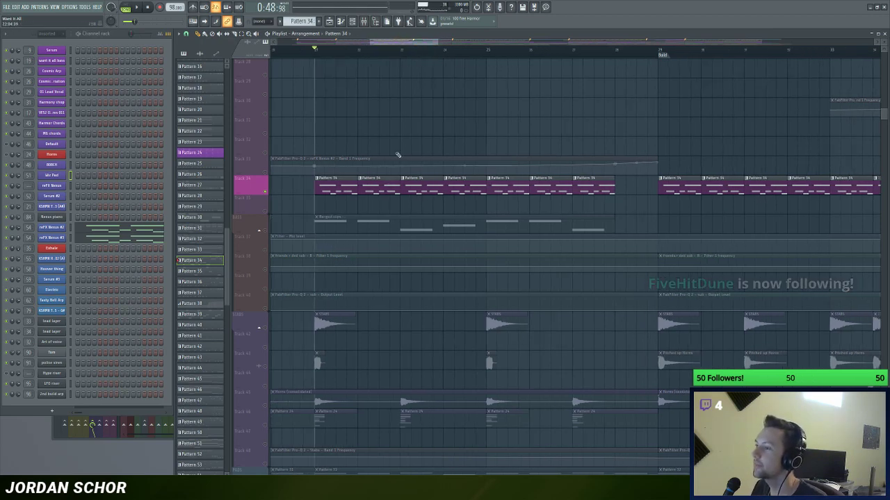
pyautogui.scroll(-1, 415, 42)
pyautogui.click(148, 229)
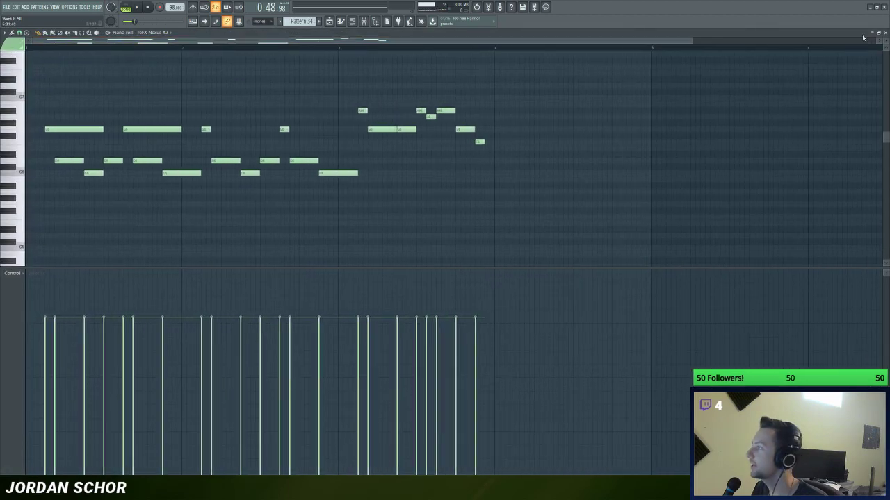
pyautogui.click(885, 33)
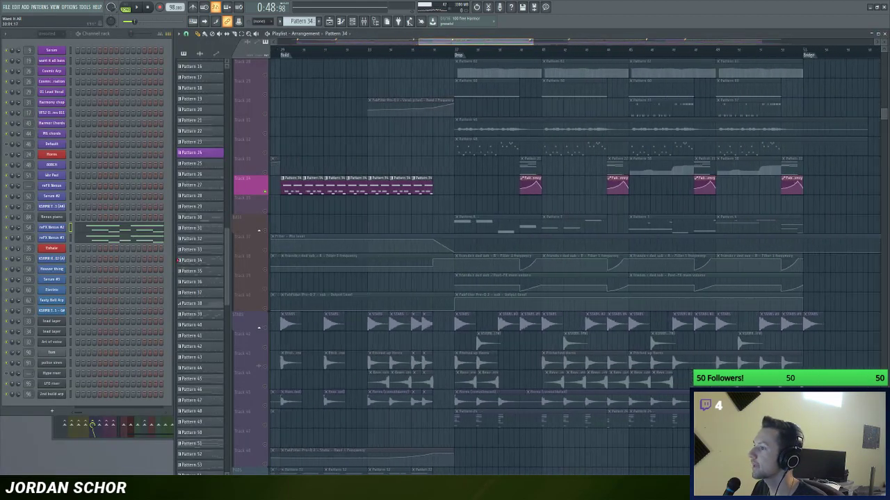
# Step: Solo the LEADS group's melody track two rows above the Pattern 34 track and play it from the Drop
pyautogui.rightClick(265, 152)
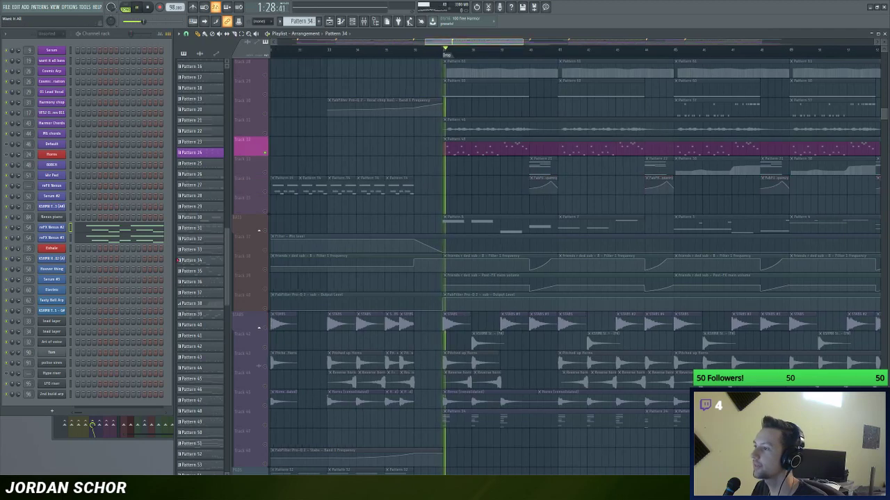
pyautogui.scroll(4, 458, 121)
pyautogui.press('space')
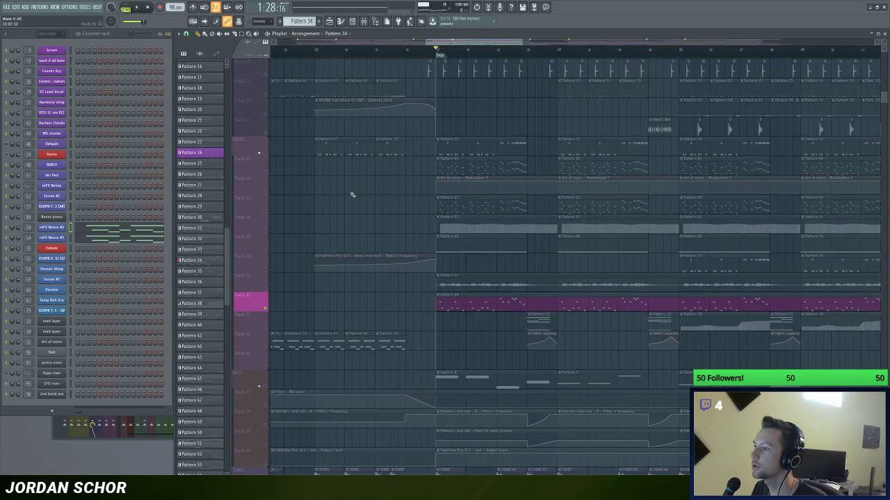
# Step: Solo the first two tracks of the LEADS group together and play them from the Drop
pyautogui.rightClick(265, 171)
pyautogui.click(266, 153)
pyautogui.press('space')
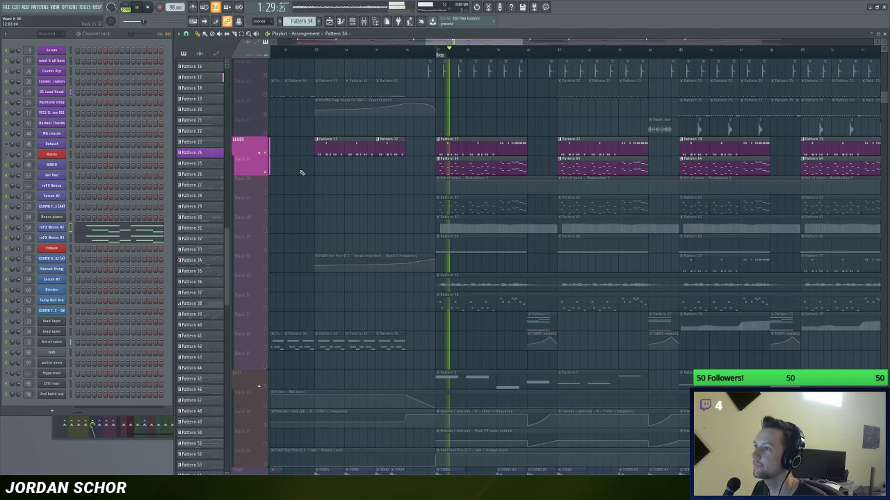
pyautogui.scroll(-3, 456, 43)
pyautogui.moveTo(463, 44); pyautogui.dragTo(456, 44)
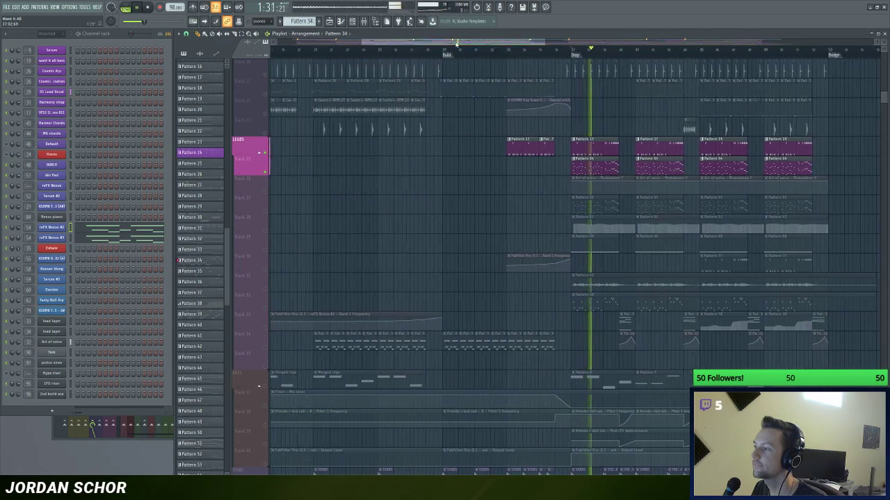
pyautogui.scroll(2, 456, 43)
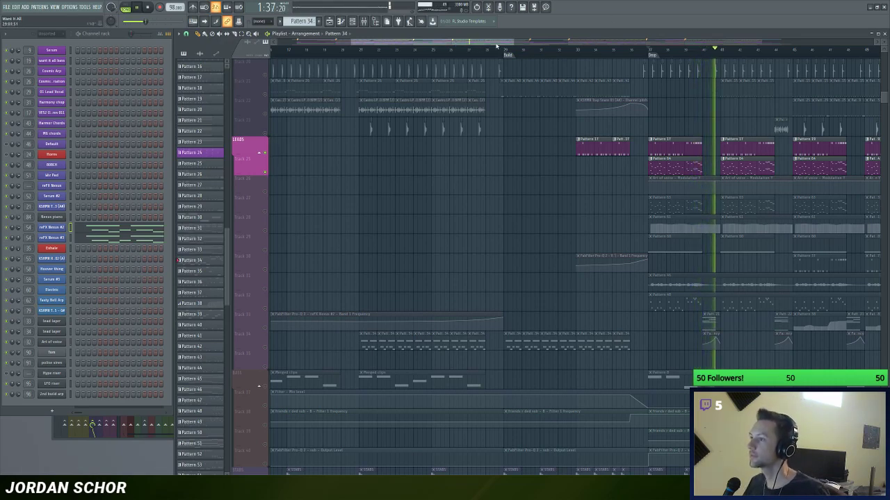
pyautogui.press('space')
# Step: Return to Verse 1, solo only the Pattern 34 track again and play it from bar 21
pyautogui.scroll(3, 496, 44)
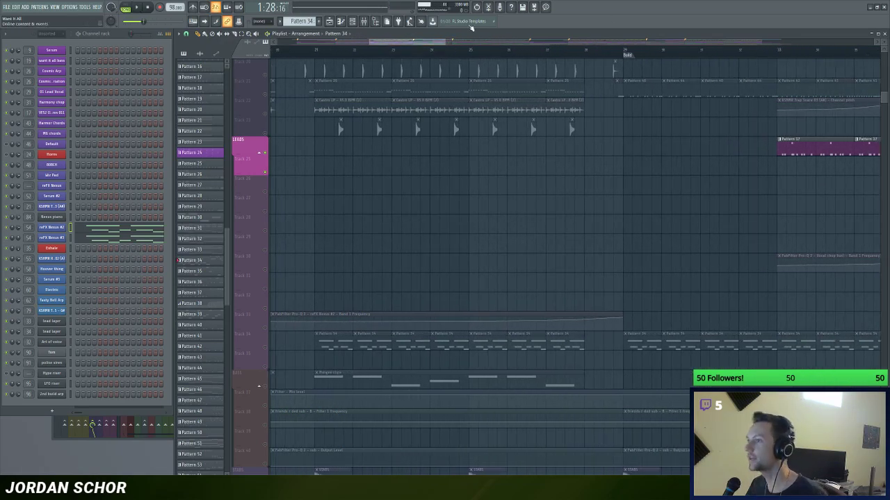
pyautogui.scroll(1, 436, 42)
pyautogui.scroll(-3, 365, 213)
pyautogui.rightClick(265, 250)
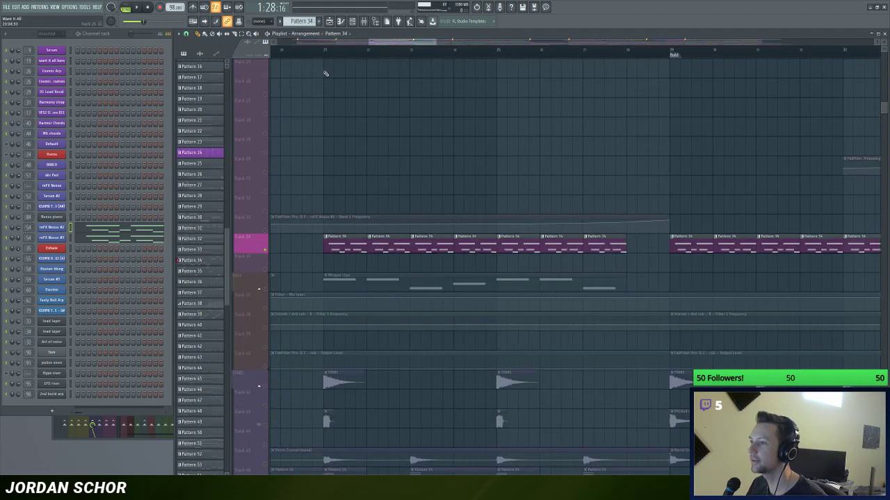
pyautogui.press('space')
pyautogui.scroll(-1, 372, 47)
pyautogui.scroll(-1, 368, 47)
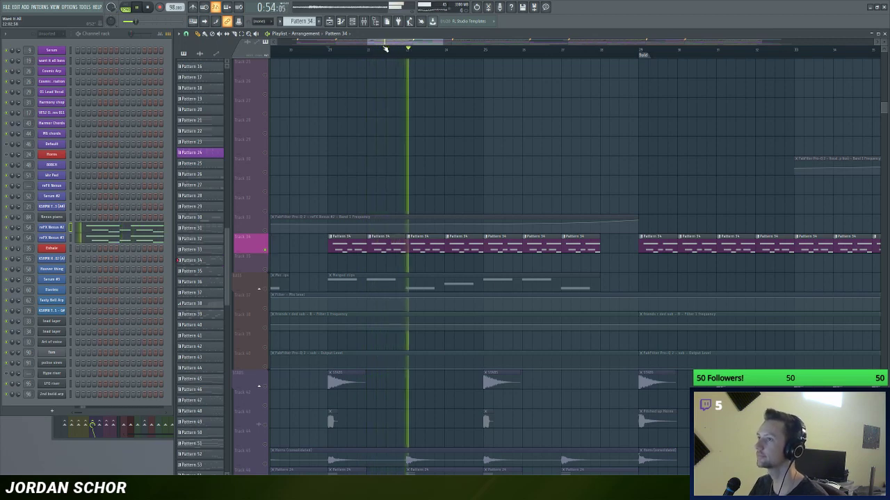
pyautogui.scroll(1, 398, 49)
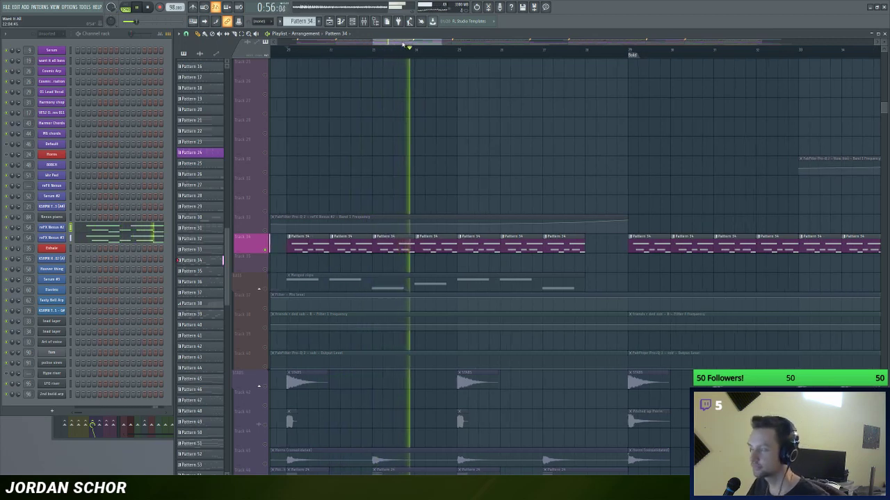
# Step: Inspect the FabFilter Pro-Q 2 curve on the reFX Nexus #2 mixer insert during playback, and close the plugin
pyautogui.click(373, 21)
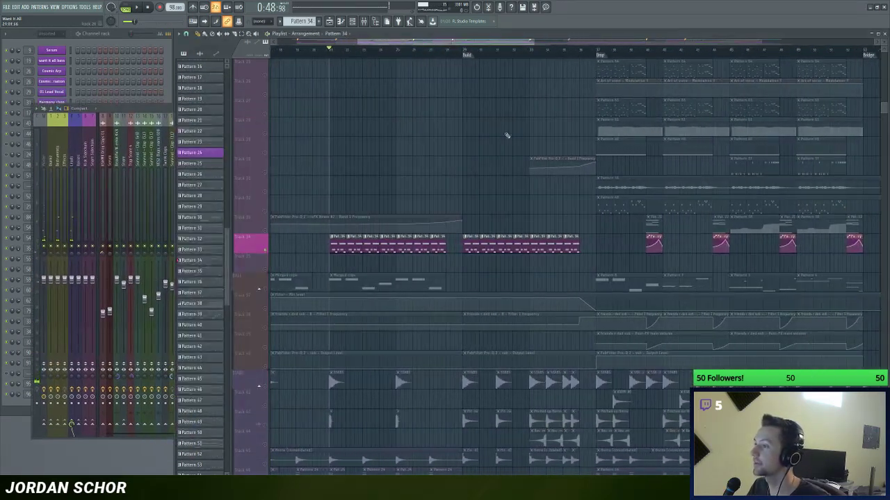
pyautogui.scroll(3, 508, 136)
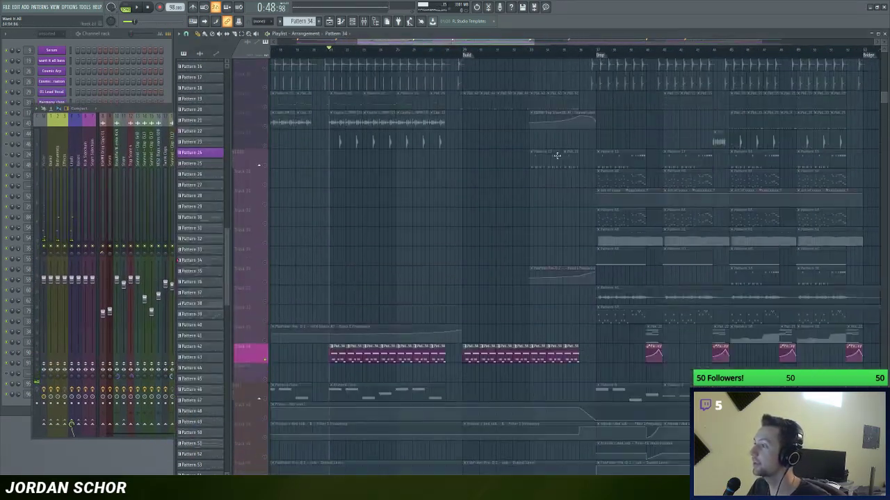
pyautogui.scroll(-4, 561, 158)
pyautogui.click(371, 21)
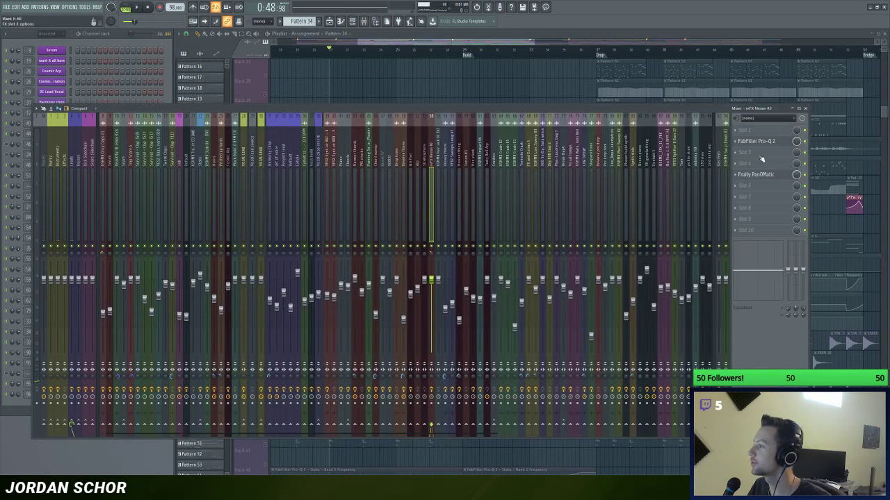
pyautogui.click(761, 142)
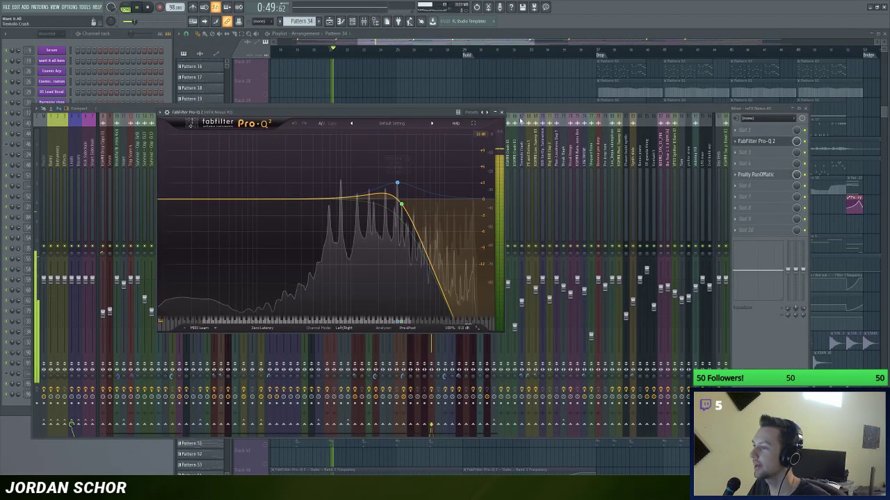
pyautogui.click(502, 112)
# Step: Inspect the Fruity PanOMatic effect on the reFX Nexus #2 insert during playback, and return to the playlist
pyautogui.click(755, 174)
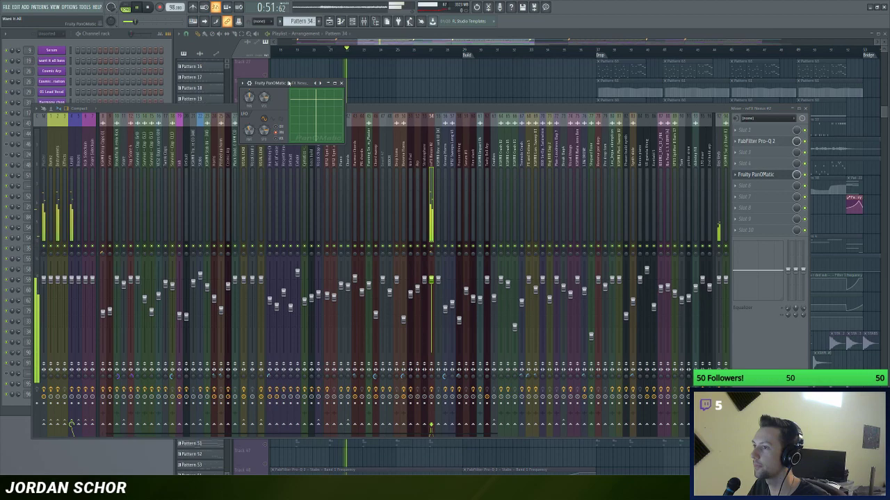
pyautogui.moveTo(287, 82); pyautogui.dragTo(433, 104)
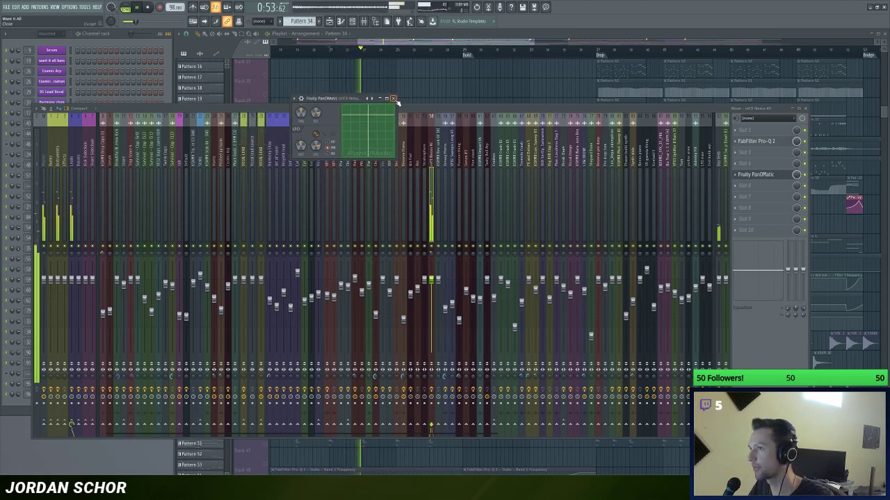
pyautogui.click(393, 98)
pyautogui.press('F5')
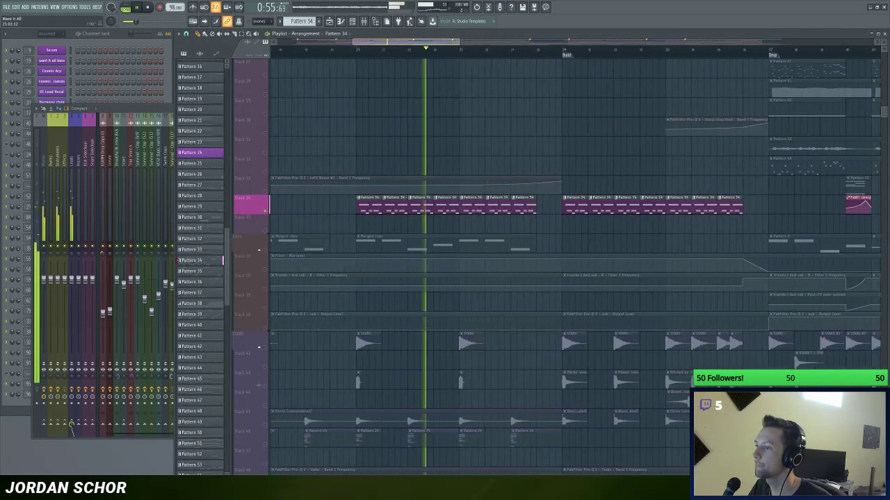
# Step: Add the FabFilter Pro-Q 2 - reFX Nexus #2 frequency automation track to the solo and play the end of Verse 1
pyautogui.click(265, 192)
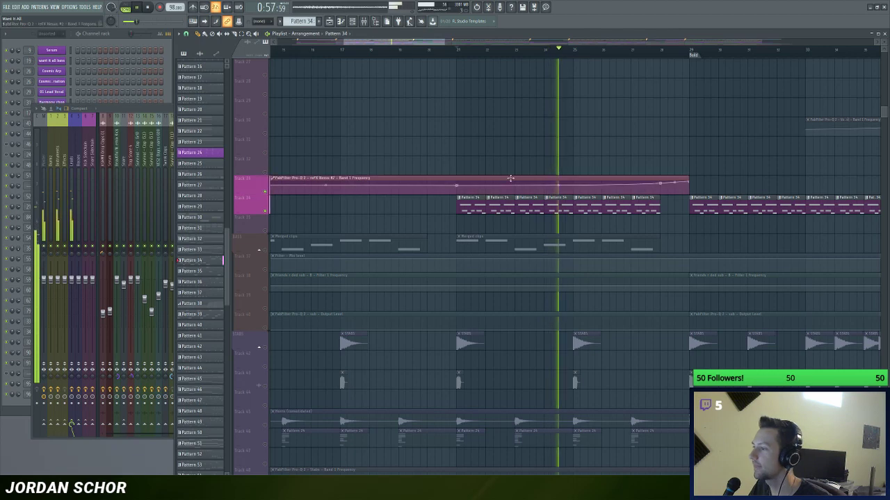
pyautogui.scroll(-1, 567, 52)
pyautogui.click(569, 52)
pyautogui.scroll(-2, 570, 54)
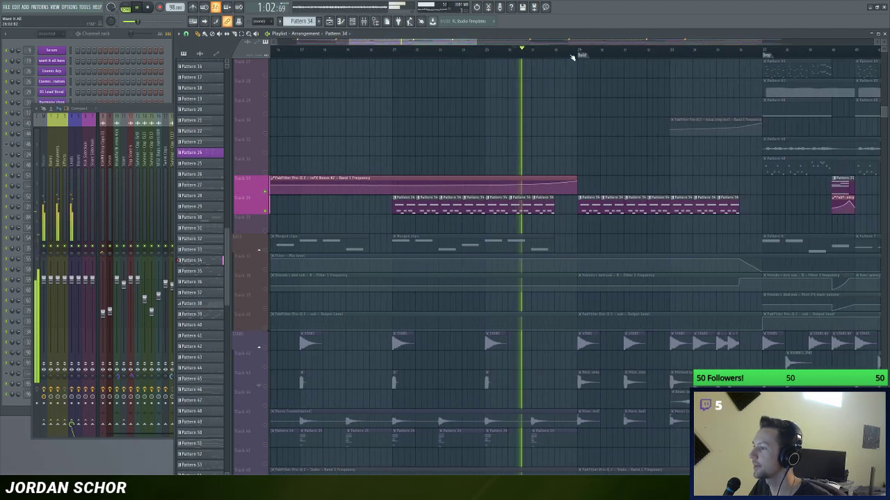
pyautogui.scroll(-1, 549, 48)
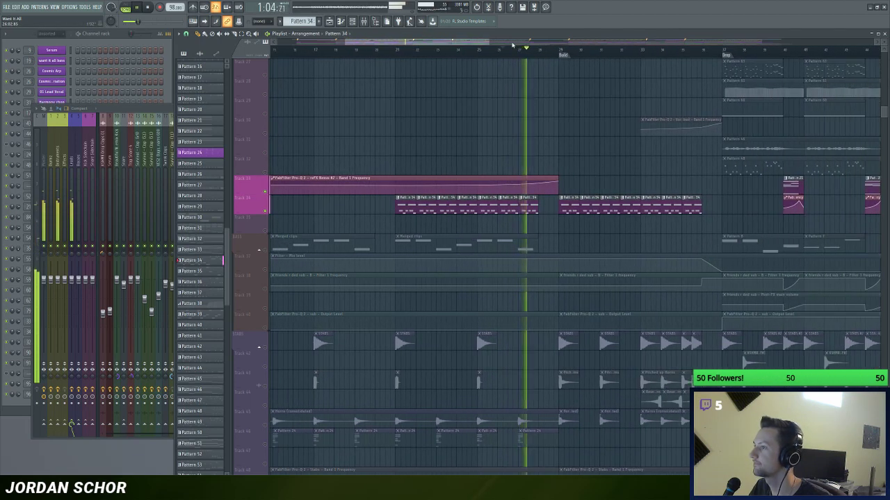
pyautogui.scroll(-1, 512, 46)
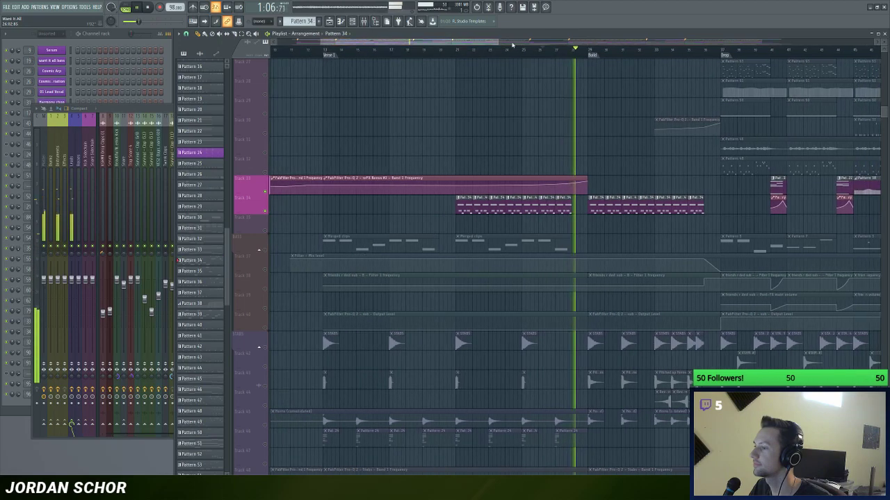
pyautogui.scroll(1, 511, 46)
pyautogui.press('space')
# Step: Examine the presets loaded in the reFX Nexus #2 and reFX Nexus #3 channels, and close the synth window
pyautogui.click(130, 36)
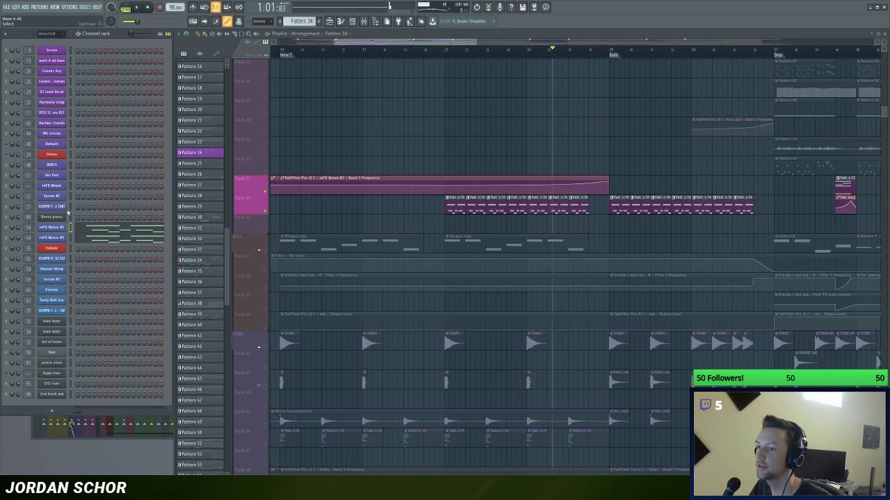
pyautogui.click(53, 229)
pyautogui.click(53, 238)
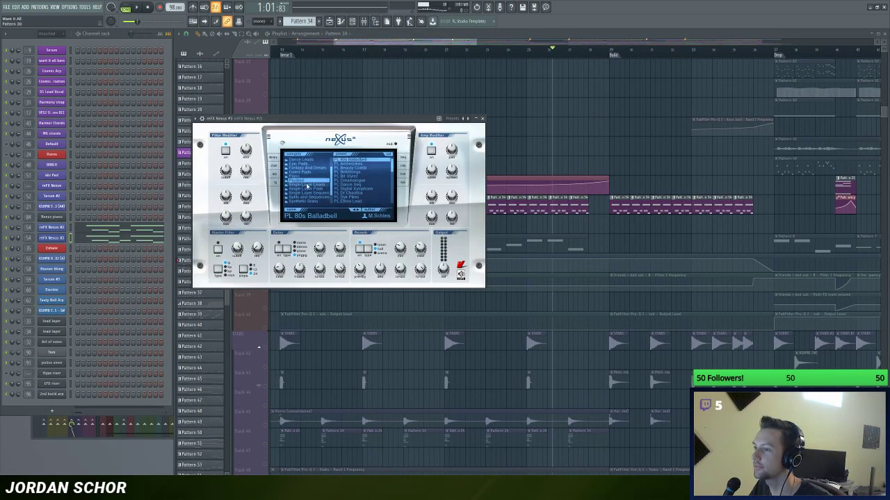
pyautogui.click(482, 118)
# Step: Turn off solo so all tracks sound again, and bring the MASTER and VOCALS tracks around Verse 1 into view
pyautogui.scroll(2, 456, 48)
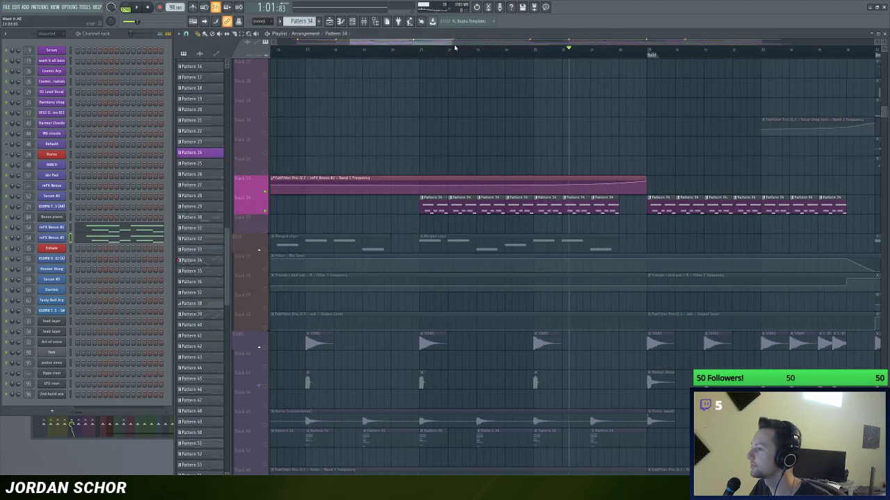
pyautogui.scroll(-7, 482, 155)
pyautogui.scroll(8, 508, 177)
pyautogui.scroll(5, 536, 203)
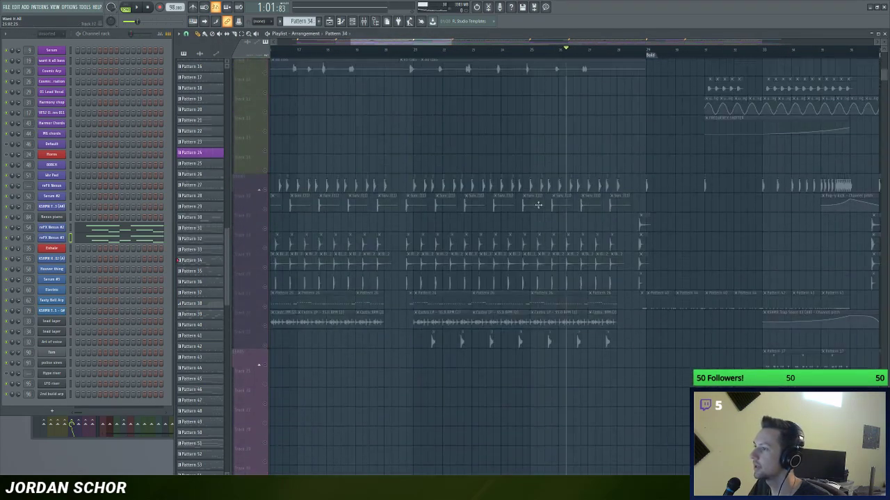
pyautogui.scroll(-2, 467, 46)
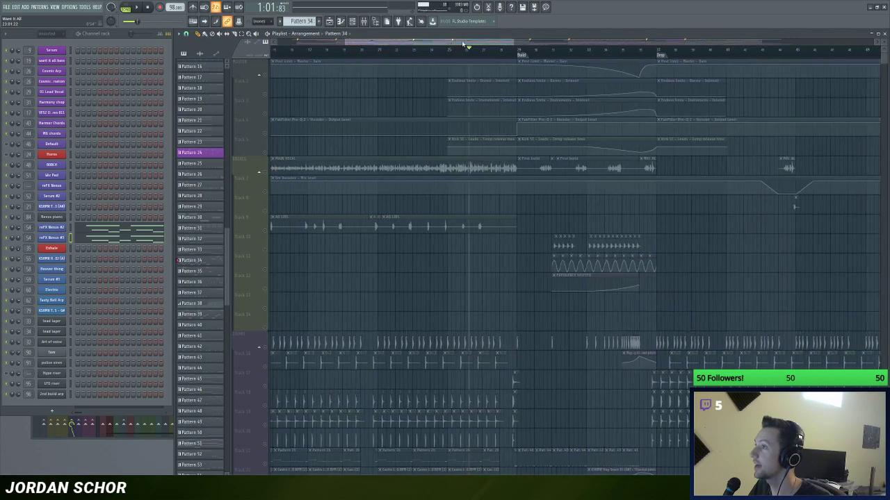
pyautogui.scroll(2, 460, 42)
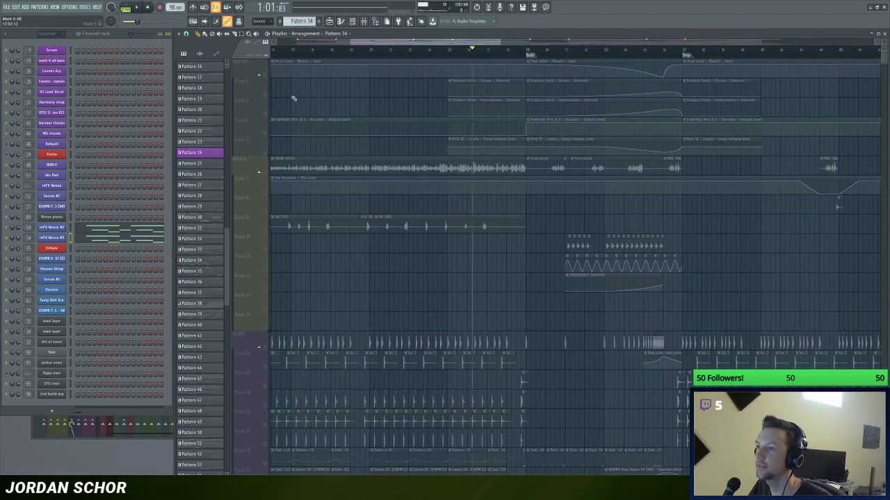
pyautogui.rightClick(265, 95)
pyautogui.rightClick(264, 94)
pyautogui.scroll(-1, 439, 45)
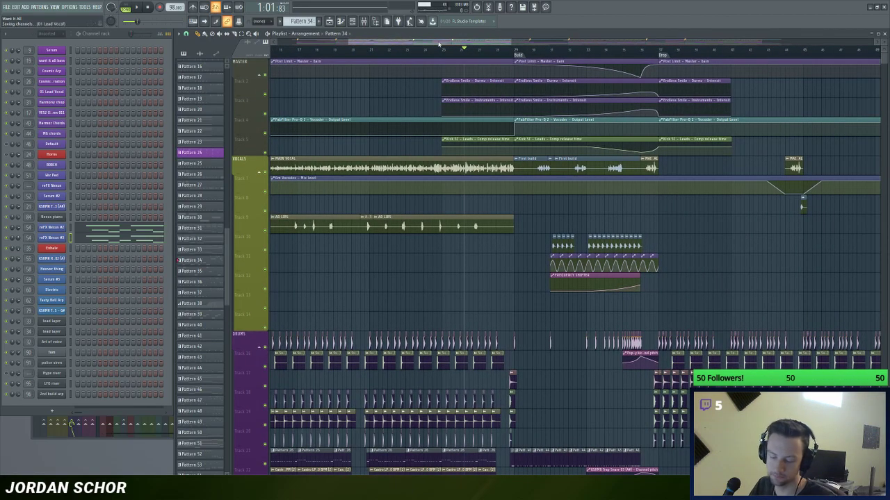
pyautogui.scroll(-1, 439, 44)
pyautogui.scroll(2, 448, 43)
pyautogui.scroll(1, 449, 42)
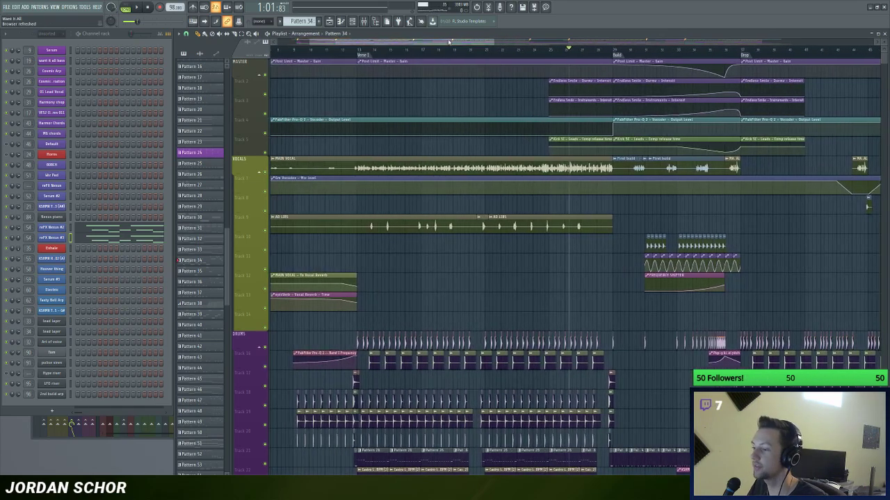
# Step: Enlarge the playlist to the full window and play the start of the Build section after Verse 1
pyautogui.scroll(1, 448, 41)
pyautogui.doubleClick(449, 34)
pyautogui.scroll(1, 449, 40)
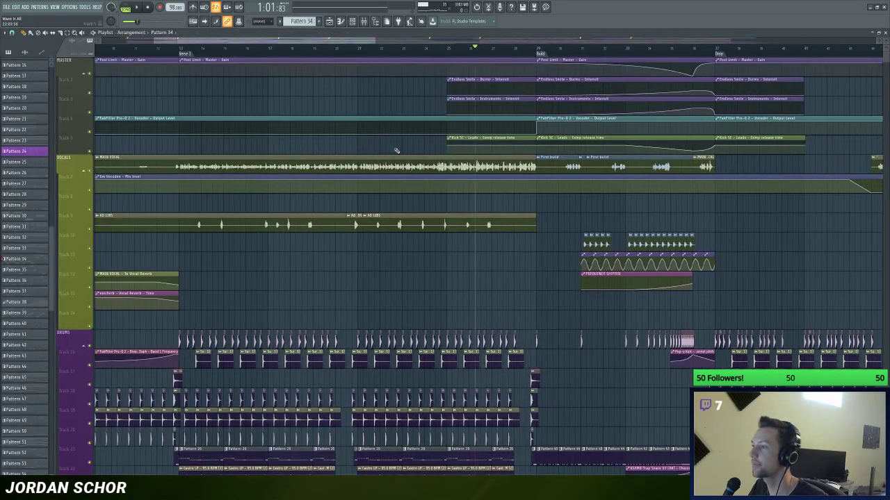
pyautogui.moveTo(387, 42); pyautogui.dragTo(387, 43)
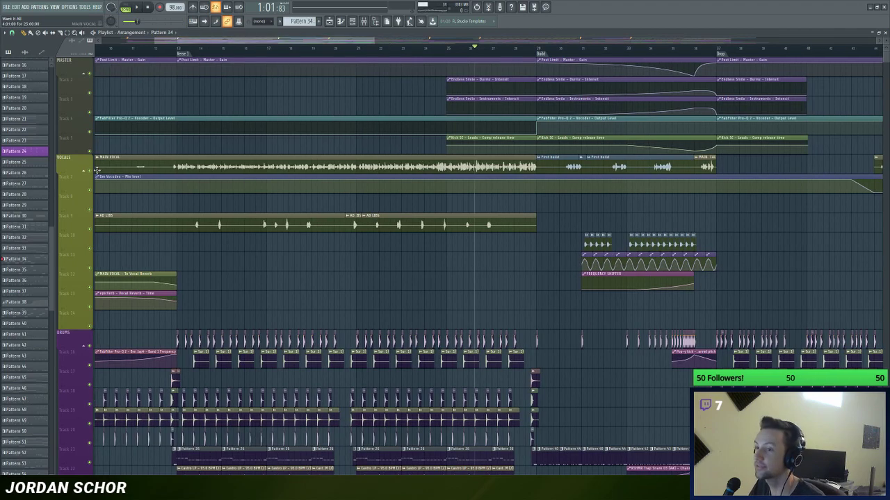
pyautogui.moveTo(262, 41); pyautogui.dragTo(310, 52)
pyautogui.moveTo(361, 41); pyautogui.dragTo(362, 44)
pyautogui.press('space')
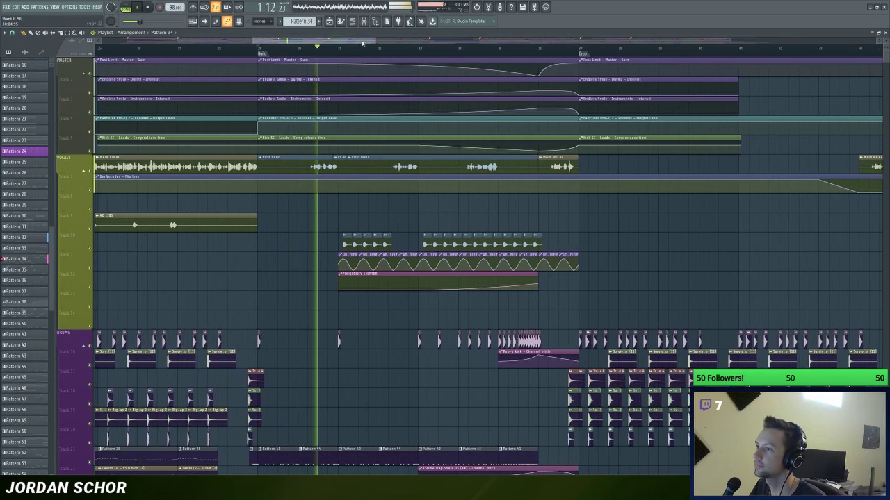
pyautogui.scroll(2, 362, 43)
pyautogui.scroll(-1, 329, 158)
pyautogui.scroll(1, 330, 159)
pyautogui.press('space')
# Step: Open the mixer and look through its inserts up to the vocal group, viewing the AD LIBS effect chain
pyautogui.press('F9')
pyautogui.click(446, 148)
pyautogui.click(516, 160)
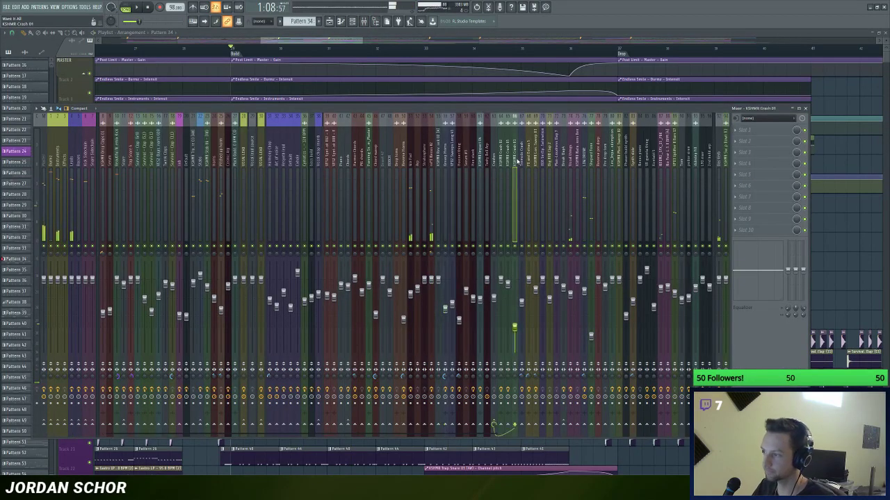
pyautogui.scroll(-3, 515, 162)
pyautogui.press('space')
pyautogui.click(631, 161)
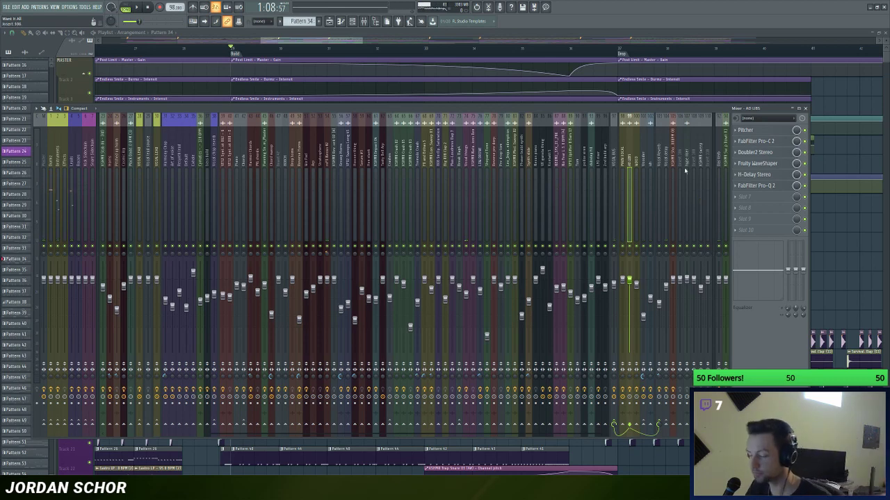
pyautogui.click(668, 153)
pyautogui.scroll(-9, 660, 154)
pyautogui.click(567, 157)
pyautogui.scroll(-6, 549, 157)
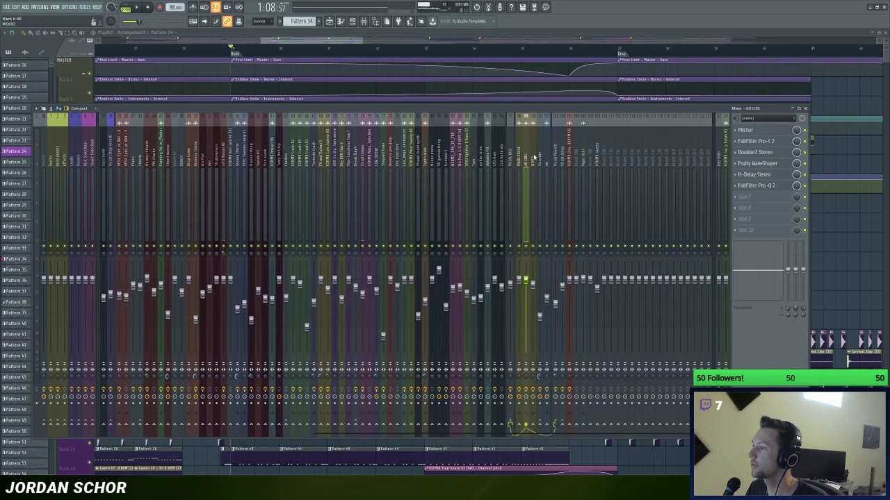
# Step: Select the Vocoder insert, isolate the vocal inserts while the Build plays, and return to the playlist
pyautogui.press('space')
pyautogui.click(538, 159)
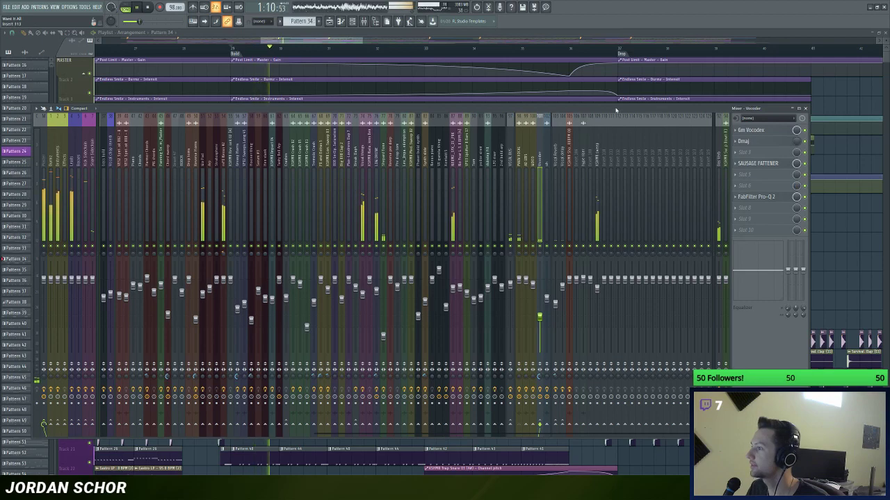
pyautogui.moveTo(616, 110); pyautogui.dragTo(620, 111)
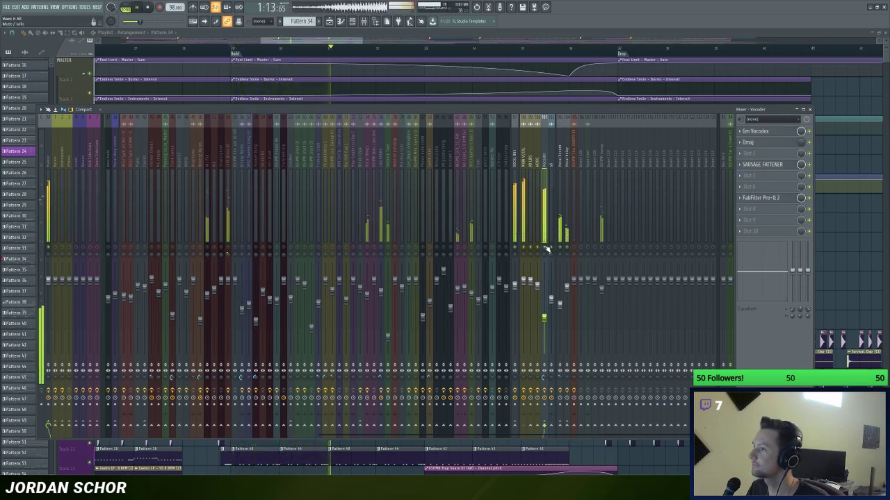
pyautogui.press('F9')
pyautogui.scroll(1, 316, 56)
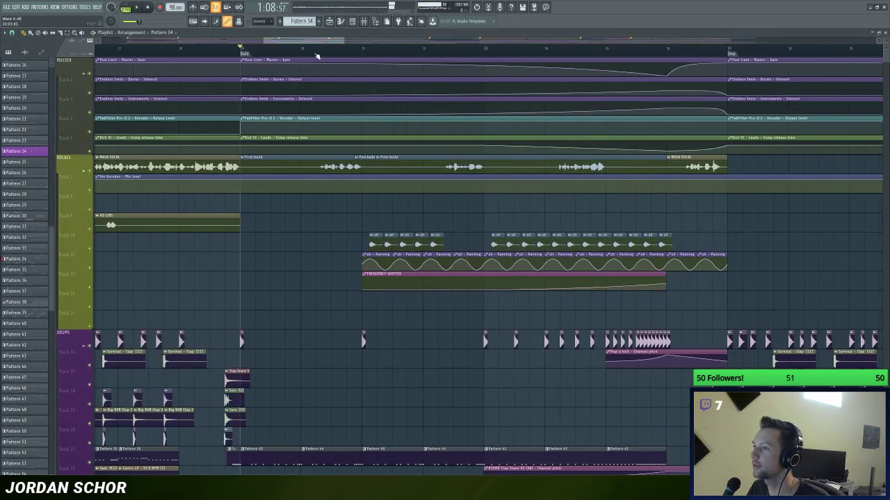
# Step: Compare the isolated vocal inserts in the mixer with the Build's playlist clips during playback
pyautogui.press('F9')
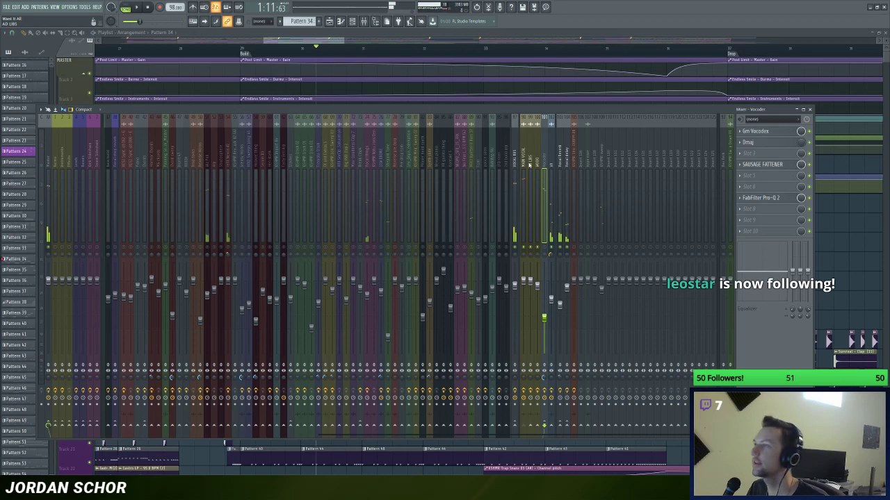
pyautogui.press('F9')
pyautogui.scroll(1, 381, 43)
pyautogui.press('F9')
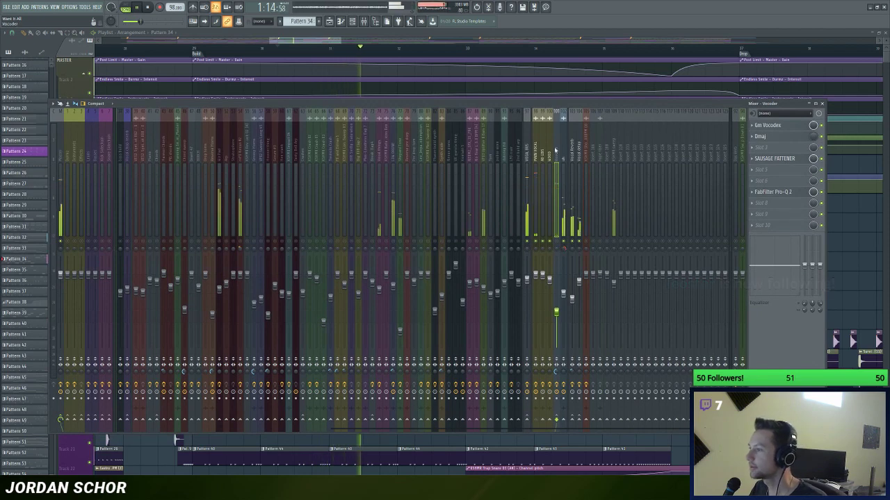
pyautogui.moveTo(540, 108); pyautogui.dragTo(543, 108)
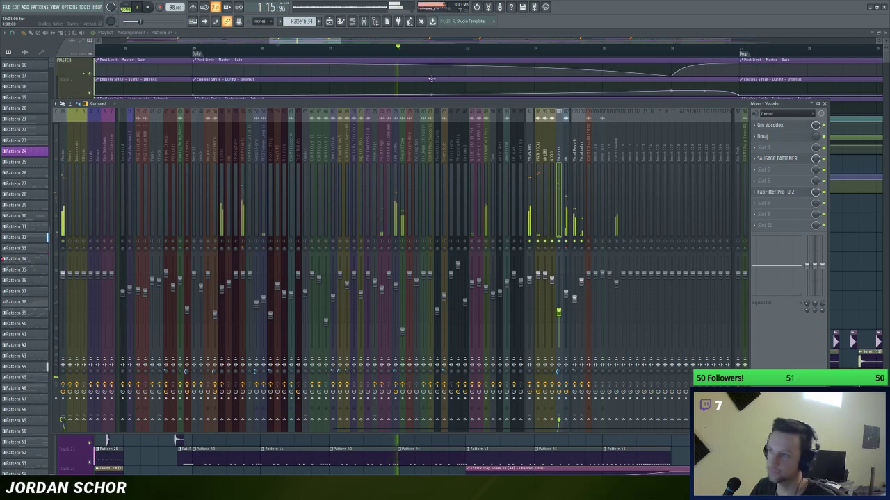
pyautogui.press('F9')
pyautogui.moveTo(320, 41); pyautogui.dragTo(325, 43)
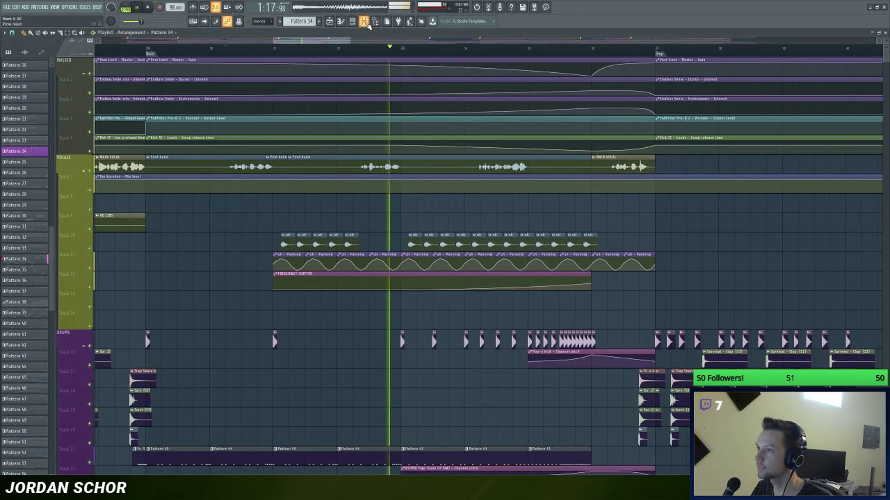
# Step: Solo the playlist tracks holding the uh clips, their panning automation and the FREQUENCY SHIFTER automation
pyautogui.press('pageup')
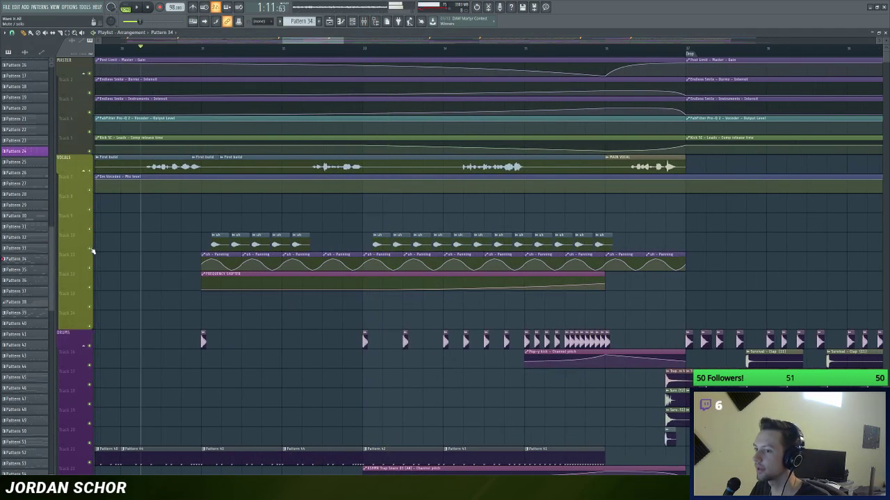
pyautogui.rightClick(90, 248)
pyautogui.click(91, 268)
pyautogui.click(93, 287)
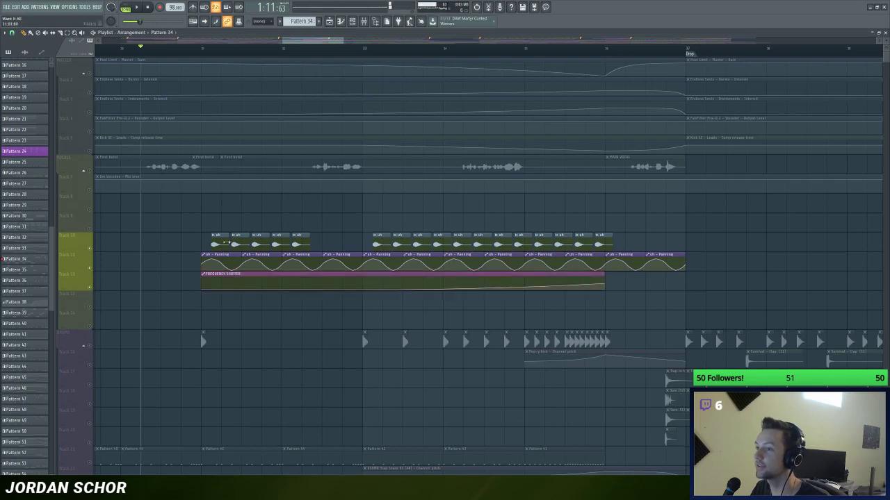
pyautogui.moveTo(308, 48); pyautogui.dragTo(306, 50)
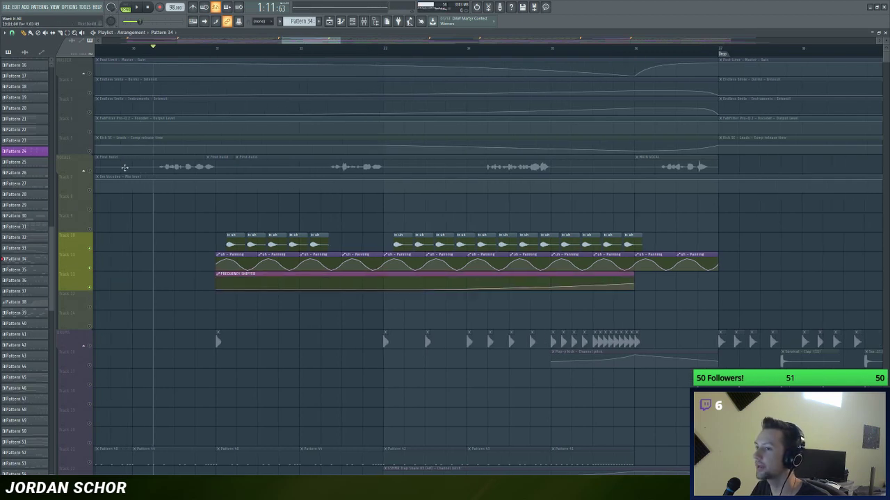
# Step: Add the VOCALS track to the solo and play the Build from just before the first uh clips
pyautogui.click(89, 171)
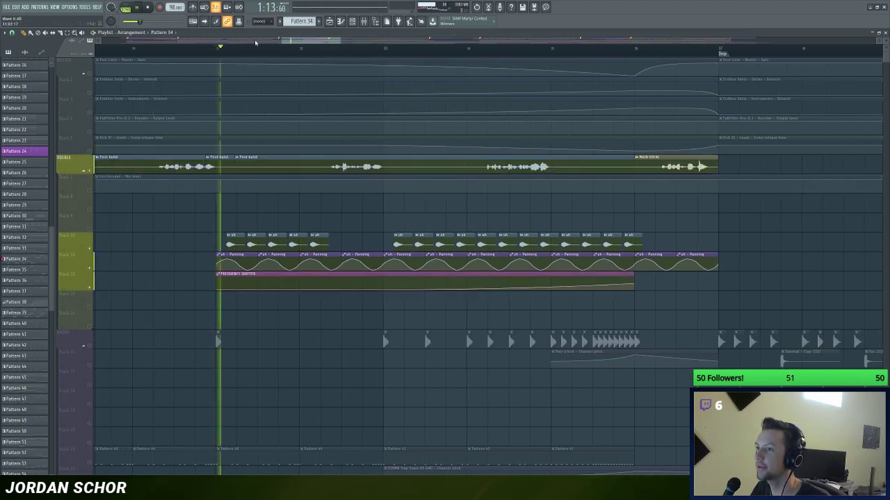
pyautogui.click(233, 48)
pyautogui.press('space')
pyautogui.moveTo(190, 47); pyautogui.dragTo(216, 53)
pyautogui.press('space')
# Step: Inspect the effects on the uh mixer insert, save the project, and check the insert's level during playback
pyautogui.press('F9')
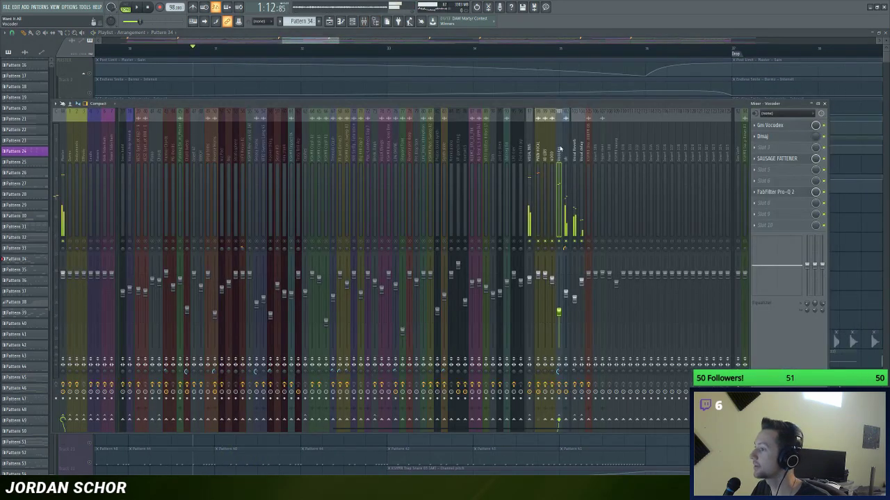
pyautogui.click(567, 159)
pyautogui.press('F9')
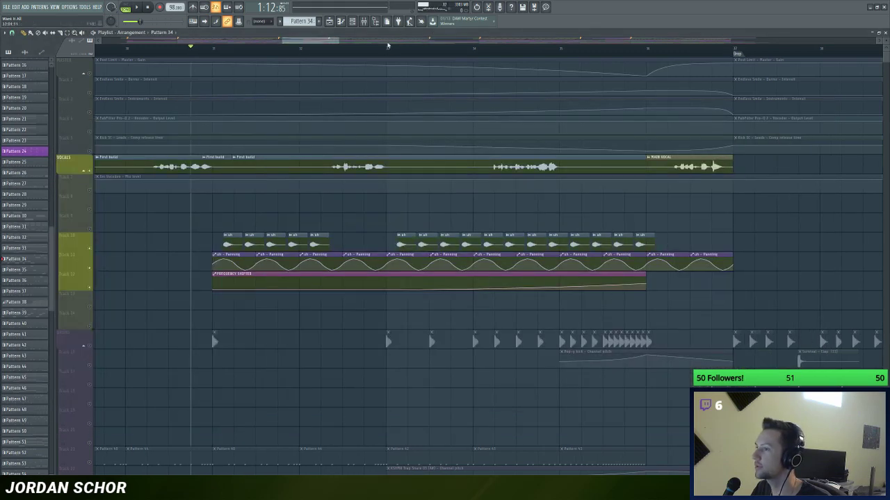
pyautogui.scroll(-1, 394, 43)
pyautogui.hotkey('ctrl', 's')
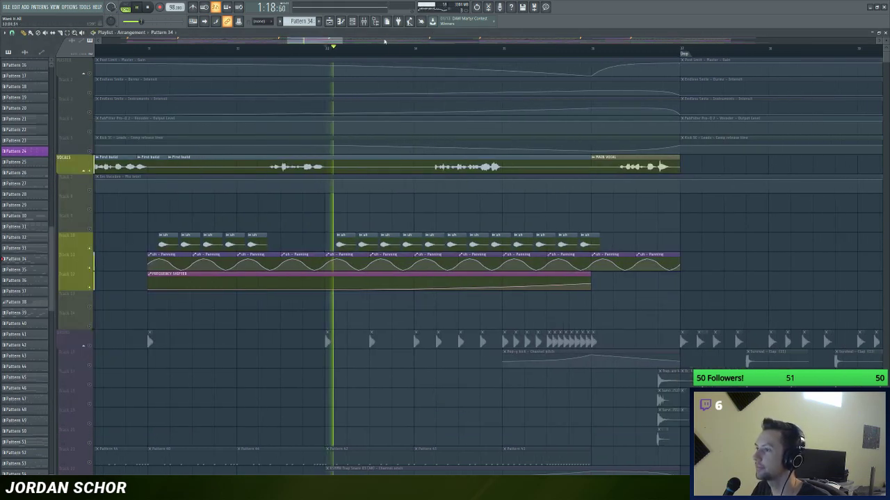
pyautogui.press('F9')
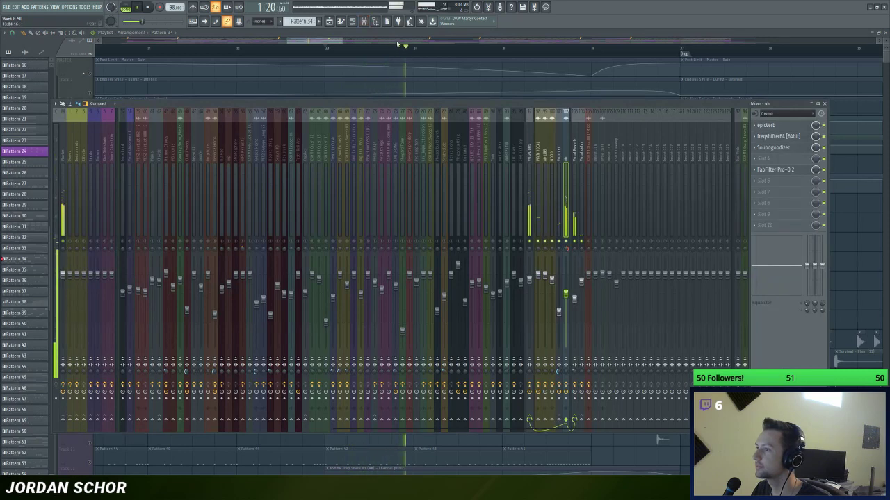
pyautogui.press('F9')
# Step: Take the VOCALS track out of the solo and listen to the uh clips with their frequency shifter automation
pyautogui.scroll(-1, 397, 43)
pyautogui.click(90, 171)
pyautogui.scroll(-1, 396, 40)
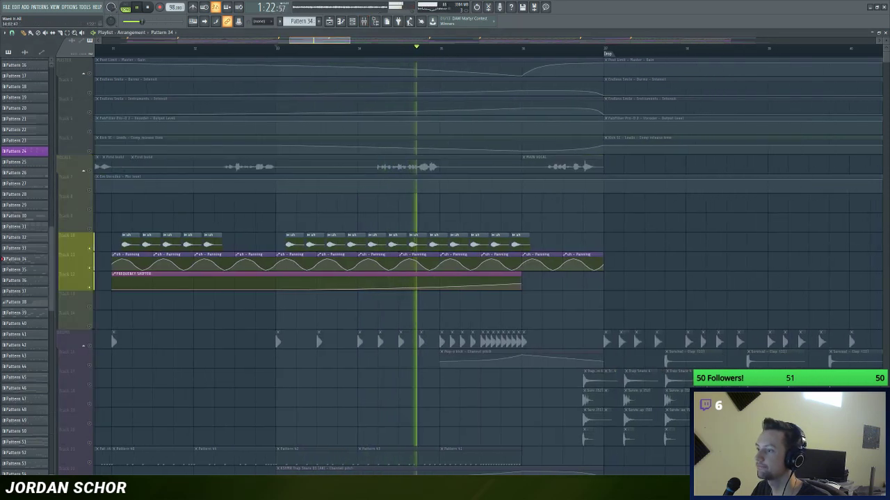
pyautogui.scroll(-2, 395, 44)
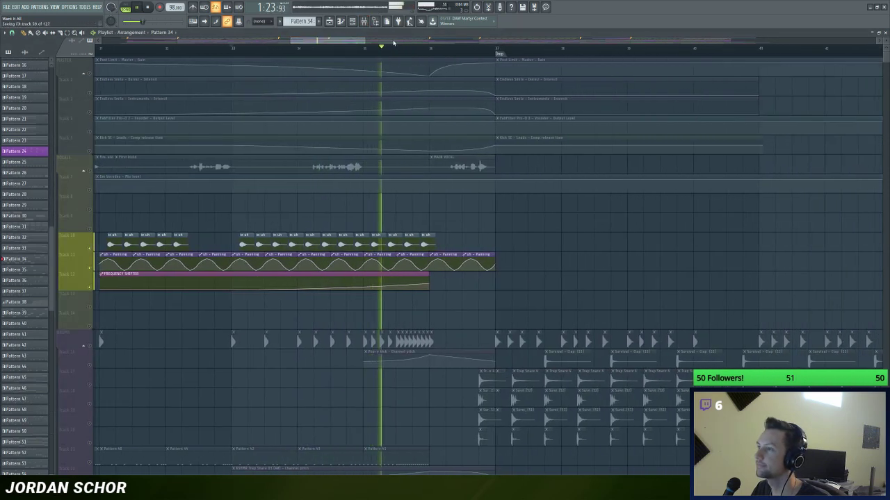
pyautogui.scroll(2, 394, 43)
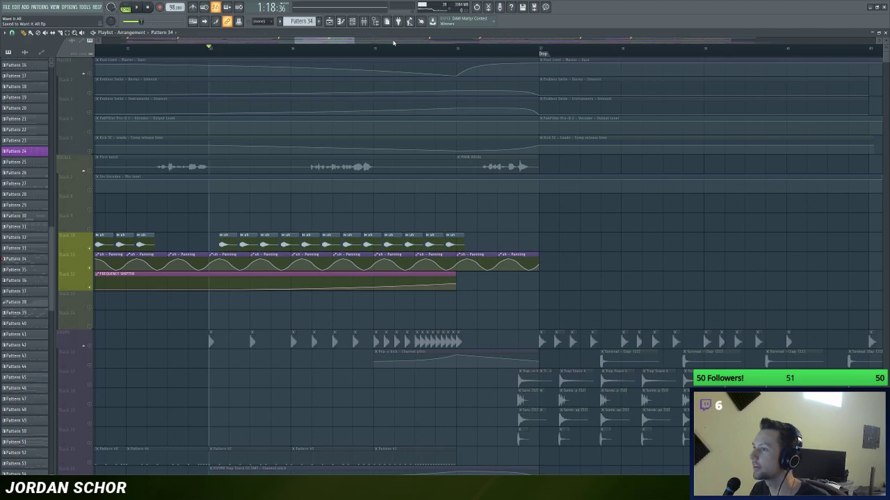
pyautogui.scroll(-3, 394, 43)
# Step: Turn off solo so all tracks sound again, and bring the Build's drum tracks into view
pyautogui.rightClick(94, 171)
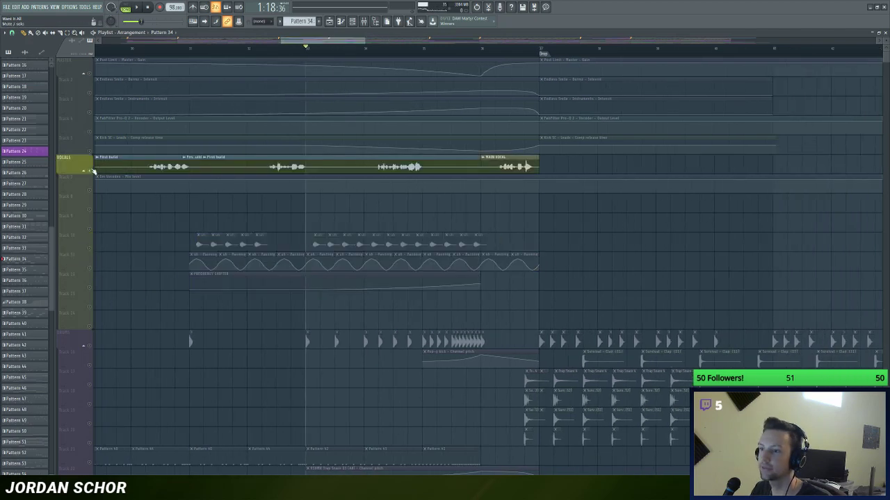
pyautogui.rightClick(93, 171)
pyautogui.scroll(-1, 306, 45)
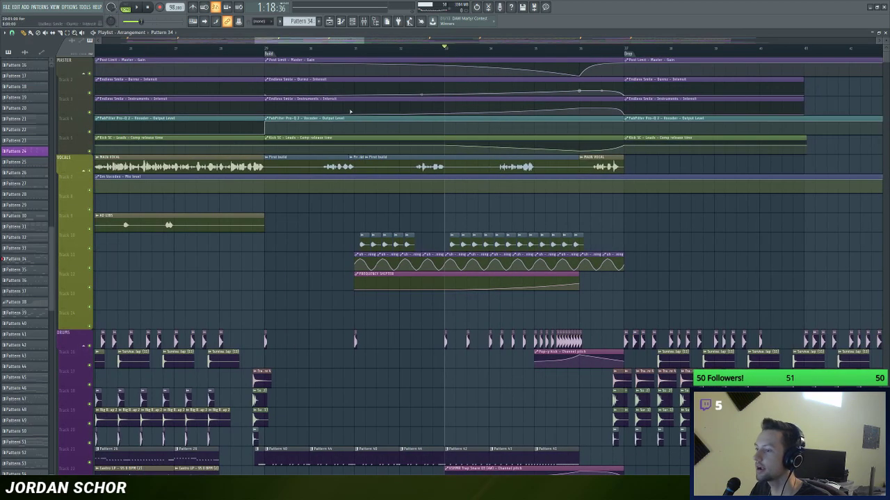
pyautogui.scroll(-3, 354, 131)
pyautogui.scroll(1, 344, 46)
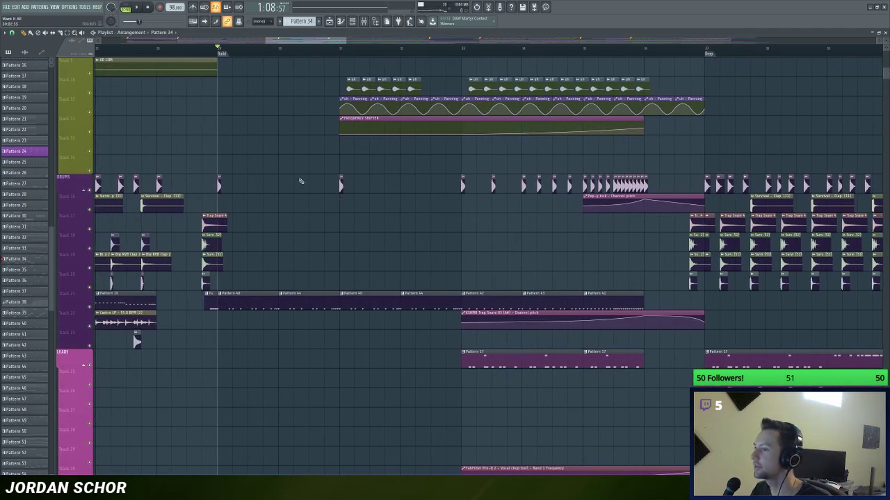
# Step: Select the Pop-y kick clip in the Build section of the DRUMS track and save the project
pyautogui.scroll(3, 299, 229)
pyautogui.click(340, 281)
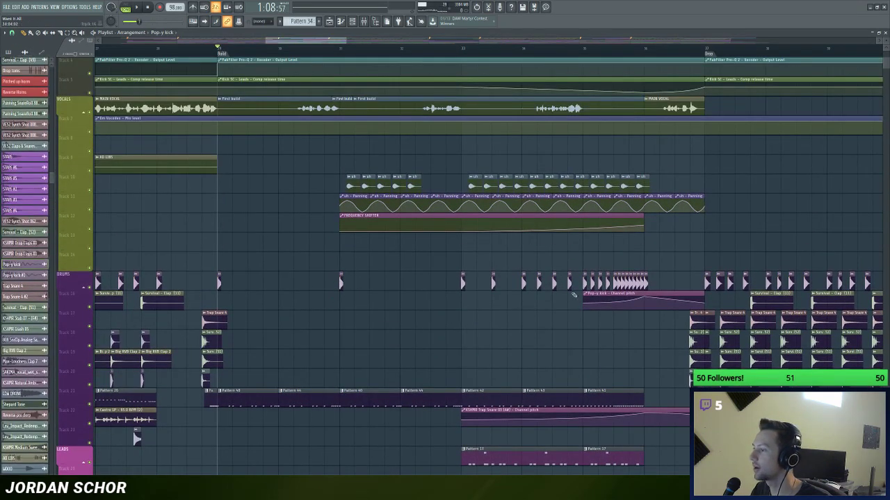
pyautogui.scroll(-1, 457, 42)
pyautogui.hotkey('ctrl', 's')
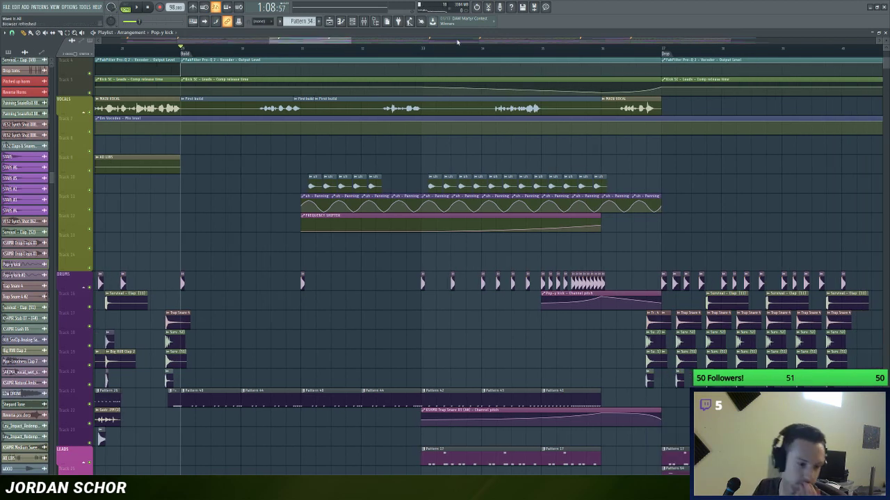
pyautogui.scroll(1, 436, 43)
pyautogui.scroll(-4, 387, 187)
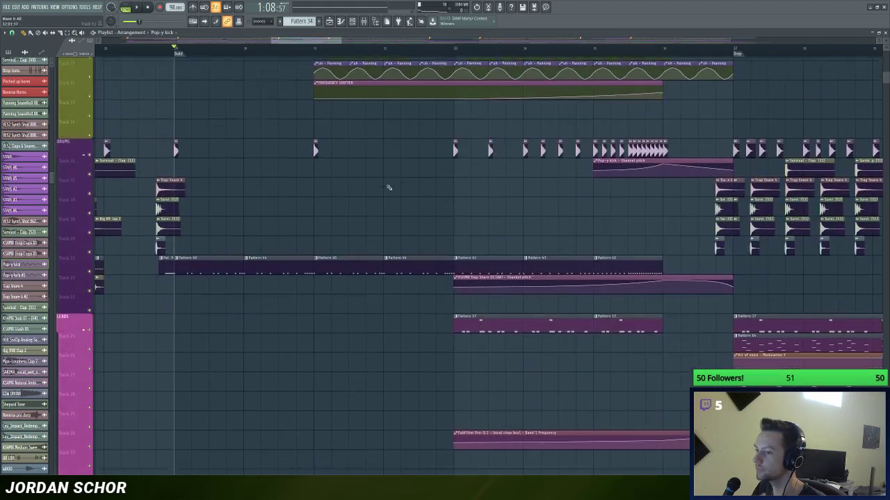
# Step: Select the Pattern 40 clip in the Build and play it with the channel rack and mixer visible
pyautogui.click(215, 268)
pyautogui.press('space')
pyautogui.click(363, 22)
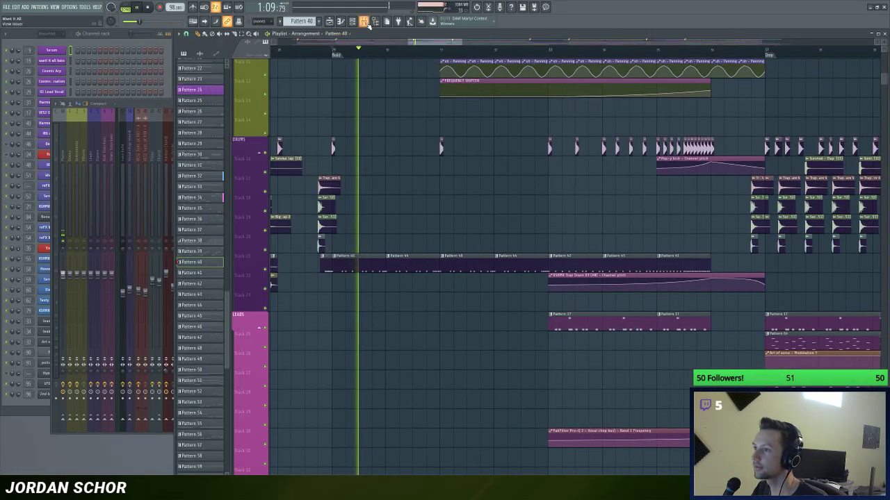
pyautogui.click(398, 46)
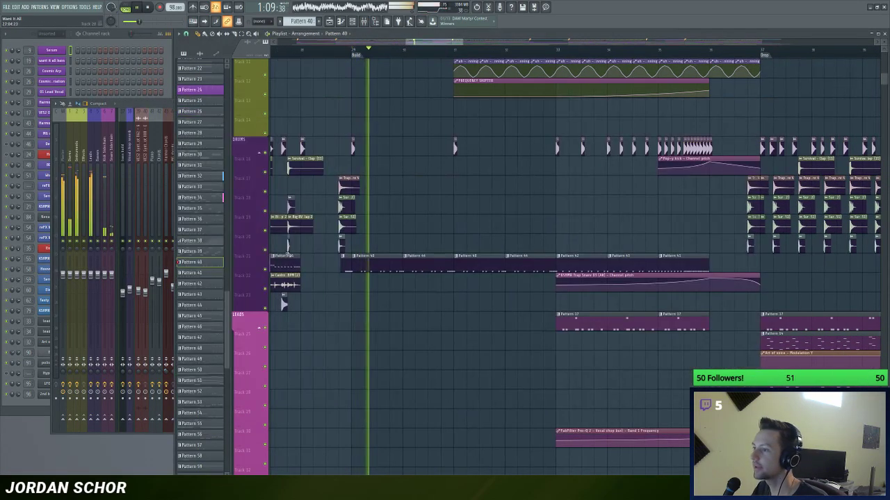
# Step: Solo the Pattern 40 drum track in an enlarged playlist and add the KSHMR Trap Snare 03 channel pitch automation track
pyautogui.rightClick(265, 269)
pyautogui.scroll(-1, 436, 44)
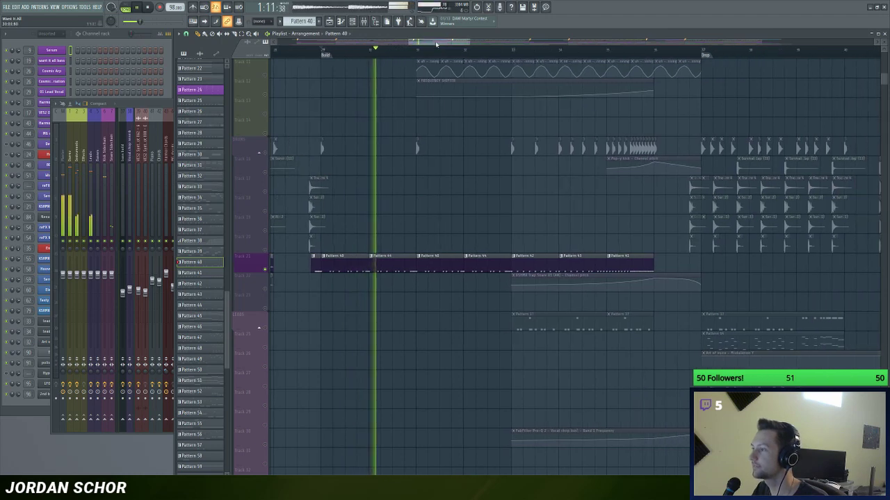
pyautogui.moveTo(438, 52); pyautogui.dragTo(434, 42)
pyautogui.doubleClick(431, 34)
pyautogui.scroll(1, 425, 43)
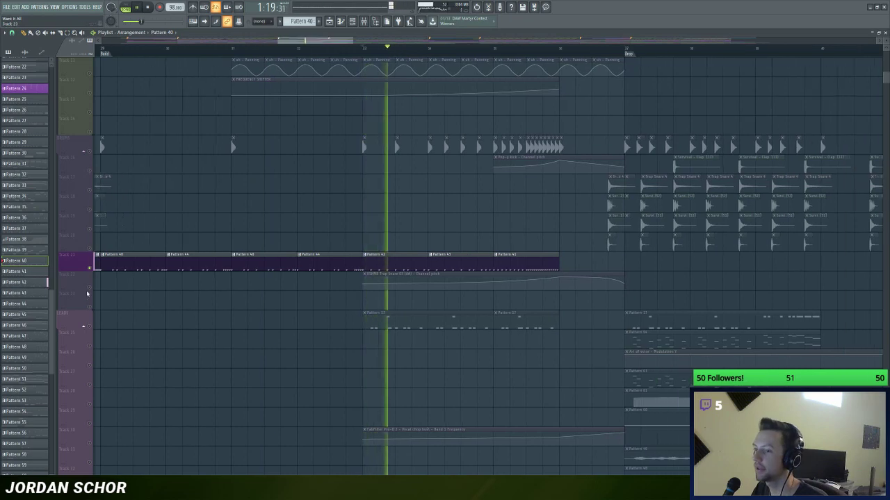
pyautogui.click(89, 287)
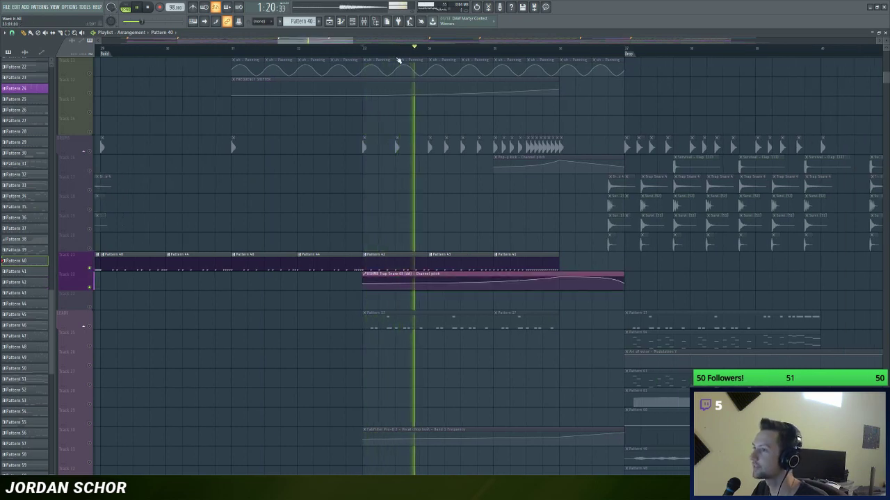
# Step: Play the soloed Pattern 40 drums with their snare pitch automation through the end of the Build
pyautogui.scroll(-1, 399, 42)
pyautogui.scroll(-2, 399, 42)
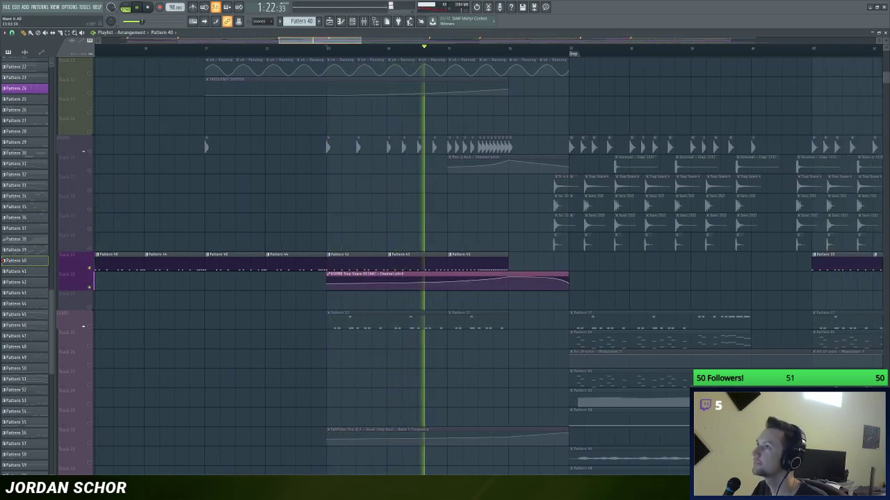
pyautogui.scroll(-2, 397, 43)
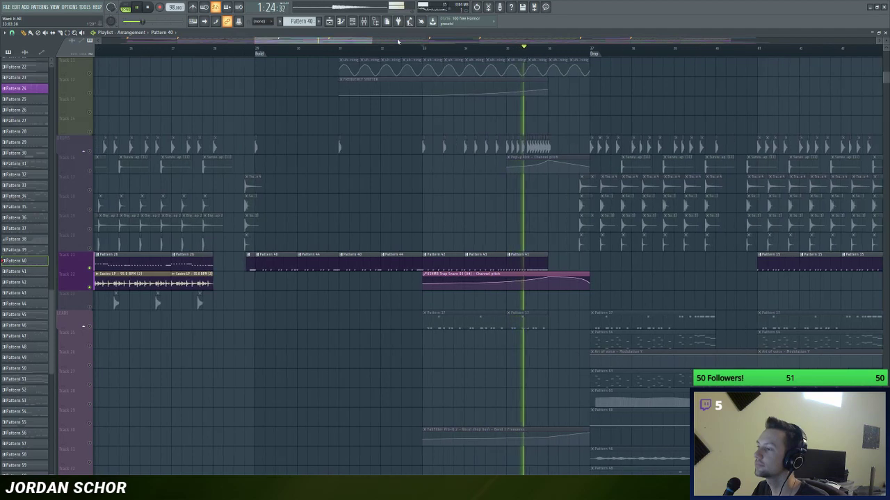
pyautogui.scroll(2, 398, 41)
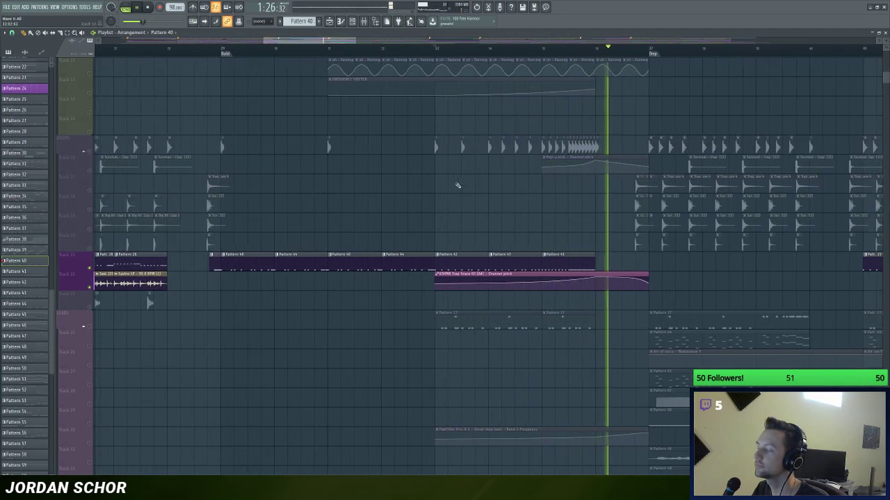
# Step: Solo the LEADS track, add the vocal chop bus Band 1 Frequency automation track, and select the Build's Pattern 17 clip
pyautogui.scroll(-3, 457, 186)
pyautogui.click(95, 228)
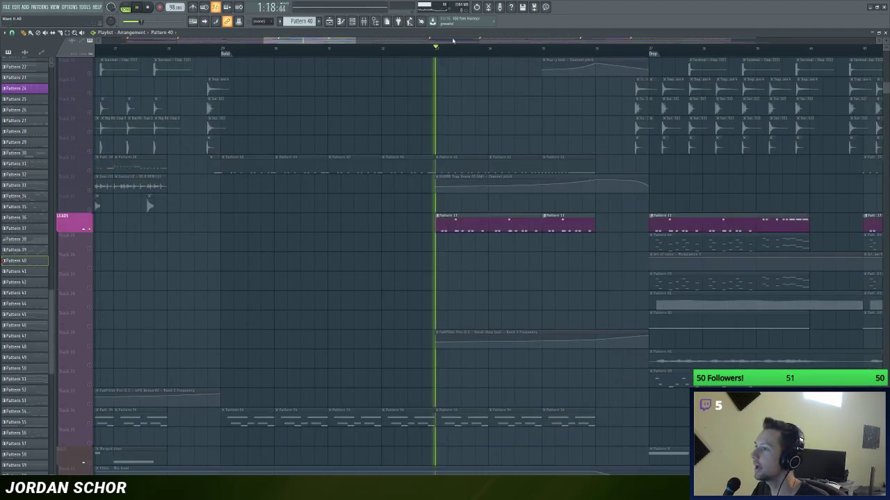
pyautogui.scroll(-1, 452, 40)
pyautogui.press('space')
pyautogui.click(90, 347)
pyautogui.click(436, 228)
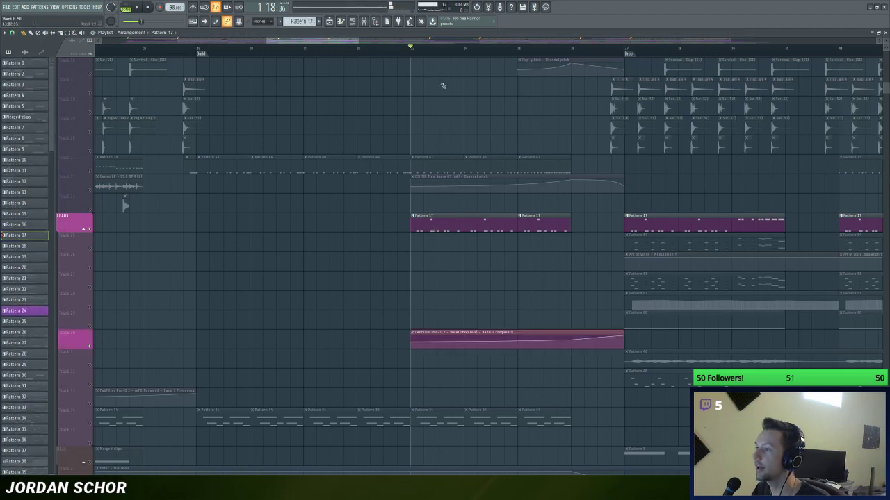
# Step: Show the channel rack beside the playlist and play the Build's soloed Pattern 17 lead with its filter automation
pyautogui.doubleClick(432, 34)
pyautogui.moveTo(433, 41); pyautogui.dragTo(449, 43)
pyautogui.click(116, 36)
pyautogui.press('space')
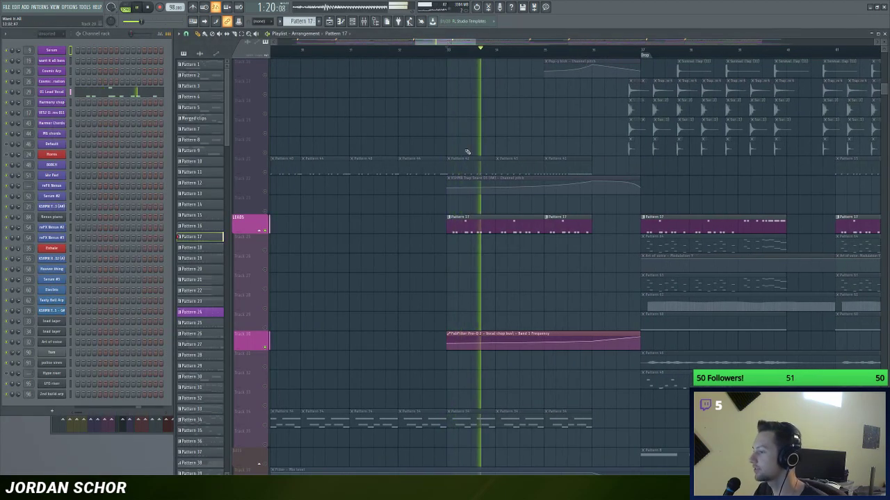
pyautogui.moveTo(476, 42); pyautogui.dragTo(487, 42)
pyautogui.scroll(-1, 490, 42)
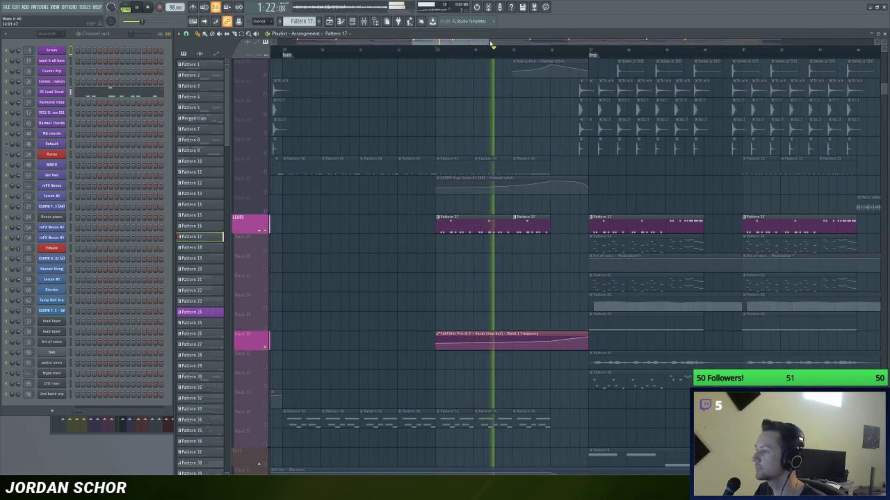
pyautogui.moveTo(489, 42); pyautogui.dragTo(490, 42)
pyautogui.scroll(1, 489, 42)
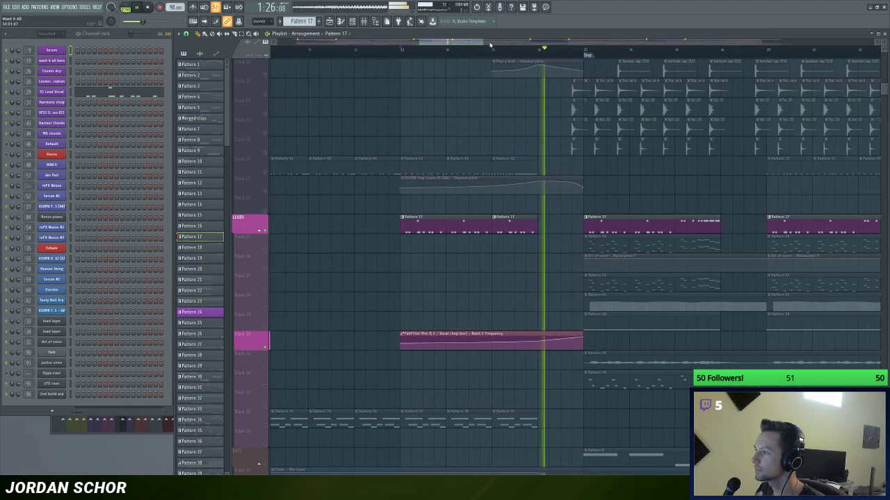
# Step: Solo the repeating pattern track in the lower LEADS group with its filter automation track, and play it in the Build
pyautogui.moveTo(490, 53)
pyautogui.mouseDown()
pyautogui.moveTo(486, 38)
pyautogui.moveTo(485, 52)
pyautogui.mouseUp()
pyautogui.scroll(-3, 283, 128)
pyautogui.rightClick(266, 346)
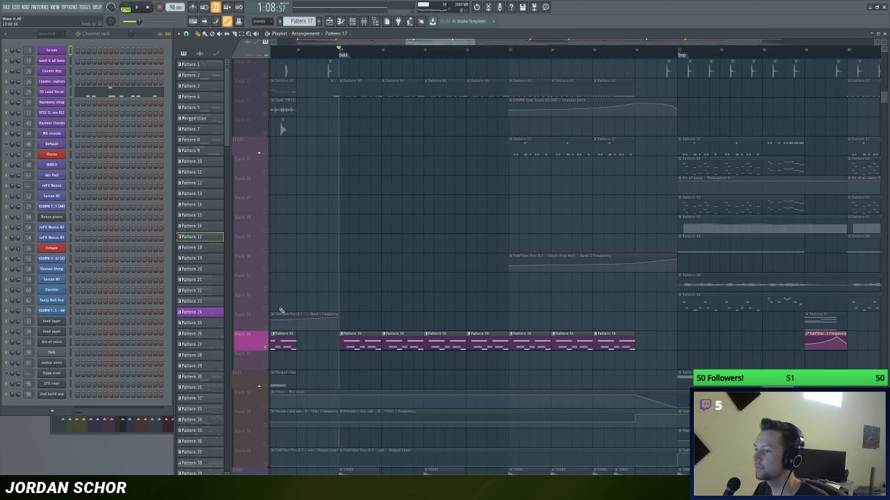
pyautogui.press('space')
pyautogui.moveTo(445, 43); pyautogui.dragTo(445, 44)
pyautogui.click(485, 54)
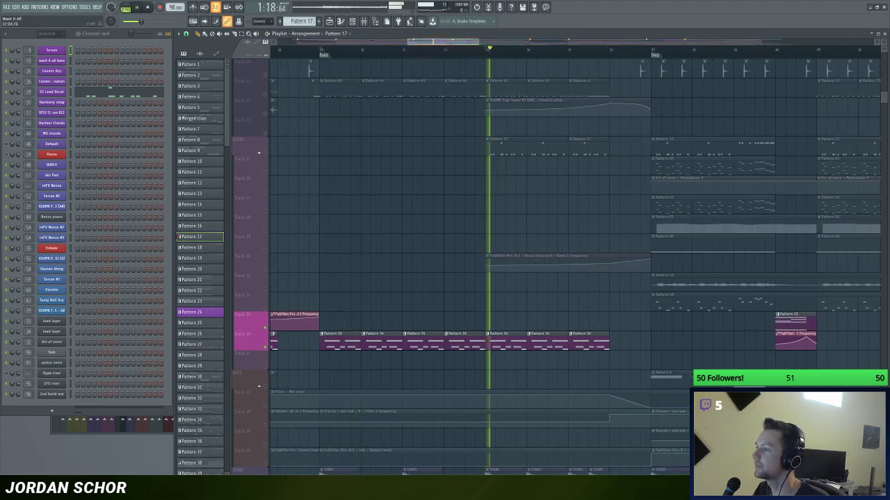
pyautogui.scroll(-1, 485, 54)
pyautogui.press('space')
# Step: Solo the STABS track together with the KSHMR Stab, Pitched up Horns, Reverse horn and Horns tracks beneath it
pyautogui.scroll(-6, 471, 181)
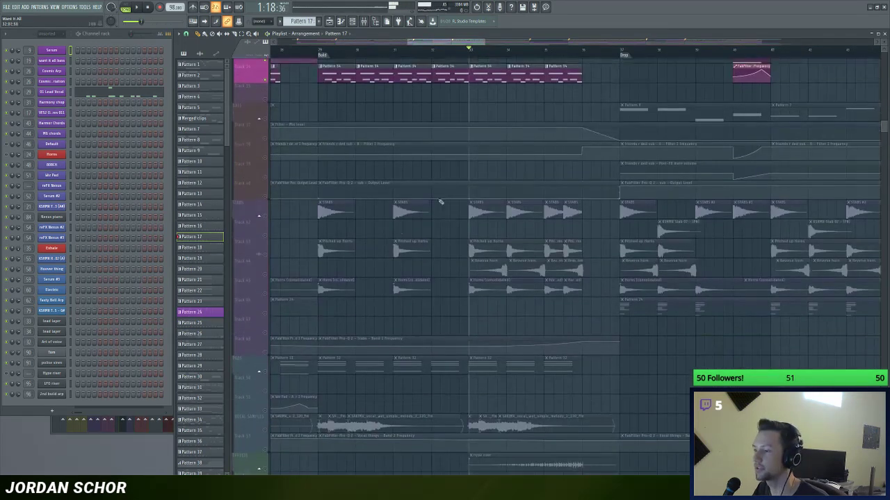
pyautogui.scroll(2, 431, 227)
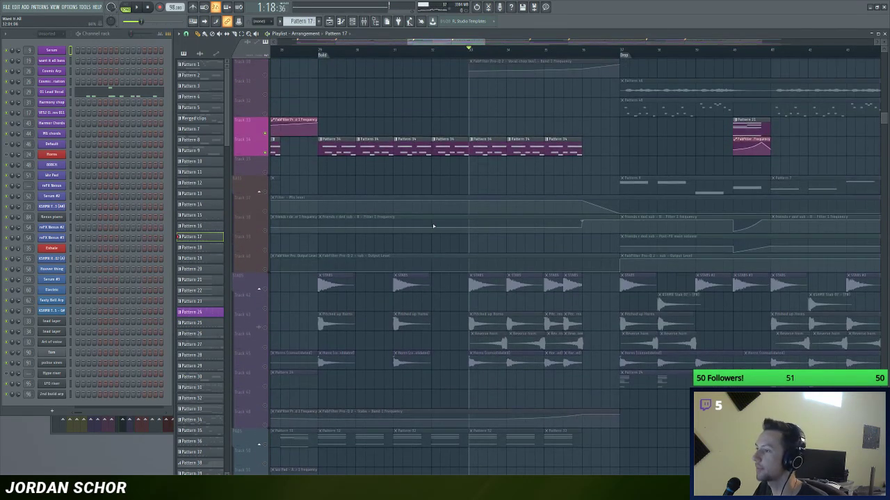
pyautogui.scroll(-3, 264, 193)
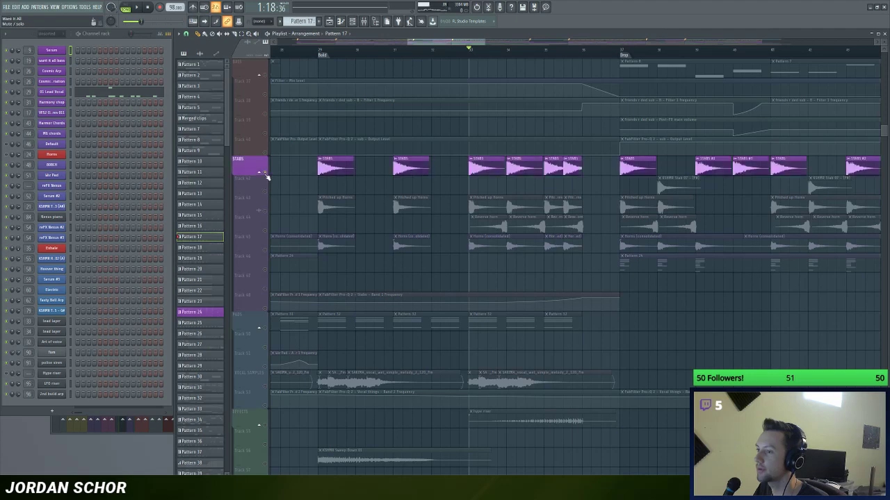
pyautogui.moveTo(266, 210); pyautogui.dragTo(268, 258)
# Step: Play the soloed stabs and horns through the second half of the Build, and stop before the Drop
pyautogui.moveTo(471, 43); pyautogui.dragTo(474, 44)
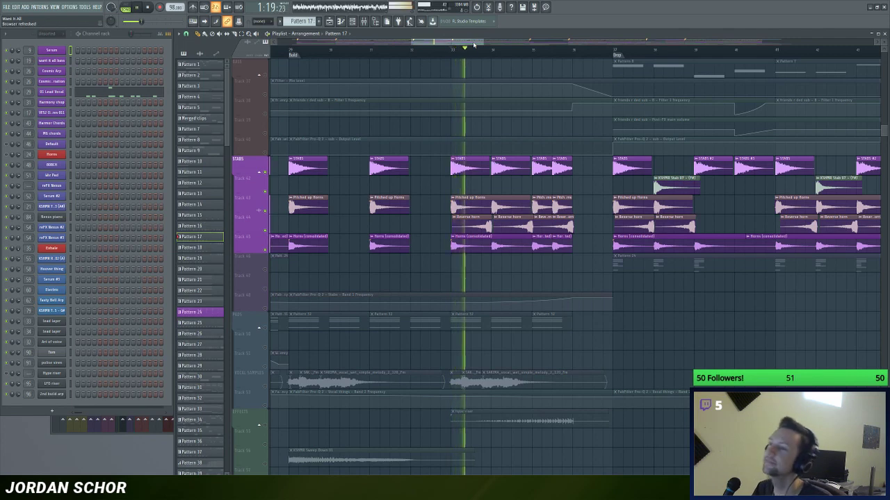
pyautogui.scroll(1, 473, 44)
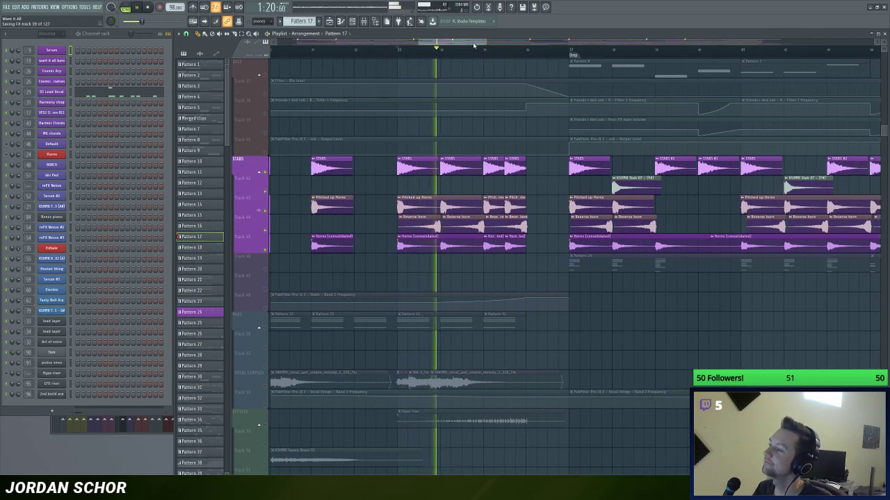
pyautogui.scroll(1, 473, 45)
pyautogui.scroll(-1, 474, 45)
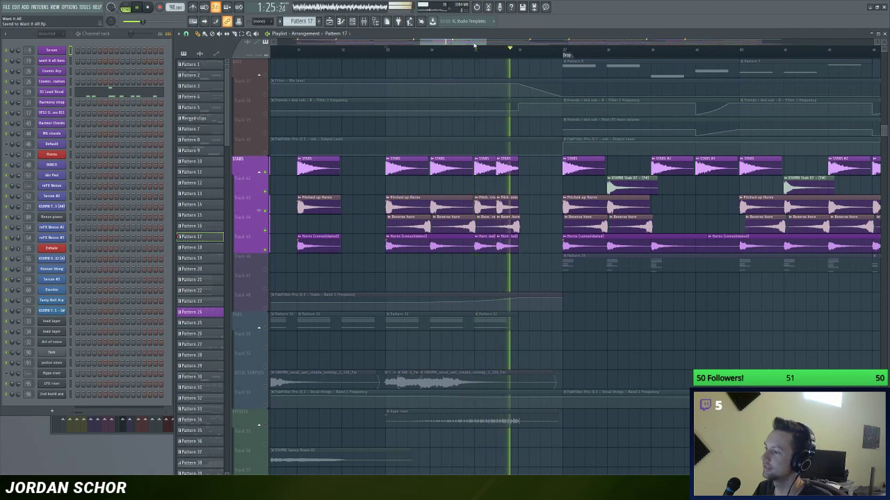
pyautogui.scroll(4, 474, 44)
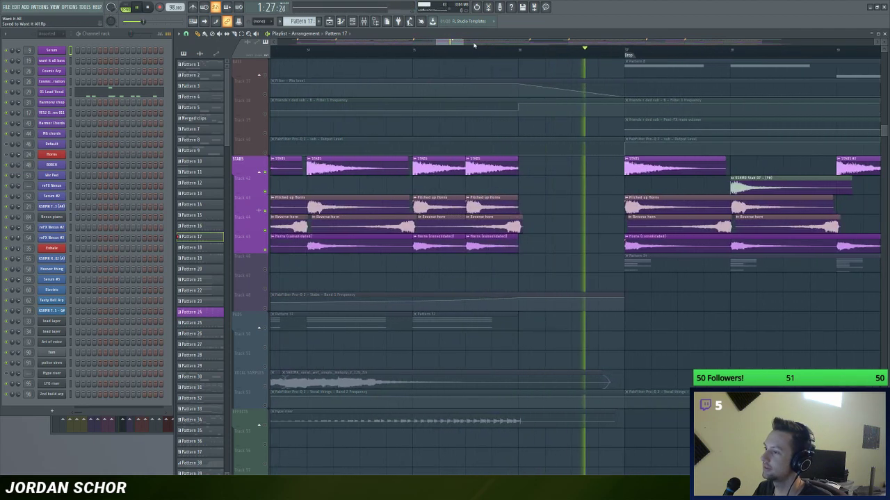
pyautogui.press('space')
# Step: Solo the stabs filter automation, PADS, pad filter automation and VOCAL SAMPLES tracks, and play them in the Build
pyautogui.scroll(-5, 474, 45)
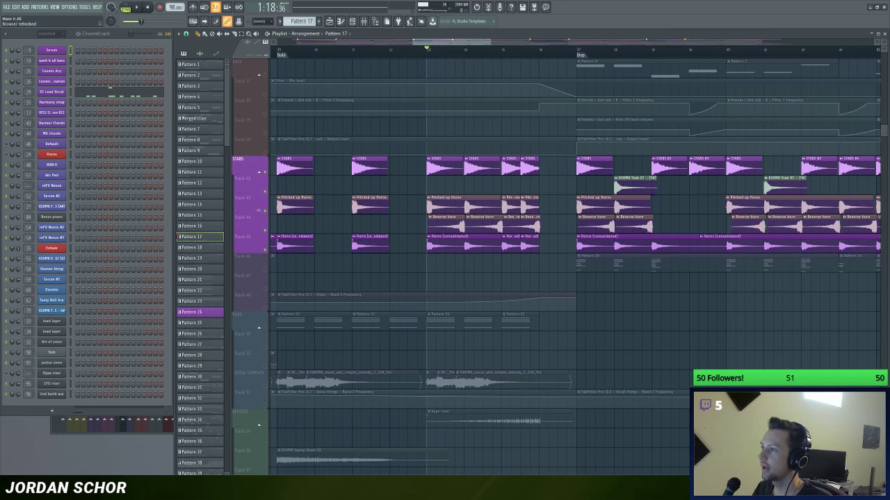
pyautogui.scroll(-2, 462, 43)
pyautogui.click(267, 310)
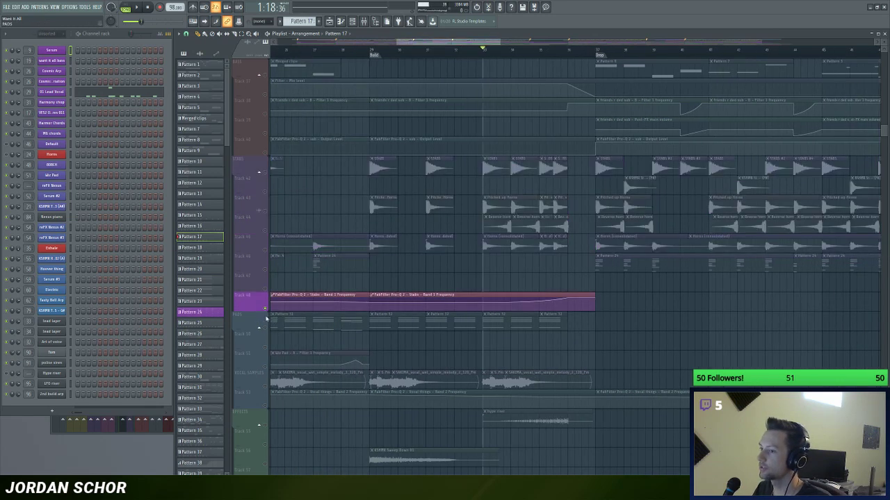
pyautogui.click(268, 330)
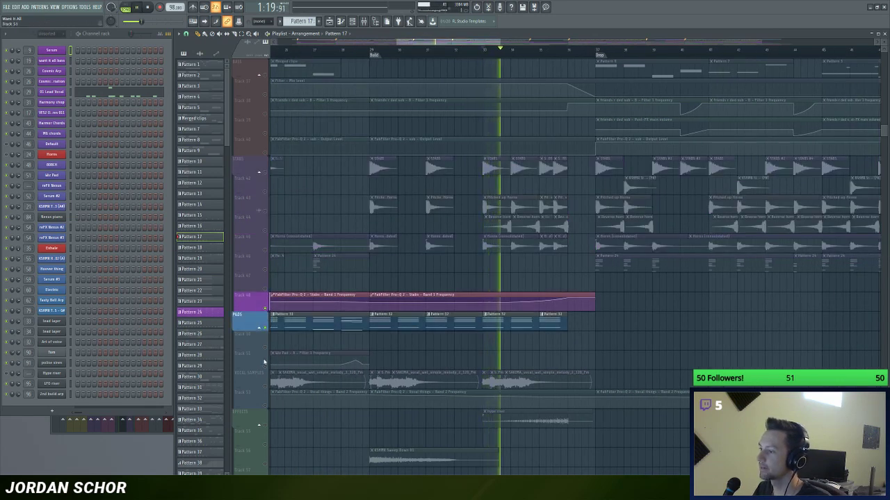
pyautogui.click(267, 384)
pyautogui.click(266, 351)
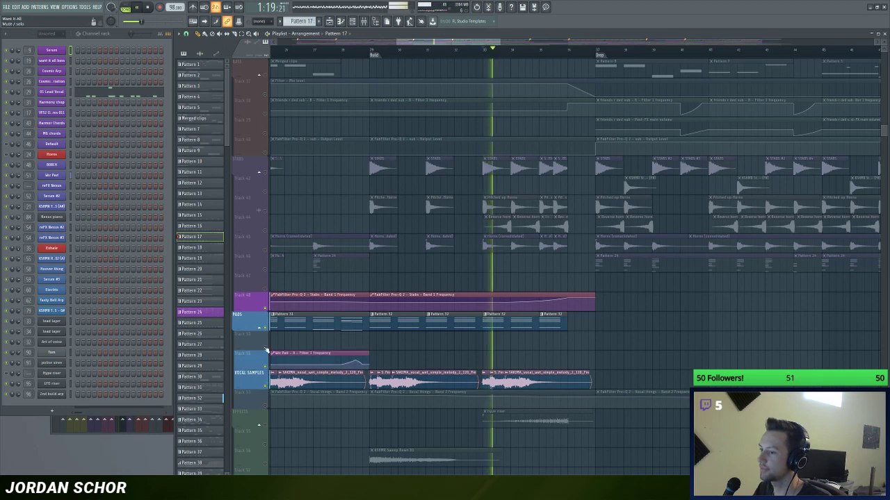
pyautogui.scroll(-4, 410, 324)
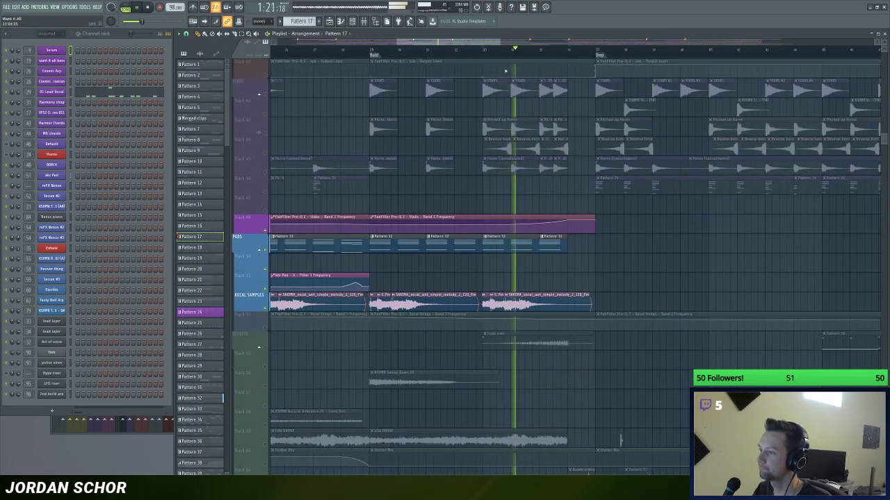
pyautogui.scroll(-1, 491, 45)
pyautogui.scroll(3, 488, 40)
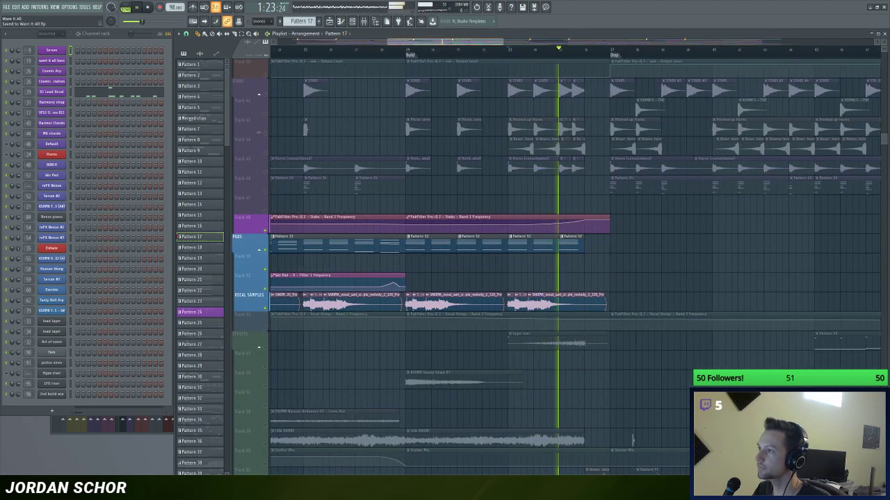
# Step: Select Pattern 32, examine its Wiz Pad chords in the piano roll, and return to the playlist
pyautogui.click(466, 245)
pyautogui.press('space')
pyautogui.click(135, 173)
pyautogui.scroll(-3, 295, 43)
pyautogui.press('space')
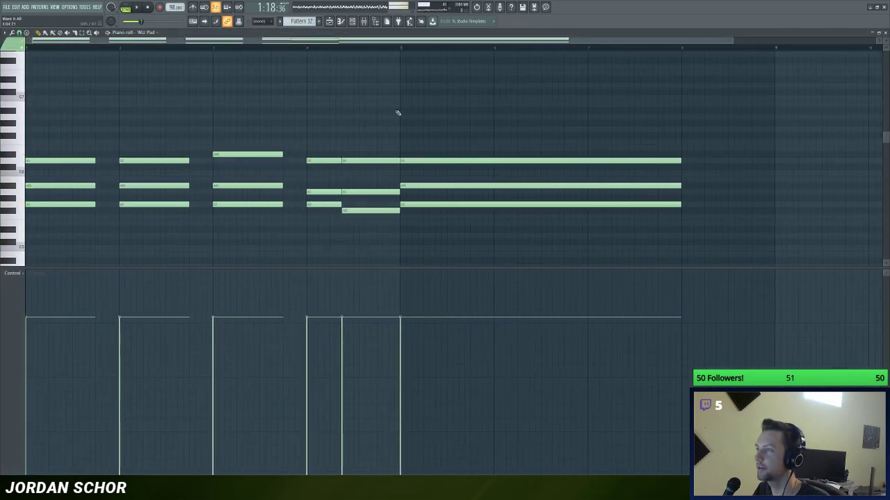
pyautogui.click(886, 33)
pyautogui.moveTo(466, 43); pyautogui.dragTo(468, 59)
# Step: Solo the EFFECTS track holding the Hype riser clip and play its final part before the Drop
pyautogui.scroll(-4, 344, 195)
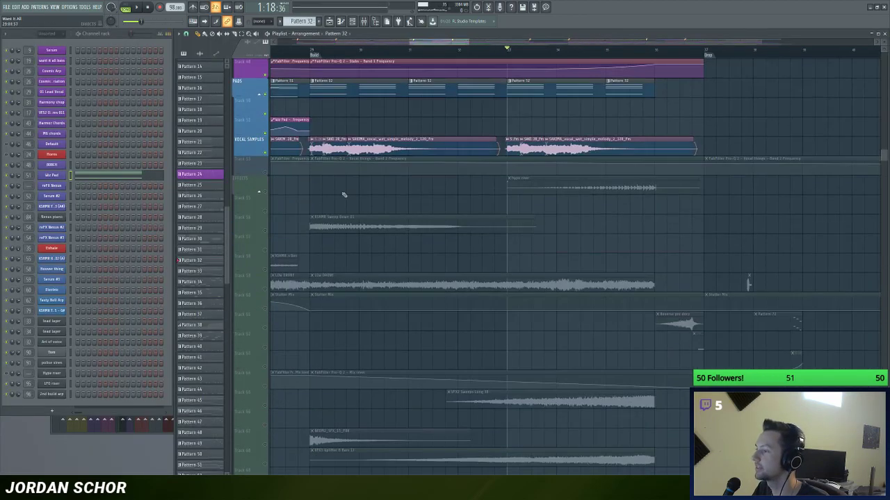
pyautogui.rightClick(260, 190)
pyautogui.press('space')
pyautogui.click(616, 53)
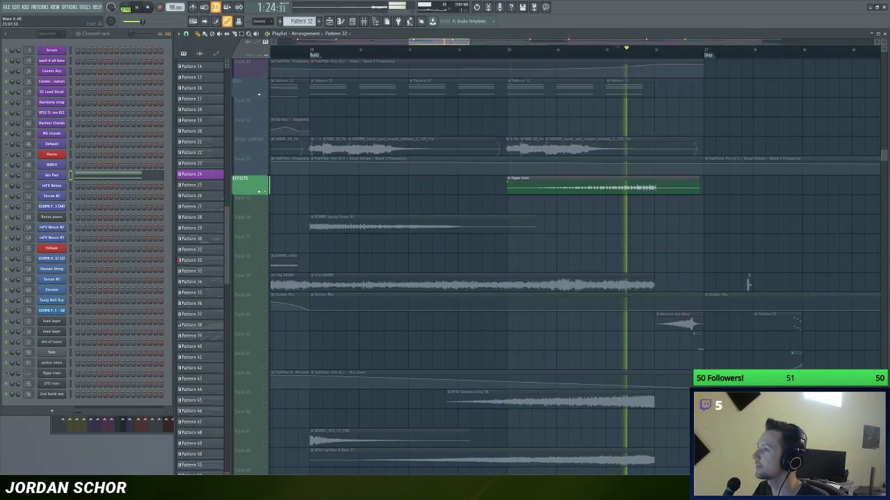
pyautogui.scroll(-1, 616, 53)
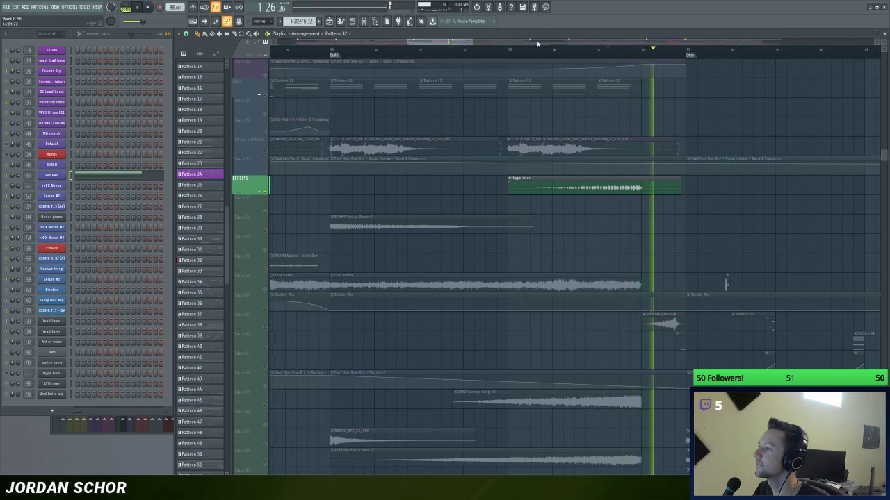
pyautogui.press('space')
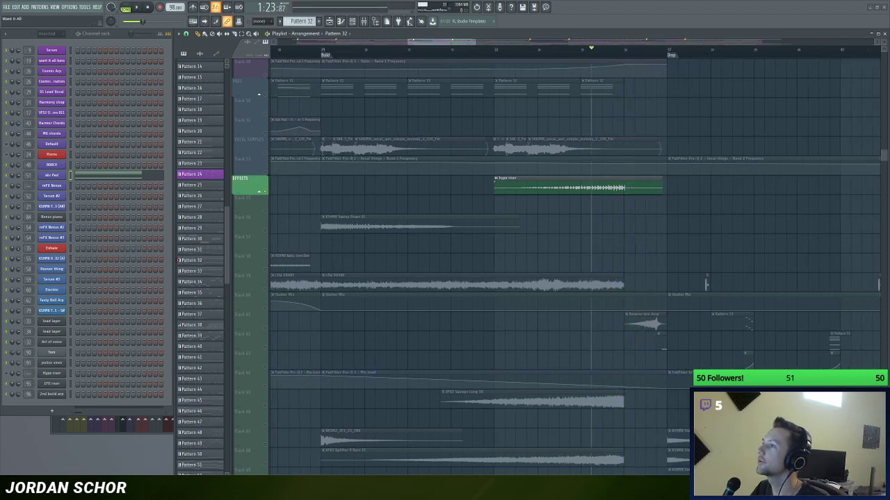
# Step: Solo the KSHMR Sweep Down track and add the long sweep, SFX hit, 8-bar uplifter and Shepard Tone tracks
pyautogui.moveTo(466, 44); pyautogui.dragTo(464, 47)
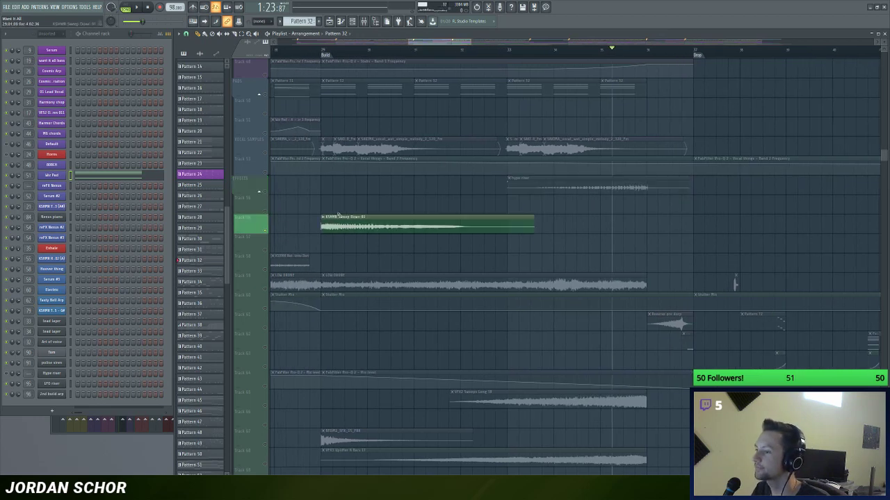
pyautogui.scroll(-5, 268, 230)
pyautogui.scroll(1, 267, 295)
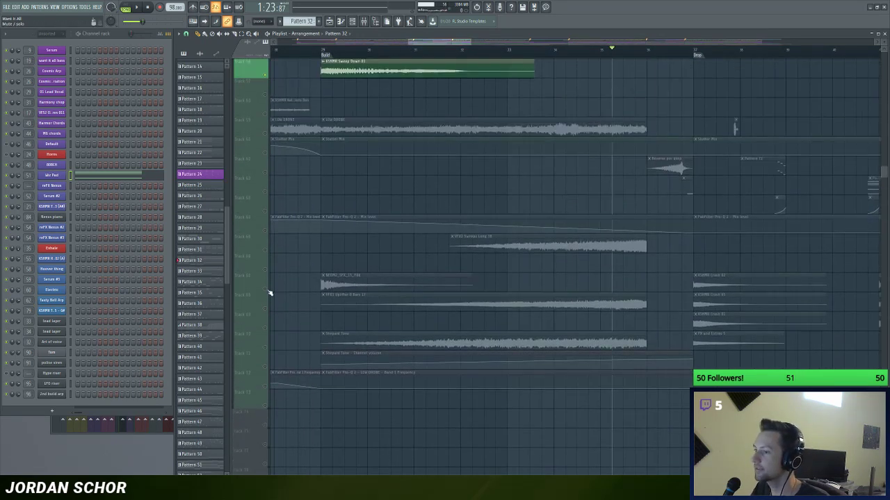
pyautogui.click(264, 251)
pyautogui.scroll(1, 347, 272)
pyautogui.scroll(-1, 348, 272)
pyautogui.click(265, 308)
pyautogui.click(264, 346)
# Step: Add the Hype riser and LOW DRONE tracks to the soloed effects
pyautogui.scroll(2, 276, 339)
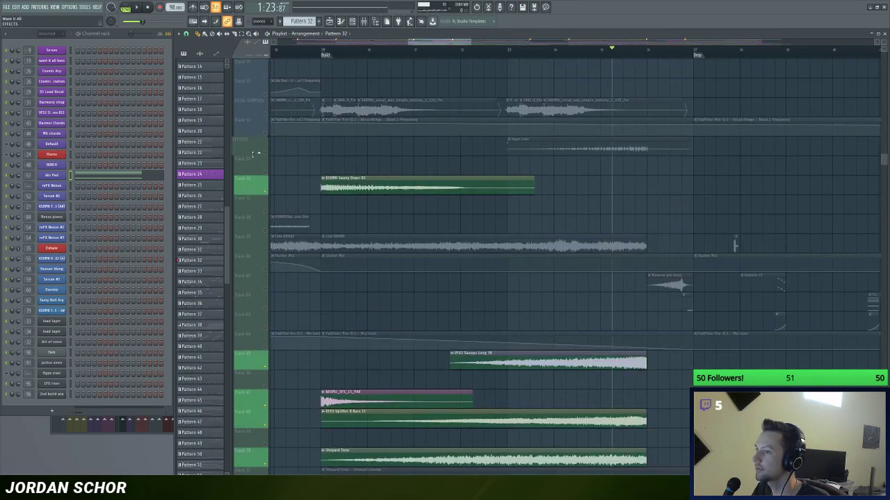
pyautogui.keyDown('ctrl'); pyautogui.click(258, 154); pyautogui.keyUp('ctrl')
pyautogui.scroll(-1, 334, 244)
pyautogui.keyDown('ctrl'); pyautogui.click(268, 229); pyautogui.keyUp('ctrl')
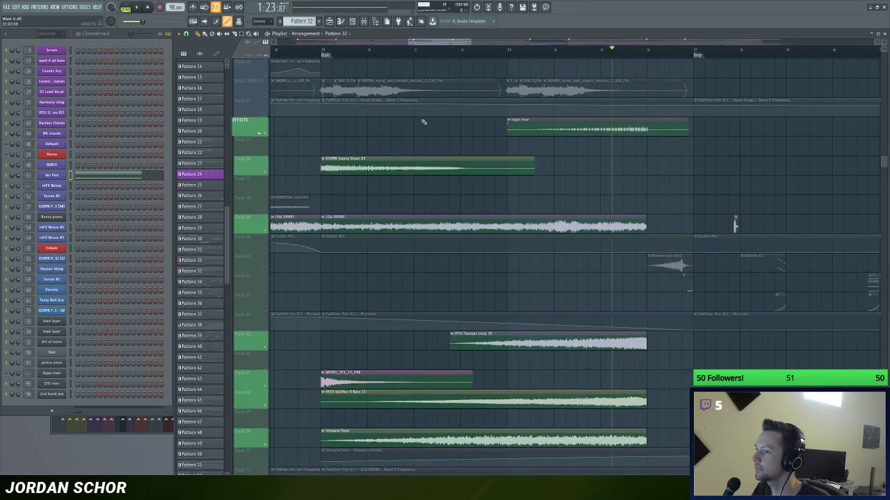
# Step: Play all the soloed effects tracks from the start of the Build with their clips in view
pyautogui.scroll(7, 447, 141)
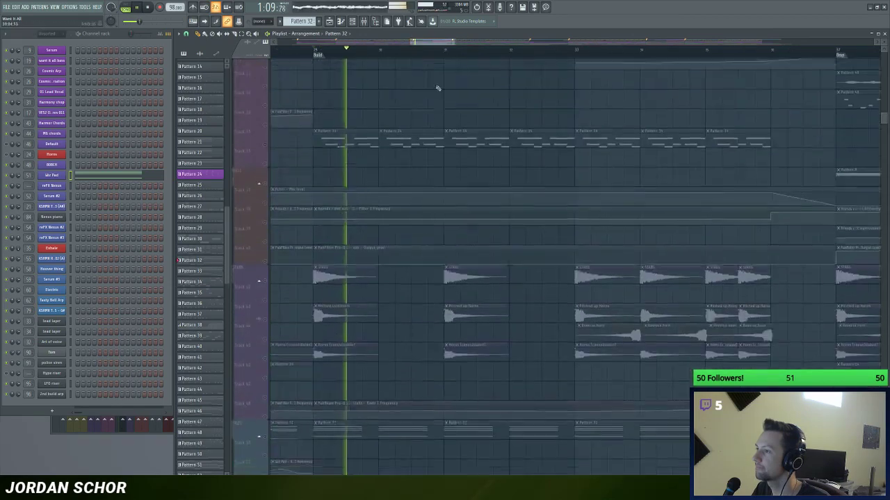
pyautogui.moveTo(876, 116); pyautogui.dragTo(879, 165)
pyautogui.scroll(-3, 456, 46)
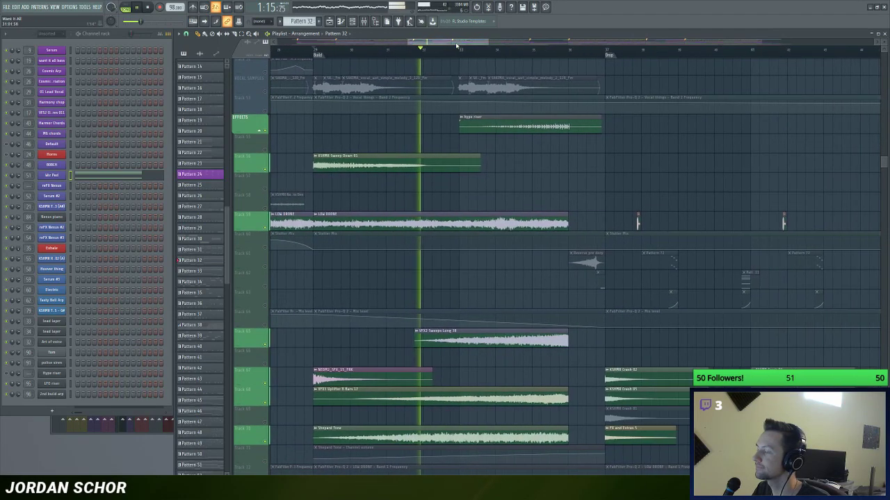
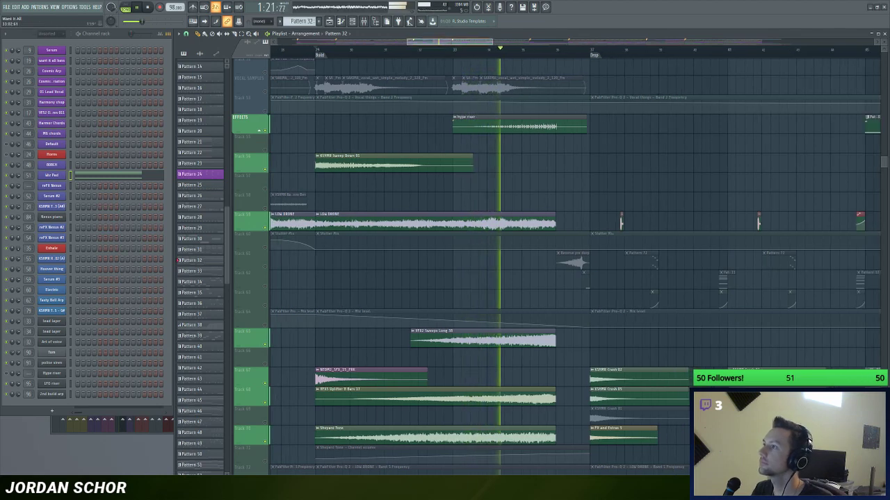
# Step: Solo the track holding the Reverse pre drop clip and play it up to the Drop
pyautogui.scroll(1, 470, 44)
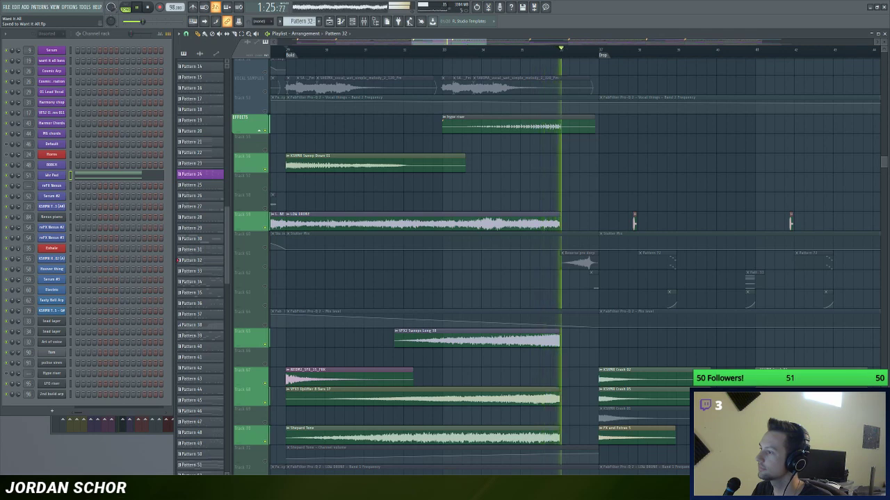
pyautogui.scroll(1, 467, 43)
pyautogui.moveTo(467, 44); pyautogui.dragTo(470, 44)
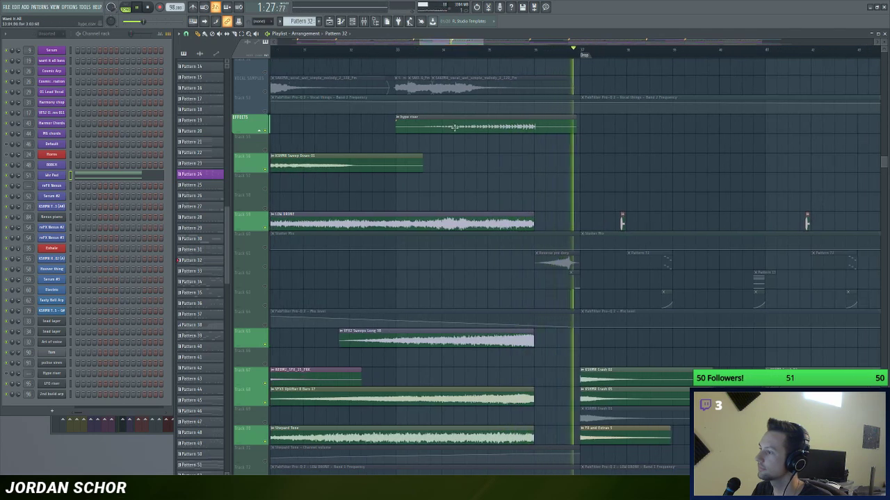
pyautogui.keyDown('ctrl'); pyautogui.click(265, 264); pyautogui.keyUp('ctrl')
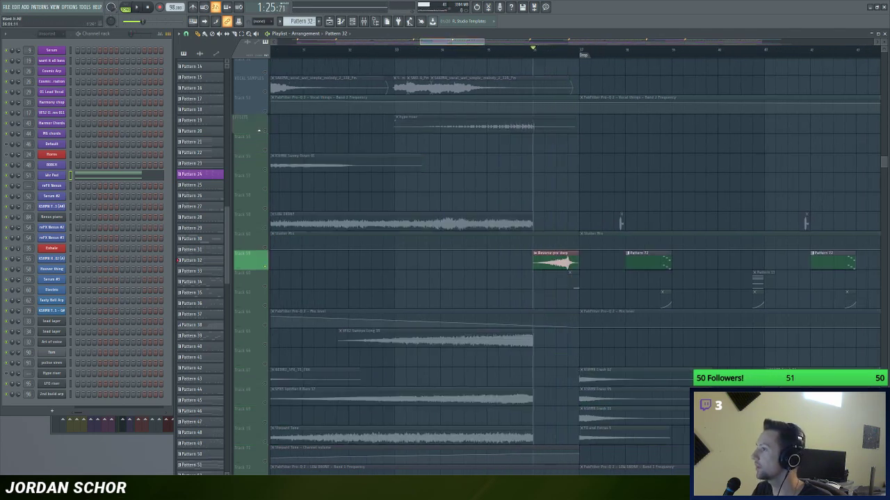
pyautogui.scroll(3, 536, 42)
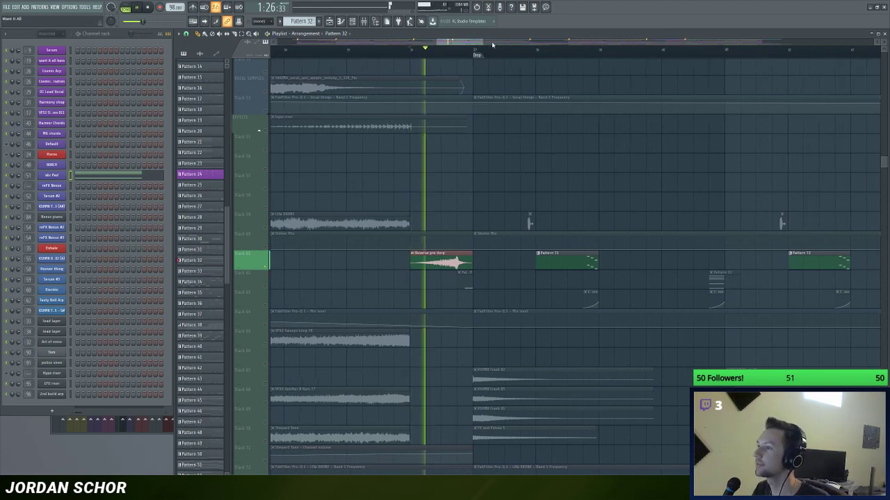
# Step: Solo the track below the Reverse pre drop clip and play its short pattern clip just before the Drop
pyautogui.rightClick(265, 169)
pyautogui.rightClick(266, 170)
pyautogui.scroll(4, 578, 171)
pyautogui.scroll(-3, 542, 198)
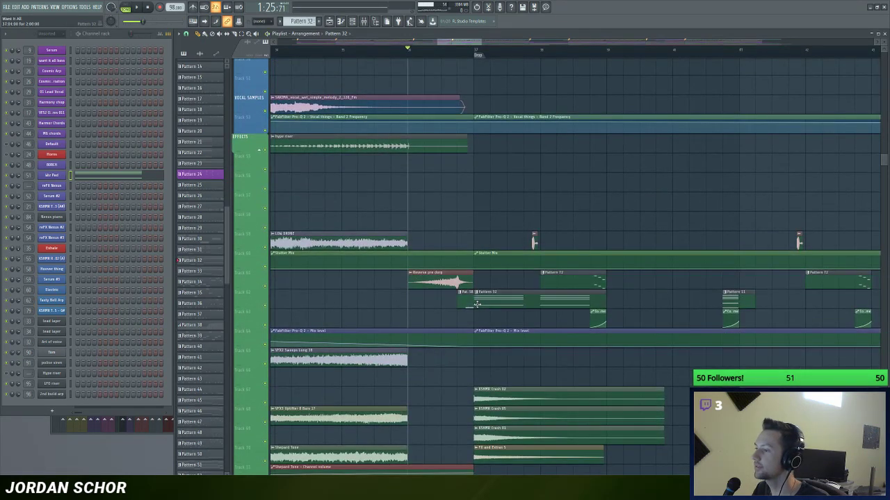
pyautogui.rightClick(267, 306)
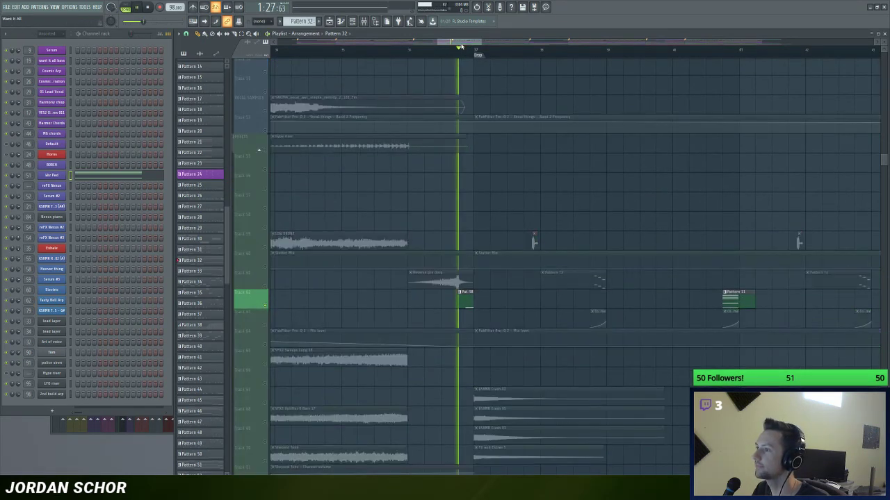
pyautogui.scroll(1, 461, 47)
pyautogui.press('space')
pyautogui.scroll(3, 461, 48)
pyautogui.press('space')
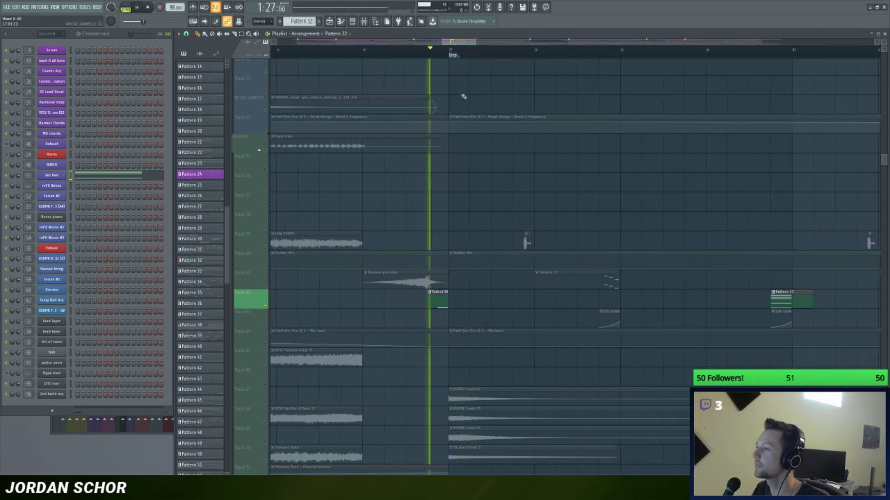
# Step: Add the Reverse pre drop track to the soloed pattern track, and re-enable all playlist tracks
pyautogui.scroll(1, 296, 195)
pyautogui.click(267, 285)
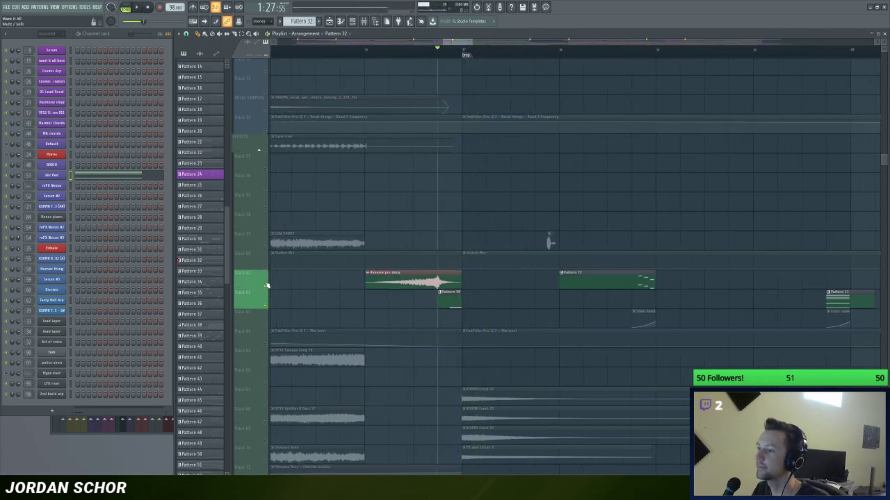
pyautogui.keyDown('ctrl'); pyautogui.click(266, 260); pyautogui.keyUp('ctrl')
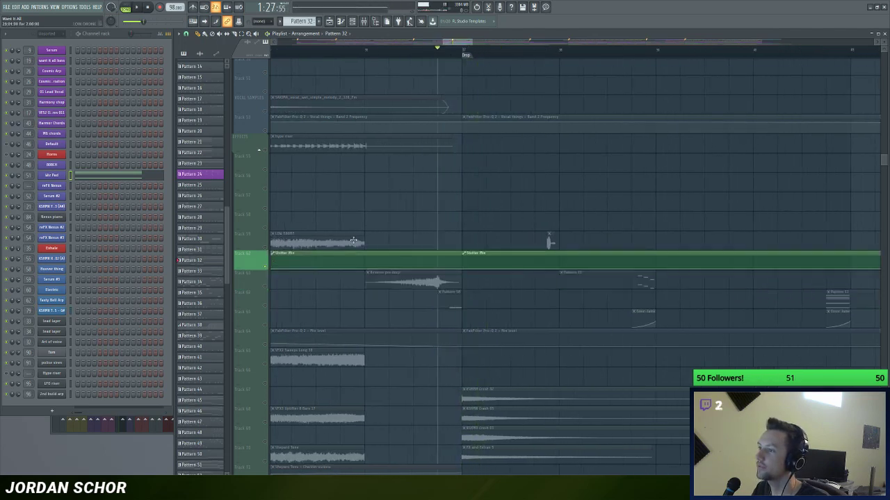
pyautogui.rightClick(265, 248)
pyautogui.rightClick(266, 248)
pyautogui.scroll(12, 382, 222)
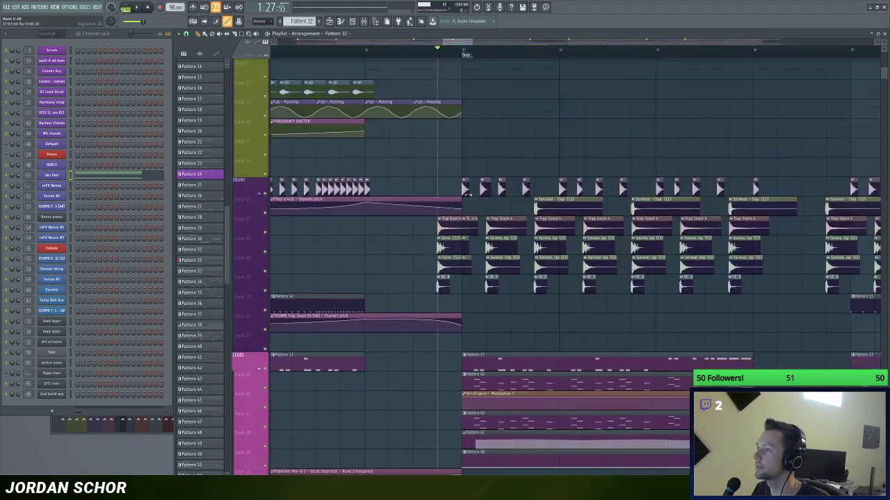
# Step: Play the full mix from the end of the Build into the Drop with the vocals, drums and leads in view
pyautogui.scroll(5, 466, 194)
pyautogui.scroll(-1, 386, 50)
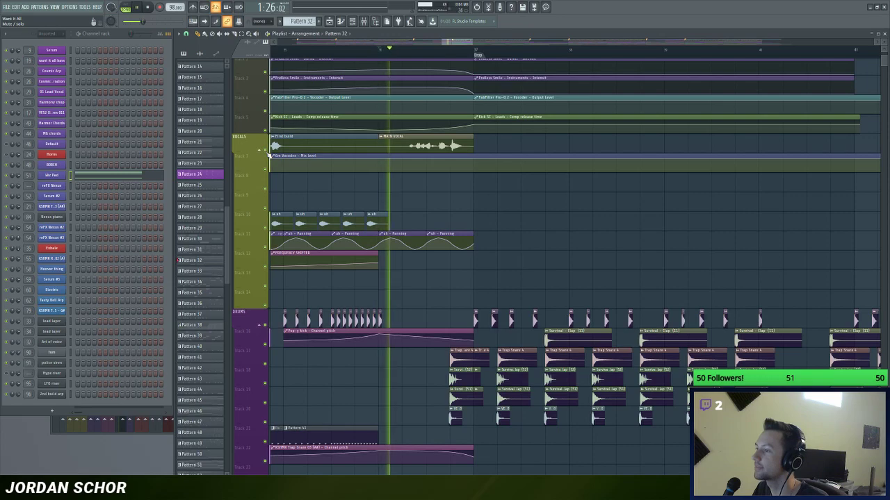
pyautogui.scroll(1, 455, 43)
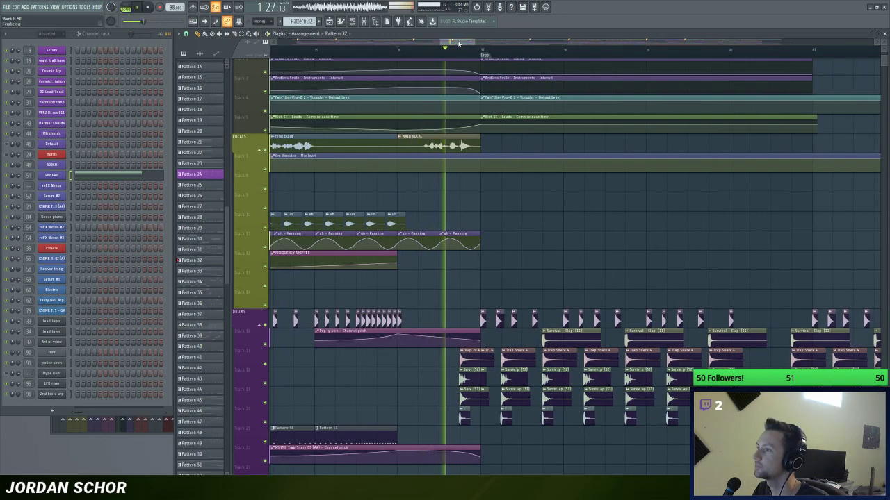
pyautogui.scroll(-3, 458, 44)
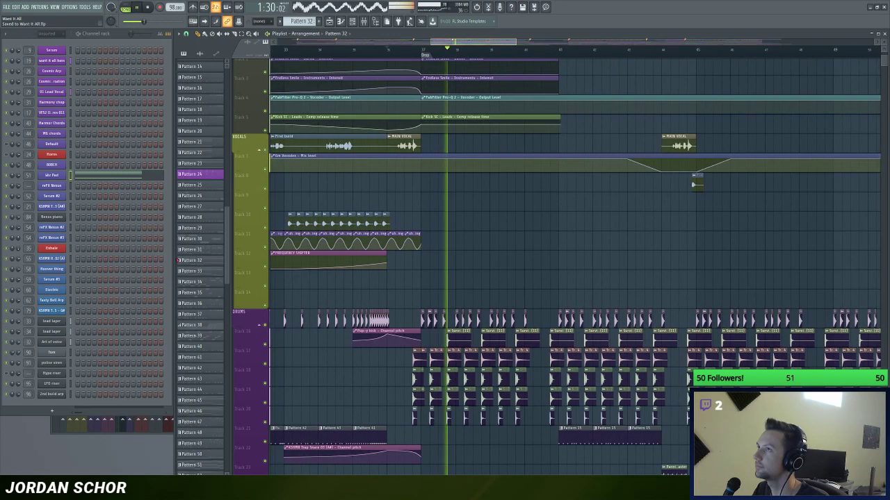
pyautogui.scroll(4, 458, 44)
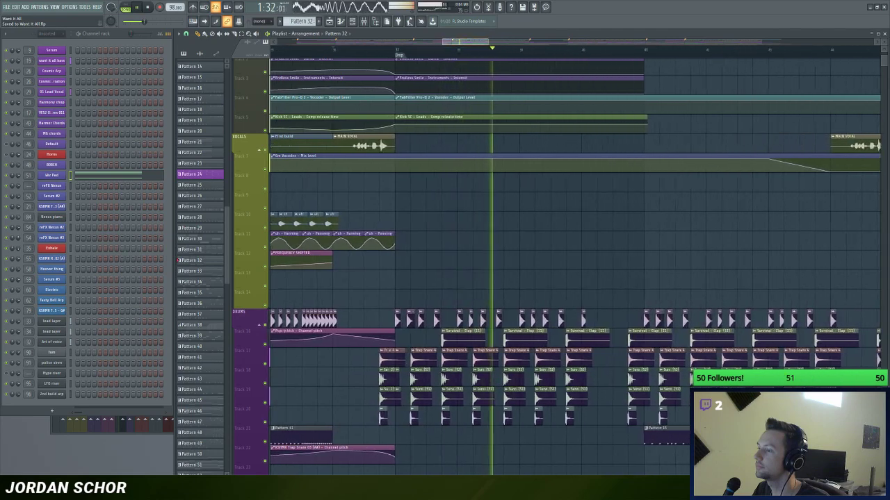
pyautogui.scroll(-5, 556, 265)
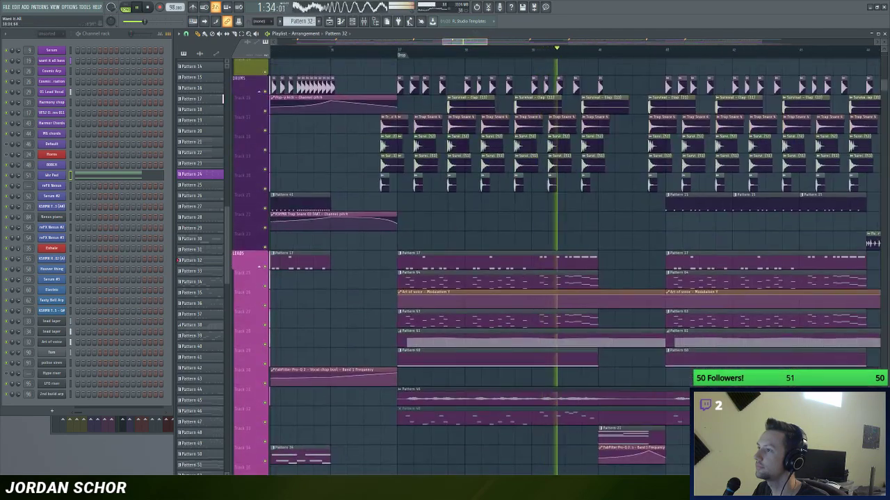
pyautogui.scroll(-1, 475, 43)
pyautogui.press('space')
# Step: Try to add an extra Survival - Clap clip ahead of the first one in the Drop's drums
pyautogui.scroll(3, 475, 42)
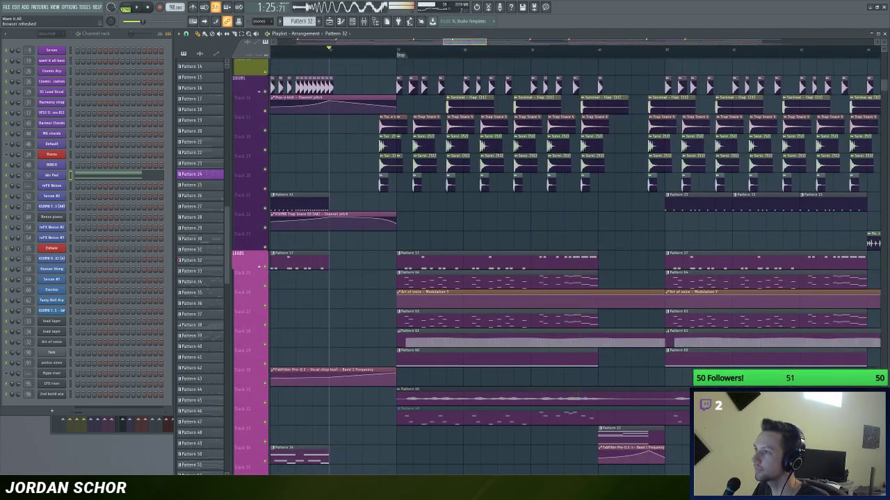
pyautogui.scroll(2, 494, 87)
pyautogui.scroll(2, 468, 44)
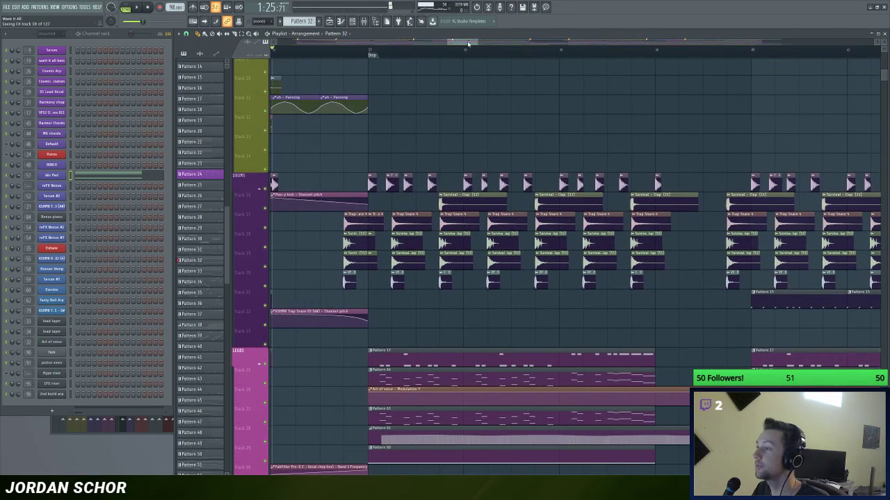
pyautogui.scroll(1, 468, 44)
pyautogui.scroll(-1, 468, 44)
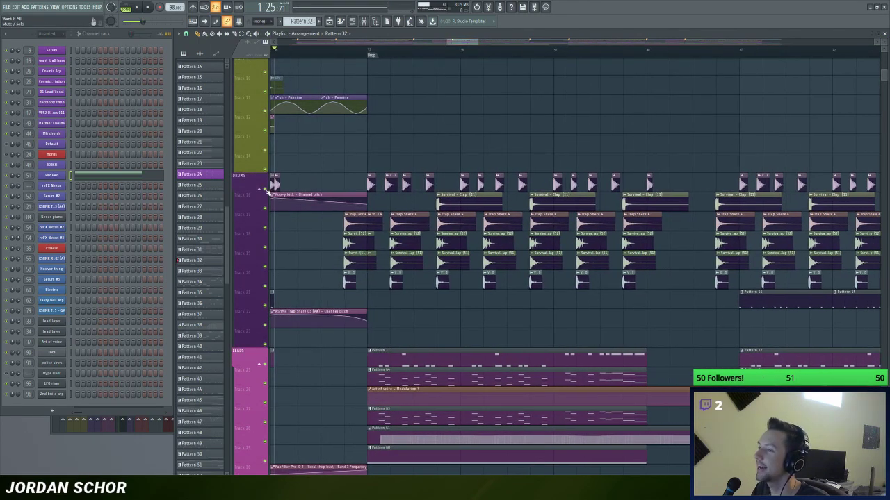
pyautogui.click(453, 208)
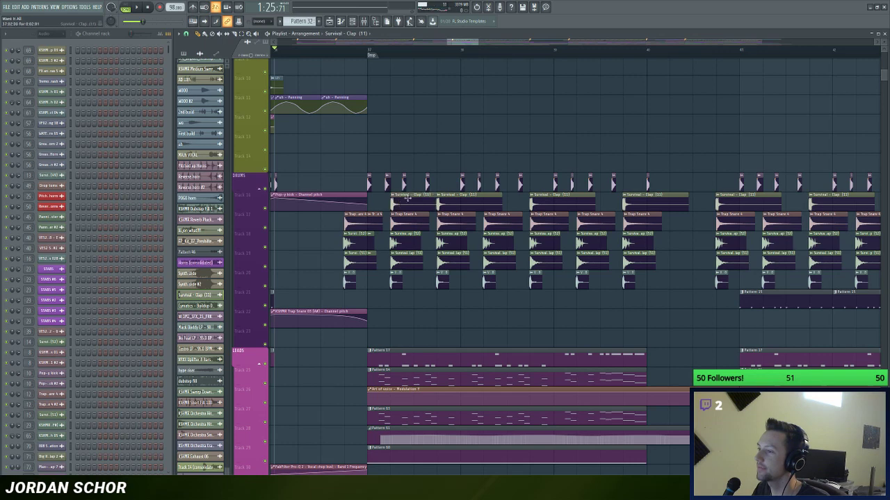
pyautogui.scroll(1, 375, 47)
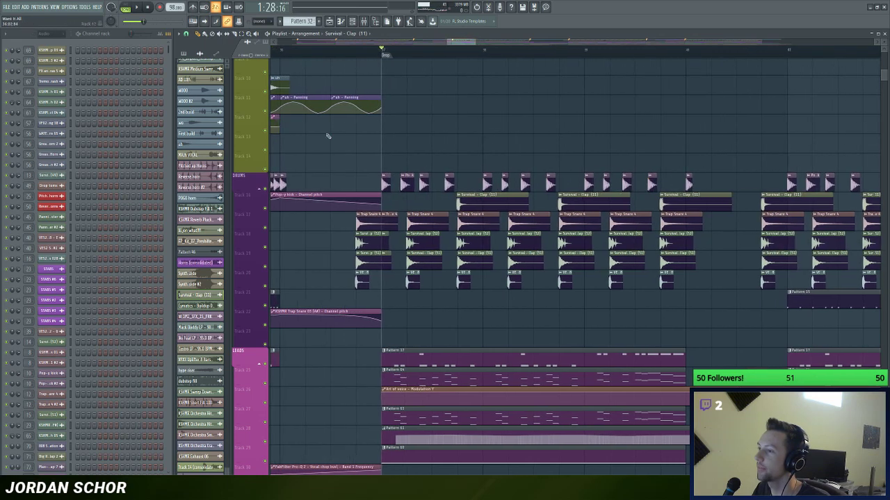
# Step: Solo the Trap Snare 4, two Survival - Clap and VES2 clap tracks and play them from the Drop
pyautogui.rightClick(265, 228)
pyautogui.click(265, 248)
pyautogui.click(264, 267)
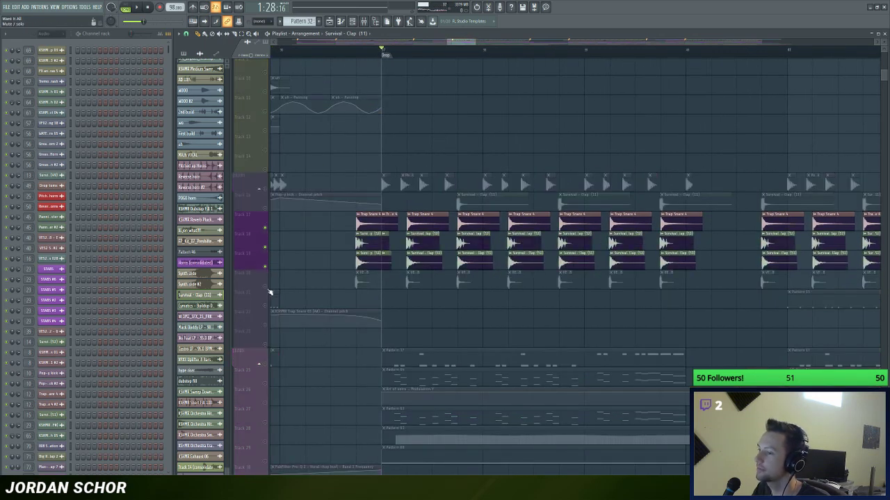
pyautogui.click(265, 287)
pyautogui.press('space')
pyautogui.scroll(-3, 455, 43)
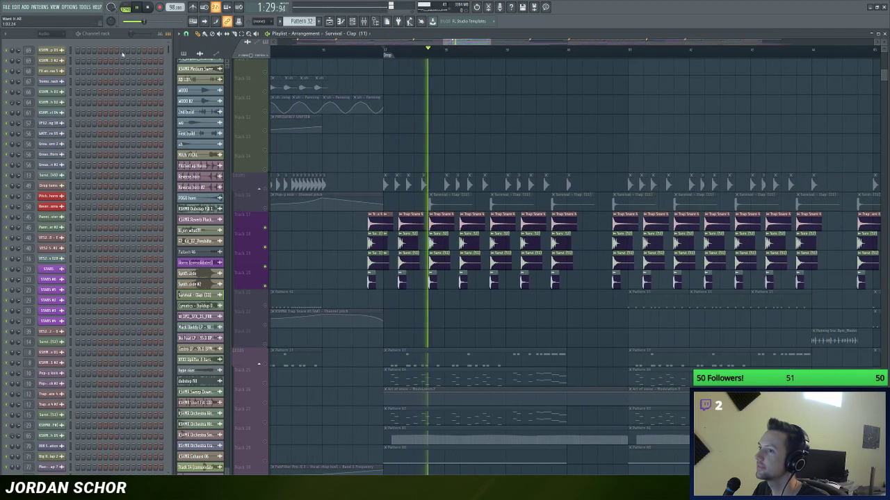
# Step: Filter the channel rack to the unsorted channels and stop the layered snare playback
pyautogui.click(53, 34)
pyautogui.click(54, 66)
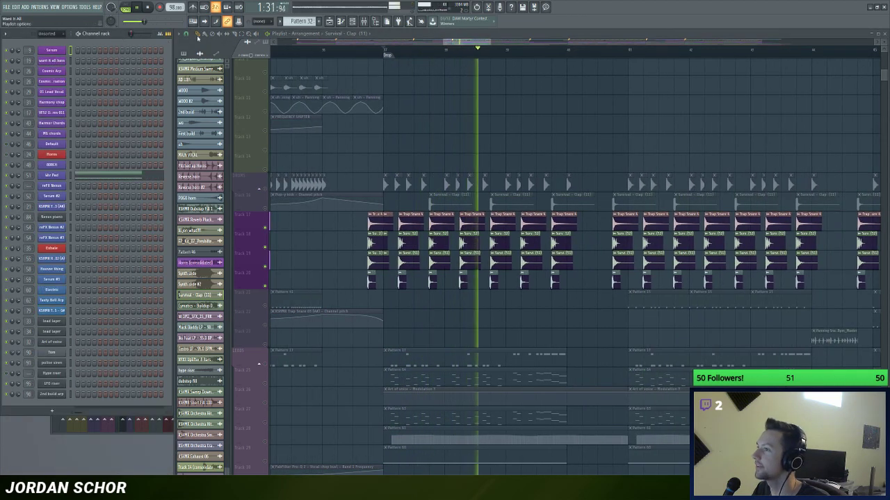
pyautogui.scroll(2, 472, 44)
pyautogui.press('space')
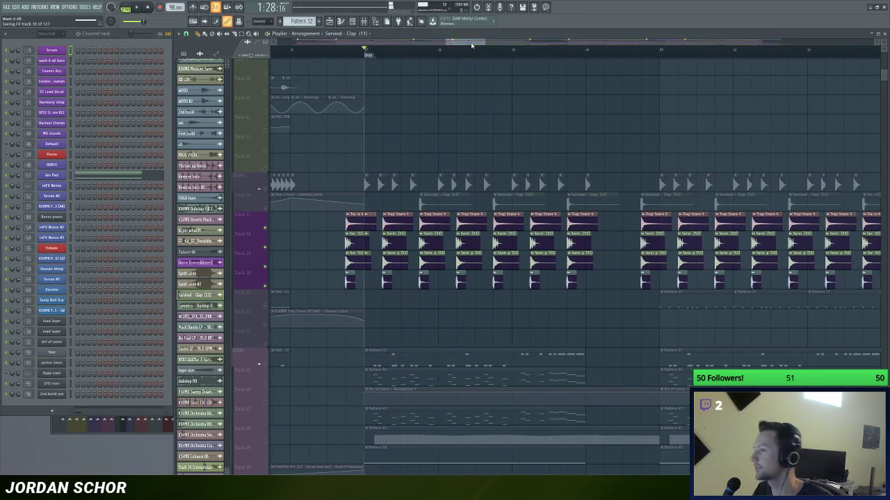
# Step: Solo the Trap Snare 4 track alone and play it from the Drop
pyautogui.moveTo(471, 43); pyautogui.dragTo(471, 44)
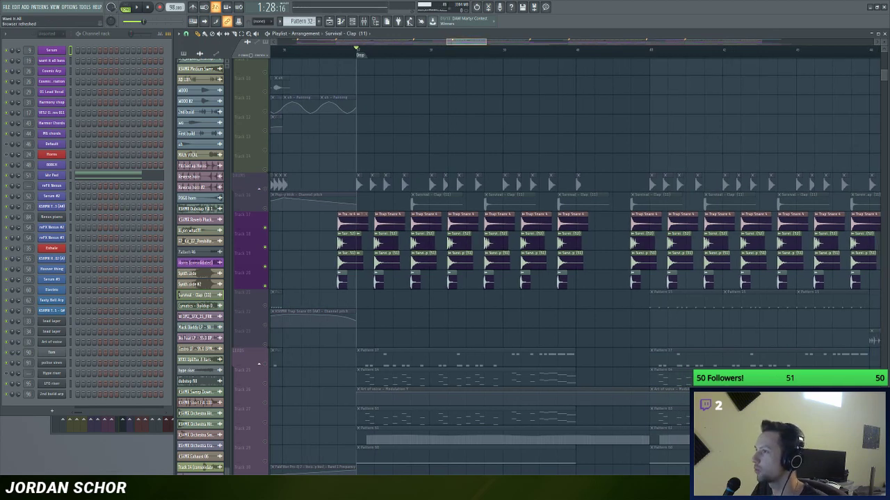
pyautogui.scroll(3, 469, 43)
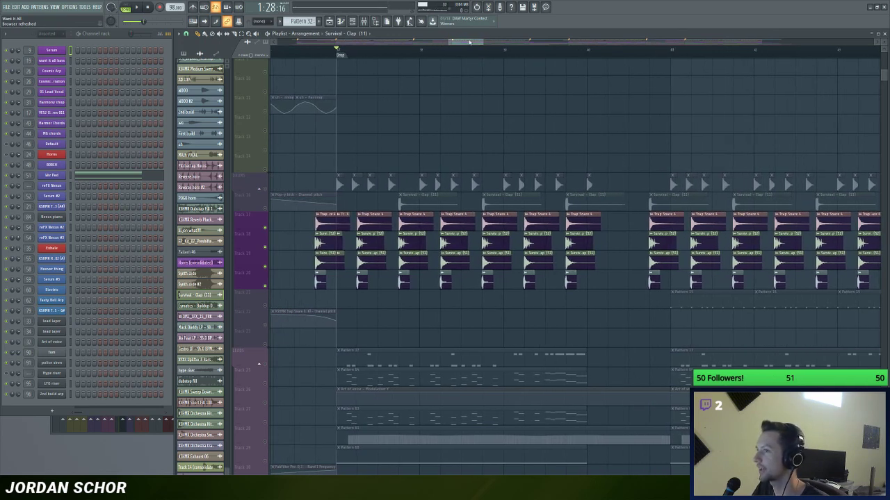
pyautogui.moveTo(469, 42); pyautogui.dragTo(461, 46)
pyautogui.rightClick(265, 228)
pyautogui.press('space')
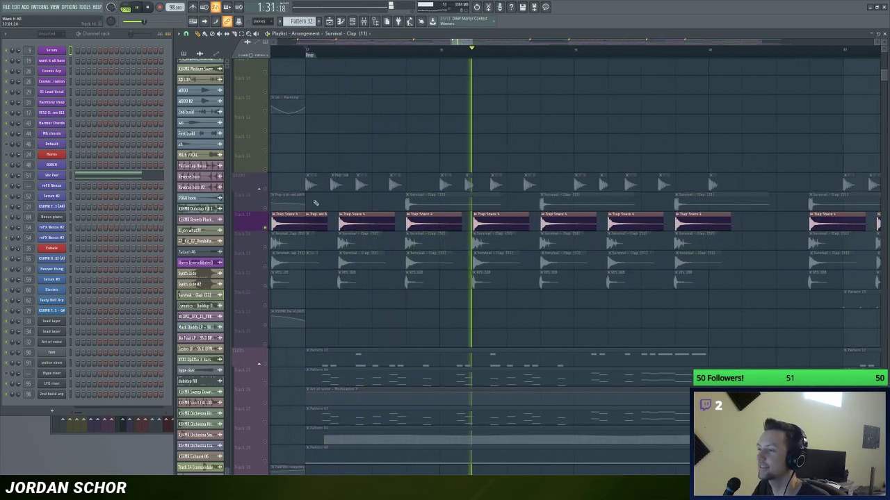
# Step: Solo the Survival - Clap track directly below Trap Snare 4 and play it from the Drop
pyautogui.press('space')
pyautogui.click(267, 249)
pyautogui.press('space')
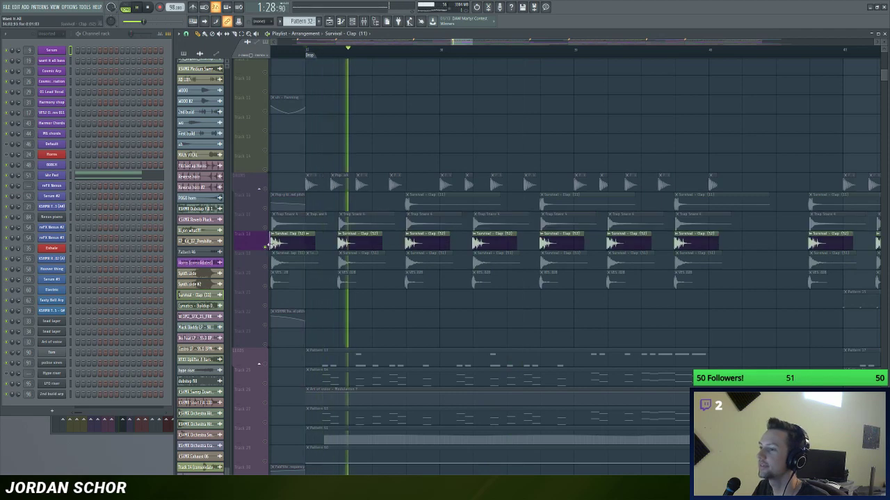
# Step: Solo the second Survival - Clap layer, directly above the VES2 claps, and play it from the Drop
pyautogui.click(268, 269)
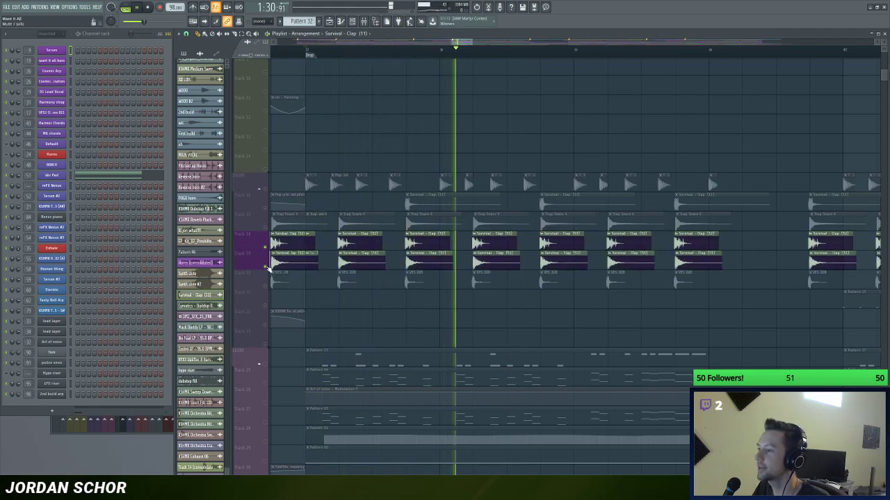
pyautogui.press('space')
pyautogui.press('space')
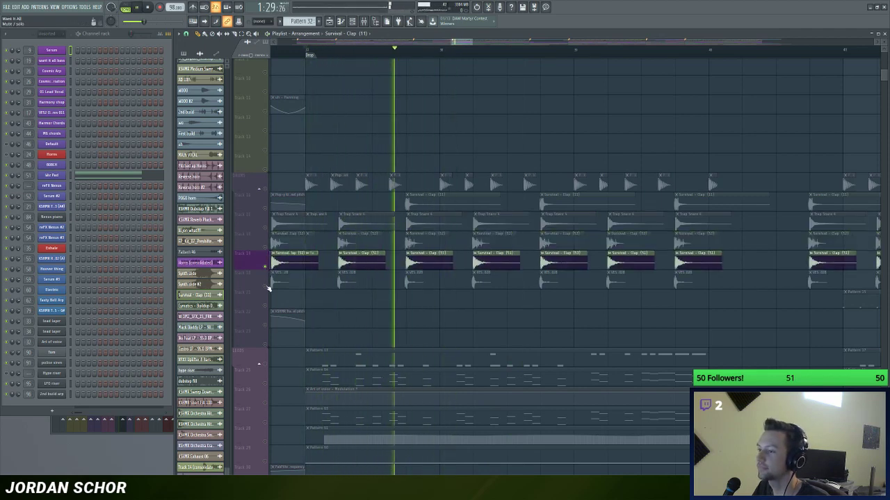
# Step: Solo the VES2 Claps & Snares 028 track and play it from the Drop
pyautogui.click(269, 282)
pyautogui.press('space')
pyautogui.press('space')
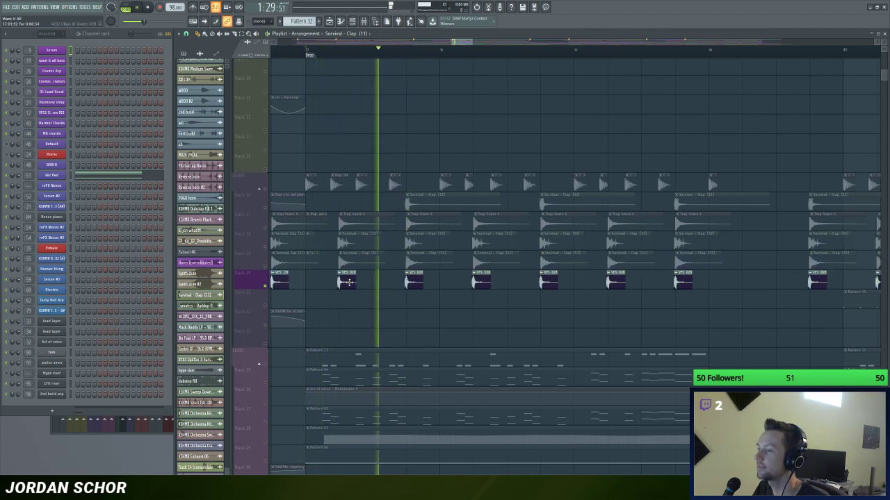
# Step: Check the channel settings of the VES2 Claps & Snares 028 clip while it plays
pyautogui.doubleClick(276, 281)
pyautogui.moveTo(289, 178); pyautogui.dragTo(308, 182)
pyautogui.click(399, 166)
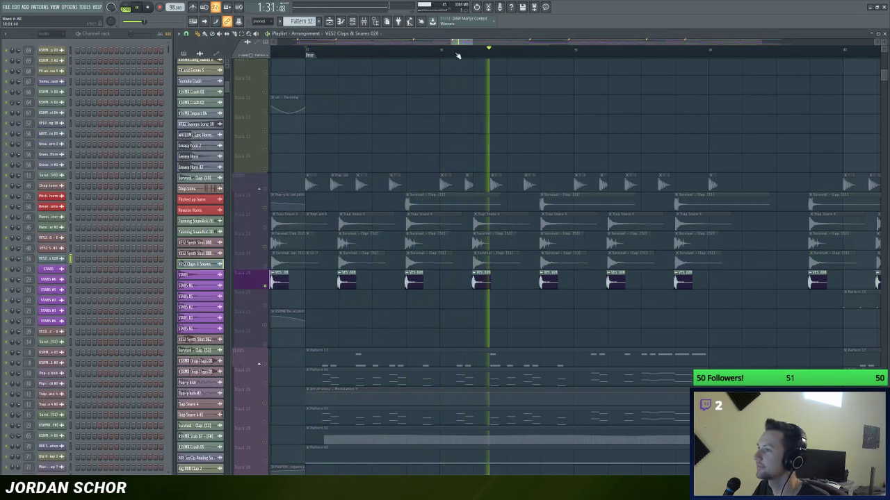
# Step: Solo the Trap Snare 4 track and select the Survival - Clap clip below it, with one layered hit in close view
pyautogui.moveTo(473, 42); pyautogui.dragTo(453, 41)
pyautogui.press('space')
pyautogui.rightClick(265, 228)
pyautogui.click(396, 235)
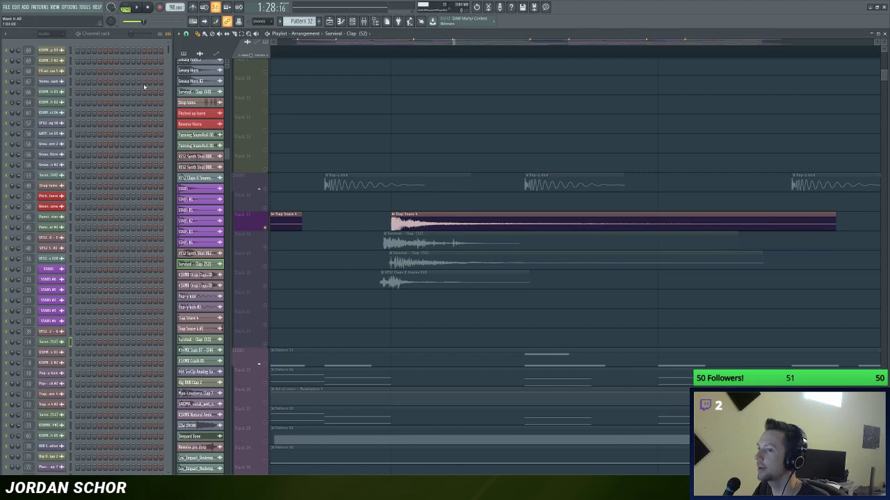
# Step: Switch the channel rack back to the unsorted channels and show the Drop's first snare layers
pyautogui.click(56, 34)
pyautogui.click(55, 64)
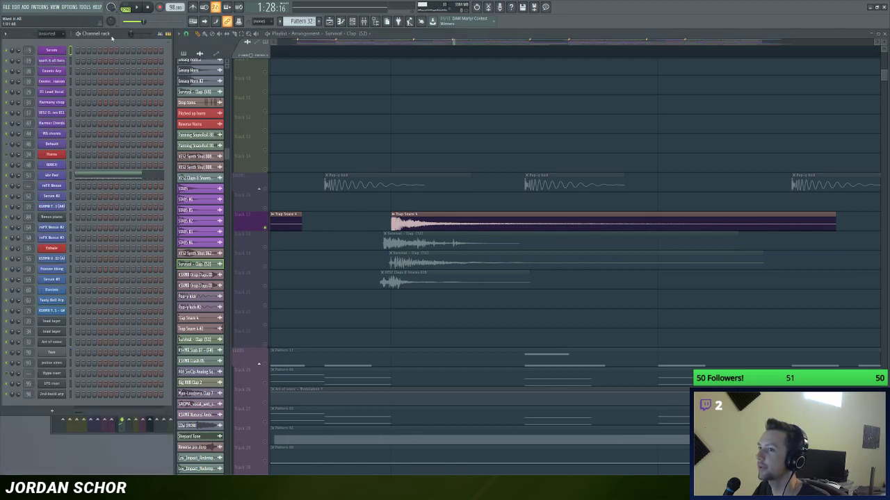
pyautogui.scroll(-3, 492, 44)
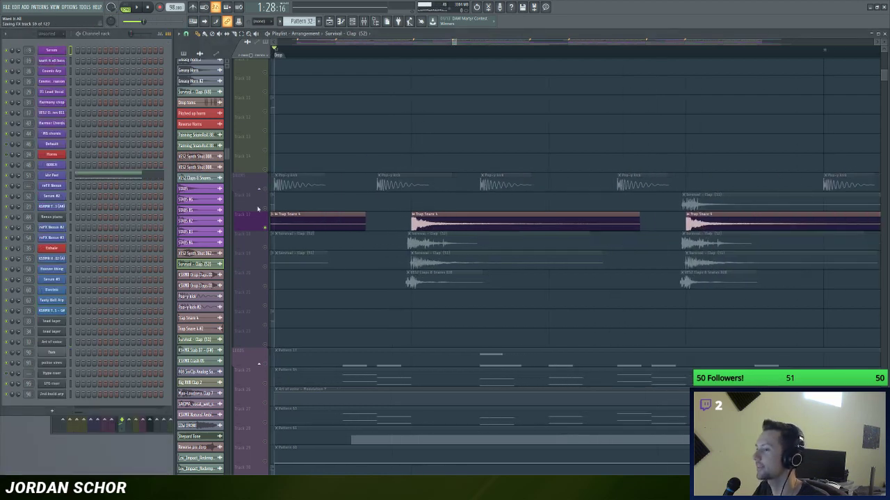
# Step: Enable all the Drop's clap and snare tracks alongside Trap Snare 4 and play the layers together
pyautogui.moveTo(267, 210); pyautogui.dragTo(268, 286)
pyautogui.press('space')
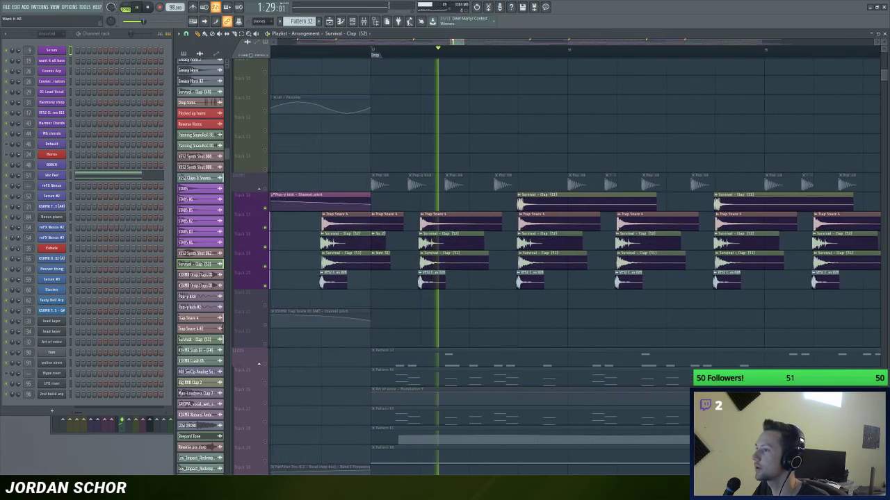
pyautogui.scroll(1, 276, 258)
pyautogui.press('space')
# Step: Mute the three layers below Trap Snare 4, check the Trap Snare 4 channel settings, and play the two remaining layers
pyautogui.click(265, 248)
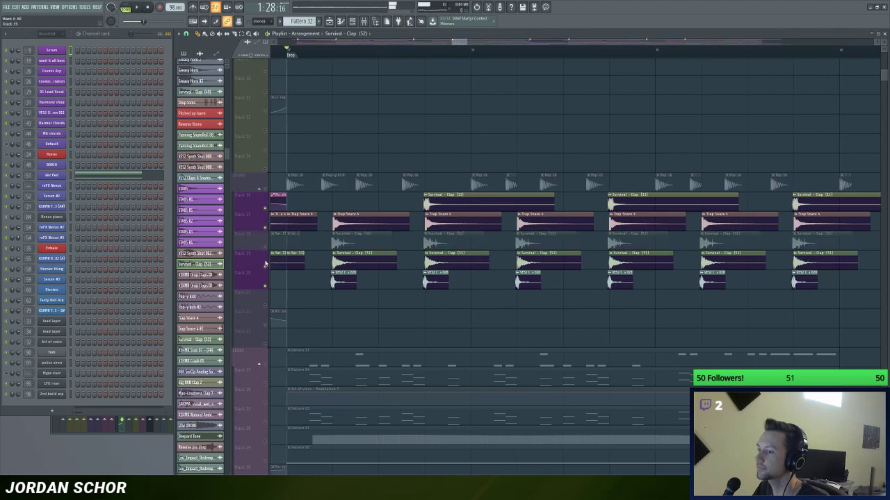
pyautogui.click(266, 267)
pyautogui.click(265, 287)
pyautogui.doubleClick(355, 216)
pyautogui.moveTo(323, 127); pyautogui.dragTo(359, 108)
pyautogui.click(448, 100)
pyautogui.press('space')
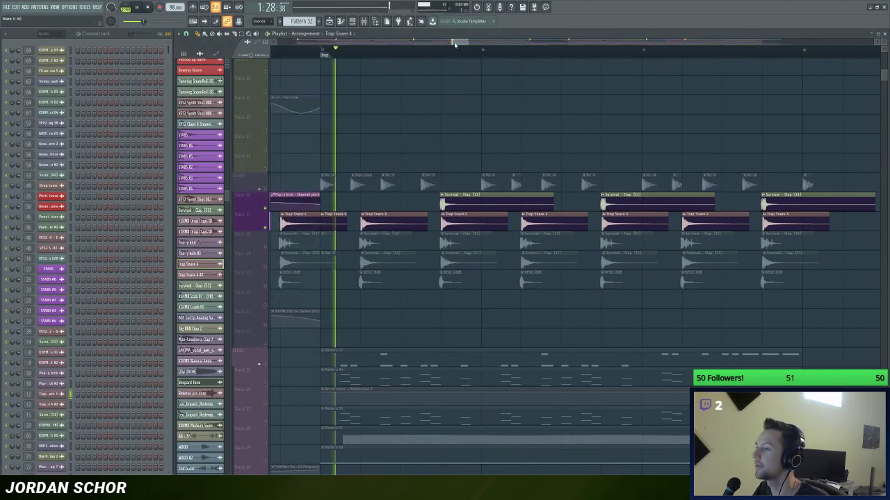
# Step: Turn all playlist tracks back on, mute the three layers below Trap Snare 4, and play the full Drop without them
pyautogui.rightClick(265, 189)
pyautogui.rightClick(265, 189)
pyautogui.press('space')
pyautogui.click(264, 247)
pyautogui.click(265, 267)
pyautogui.click(265, 284)
pyautogui.press('space')
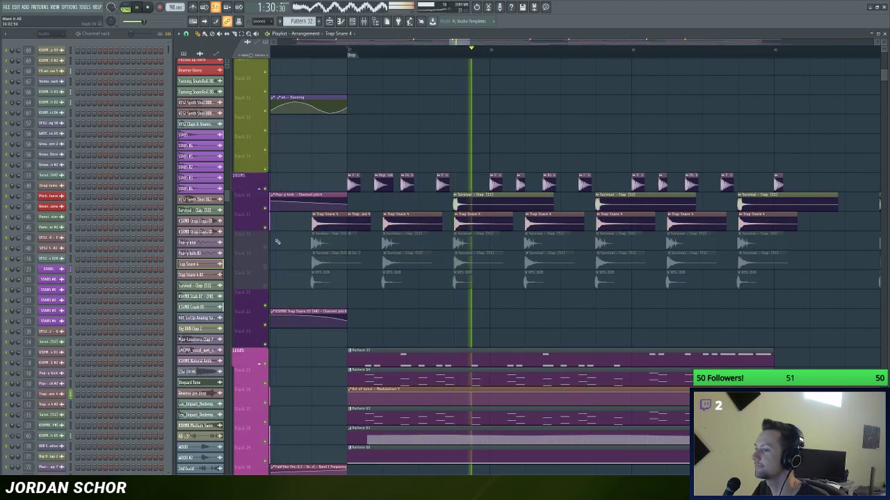
# Step: Unmute the three clap layers below Trap Snare 4 during playback, and stop after comparing the Drop
pyautogui.moveTo(264, 247); pyautogui.dragTo(265, 287)
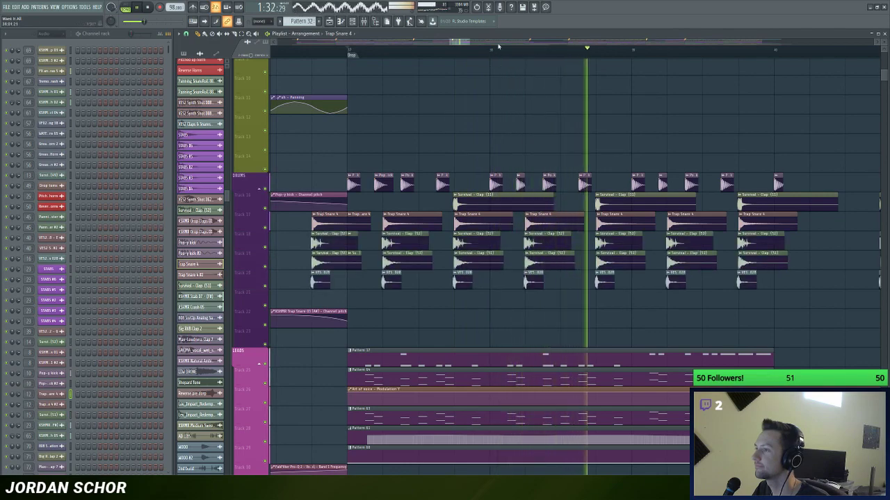
pyautogui.scroll(-3, 460, 43)
pyautogui.moveTo(487, 42); pyautogui.dragTo(479, 43)
pyautogui.press('space')
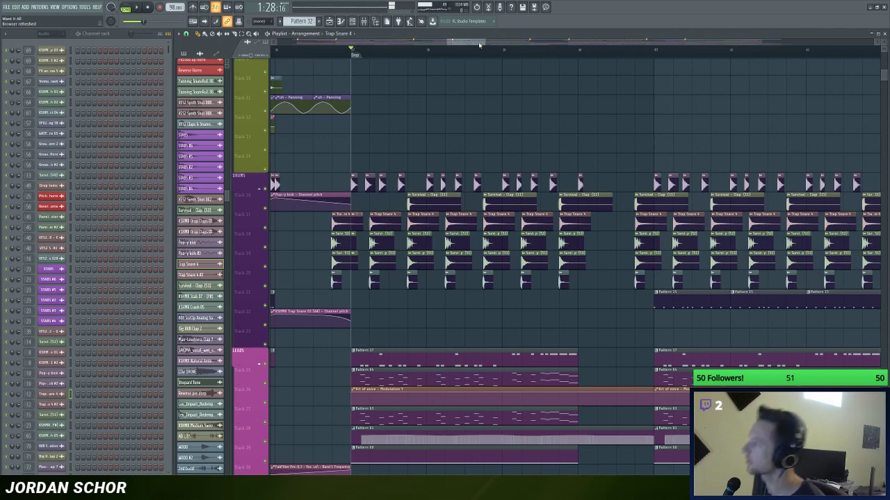
# Step: Open the 01 Lead Vocal notes of Pattern 17 from the Drop's leads in the piano roll and play them
pyautogui.moveTo(479, 44); pyautogui.dragTo(474, 43)
pyautogui.scroll(-4, 557, 183)
pyautogui.scroll(1, 499, 174)
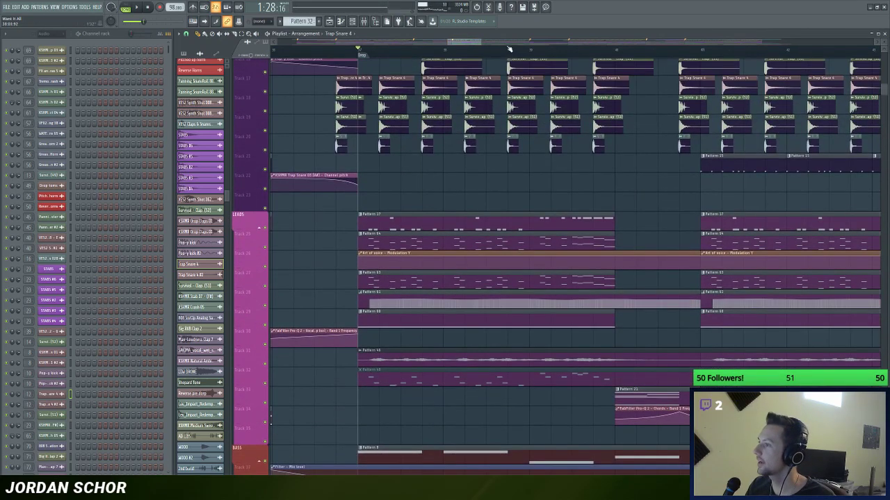
pyautogui.scroll(-2, 513, 51)
pyautogui.scroll(5, 563, 95)
pyautogui.moveTo(500, 43); pyautogui.dragTo(481, 43)
pyautogui.scroll(-4, 466, 162)
pyautogui.click(427, 260)
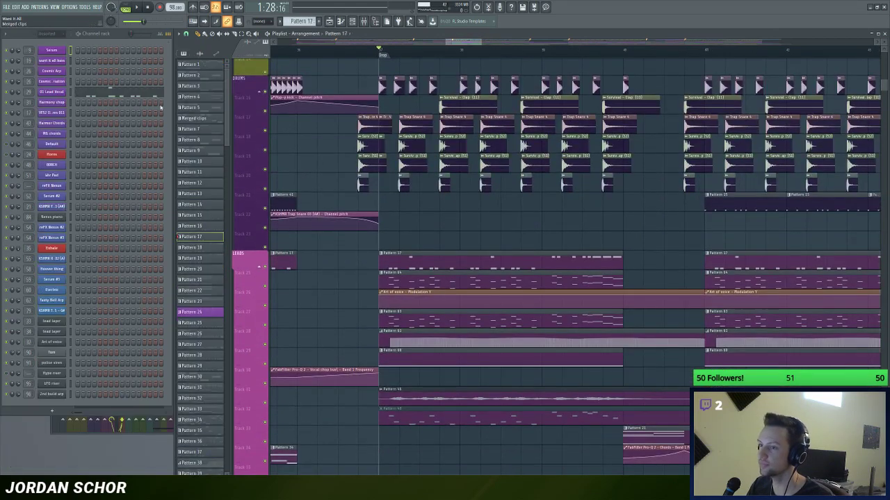
pyautogui.click(81, 96)
pyautogui.scroll(3, 330, 45)
pyautogui.scroll(4, 373, 144)
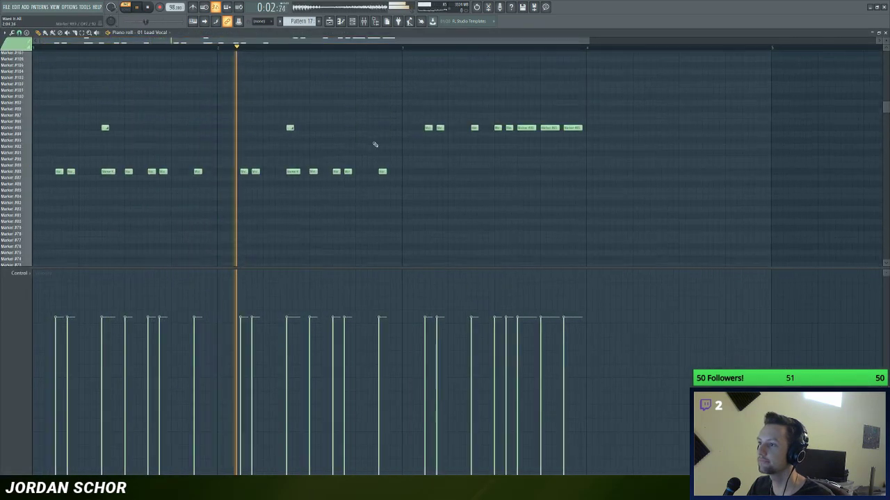
# Step: Enlarge the note area over the control lane, play the rest of the vocal chops, and close the piano roll
pyautogui.scroll(-1, 386, 40)
pyautogui.moveTo(399, 268); pyautogui.dragTo(431, 472)
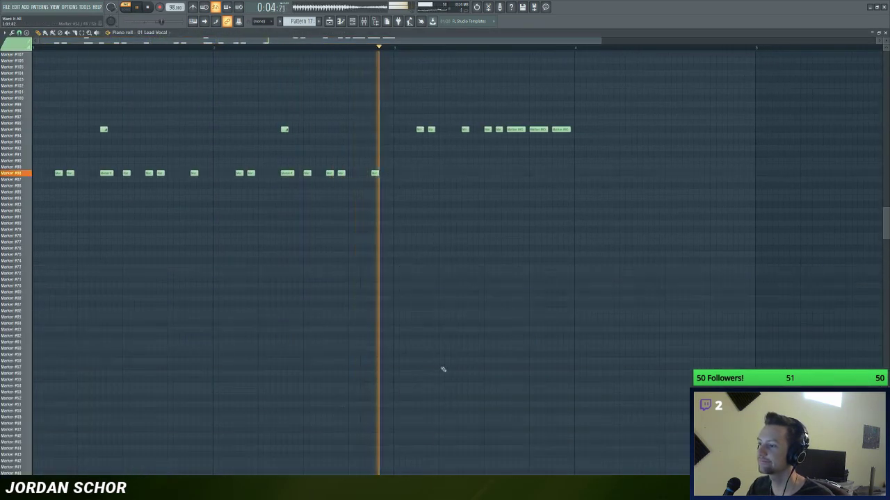
pyautogui.scroll(3, 522, 272)
pyautogui.scroll(2, 503, 46)
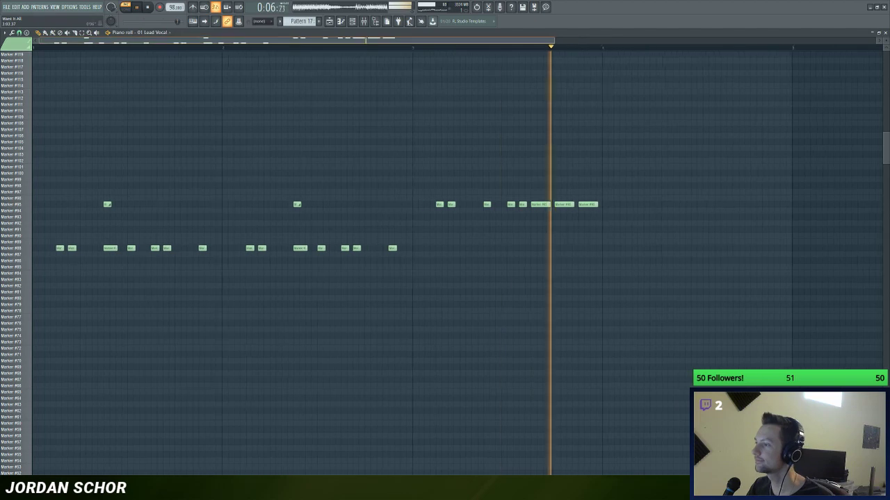
pyautogui.press('space')
pyautogui.press('F5')
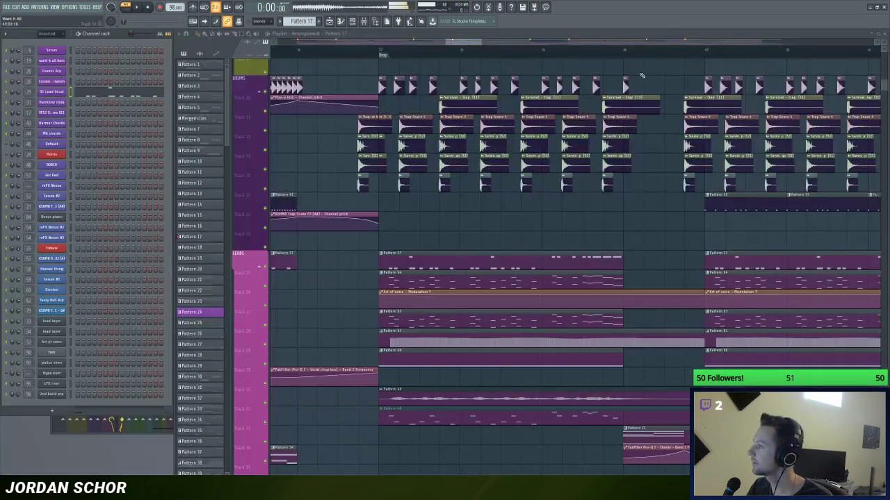
# Step: Open the Slicex instrument of the 01 Lead Vocal channel and examine its sliced vocal sample
pyautogui.click(56, 91)
pyautogui.moveTo(334, 78); pyautogui.dragTo(375, 72)
pyautogui.scroll(4, 596, 186)
pyautogui.scroll(-4, 596, 186)
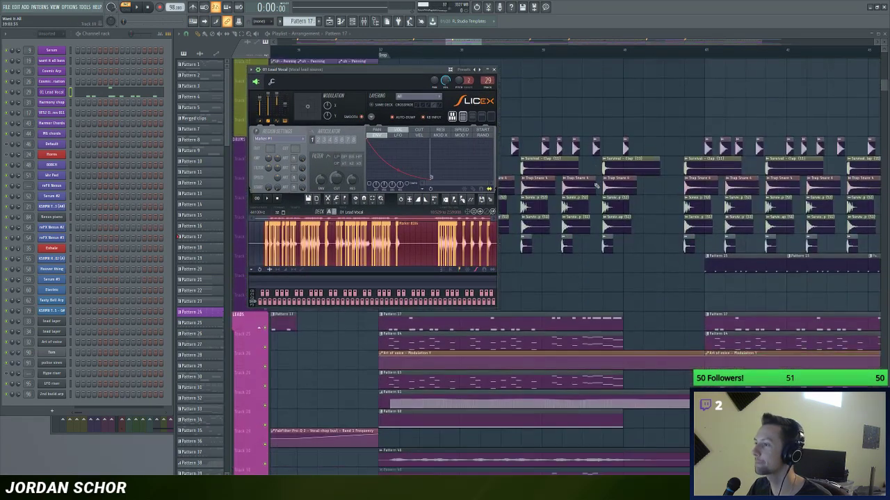
pyautogui.moveTo(395, 76); pyautogui.dragTo(399, 72)
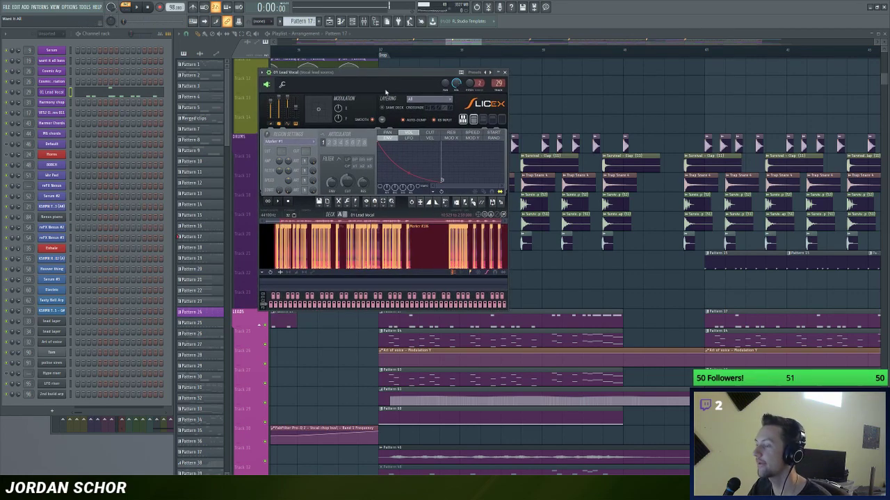
pyautogui.moveTo(386, 91); pyautogui.dragTo(383, 90)
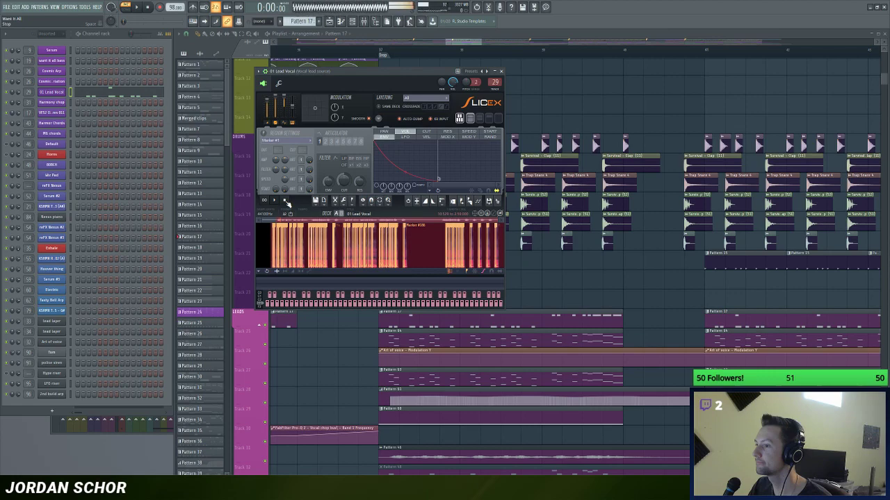
pyautogui.moveTo(369, 85)
pyautogui.mouseDown()
pyautogui.moveTo(350, 82)
pyautogui.moveTo(356, 76)
pyautogui.mouseUp()
# Step: Show the mixer with the Vocal lead source insert that Slicex feeds, and close the Slicex window
pyautogui.click(363, 21)
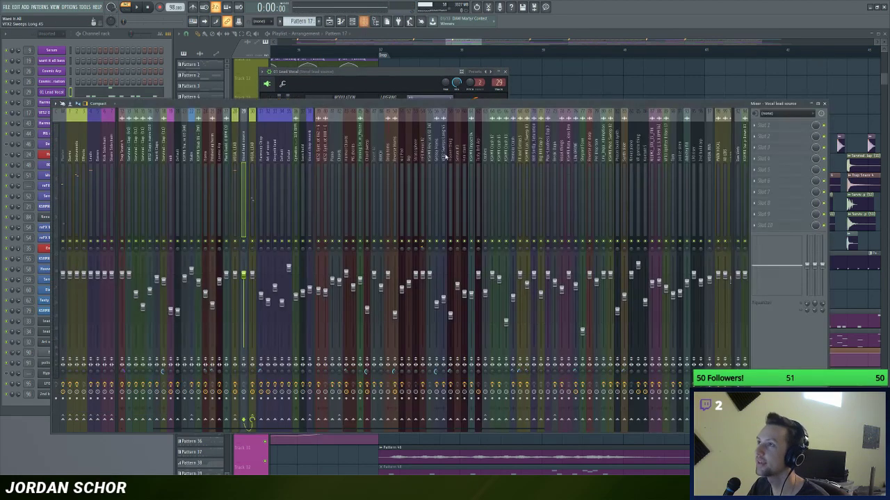
pyautogui.moveTo(388, 105); pyautogui.dragTo(390, 115)
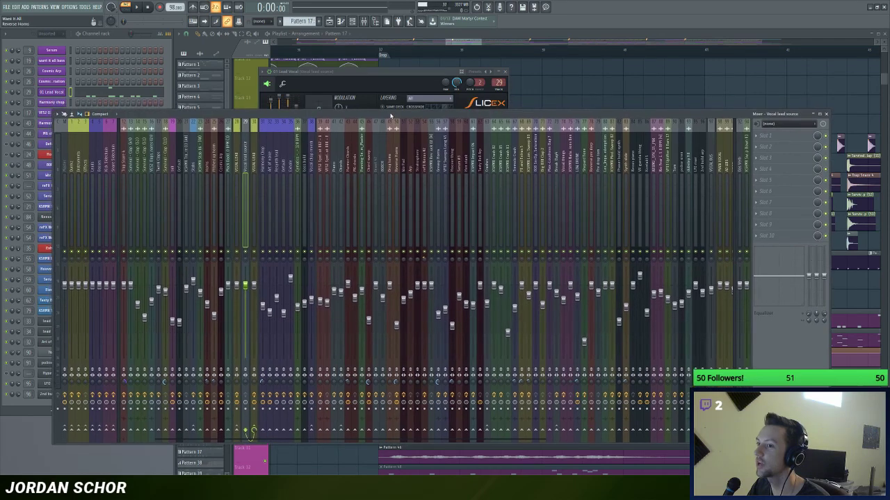
pyautogui.moveTo(349, 83); pyautogui.dragTo(391, 78)
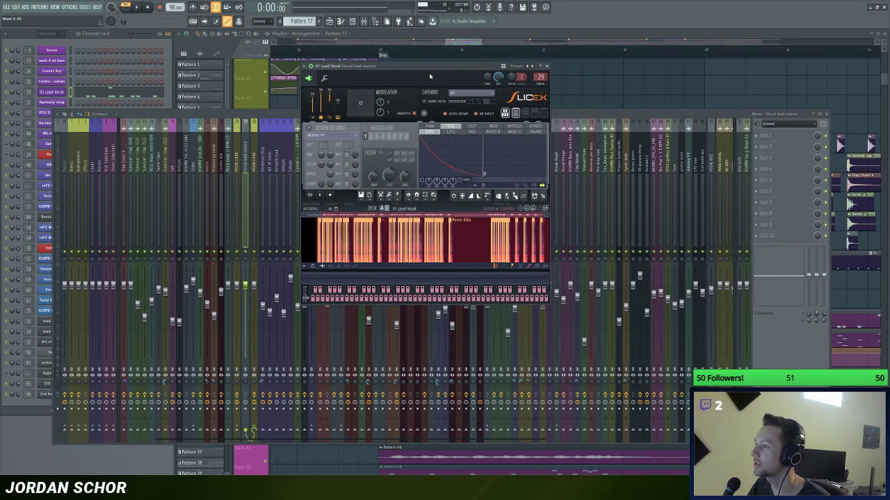
pyautogui.moveTo(429, 77); pyautogui.dragTo(423, 75)
pyautogui.click(540, 66)
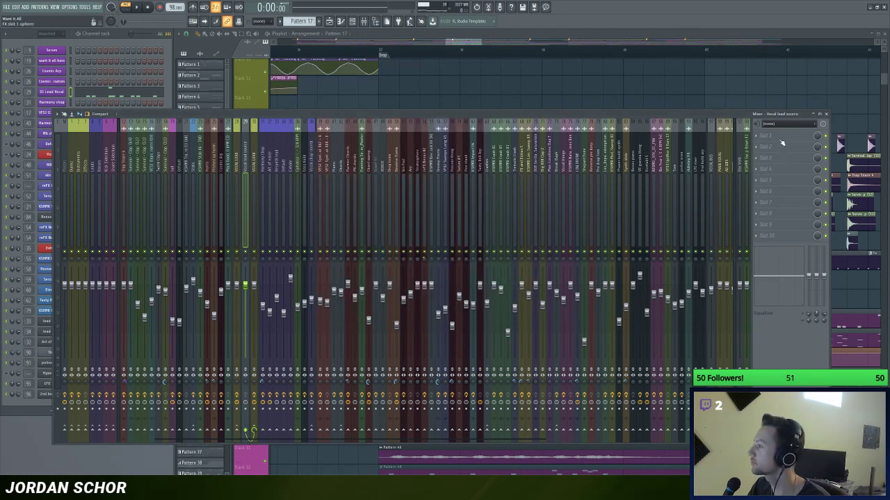
# Step: Play the vocal chop pattern and watch its signal on the mixer's vocal inserts
pyautogui.click(114, 36)
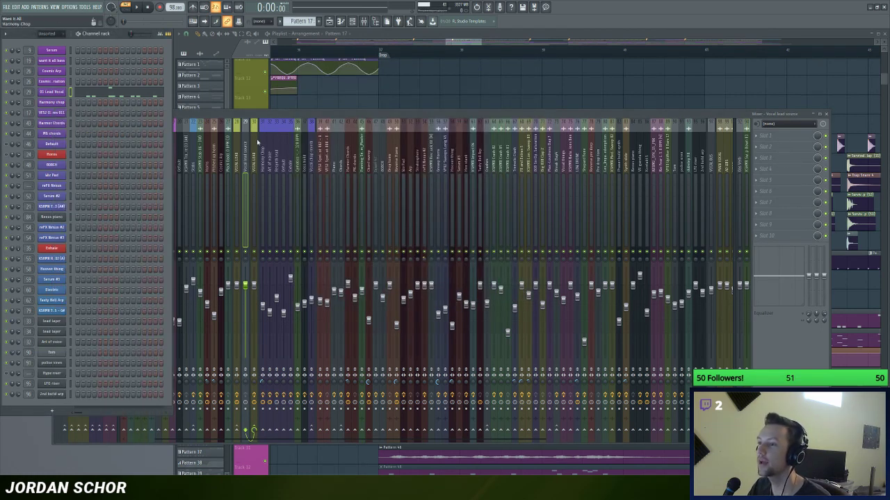
pyautogui.click(236, 155)
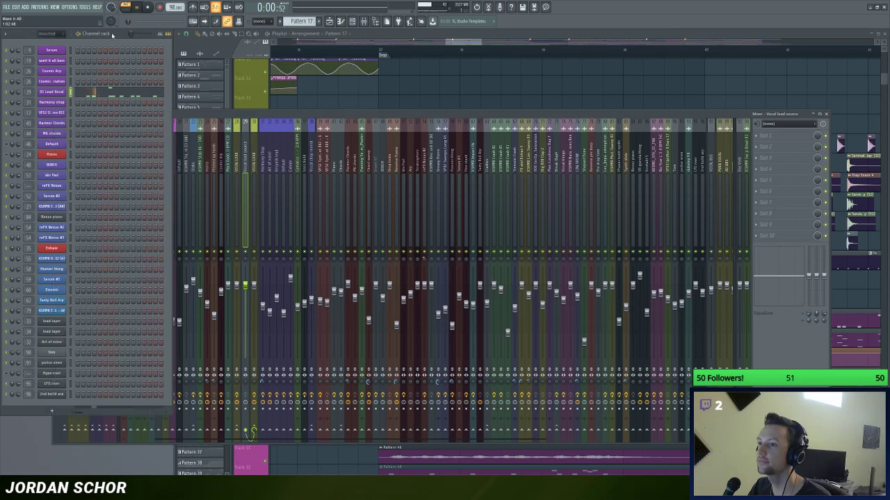
pyautogui.press('space')
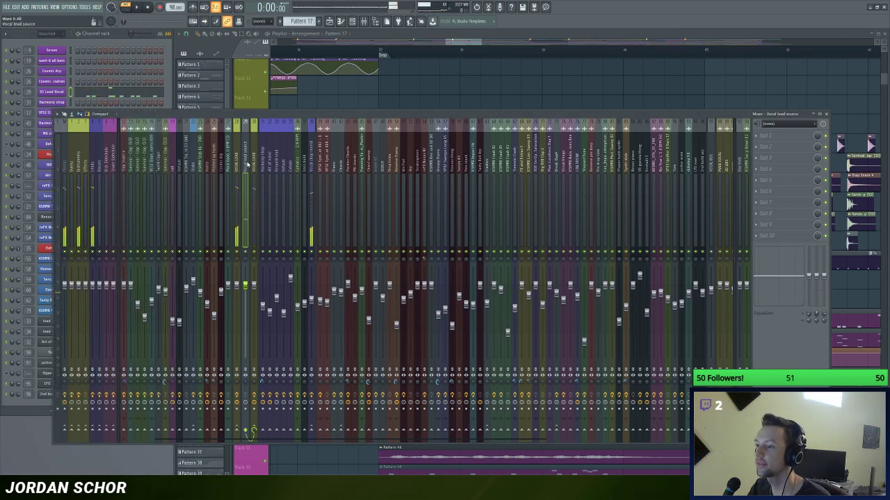
# Step: Open the Pitcher effect on the VOCAL LEAD insert and play the vocal chops through it
pyautogui.click(255, 168)
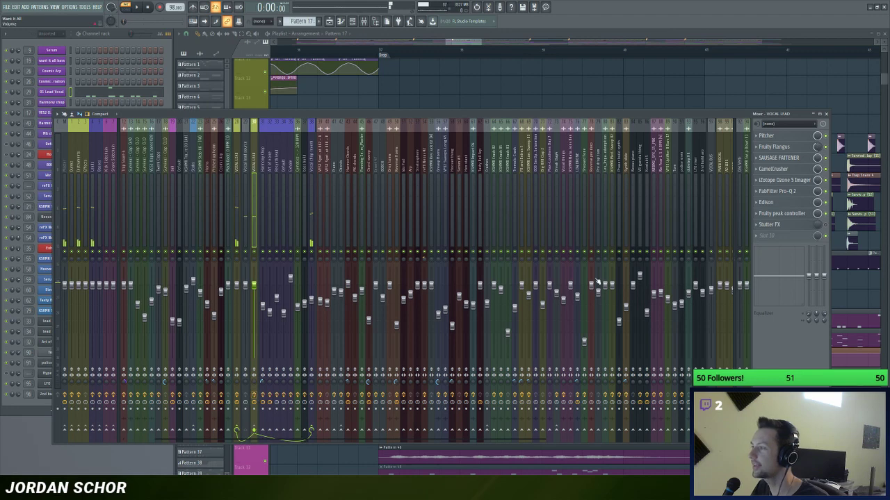
pyautogui.click(792, 137)
pyautogui.moveTo(325, 108); pyautogui.dragTo(475, 92)
pyautogui.press('space')
pyautogui.press('space')
# Step: Detach the Pitcher window, view it side by side with the lead vocal's Slicex, and close Slicex
pyautogui.click(348, 89)
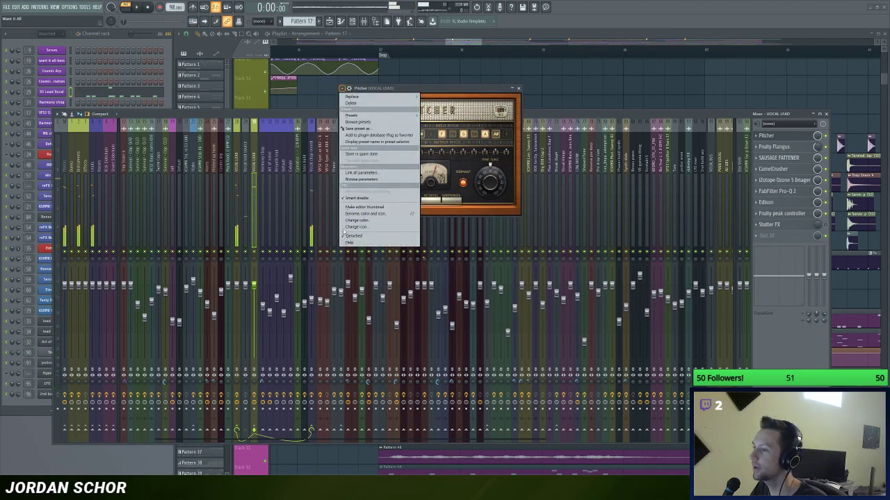
pyautogui.click(54, 92)
pyautogui.moveTo(477, 68); pyautogui.dragTo(184, 97)
pyautogui.moveTo(377, 89); pyautogui.dragTo(472, 91)
pyautogui.moveTo(142, 101); pyautogui.dragTo(300, 91)
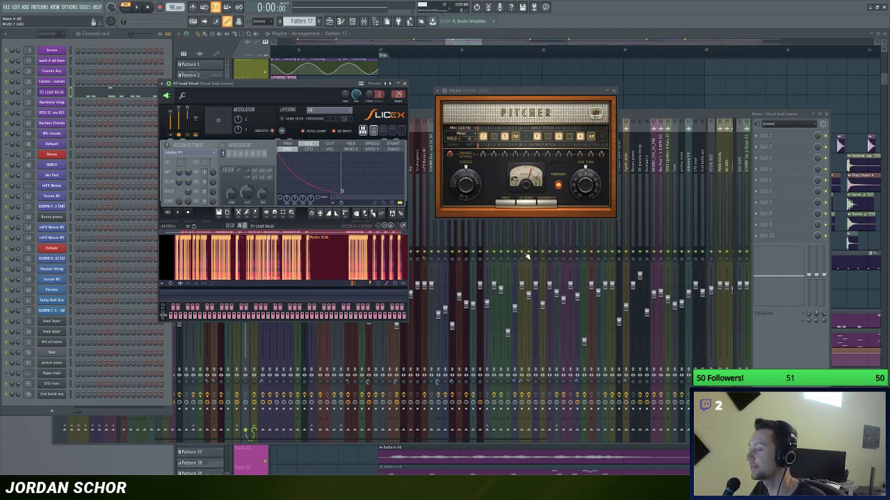
pyautogui.click(405, 83)
# Step: Reopen the 01 Lead Vocal piano roll and audition single slices, including Marker #70 and Marker #88, with Pitcher in view
pyautogui.click(70, 94)
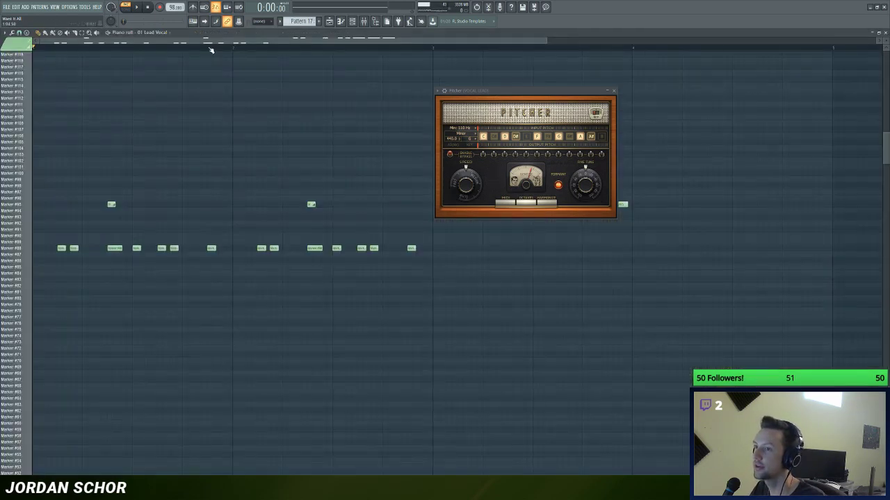
pyautogui.scroll(-4, 94, 183)
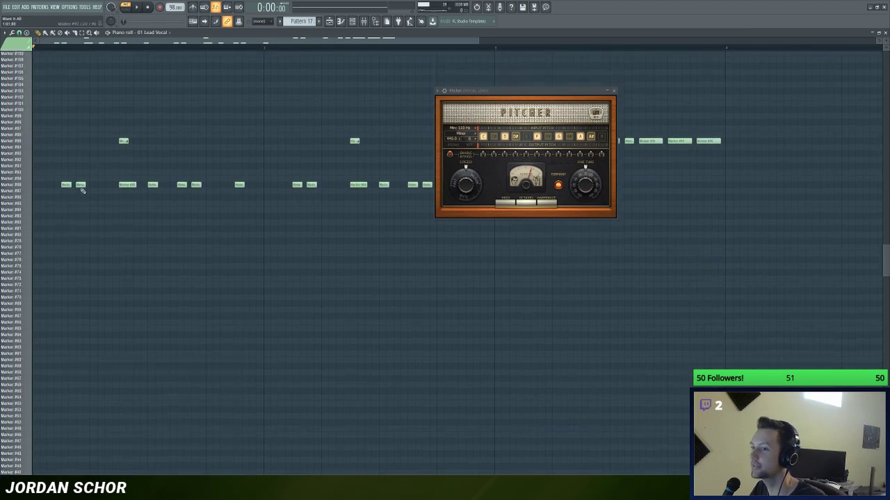
pyautogui.click(24, 248)
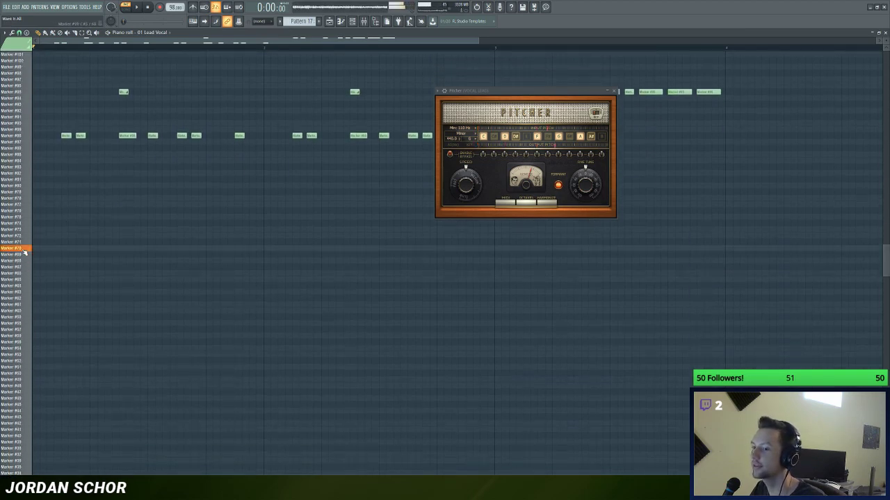
pyautogui.click(29, 179)
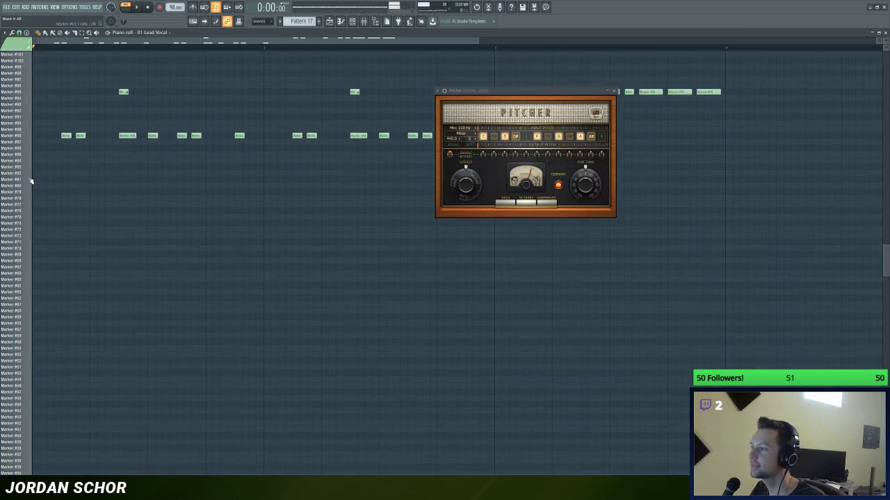
pyautogui.click(30, 131)
pyautogui.click(30, 136)
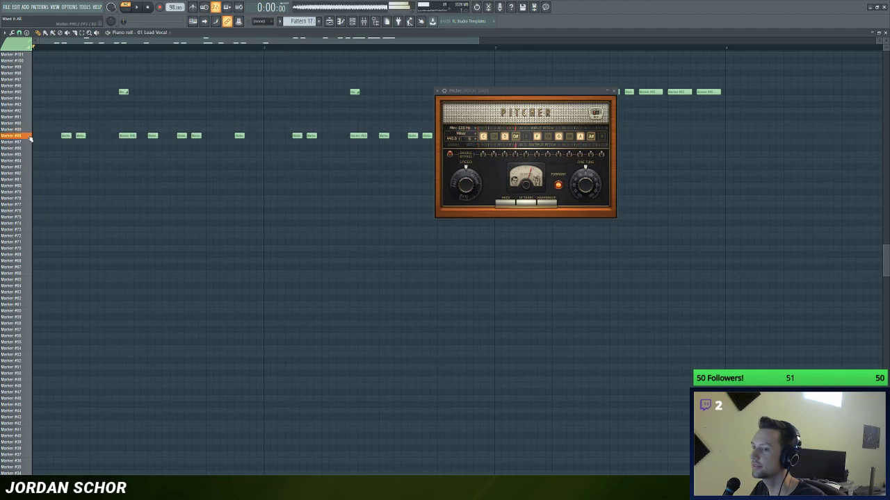
# Step: Look over the vocal chop notes and move the Pitcher window clear of them
pyautogui.scroll(5, 287, 74)
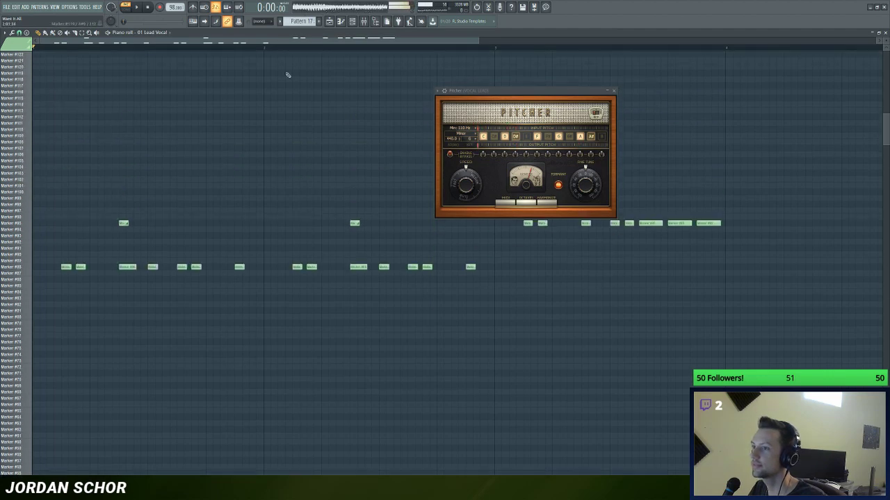
pyautogui.scroll(-3, 287, 54)
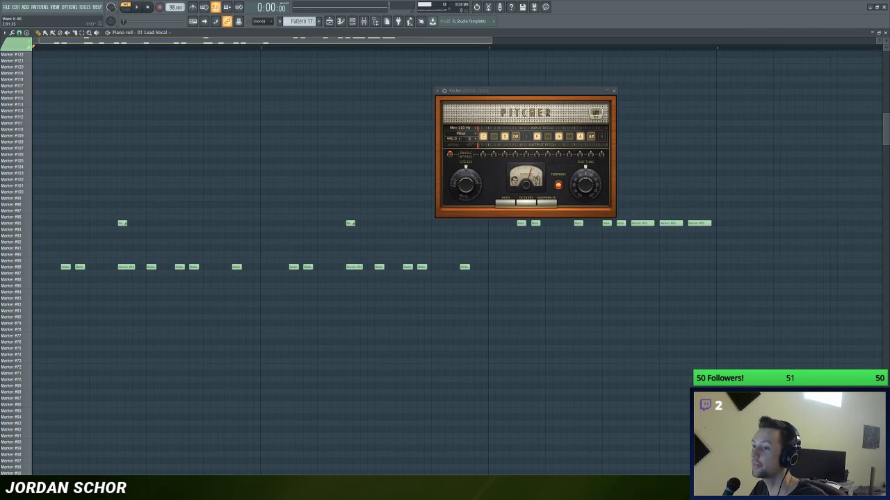
pyautogui.scroll(-1, 284, 42)
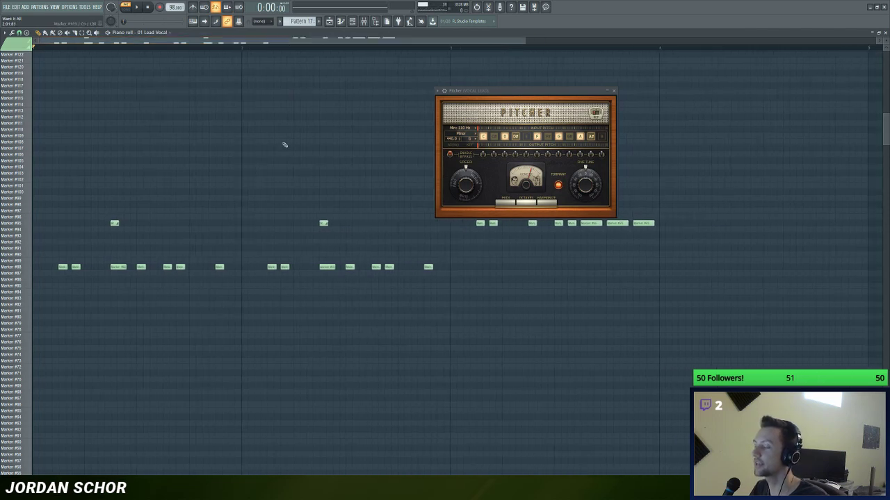
pyautogui.scroll(1, 326, 45)
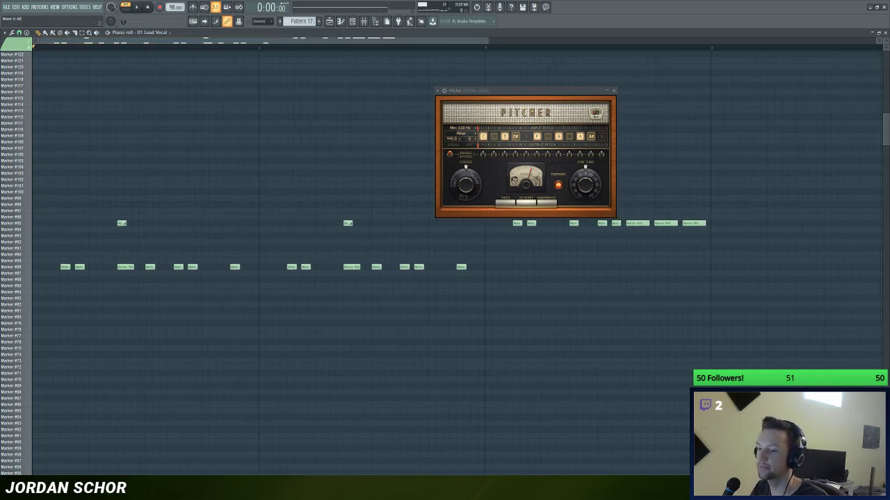
pyautogui.moveTo(494, 92); pyautogui.dragTo(496, 71)
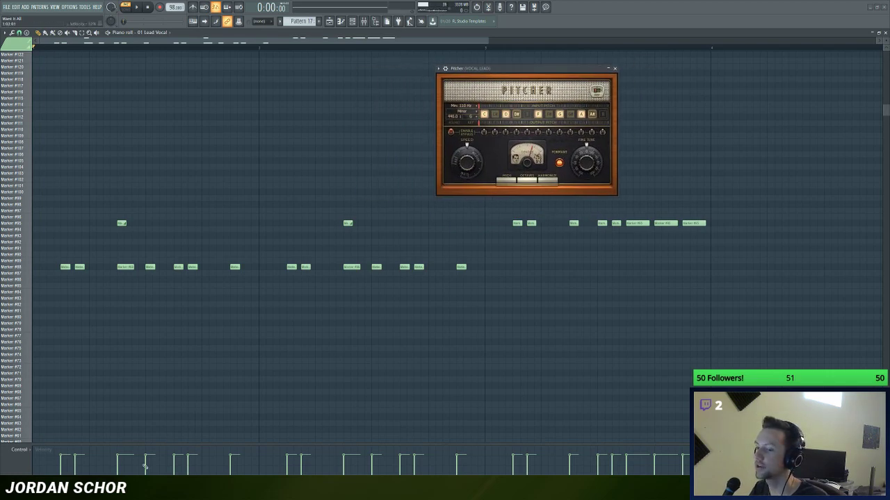
# Step: Enlarge the lead vocal piano roll's control lane and switch it to show the notes' fine pitch
pyautogui.moveTo(153, 445); pyautogui.dragTo(137, 304)
pyautogui.click(17, 363)
pyautogui.click(37, 405)
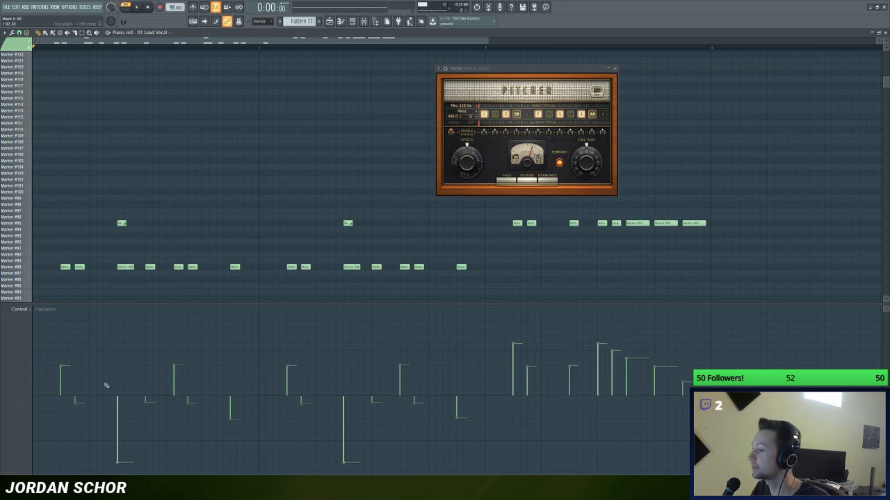
pyautogui.moveTo(516, 69); pyautogui.dragTo(541, 71)
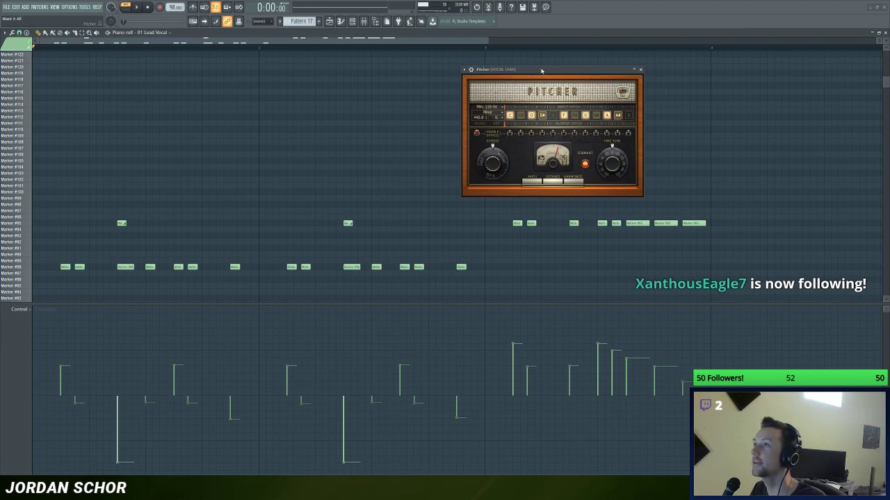
pyautogui.moveTo(540, 70); pyautogui.dragTo(590, 71)
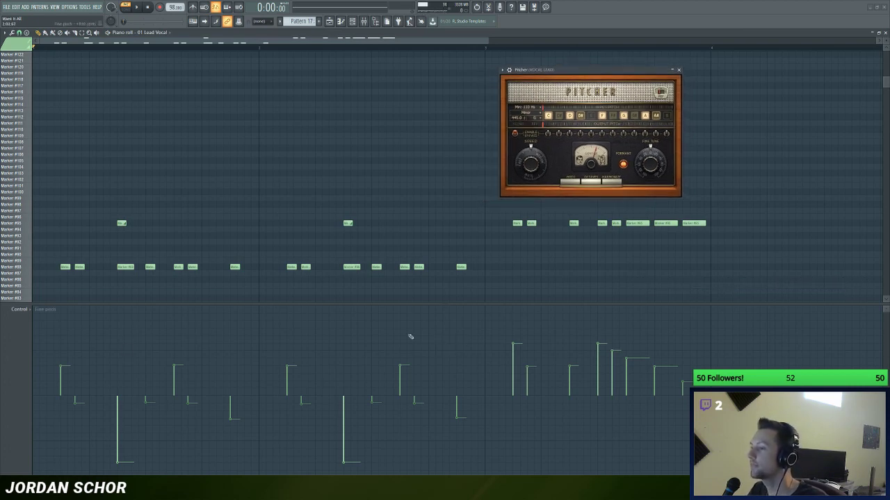
pyautogui.moveTo(559, 77); pyautogui.dragTo(578, 73)
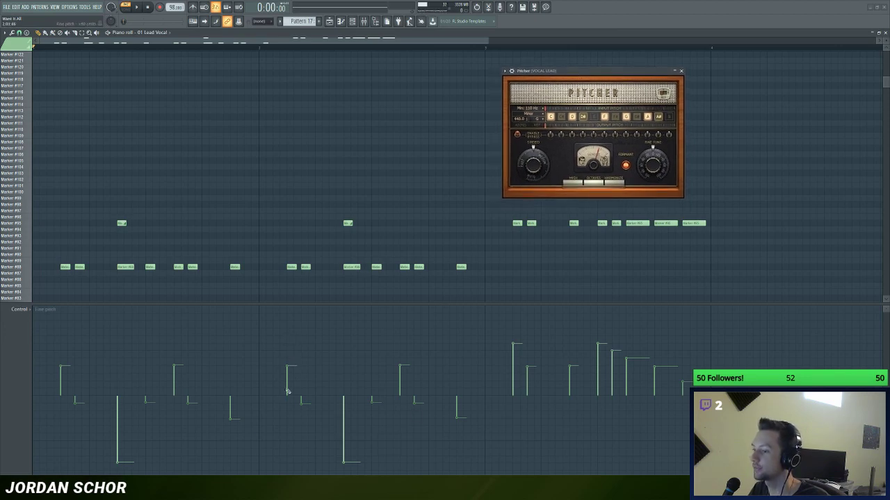
pyautogui.moveTo(565, 71); pyautogui.dragTo(582, 64)
pyautogui.moveTo(579, 65); pyautogui.dragTo(577, 66)
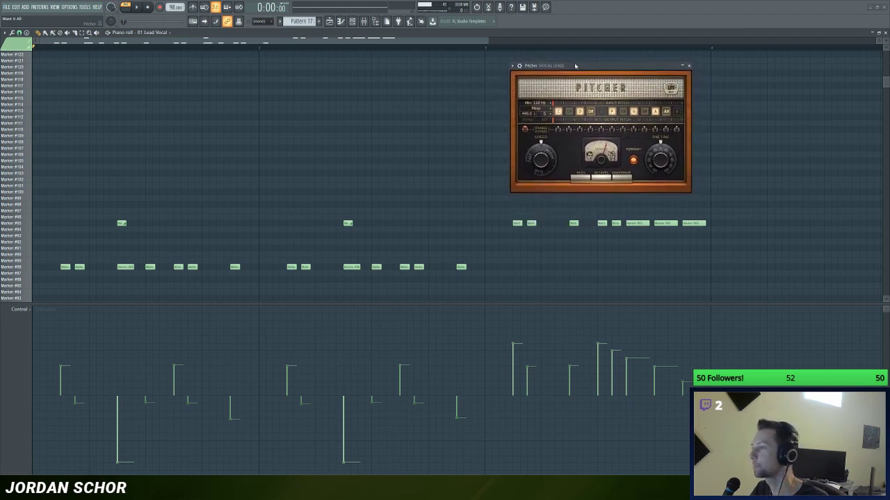
pyautogui.moveTo(575, 65); pyautogui.dragTo(573, 64)
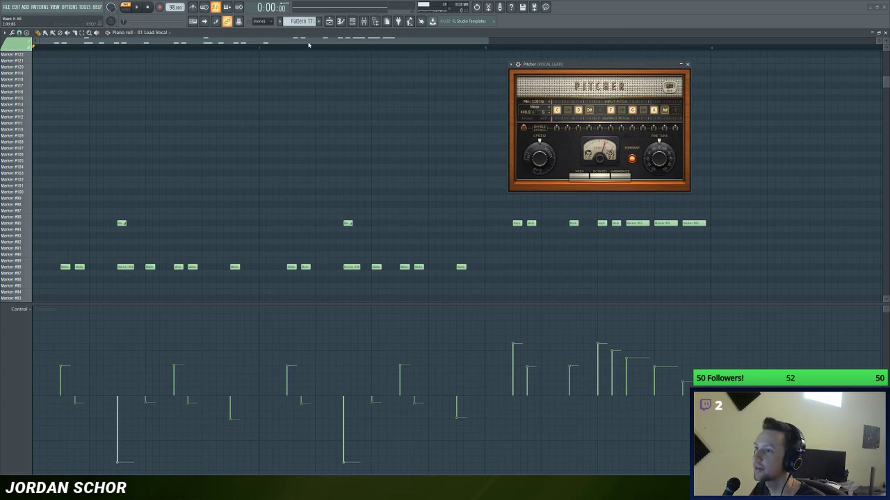
# Step: Audition the first few vocal chops individually with the playback tool, then return to the draw tool
pyautogui.scroll(3, 309, 44)
pyautogui.press('y')
pyautogui.click(76, 285)
pyautogui.click(90, 286)
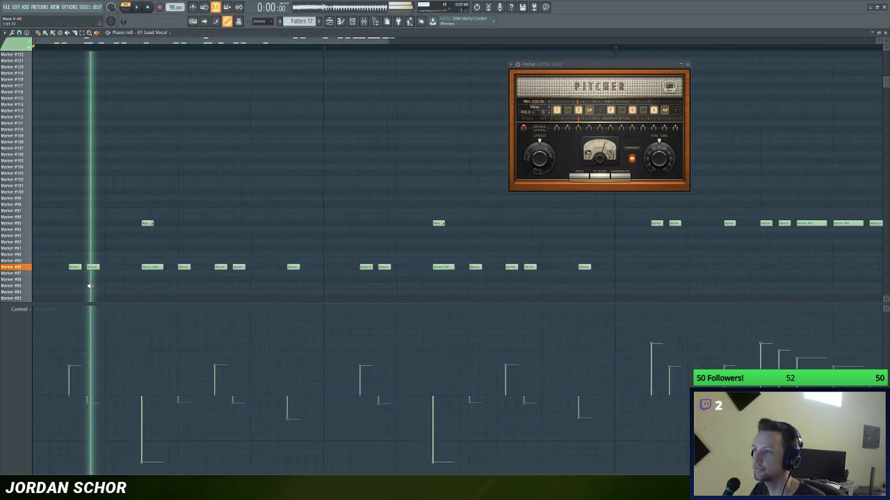
pyautogui.click(89, 285)
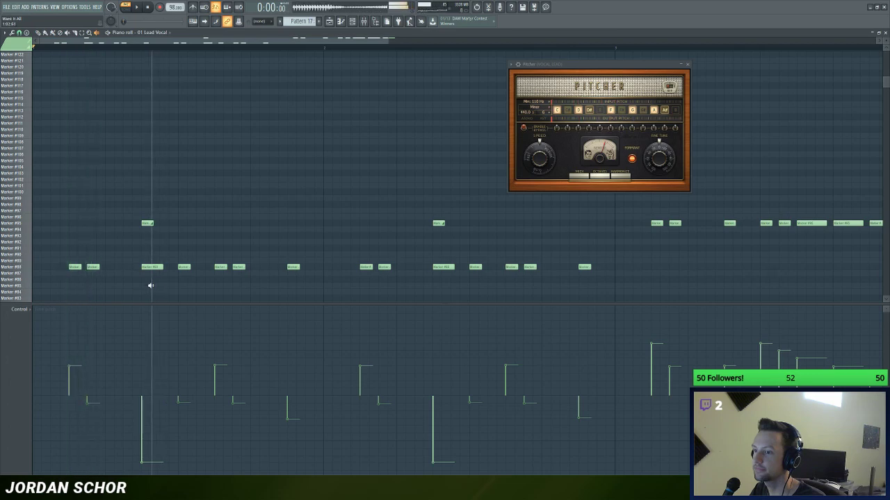
pyautogui.click(147, 286)
pyautogui.click(215, 202)
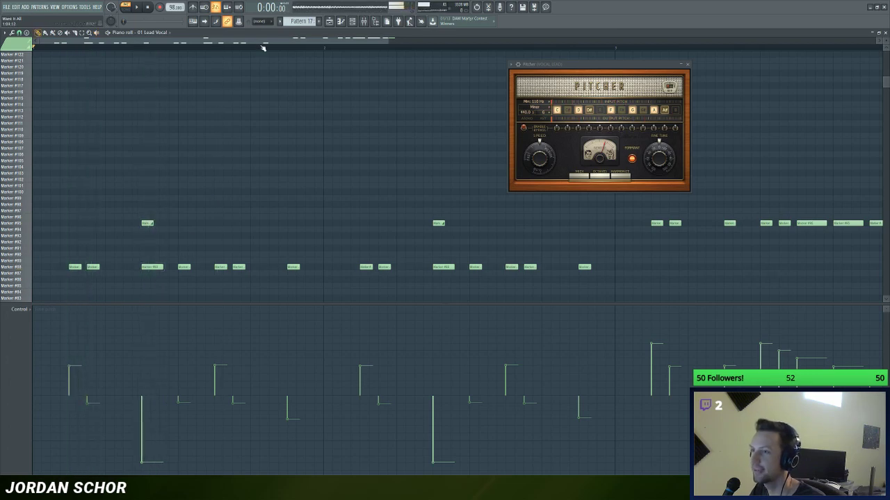
pyautogui.press('p')
# Step: Play the opening Marker #88 chops of Pattern 17 from the start and stop playback
pyautogui.scroll(-2, 260, 41)
pyautogui.scroll(1, 260, 41)
pyautogui.press('space')
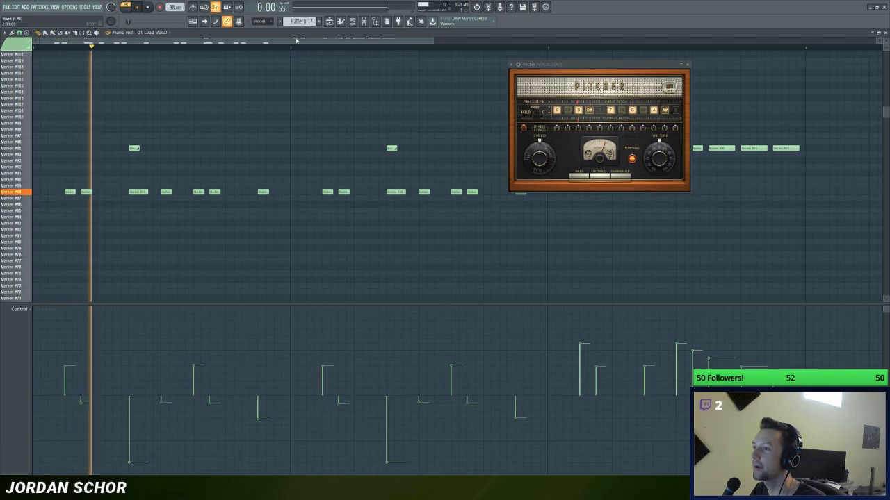
pyautogui.scroll(-2, 295, 42)
pyautogui.scroll(1, 296, 42)
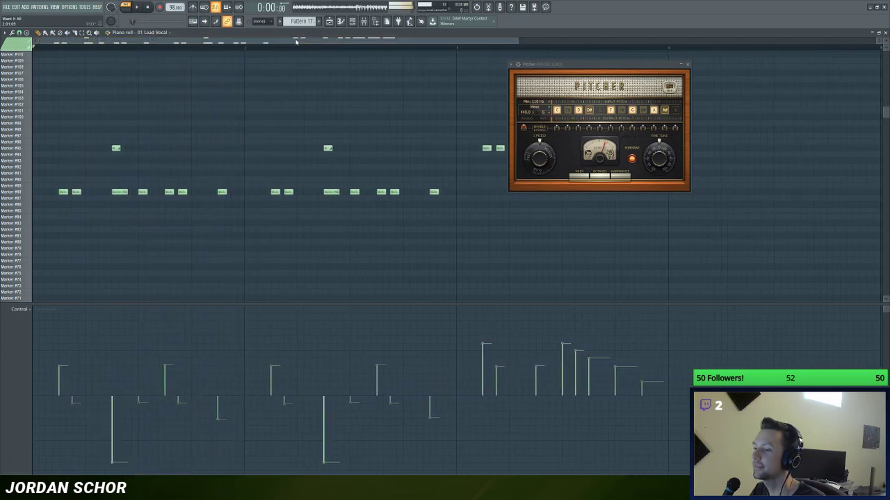
pyautogui.press('space')
pyautogui.scroll(-2, 296, 42)
pyautogui.scroll(2, 295, 43)
pyautogui.scroll(1, 295, 42)
pyautogui.scroll(-1, 294, 43)
pyautogui.scroll(1, 295, 43)
pyautogui.scroll(-1, 295, 42)
pyautogui.scroll(1, 294, 42)
pyautogui.scroll(-1, 295, 42)
pyautogui.scroll(1, 294, 43)
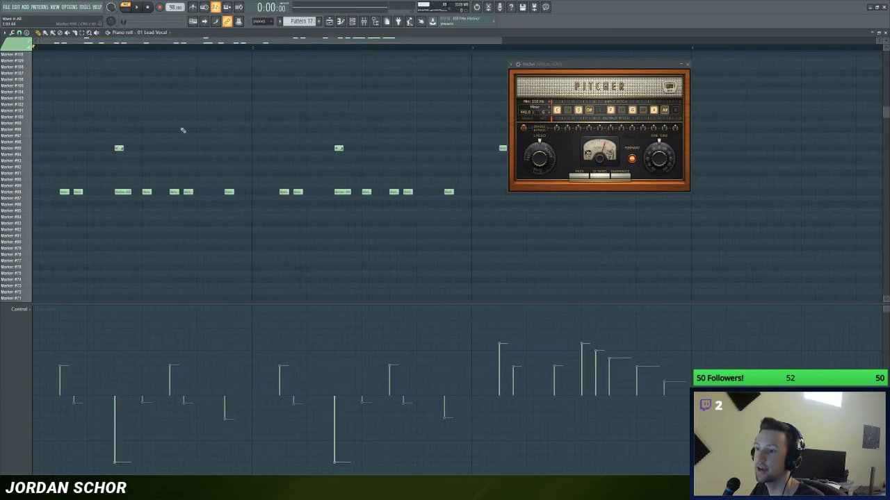
# Step: Play the first two bars of vocal chops through Pitcher and examine the long Marker #88 chop in bar 1
pyautogui.press('space')
pyautogui.scroll(1, 306, 41)
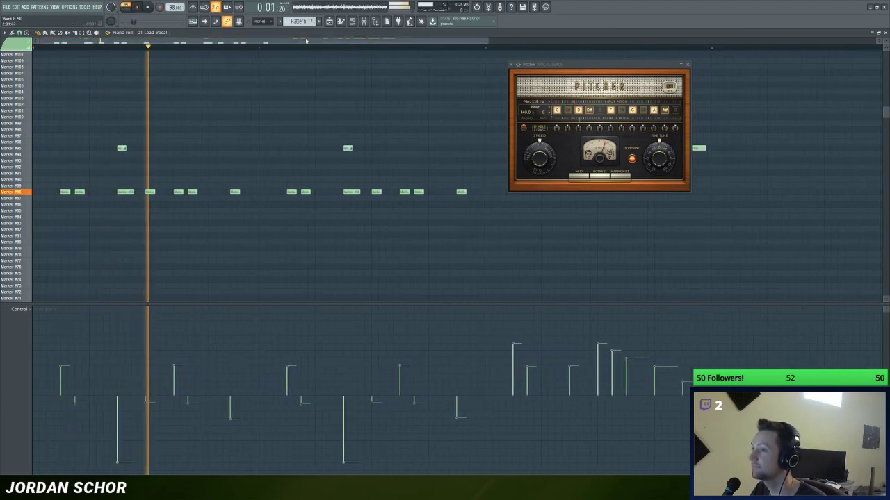
pyautogui.scroll(-2, 306, 41)
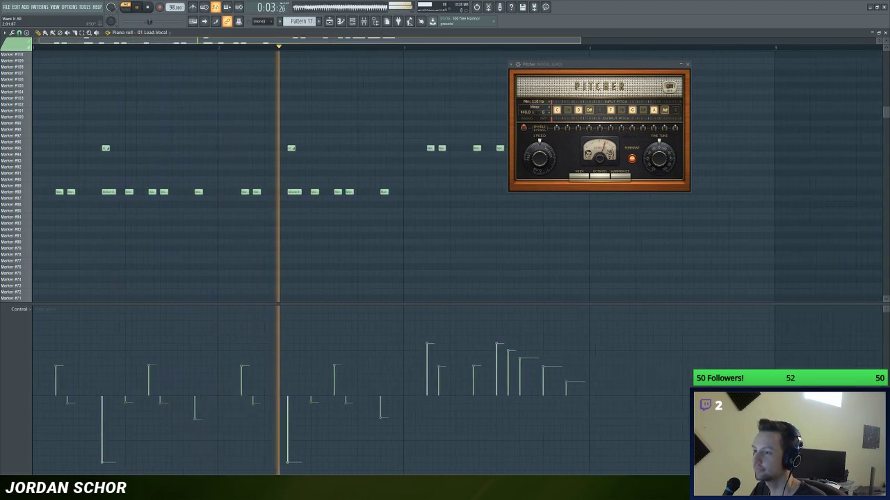
pyautogui.press('space')
pyautogui.scroll(2, 306, 173)
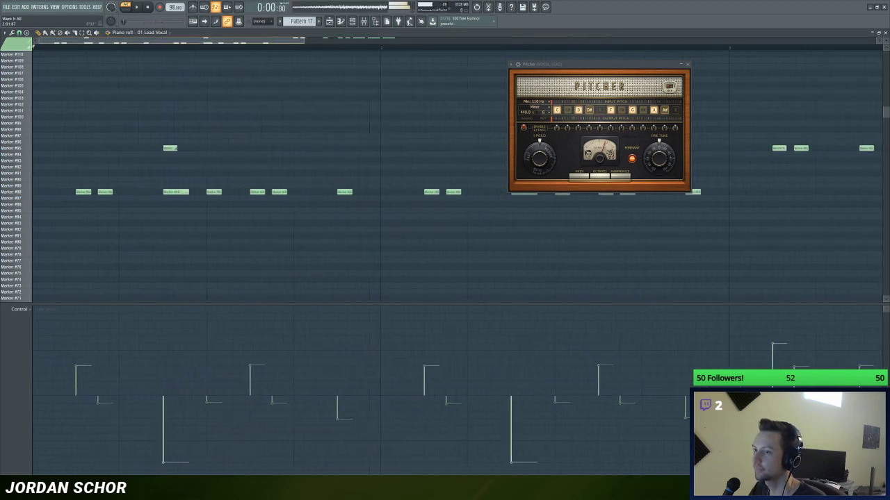
pyautogui.click(253, 163)
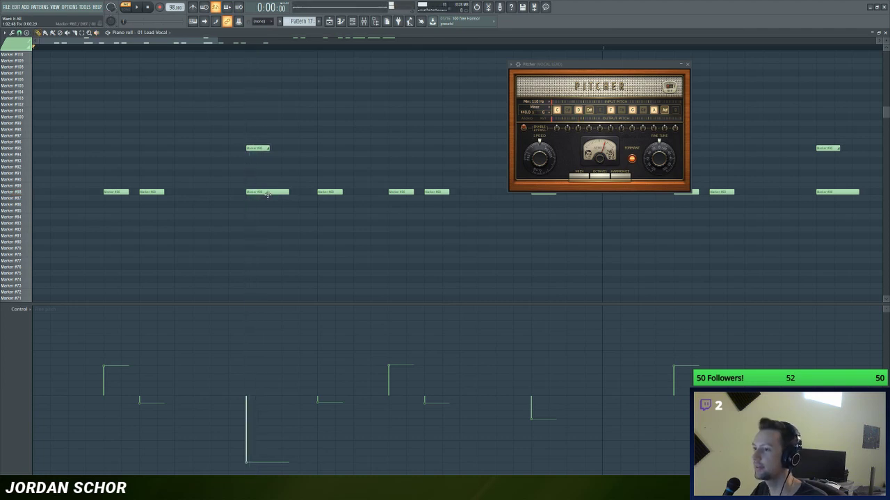
pyautogui.click(279, 212)
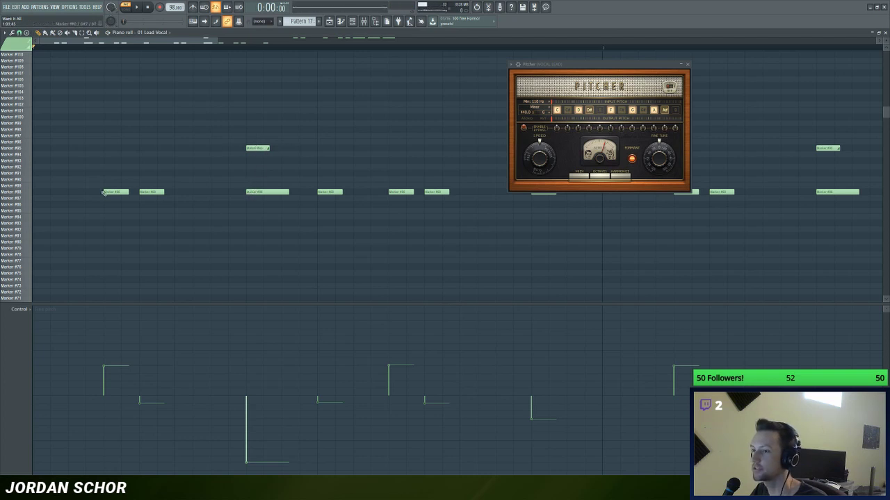
# Step: Go to the Marker #95 chops in bar 3, audition them, and set playback to start from bar 3
pyautogui.moveTo(217, 41); pyautogui.dragTo(547, 41)
pyautogui.moveTo(392, 40); pyautogui.dragTo(358, 44)
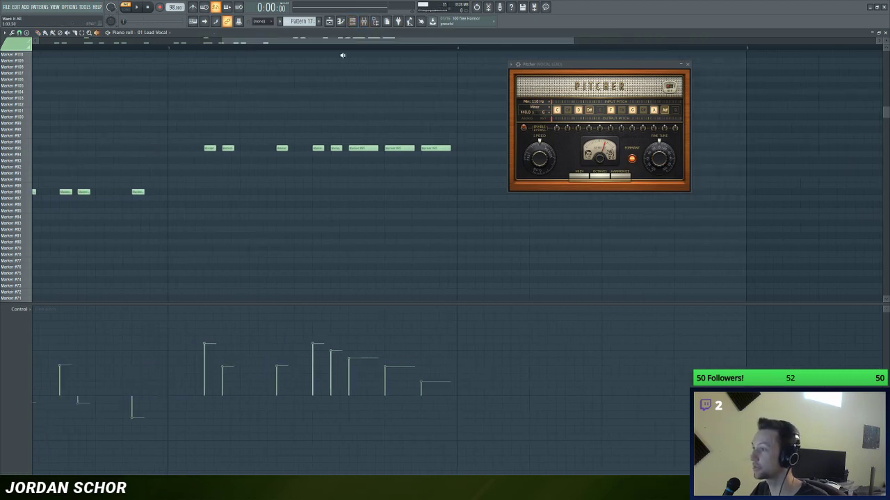
pyautogui.click(219, 174)
pyautogui.click(274, 178)
pyautogui.moveTo(278, 178); pyautogui.dragTo(281, 180)
pyautogui.click(171, 48)
pyautogui.press('space')
pyautogui.moveTo(295, 40); pyautogui.dragTo(329, 42)
pyautogui.press('space')
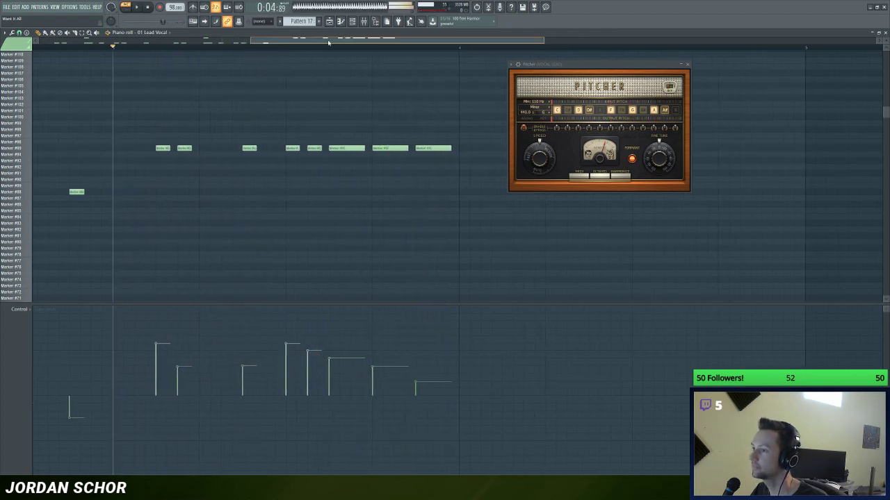
# Step: Shift the Pitcher window slightly, test playback briefly, and frame the bar 3 chops in the piano roll
pyautogui.moveTo(345, 160)
pyautogui.mouseDown()
pyautogui.moveTo(357, 206)
pyautogui.moveTo(349, 212)
pyautogui.mouseUp()
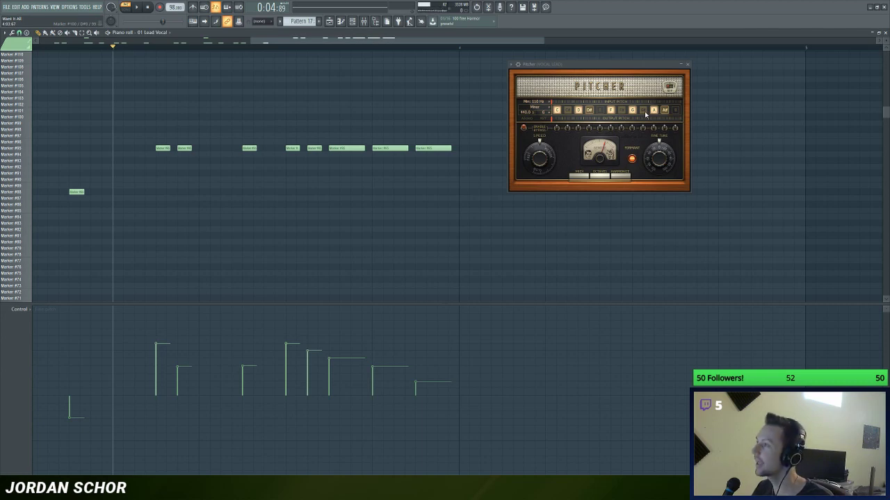
pyautogui.moveTo(579, 68); pyautogui.dragTo(608, 81)
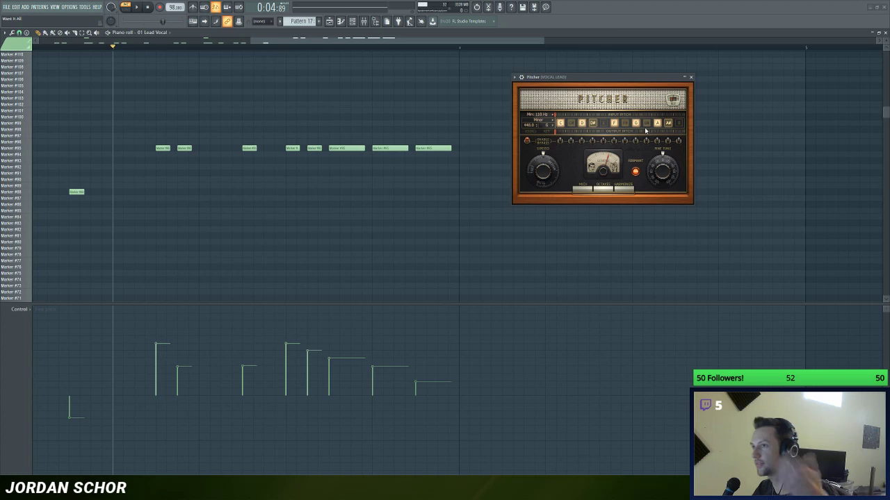
pyautogui.moveTo(587, 82); pyautogui.dragTo(570, 86)
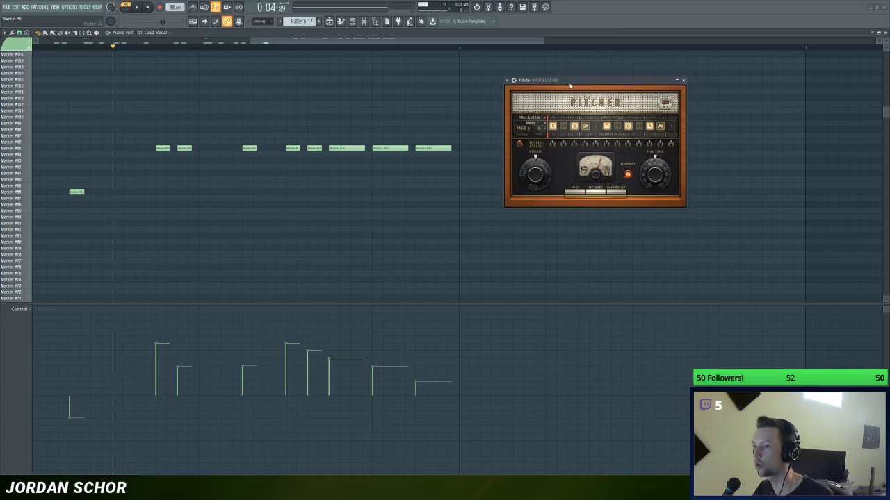
pyautogui.press('space')
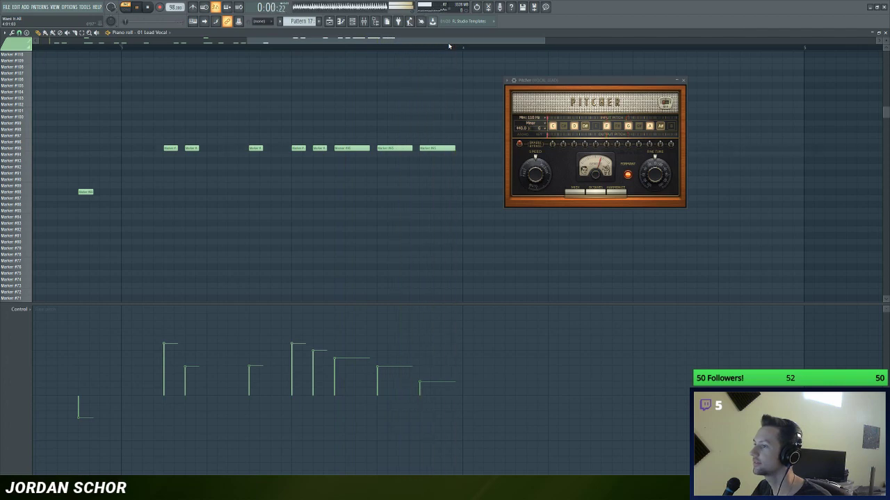
pyautogui.press('space')
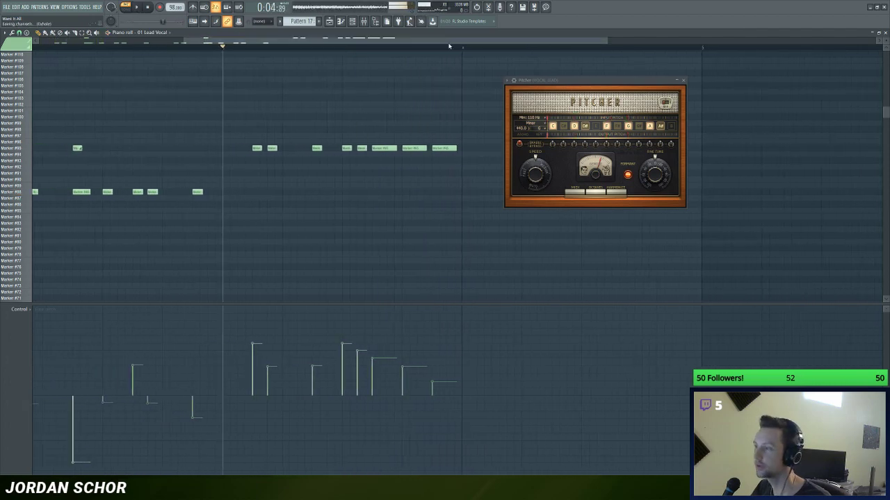
pyautogui.moveTo(447, 43); pyautogui.dragTo(472, 98)
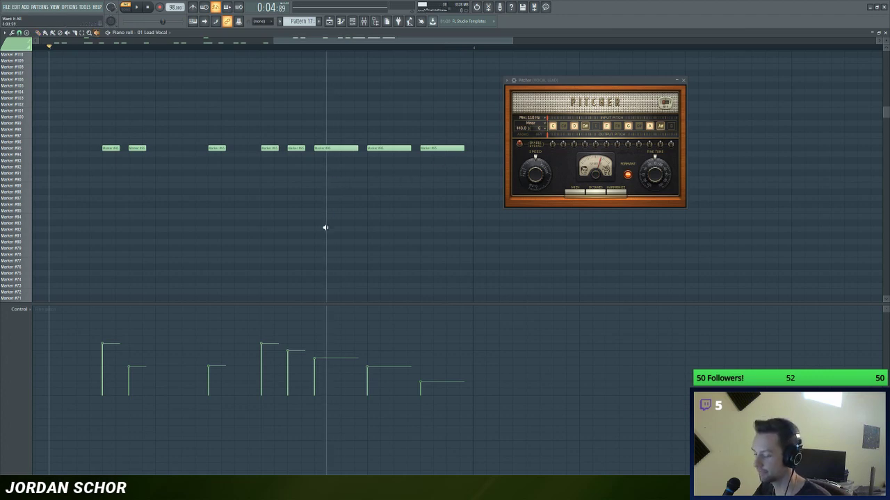
# Step: Set the first long Marker #95 chop in bar 3 to the same fine pitch as the chop before it, replaying the bar
pyautogui.press('space')
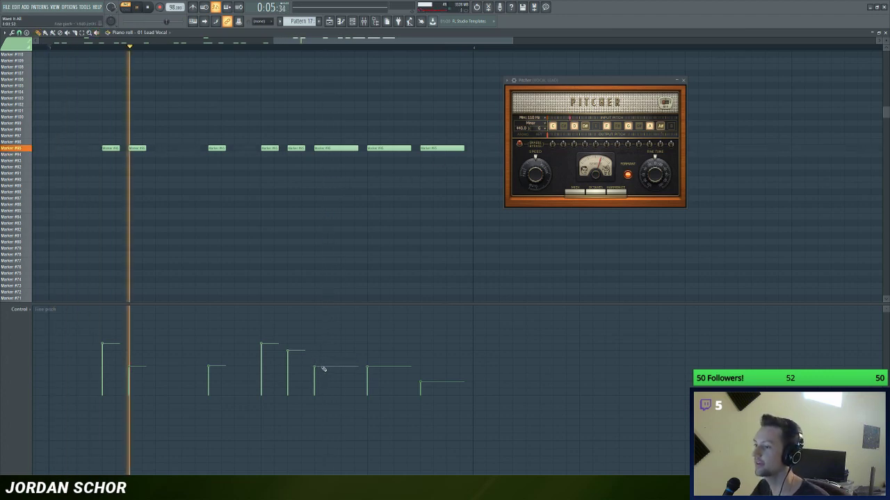
pyautogui.press('space')
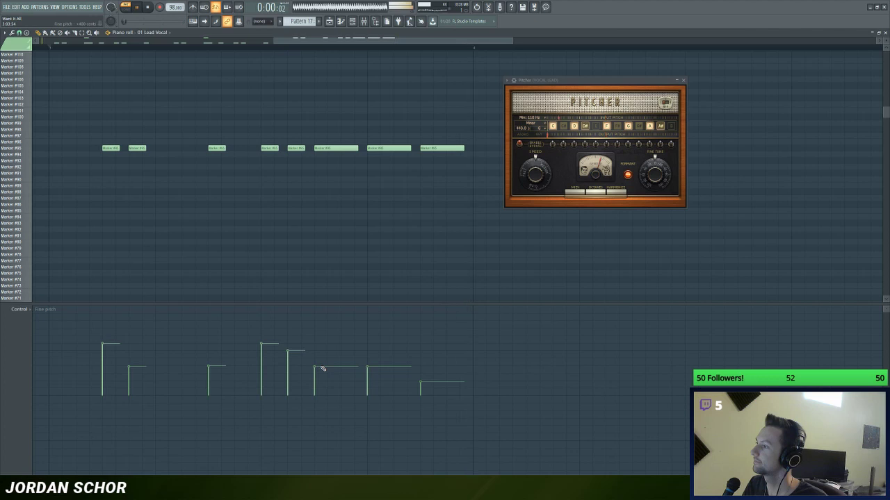
pyautogui.moveTo(318, 362); pyautogui.dragTo(317, 355)
pyautogui.press('space')
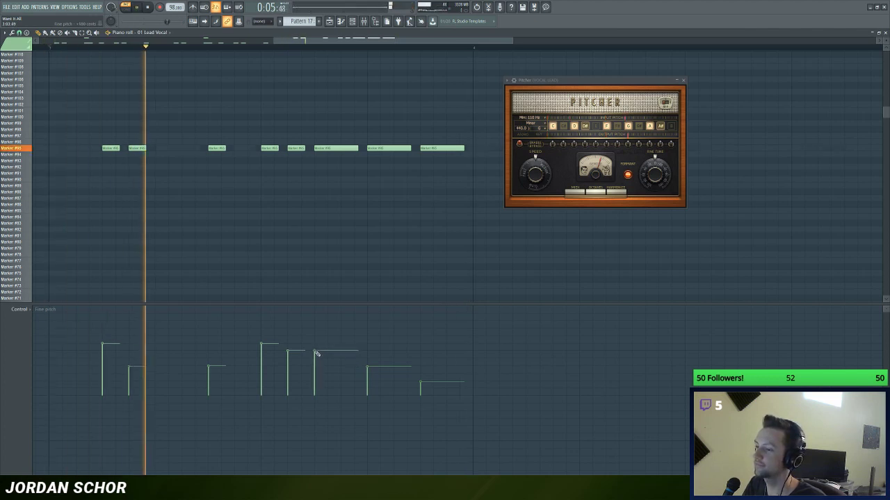
# Step: Lower the fine pitch of the sixth visible note in the Lead Vocal phrase and audition the change
pyautogui.press('space')
pyautogui.moveTo(317, 354); pyautogui.dragTo(316, 361)
pyautogui.press('space')
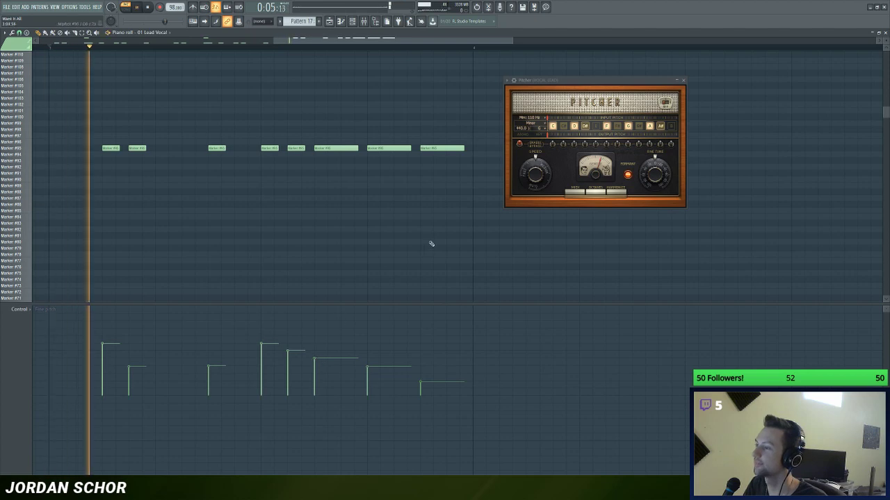
pyautogui.press('space')
# Step: Close the Lead Vocal piano roll and the Pitcher window, leaving the mixer in clear view
pyautogui.moveTo(405, 41); pyautogui.dragTo(331, 63)
pyautogui.scroll(-1, 401, 39)
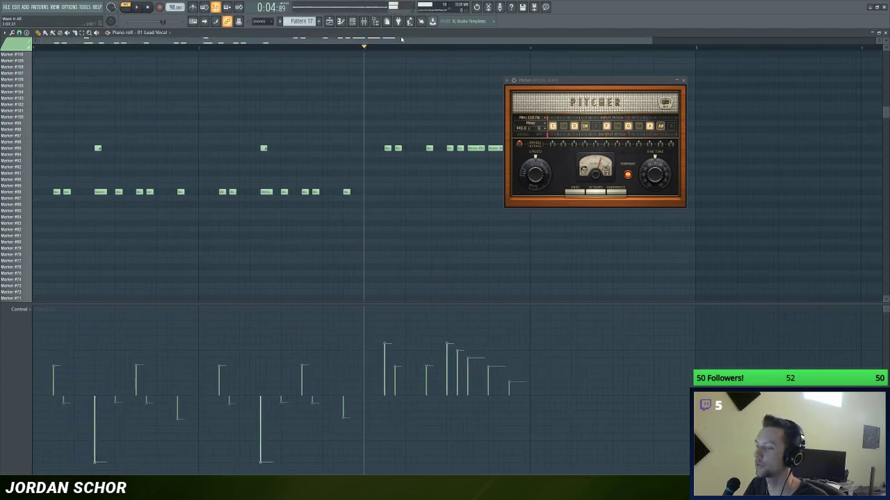
pyautogui.scroll(1, 401, 43)
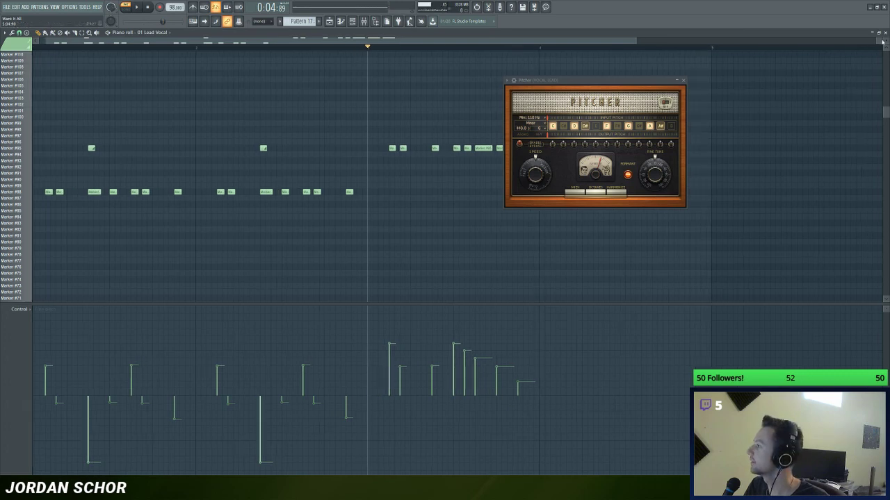
pyautogui.click(882, 33)
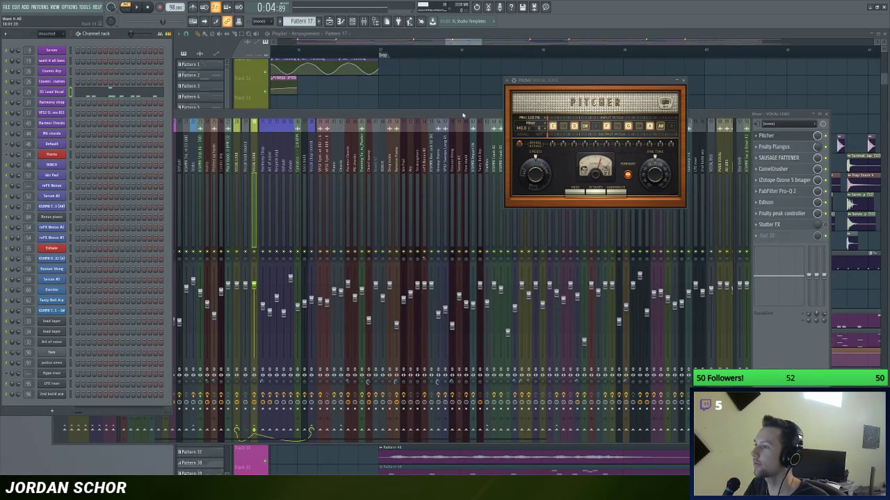
pyautogui.moveTo(465, 113); pyautogui.dragTo(463, 105)
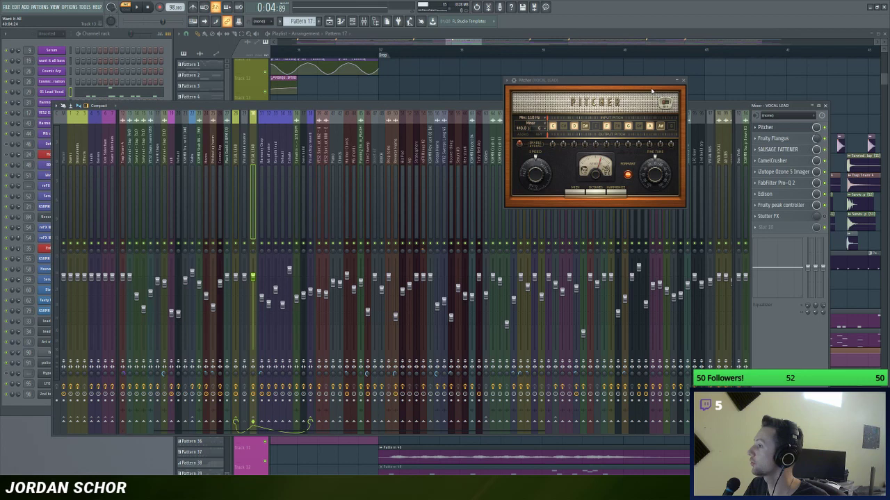
pyautogui.click(684, 81)
pyautogui.moveTo(730, 105); pyautogui.dragTo(722, 102)
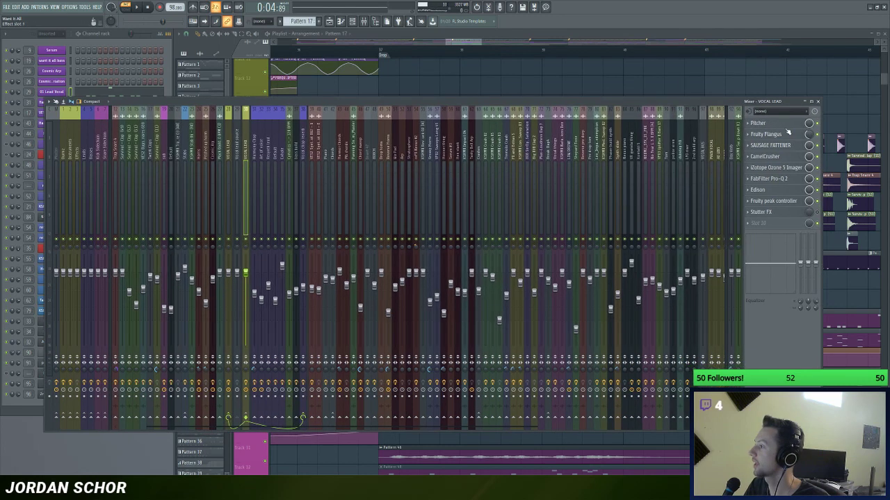
# Step: Check the effect chain on the Vocal chop reverb insert and return to the VOCAL LEAD track
pyautogui.click(786, 134)
pyautogui.click(299, 120)
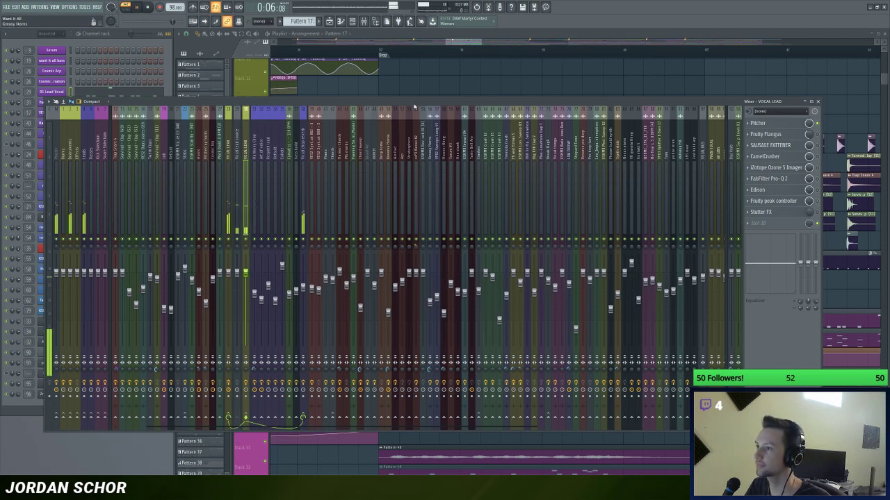
pyautogui.moveTo(407, 104); pyautogui.dragTo(403, 105)
pyautogui.click(301, 169)
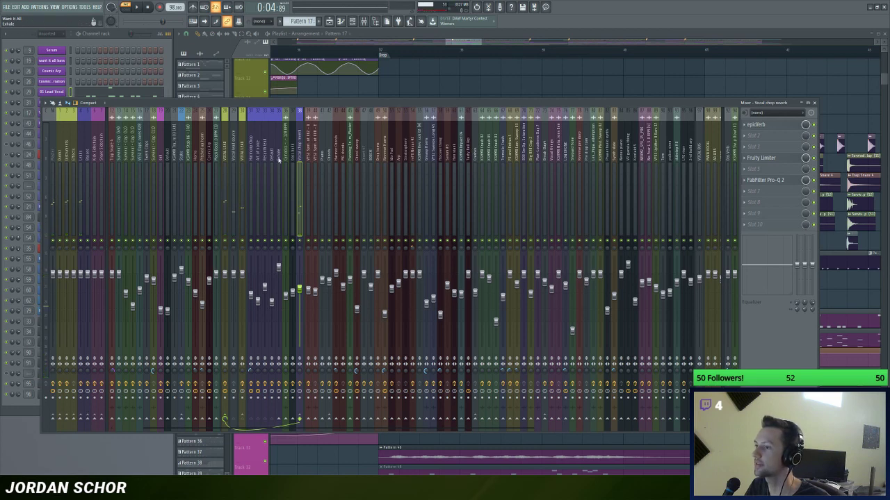
pyautogui.click(242, 157)
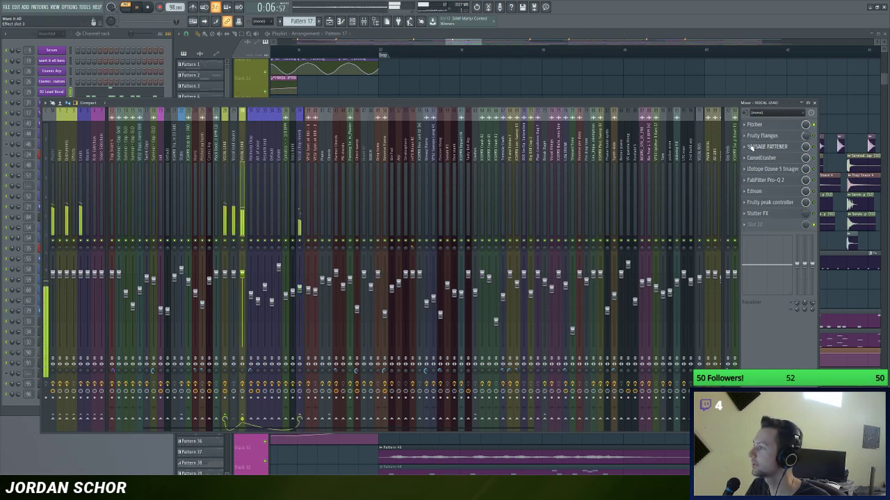
pyautogui.moveTo(719, 105); pyautogui.dragTo(722, 103)
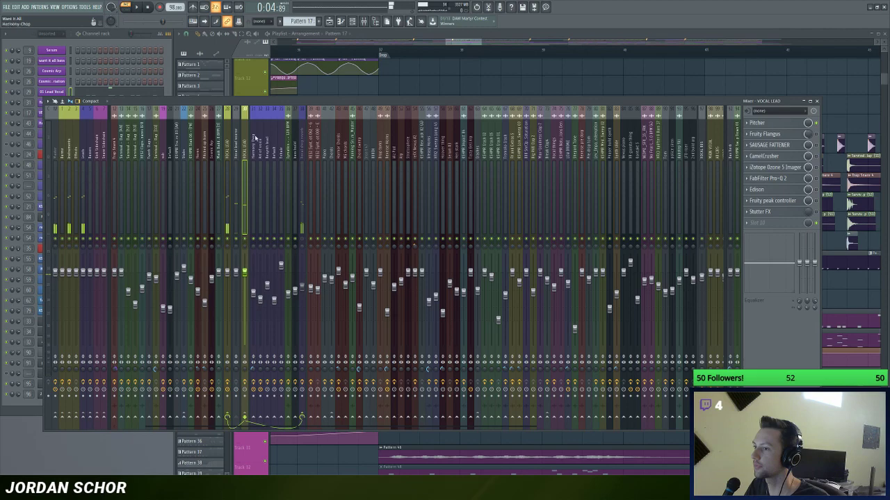
# Step: Open Pitcher on VOCAL LEAD, compare the vocal with Formant off and on, and close the plugin
pyautogui.moveTo(417, 102); pyautogui.dragTo(415, 91)
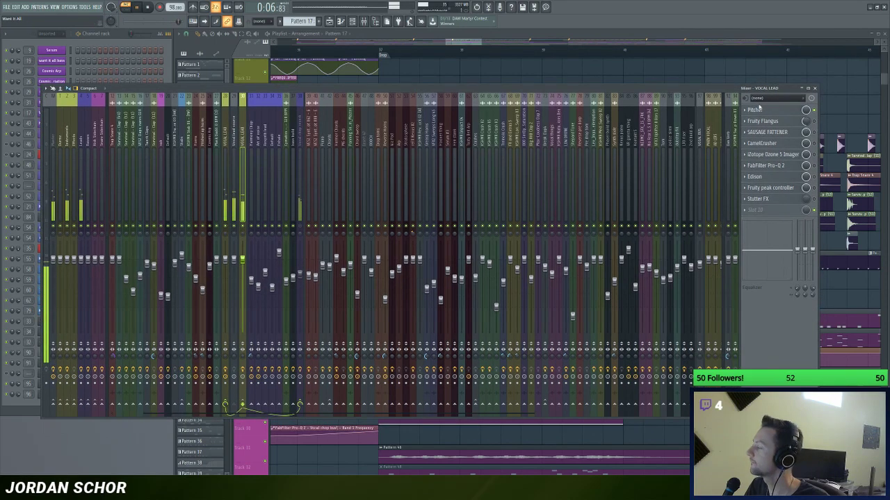
pyautogui.moveTo(730, 89); pyautogui.dragTo(732, 90)
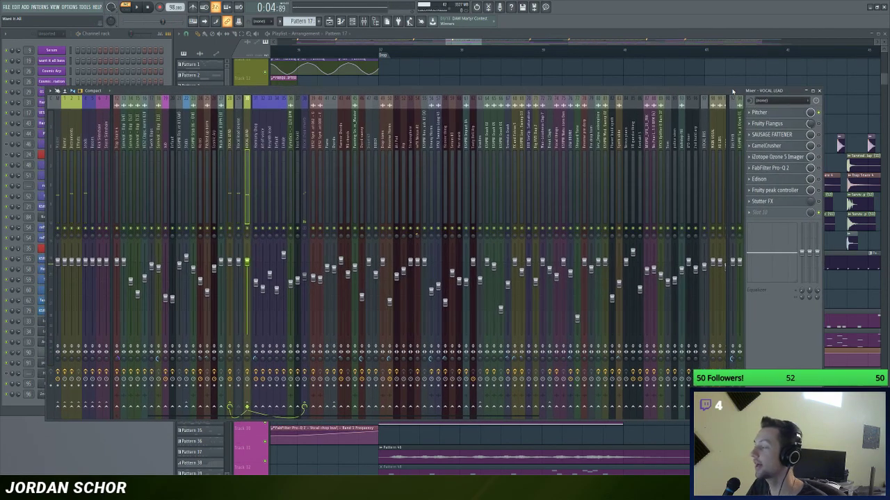
pyautogui.click(783, 114)
pyautogui.moveTo(581, 82)
pyautogui.mouseDown()
pyautogui.moveTo(561, 74)
pyautogui.moveTo(593, 75)
pyautogui.mouseUp()
pyautogui.press('space')
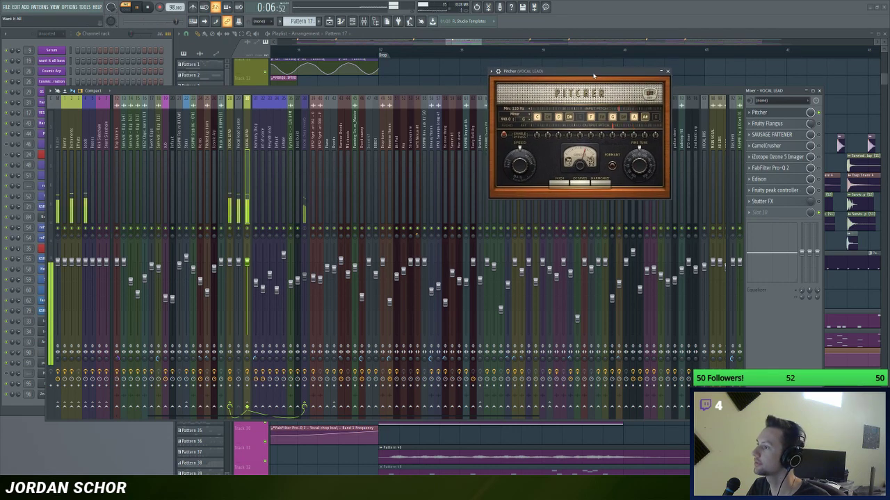
pyautogui.click(612, 167)
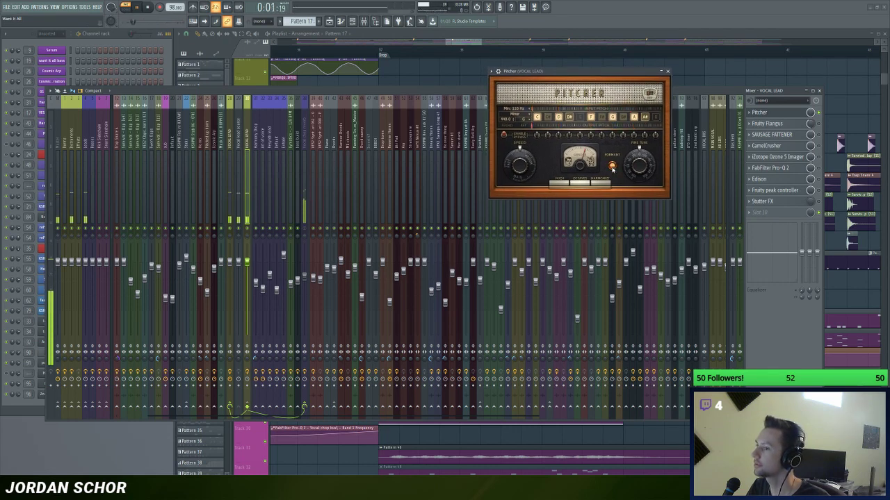
pyautogui.moveTo(585, 73); pyautogui.dragTo(620, 75)
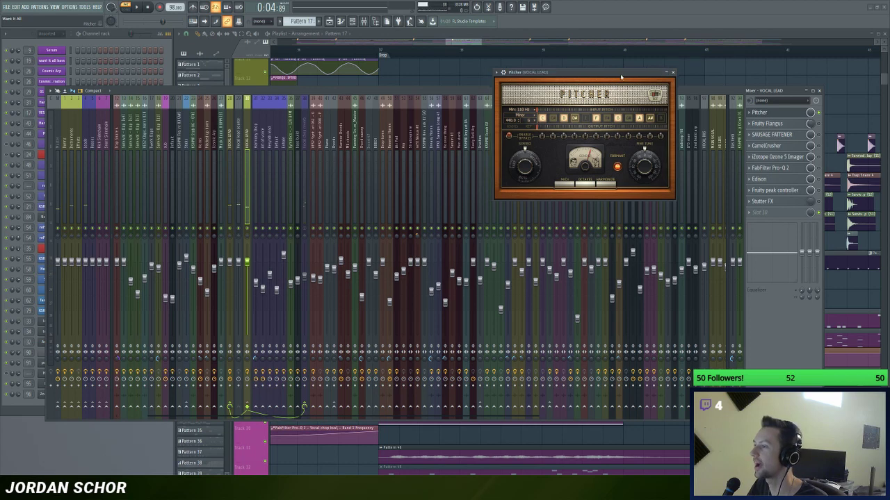
pyautogui.click(672, 72)
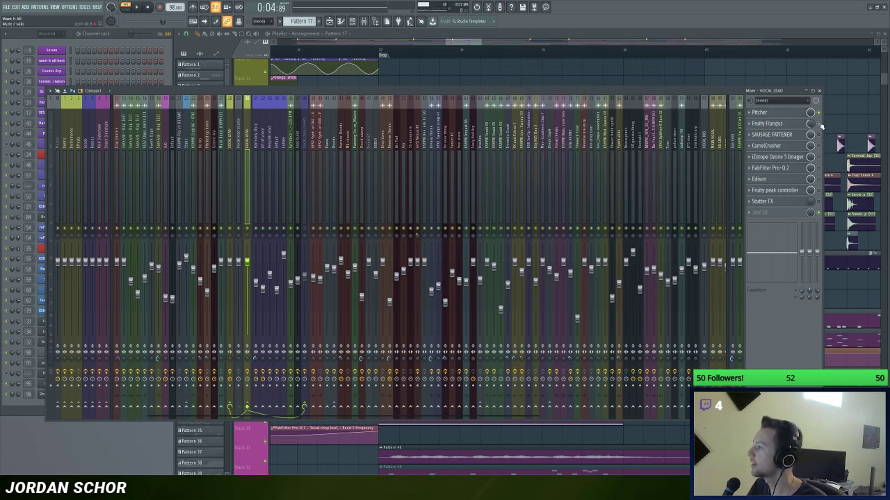
# Step: Audition the VOCAL LEAD track with Fruity Flangus enabled and close the plugin window
pyautogui.click(767, 123)
pyautogui.moveTo(250, 123); pyautogui.dragTo(269, 124)
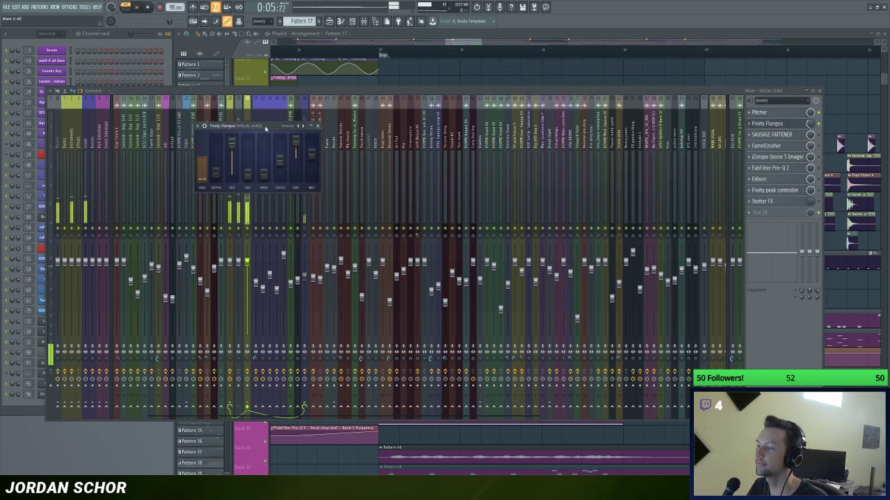
pyautogui.click(317, 120)
pyautogui.moveTo(342, 93); pyautogui.dragTo(336, 93)
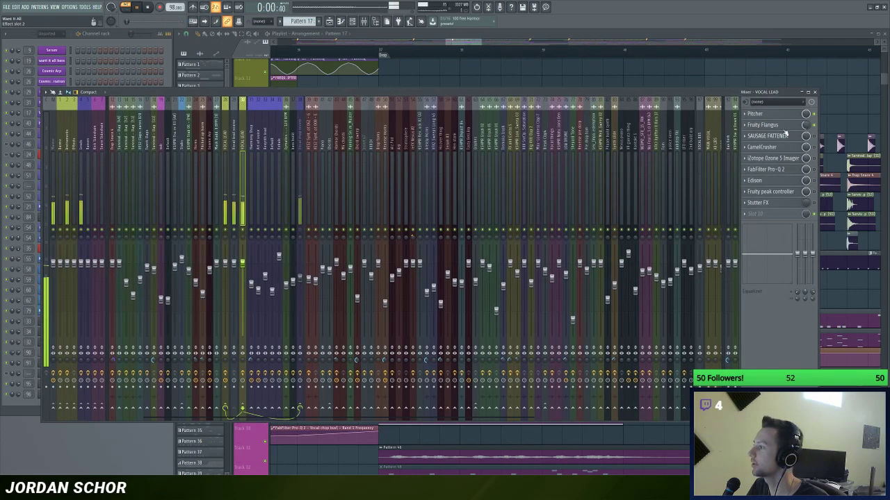
pyautogui.moveTo(658, 92); pyautogui.dragTo(662, 93)
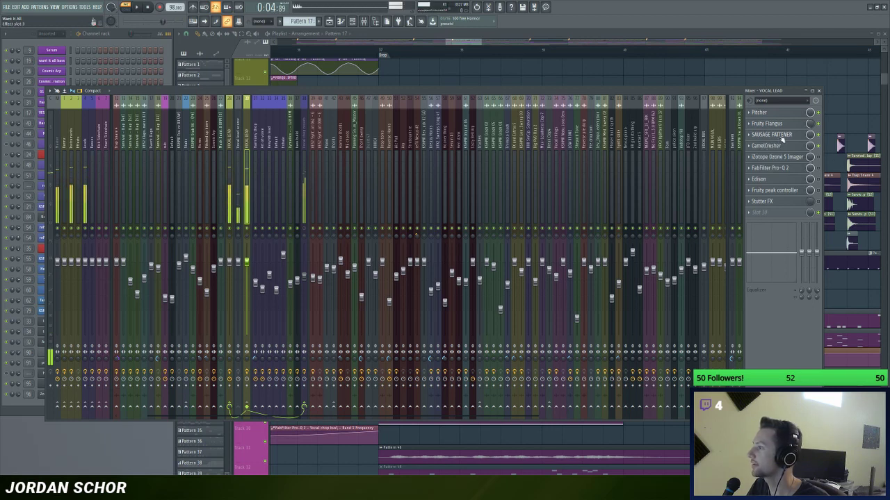
# Step: Open CamelCrusher on VOCAL LEAD, try its compressor's Phat Mode, and close the plugin window
pyautogui.click(772, 146)
pyautogui.moveTo(395, 110); pyautogui.dragTo(446, 112)
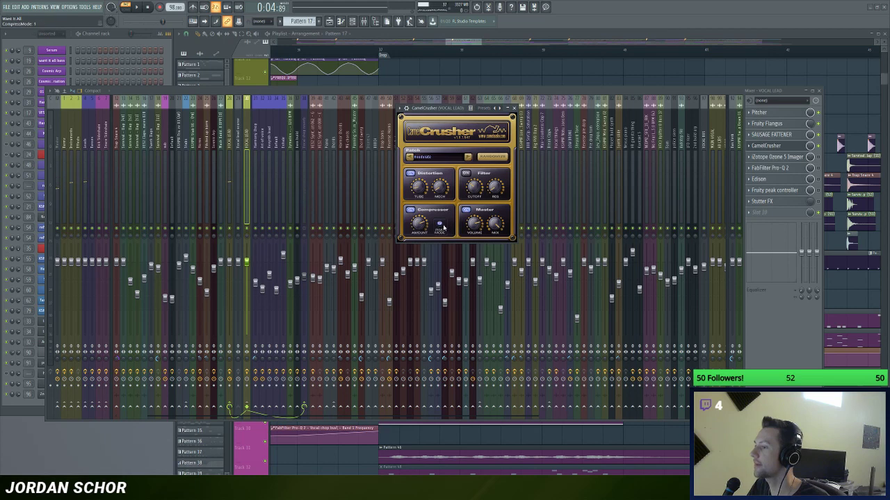
pyautogui.moveTo(450, 111); pyautogui.dragTo(444, 109)
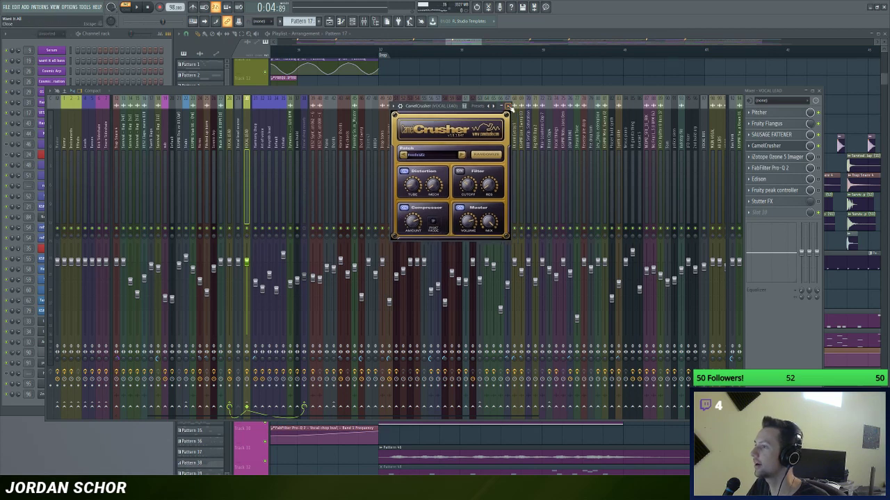
pyautogui.click(507, 106)
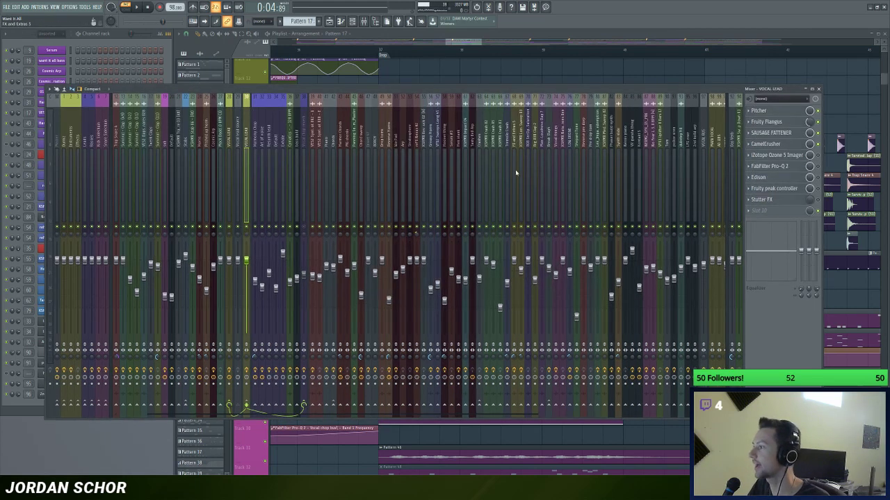
pyautogui.moveTo(606, 88); pyautogui.dragTo(604, 87)
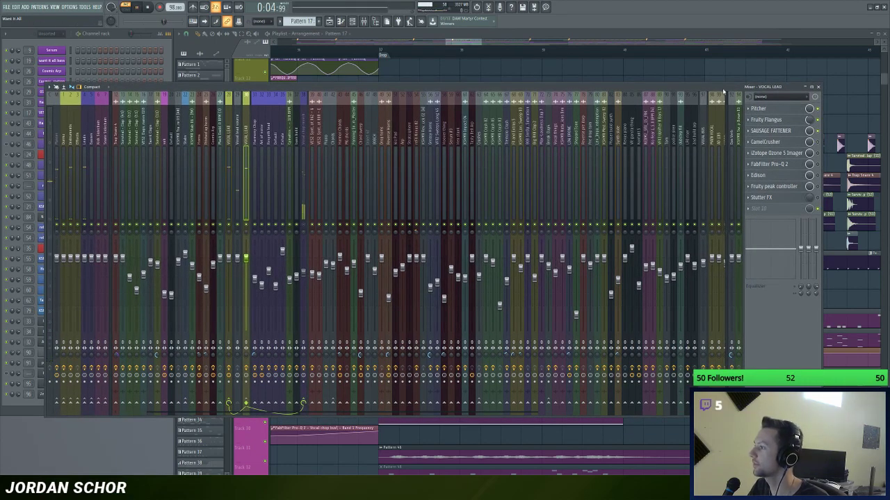
pyautogui.moveTo(719, 89); pyautogui.dragTo(723, 92)
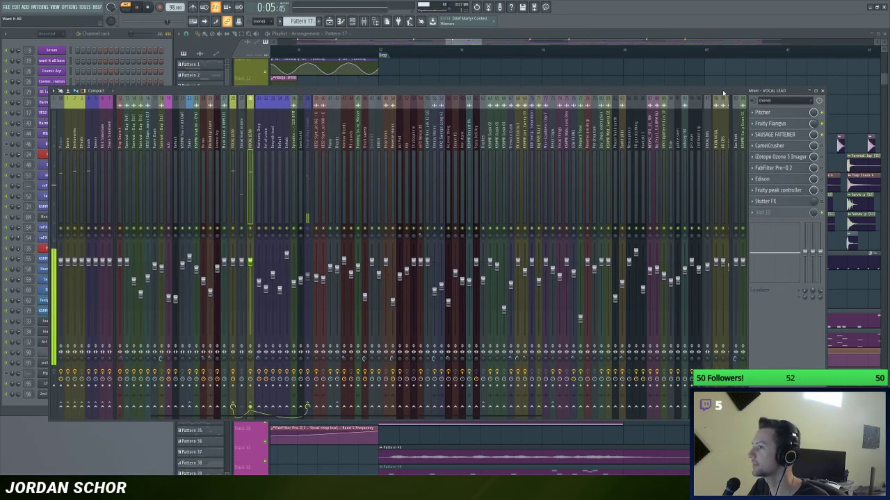
# Step: Reopen CamelCrusher, audition the lead vocal with its compressor switched off, and close the plugin window
pyautogui.click(783, 146)
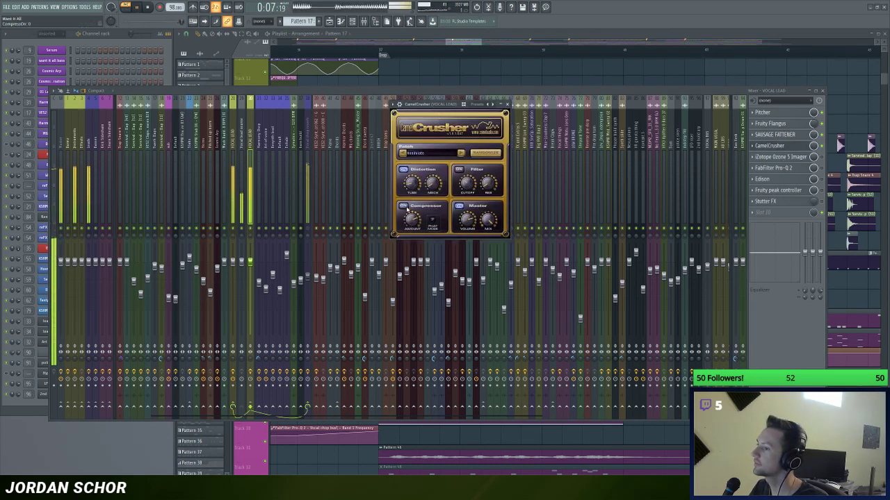
pyautogui.moveTo(439, 105); pyautogui.dragTo(432, 109)
pyautogui.click(501, 108)
pyautogui.moveTo(503, 93); pyautogui.dragTo(501, 94)
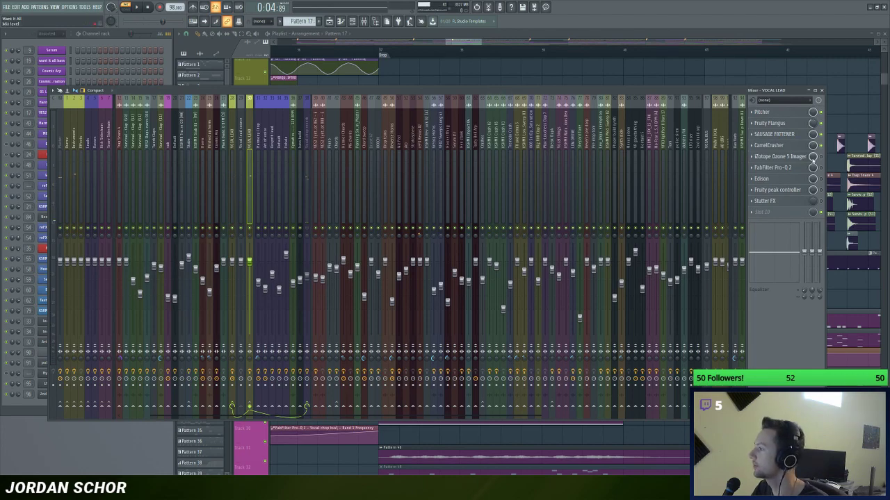
# Step: Open the iZotope Ozone 5 Imager on VOCAL LEAD and enable it to audition the stereo widening
pyautogui.click(793, 159)
pyautogui.moveTo(365, 205); pyautogui.dragTo(413, 137)
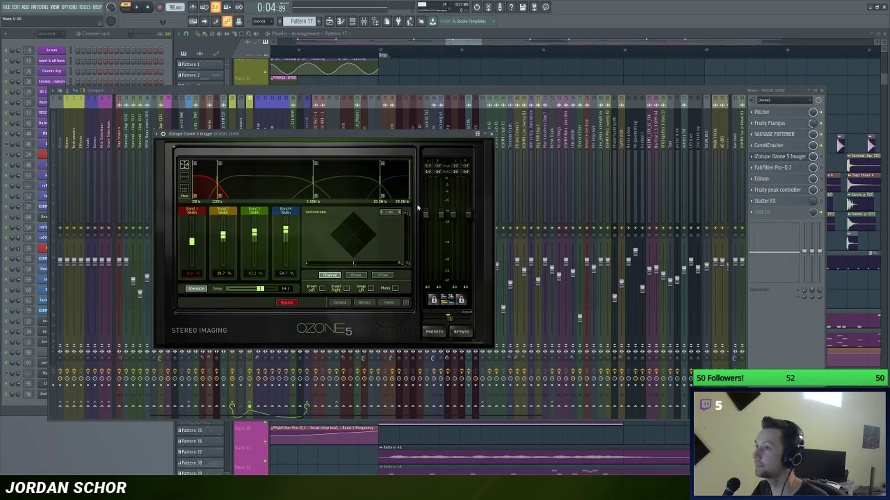
pyautogui.moveTo(430, 141); pyautogui.dragTo(448, 139)
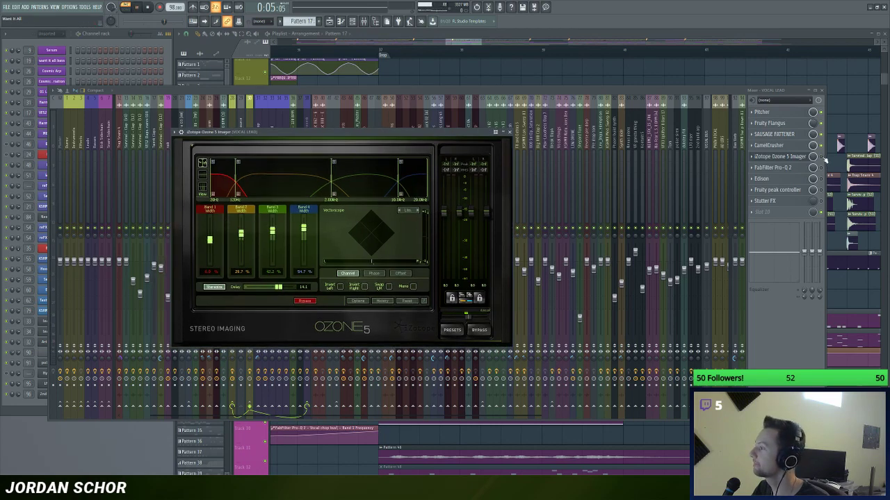
pyautogui.click(821, 157)
pyautogui.click(789, 158)
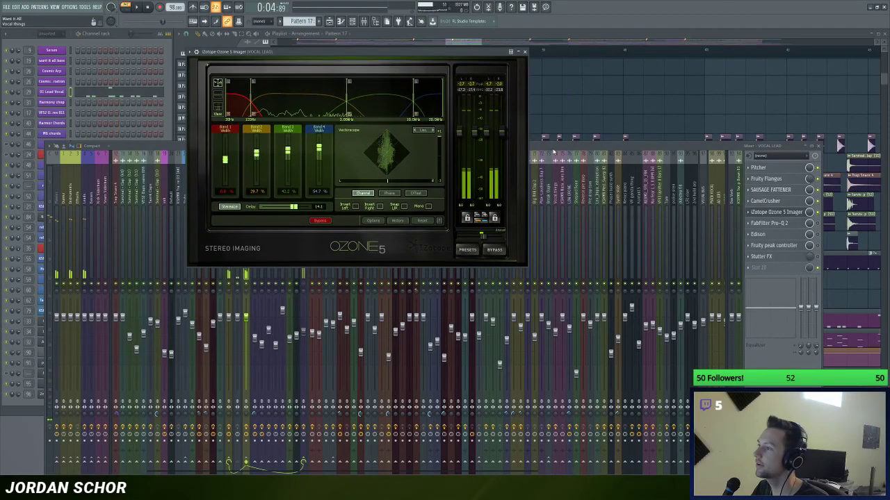
# Step: Examine the Ozone 5 Imager's band width settings, bring the mixer in front of it, and play the lead vocal
pyautogui.moveTo(554, 151); pyautogui.dragTo(560, 135)
pyautogui.moveTo(386, 53); pyautogui.dragTo(456, 76)
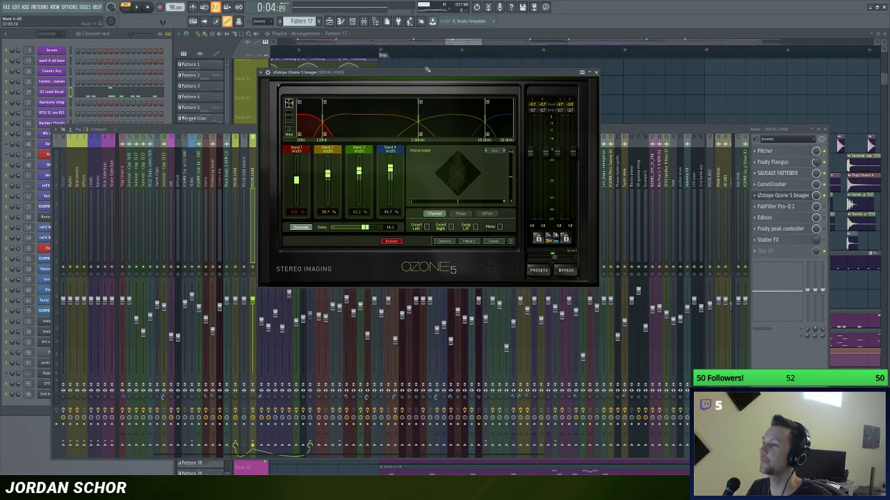
pyautogui.moveTo(409, 75); pyautogui.dragTo(411, 77)
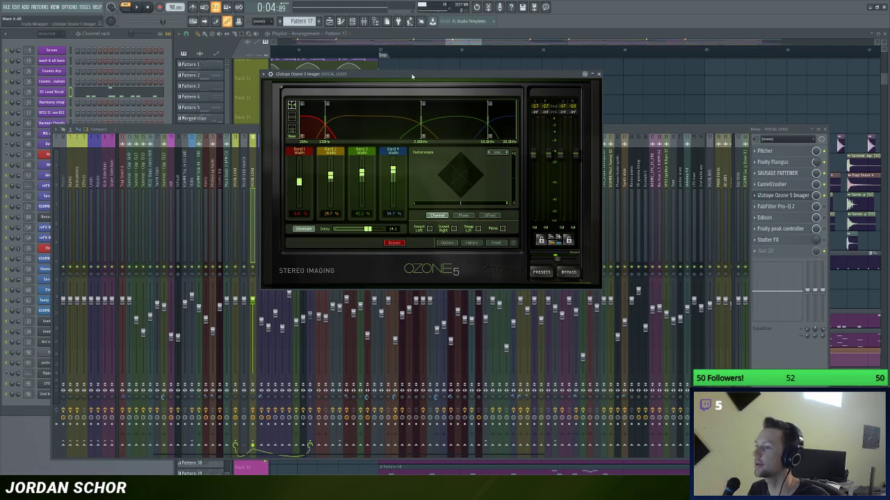
pyautogui.moveTo(383, 74); pyautogui.dragTo(368, 75)
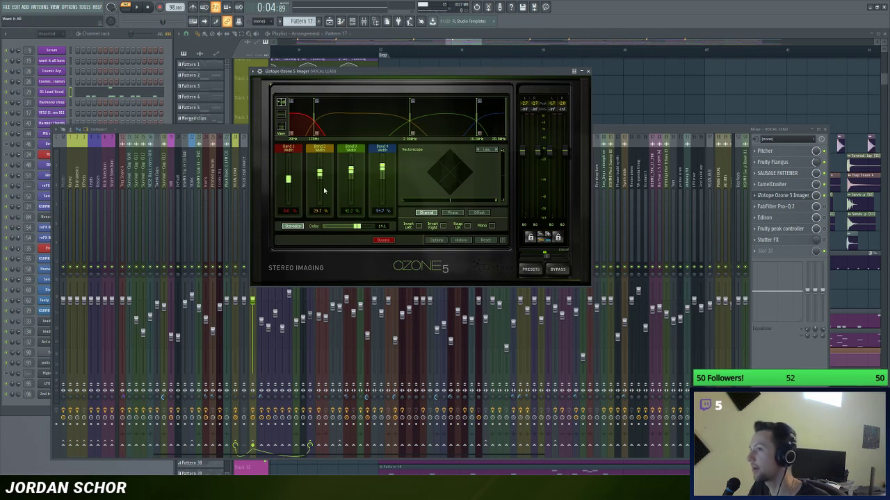
pyautogui.moveTo(368, 79); pyautogui.dragTo(370, 72)
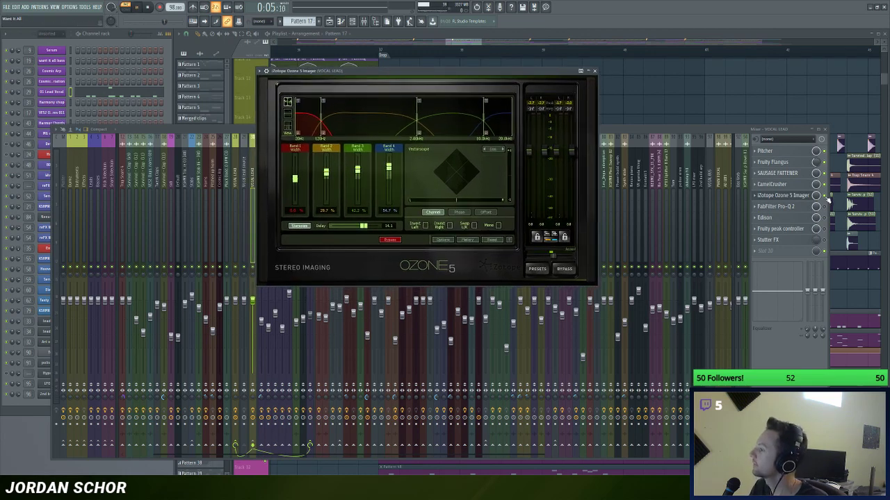
pyautogui.moveTo(660, 131); pyautogui.dragTo(641, 113)
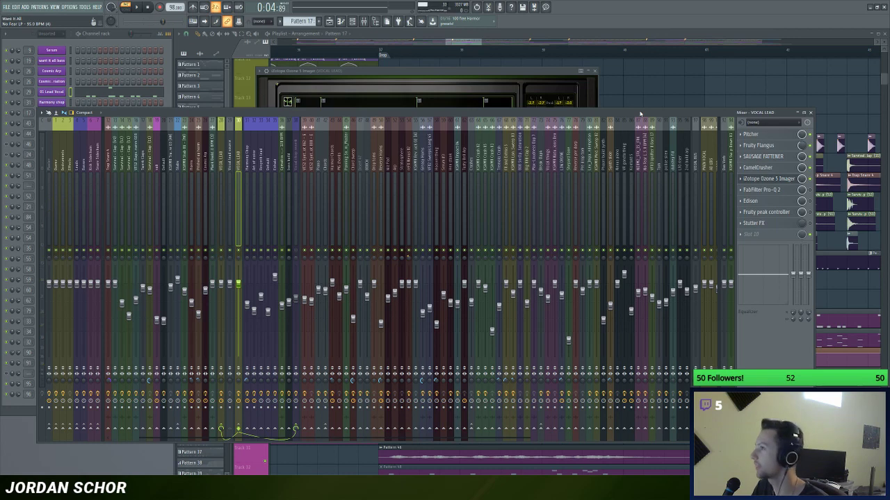
pyautogui.press('space')
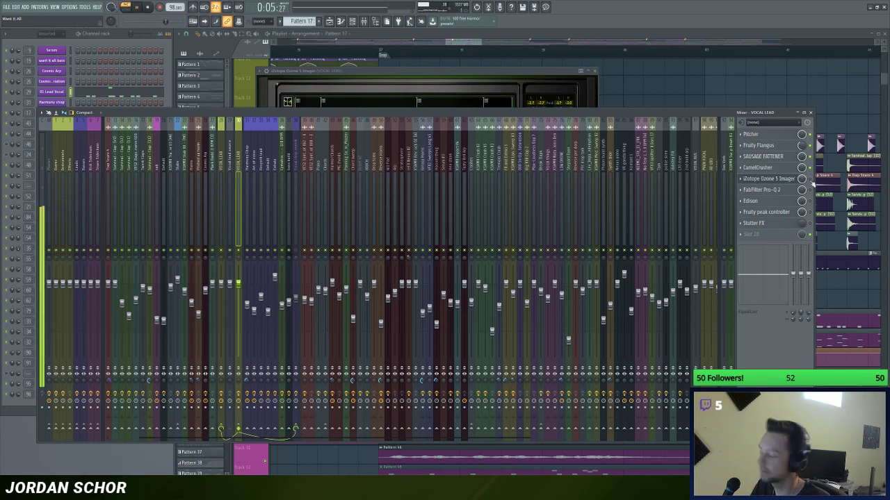
# Step: Close the Ozone 5 Imager window on VOCAL LEAD and stop the playback
pyautogui.moveTo(562, 73); pyautogui.dragTo(556, 74)
pyautogui.click(589, 72)
pyautogui.press('space')
pyautogui.moveTo(579, 112); pyautogui.dragTo(584, 110)
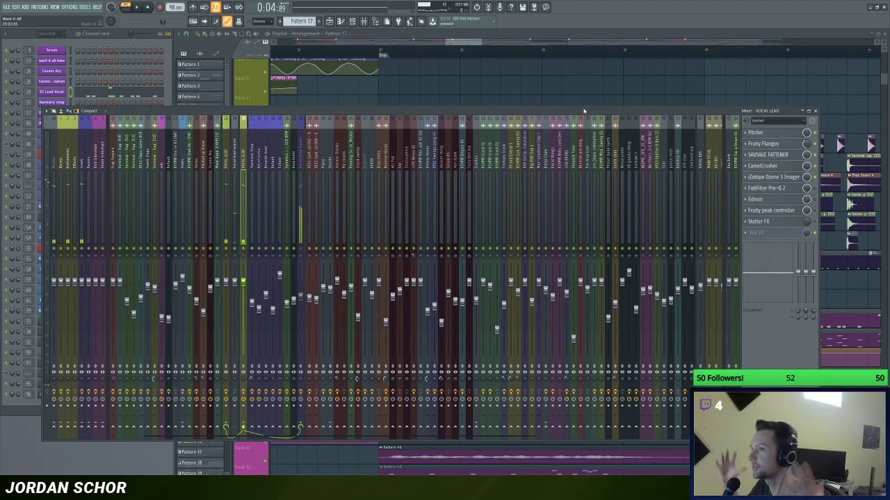
# Step: Open FabFilter Pro-Q 2 on VOCAL LEAD and play the vocal chop to examine its low-cut and high-shelf curve
pyautogui.click(800, 189)
pyautogui.moveTo(390, 117); pyautogui.dragTo(397, 120)
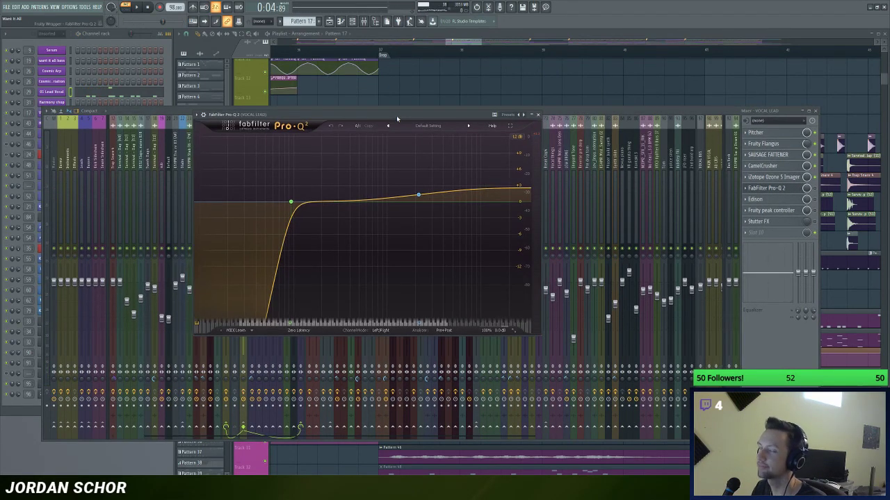
pyautogui.click(538, 114)
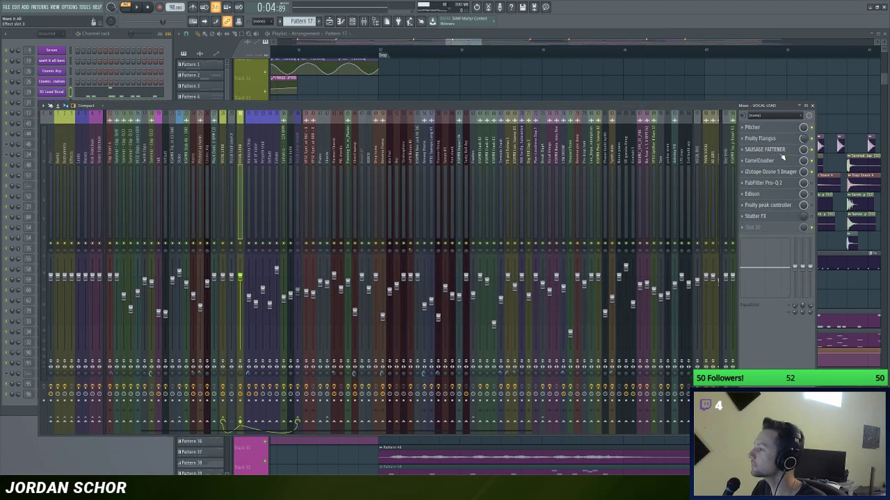
pyautogui.click(789, 184)
pyautogui.moveTo(384, 113); pyautogui.dragTo(389, 111)
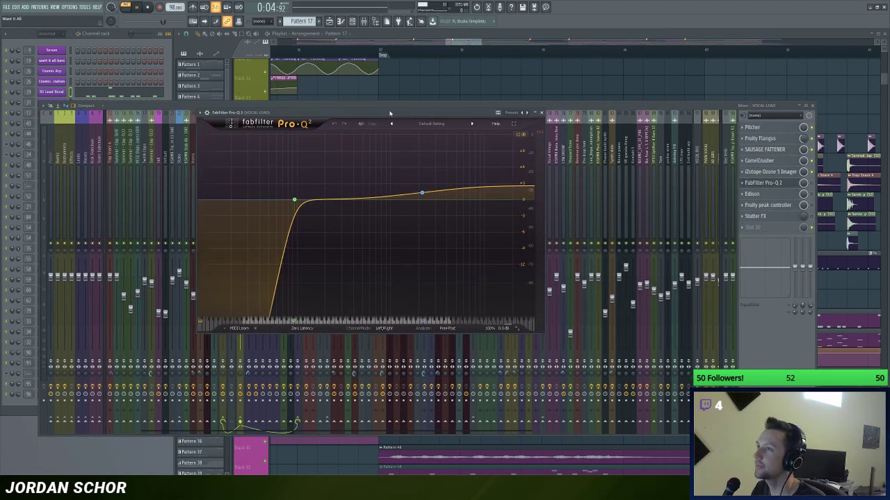
pyautogui.press('space')
pyautogui.click(796, 183)
pyautogui.moveTo(457, 107); pyautogui.dragTo(468, 130)
pyautogui.click(796, 206)
pyautogui.moveTo(438, 113); pyautogui.dragTo(419, 92)
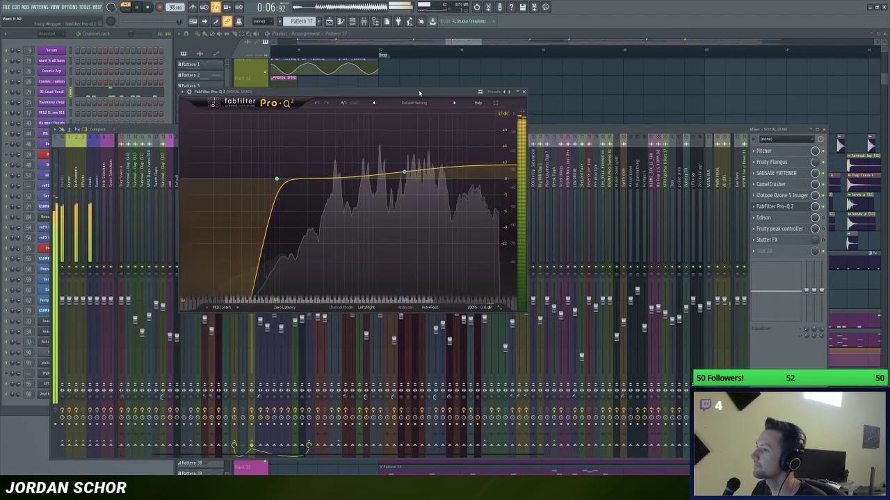
pyautogui.click(523, 91)
# Step: Reopen Pro-Q 2 on VOCAL LEAD, check its low-cut band against the playing signal, and close the plugin window
pyautogui.moveTo(528, 130); pyautogui.dragTo(528, 118)
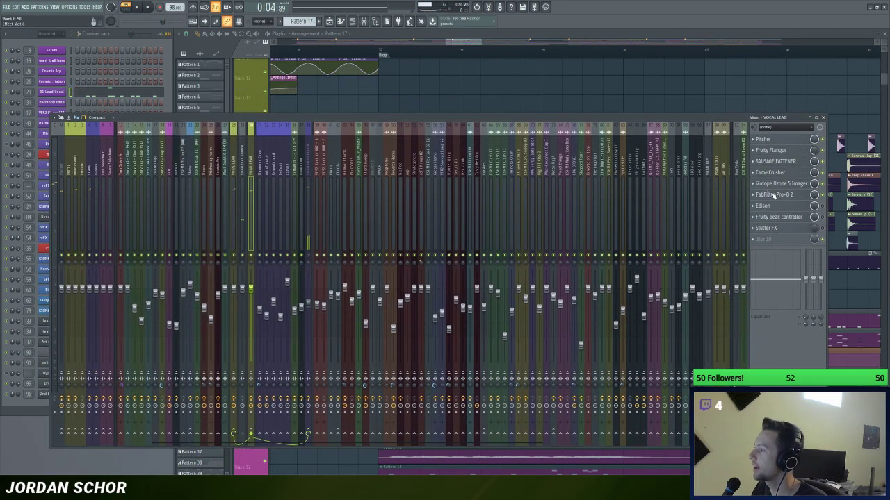
pyautogui.click(766, 196)
pyautogui.moveTo(339, 93); pyautogui.dragTo(327, 96)
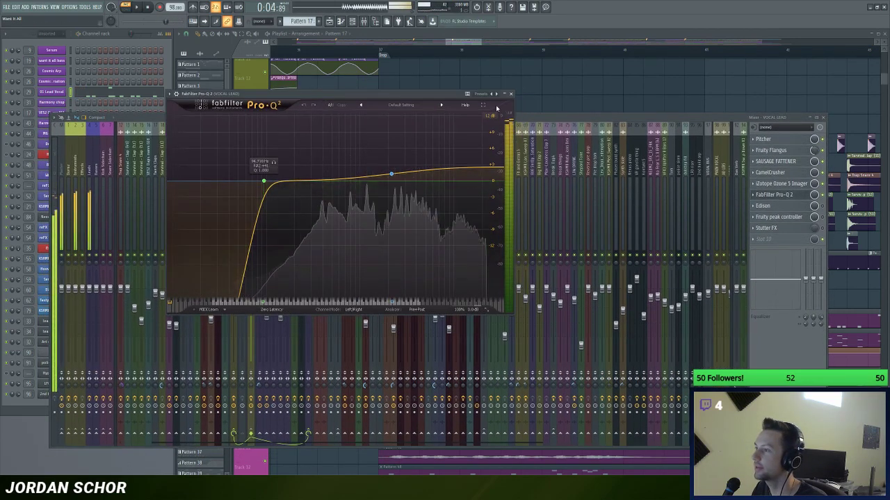
pyautogui.click(511, 94)
# Step: Open Edison on VOCAL LEAD, toggle its effect slot, and close its window
pyautogui.click(764, 205)
pyautogui.click(827, 209)
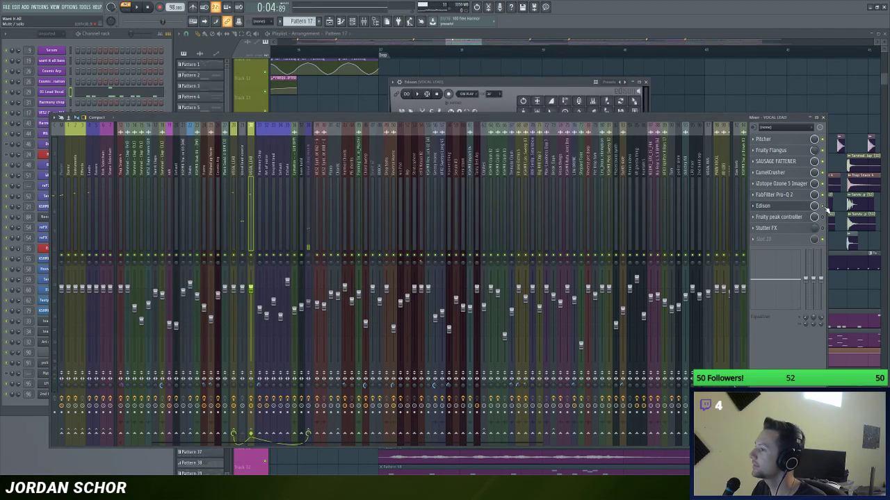
pyautogui.moveTo(607, 82); pyautogui.dragTo(529, 98)
pyautogui.click(561, 87)
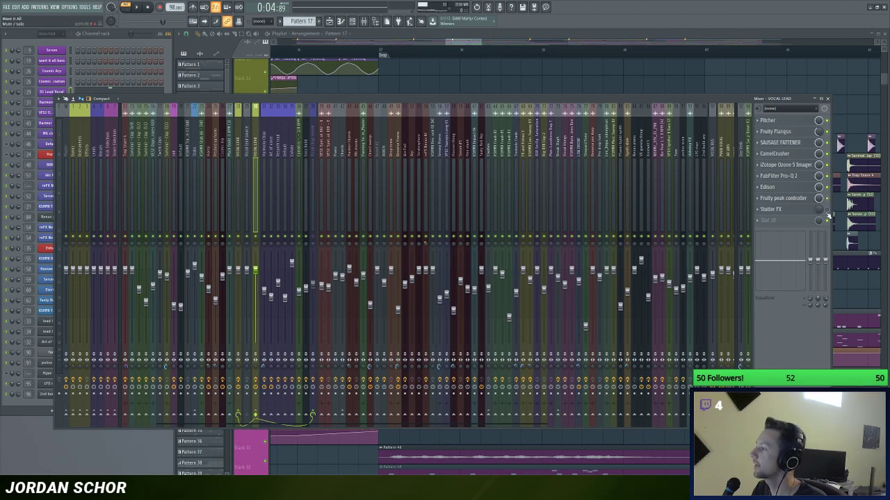
# Step: Open Stutter FX on VOCAL LEAD, audition its Complex 9 time pattern, and close it to return to the mixer
pyautogui.click(771, 209)
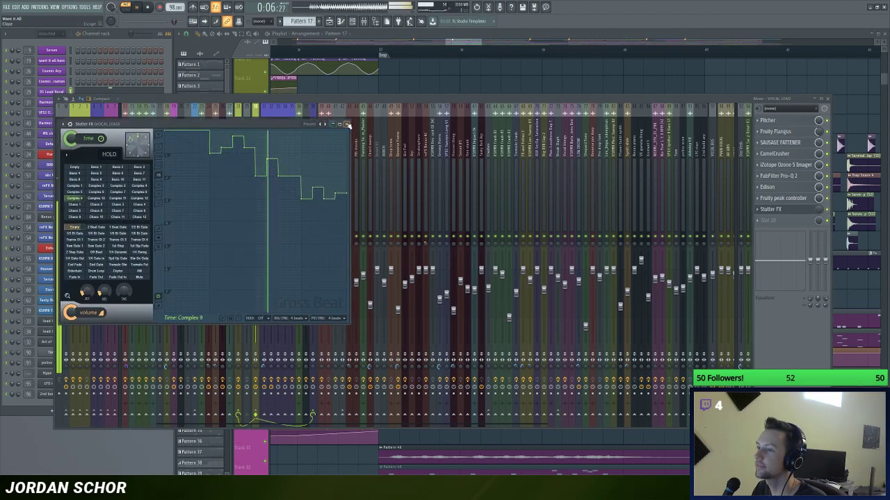
pyautogui.click(348, 124)
pyautogui.click(468, 34)
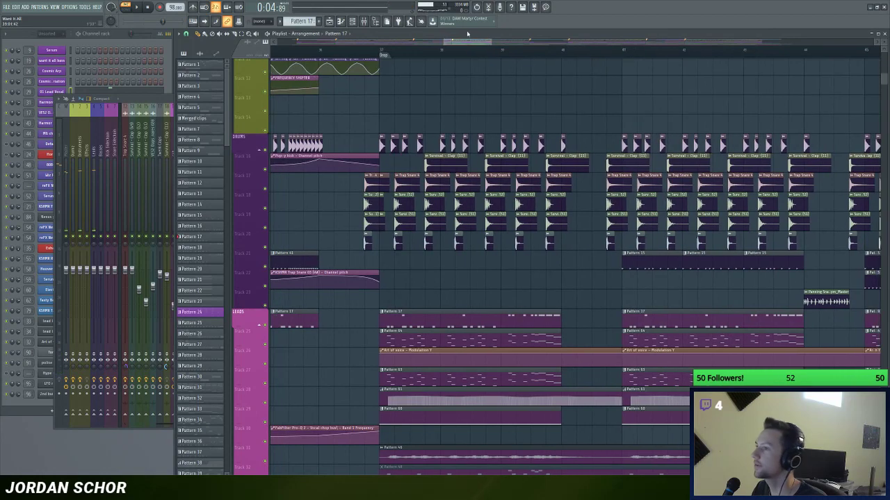
pyautogui.click(363, 21)
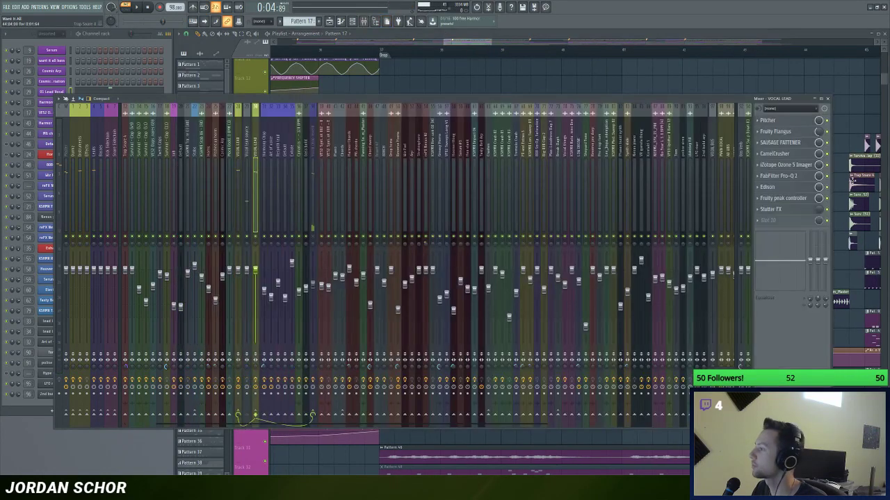
# Step: Check the Fruity peak controller on VOCAL LEAD, and audition the Vocal chop reverb mixer track
pyautogui.click(800, 199)
pyautogui.click(280, 103)
pyautogui.moveTo(289, 101); pyautogui.dragTo(288, 95)
pyautogui.click(310, 137)
pyautogui.press('space')
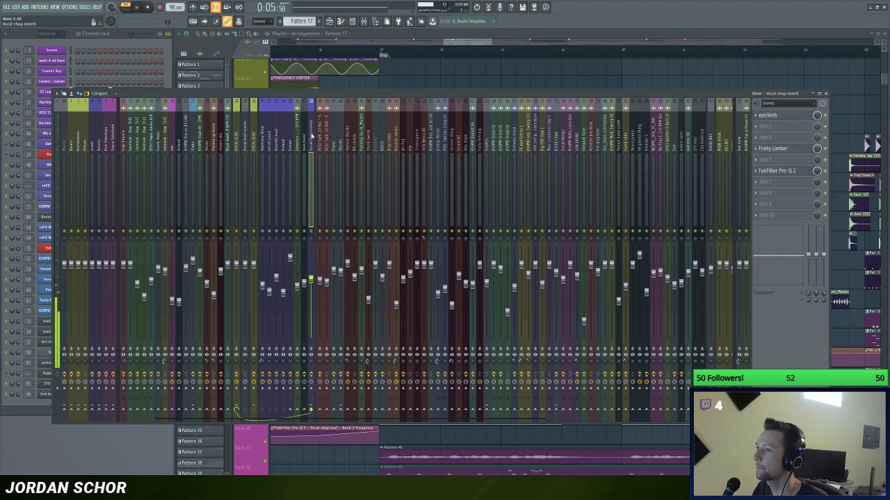
# Step: Open epicVerb on the Vocal chop reverb track, examine its reverb settings, and close the plugin window
pyautogui.click(774, 115)
pyautogui.press('space')
pyautogui.moveTo(349, 258); pyautogui.dragTo(468, 148)
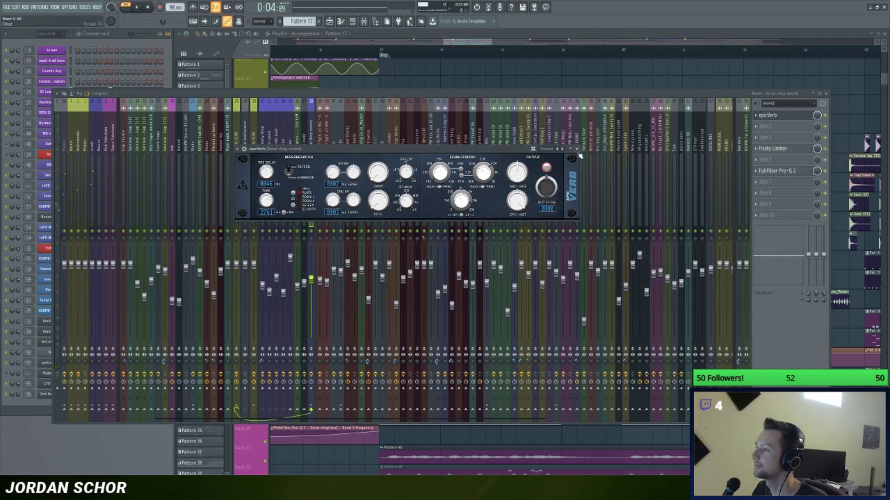
pyautogui.click(576, 149)
# Step: Open the Fruity Limiter on the Vocal chop reverb track and play the chop to watch its level display
pyautogui.click(793, 148)
pyautogui.moveTo(360, 89)
pyautogui.mouseDown()
pyautogui.moveTo(387, 99)
pyautogui.moveTo(368, 104)
pyautogui.mouseUp()
pyautogui.press('space')
pyautogui.press('space')
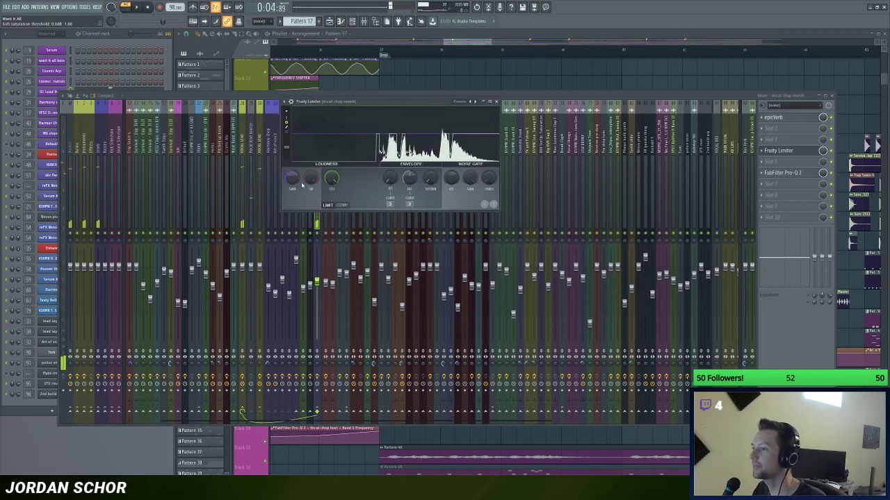
# Step: Check the controller link of the Fruity Limiter's gain knob and close the limiter
pyautogui.rightClick(289, 179)
pyautogui.click(318, 236)
pyautogui.click(488, 170)
pyautogui.moveTo(419, 101); pyautogui.dragTo(428, 102)
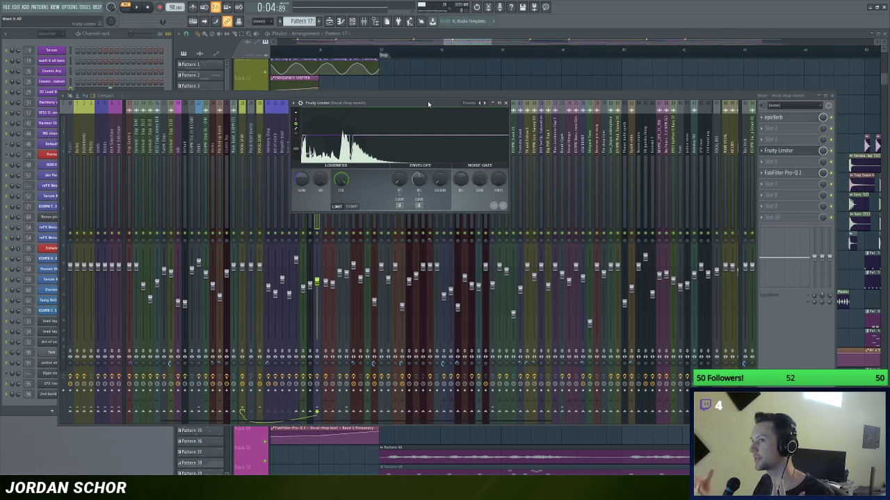
pyautogui.click(505, 103)
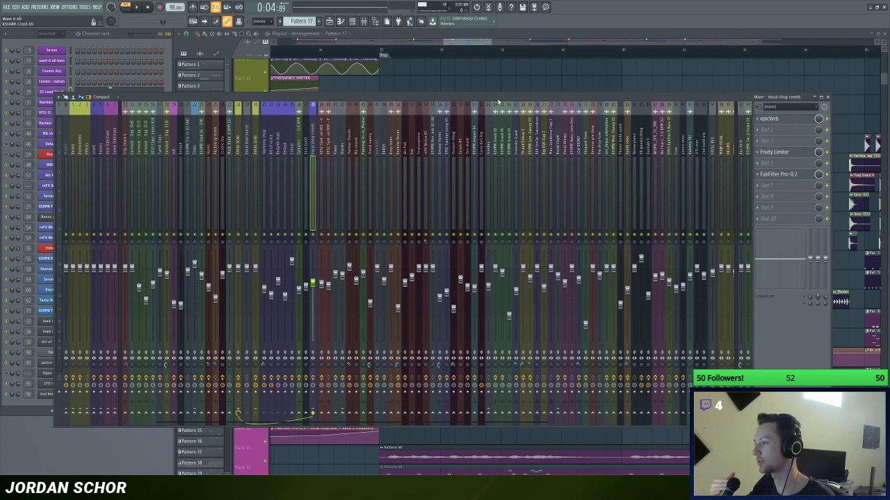
# Step: Open FabFilter Pro-Q 2 on the Vocal chop reverb track, play the reverb through its Mid/Side curve, and close it
pyautogui.moveTo(499, 102); pyautogui.dragTo(504, 100)
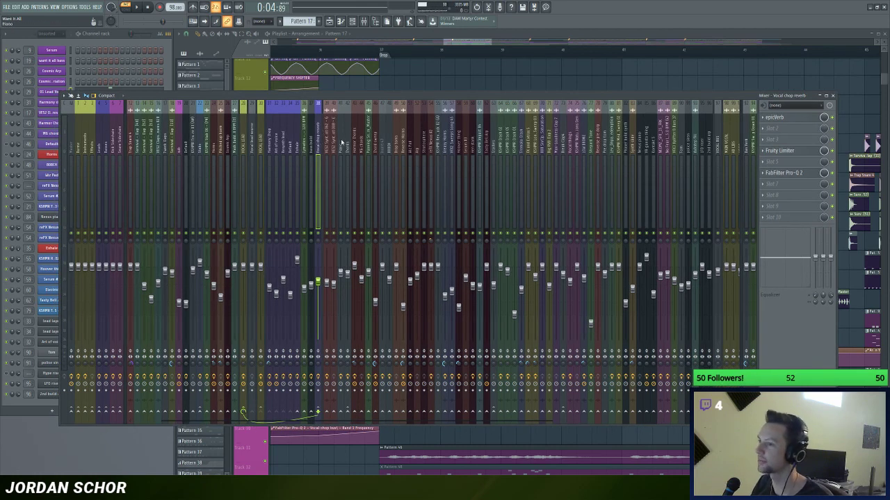
pyautogui.moveTo(387, 91); pyautogui.dragTo(386, 91)
pyautogui.click(792, 169)
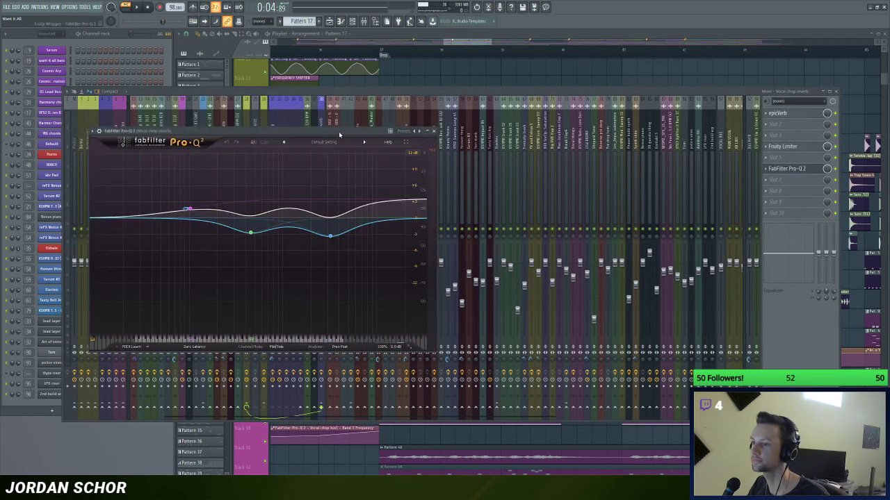
pyautogui.moveTo(391, 132); pyautogui.dragTo(404, 131)
pyautogui.press('space')
pyautogui.press('space')
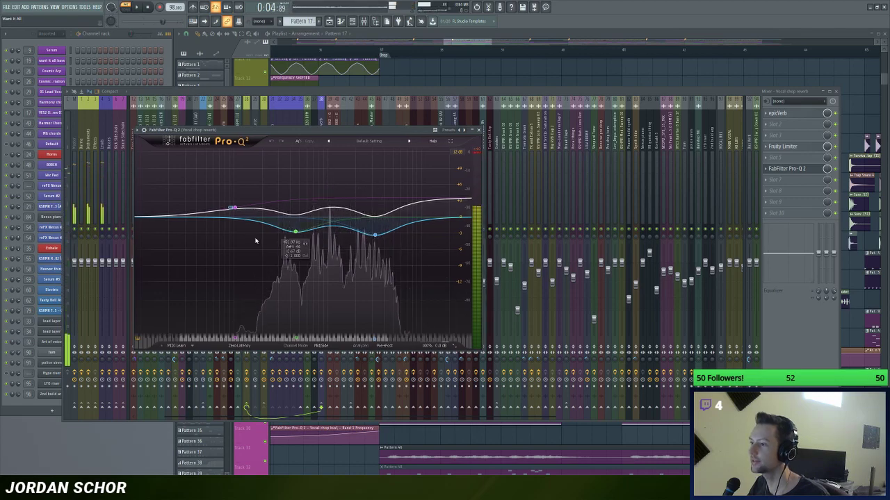
pyautogui.click(478, 130)
# Step: Select the Harmony Chop mixer track and play the arrangement's drop with the mixer in view
pyautogui.moveTo(457, 95); pyautogui.dragTo(453, 93)
pyautogui.click(263, 146)
pyautogui.click(268, 148)
pyautogui.moveTo(483, 40); pyautogui.dragTo(480, 45)
pyautogui.click(427, 55)
pyautogui.press('space')
pyautogui.scroll(1, 427, 55)
pyautogui.click(364, 21)
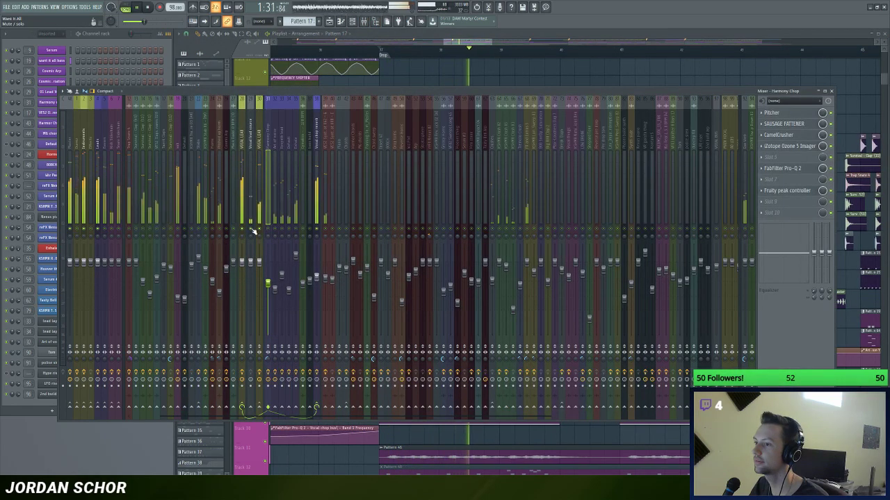
# Step: Audition the Art of voice, Resynth lead and Exhale layers one after another, and release the track solo
pyautogui.click(274, 134)
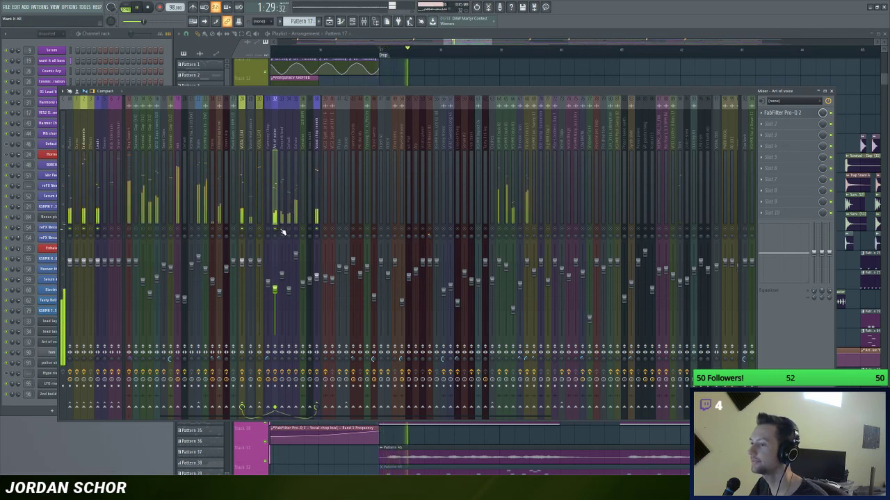
pyautogui.click(283, 142)
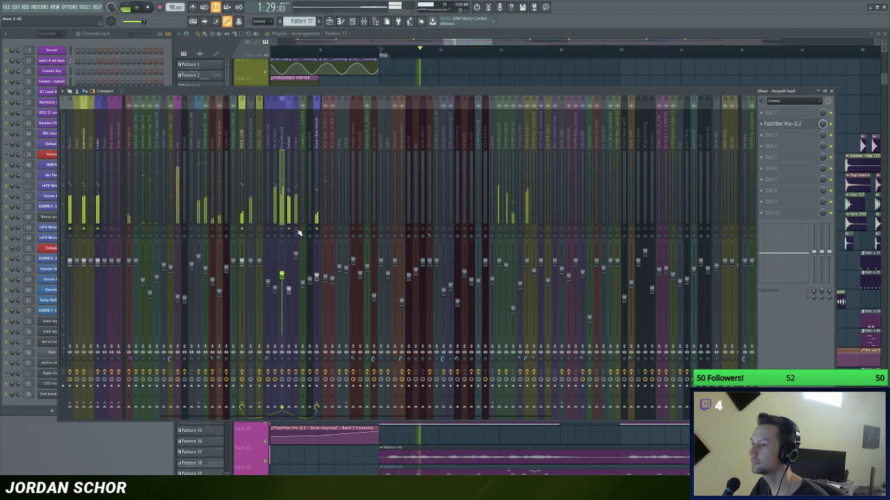
pyautogui.click(295, 142)
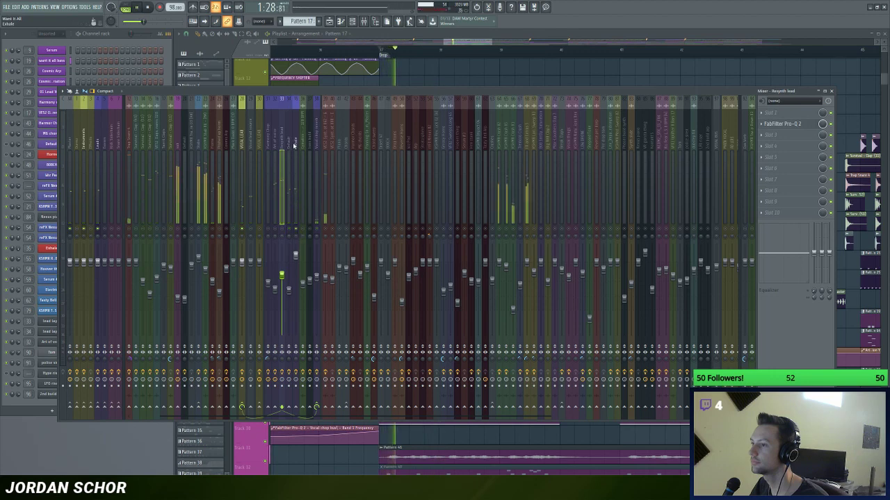
pyautogui.rightClick(275, 230)
pyautogui.rightClick(276, 229)
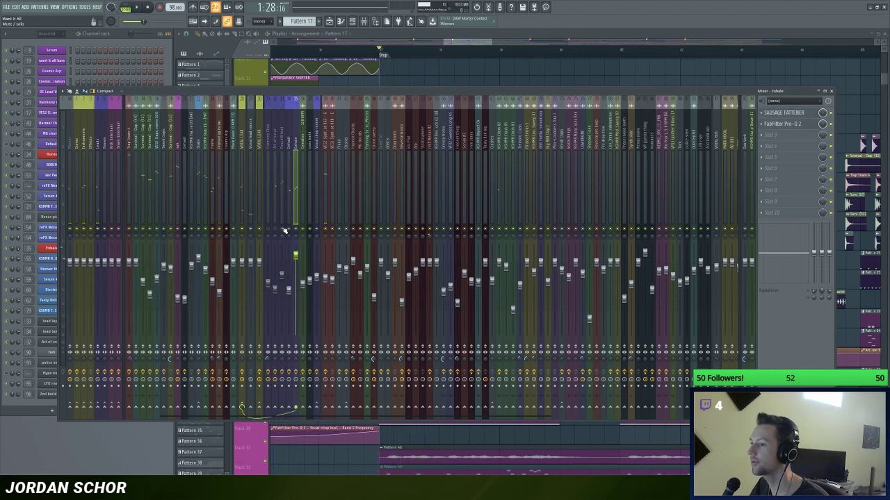
# Step: Compare the Resynth lead and Exhale mixer tracks while the drop plays, and stop the playback
pyautogui.click(282, 198)
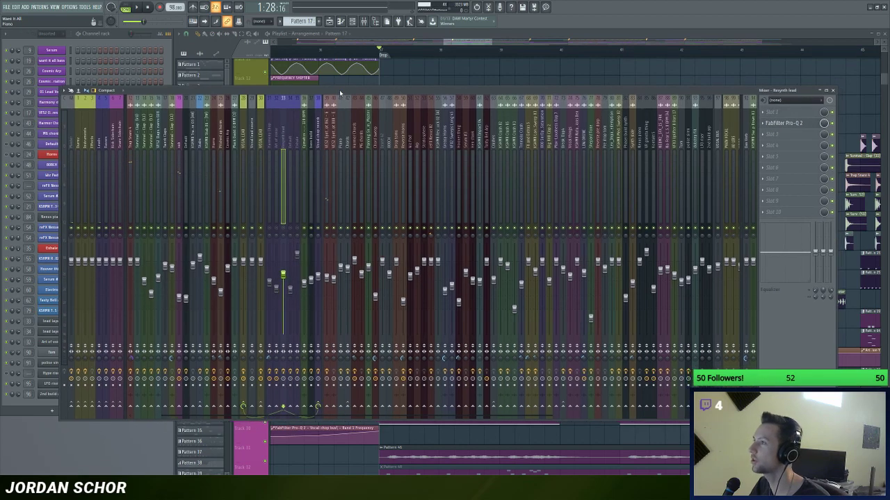
pyautogui.moveTo(341, 92); pyautogui.dragTo(346, 96)
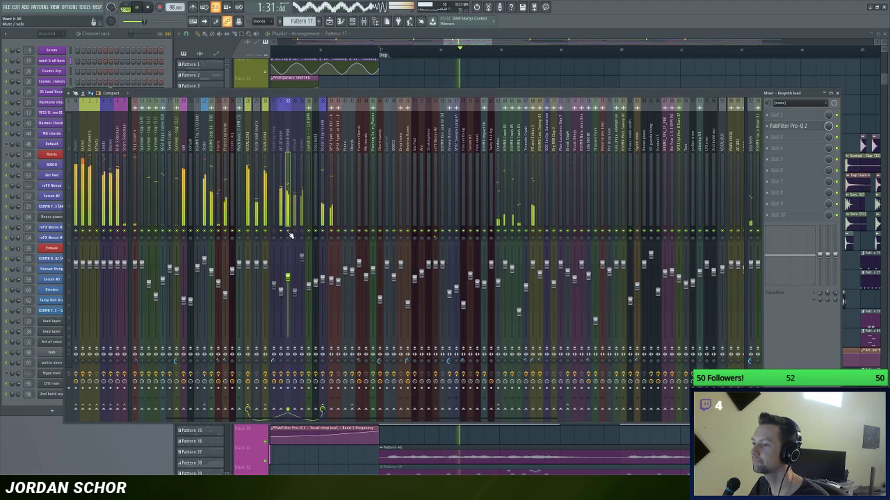
pyautogui.click(301, 212)
pyautogui.moveTo(361, 94); pyautogui.dragTo(357, 89)
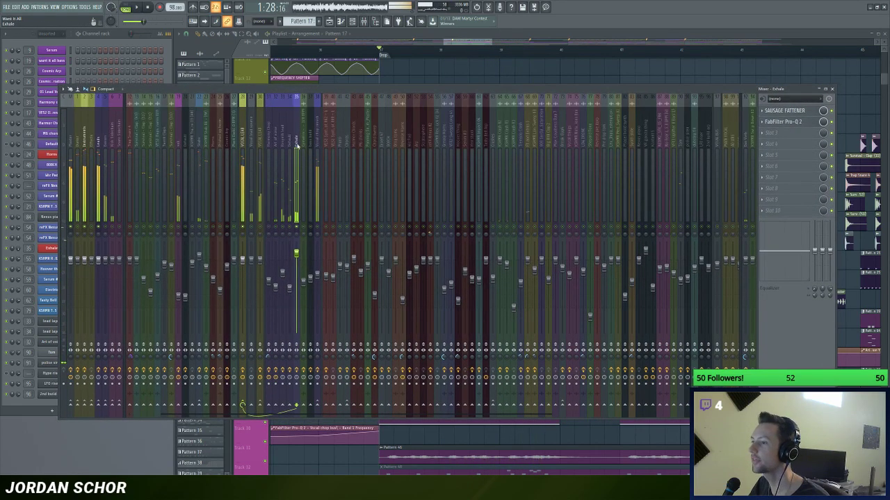
pyautogui.press('space')
pyautogui.moveTo(352, 91); pyautogui.dragTo(349, 90)
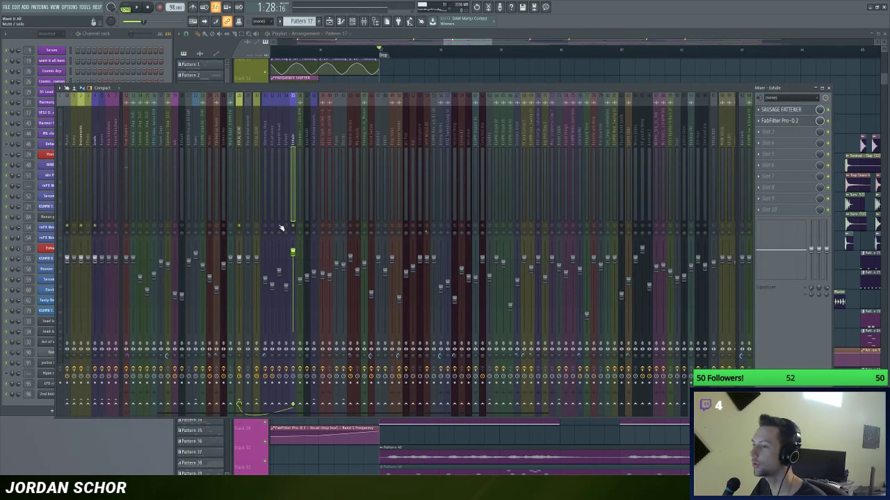
pyautogui.moveTo(351, 91); pyautogui.dragTo(354, 91)
# Step: Select the Default mixer track and look through its Fruity parametric EQ 2, FabFilter Saturn, Pro-C 2 and Pro-Q 2 effects
pyautogui.click(290, 139)
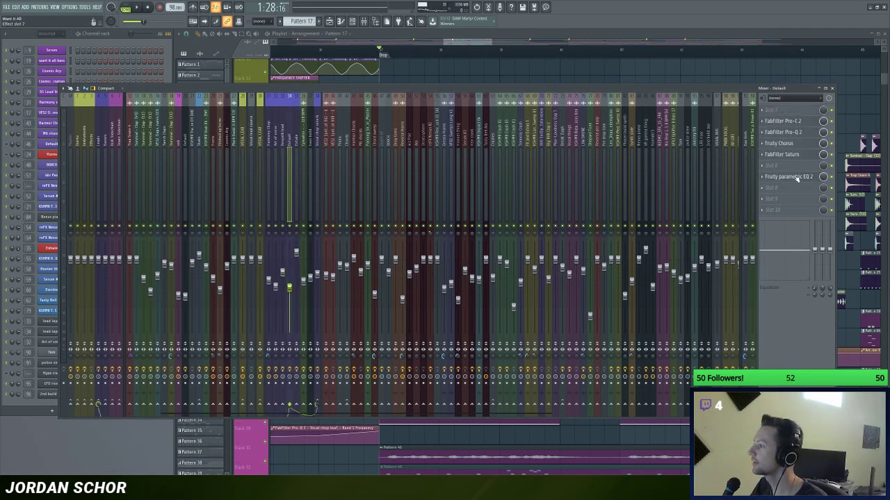
pyautogui.click(793, 176)
pyautogui.click(325, 86)
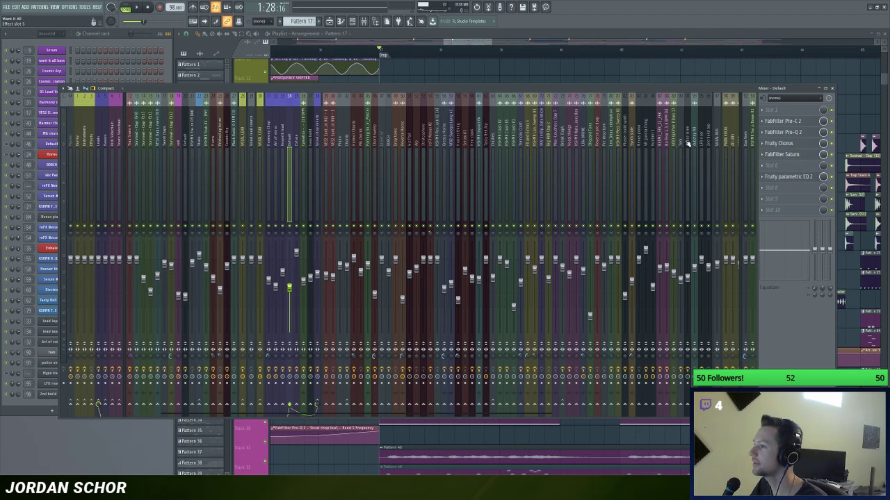
pyautogui.click(788, 155)
pyautogui.click(798, 123)
pyautogui.click(787, 132)
pyautogui.click(531, 99)
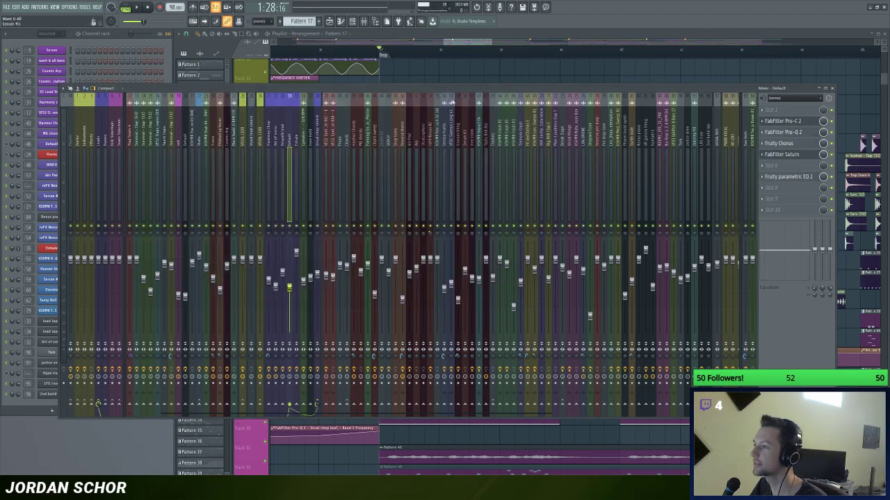
pyautogui.moveTo(384, 89); pyautogui.dragTo(377, 125)
pyautogui.click(340, 107)
pyautogui.click(443, 108)
pyautogui.moveTo(446, 125); pyautogui.dragTo(433, 106)
pyautogui.click(423, 122)
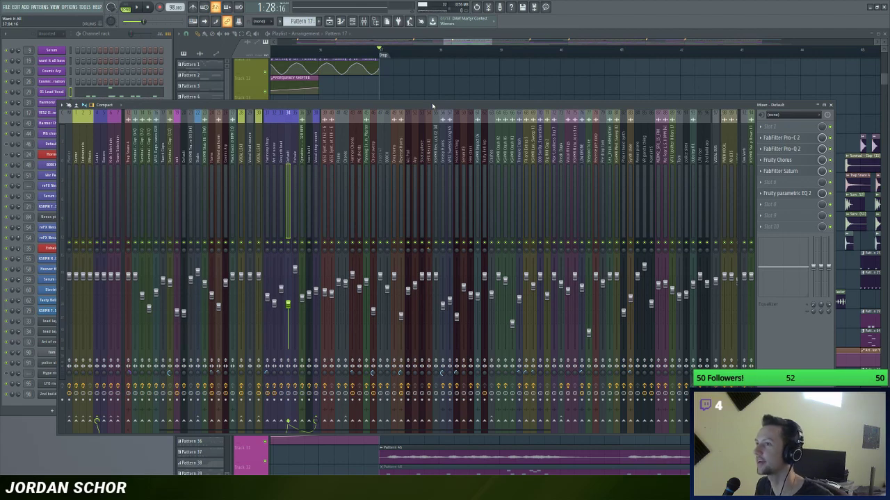
# Step: Select the Pattern 8 clip in the BASS section at the start of the drop
pyautogui.moveTo(464, 42)
pyautogui.mouseDown()
pyautogui.moveTo(462, 56)
pyautogui.moveTo(464, 36)
pyautogui.mouseUp()
pyautogui.scroll(-3, 386, 192)
pyautogui.scroll(-3, 445, 206)
pyautogui.click(338, 282)
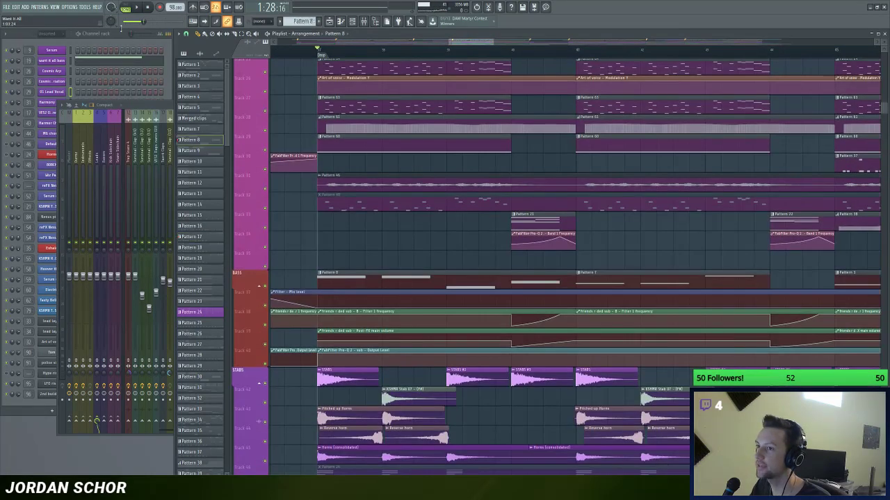
# Step: Open the want it all bass channel's instrument, close its window, and play the drop
pyautogui.click(114, 34)
pyautogui.click(57, 61)
pyautogui.moveTo(299, 104); pyautogui.dragTo(294, 108)
pyautogui.click(441, 95)
pyautogui.press('space')
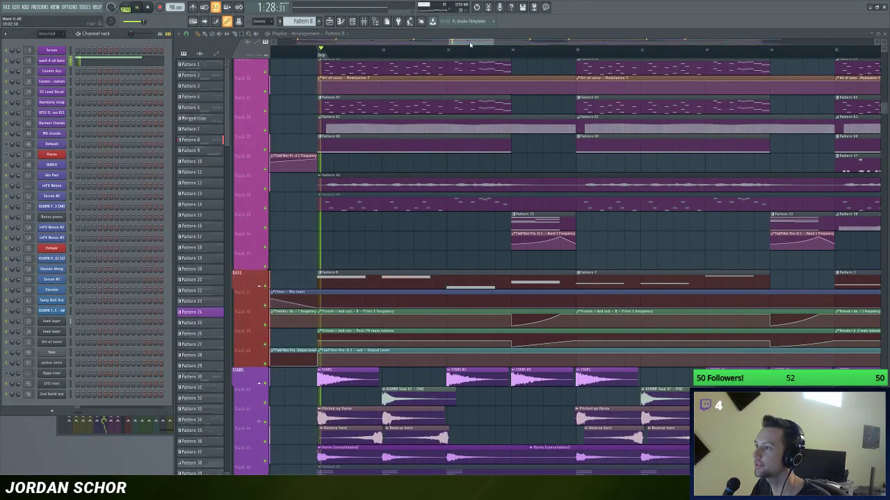
# Step: Open the mixer to check the track levels while the drop plays, and stop the playback
pyautogui.moveTo(470, 44); pyautogui.dragTo(461, 45)
pyautogui.press('F9')
pyautogui.scroll(2, 197, 221)
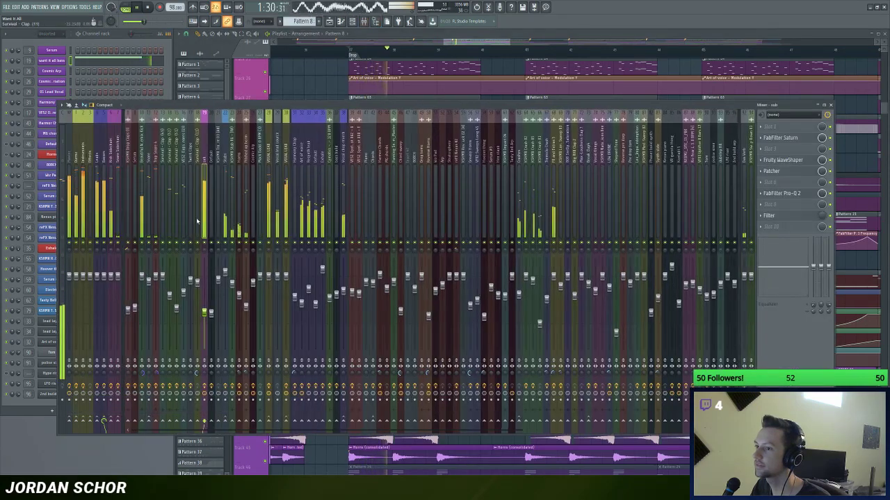
pyautogui.moveTo(452, 42); pyautogui.dragTo(451, 60)
pyautogui.press('space')
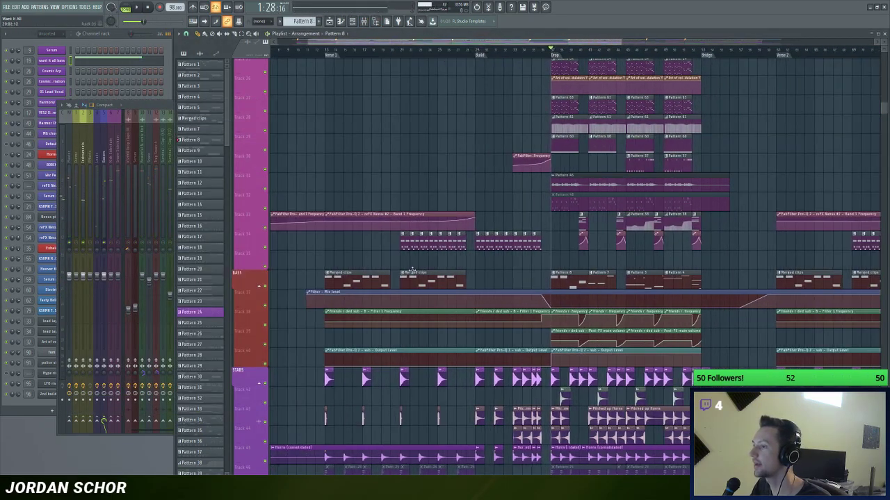
# Step: Maximize the playlist and play the drop from its start
pyautogui.moveTo(509, 41); pyautogui.dragTo(492, 41)
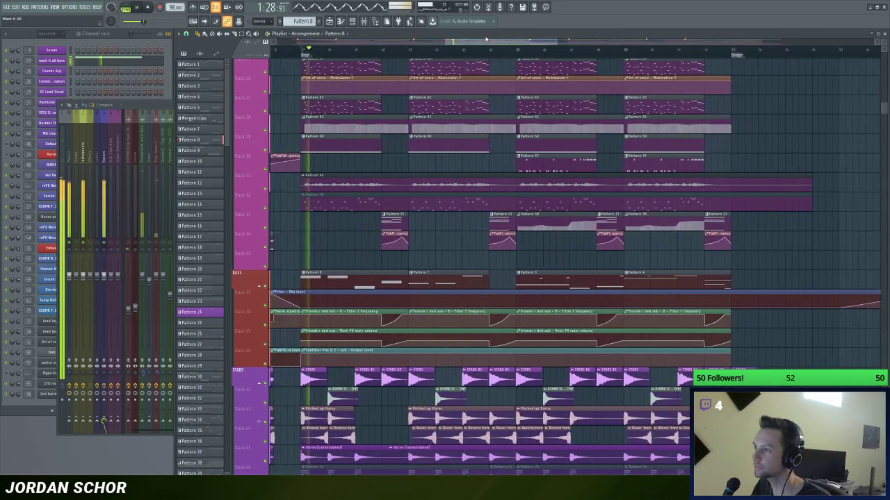
pyautogui.press('Return')
pyautogui.scroll(1, 470, 41)
pyautogui.moveTo(384, 43); pyautogui.dragTo(355, 53)
pyautogui.press('space')
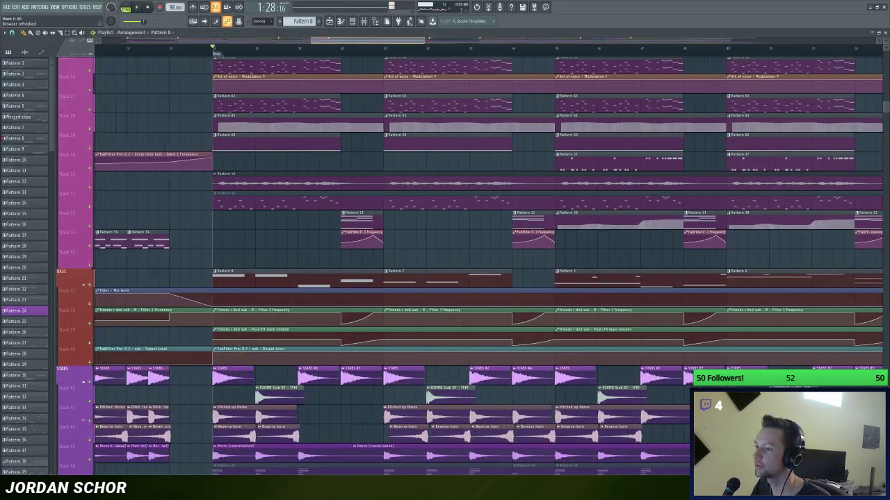
pyautogui.scroll(1, 367, 43)
pyautogui.press('space')
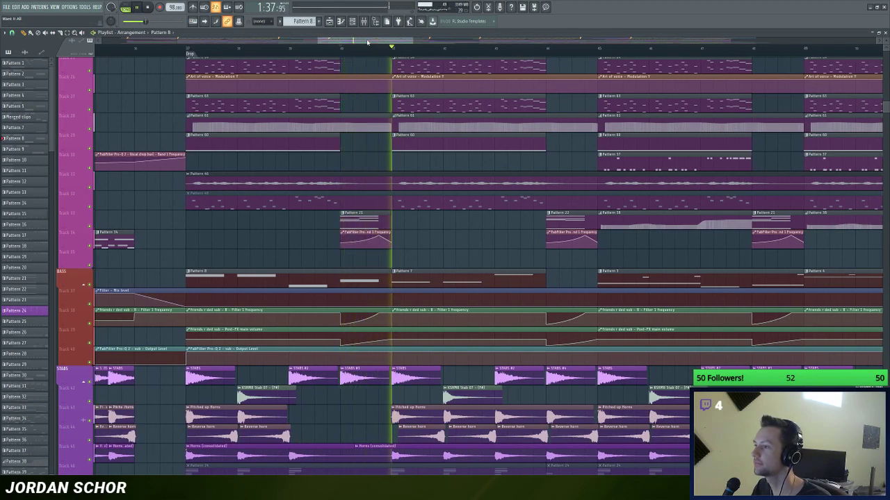
# Step: Restart the playback from further into the drop, near the second Pattern 22 fill, and stop it
pyautogui.press('space')
pyautogui.click(488, 49)
pyautogui.press('space')
pyautogui.moveTo(373, 41); pyautogui.dragTo(377, 36)
pyautogui.press('space')
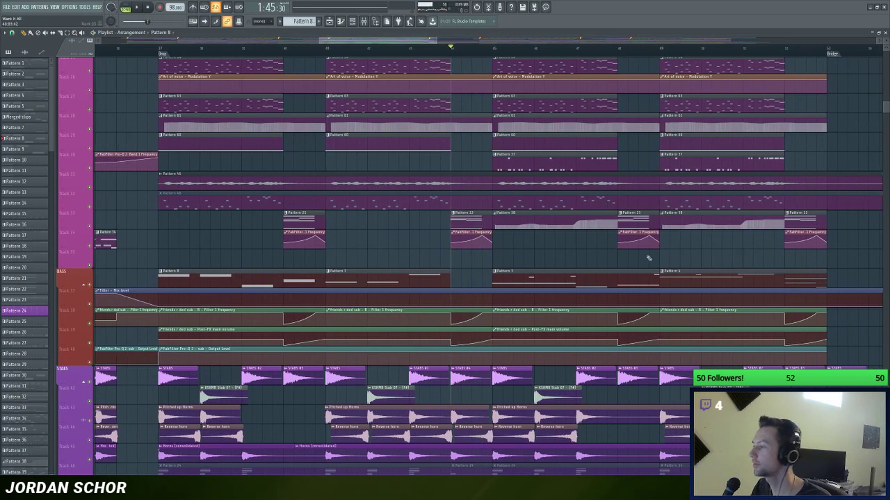
pyautogui.scroll(1, 177, 223)
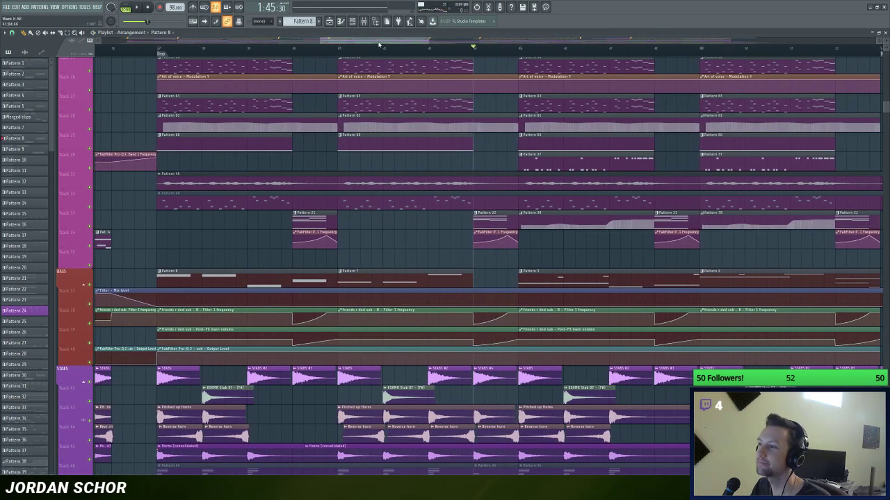
pyautogui.click(363, 21)
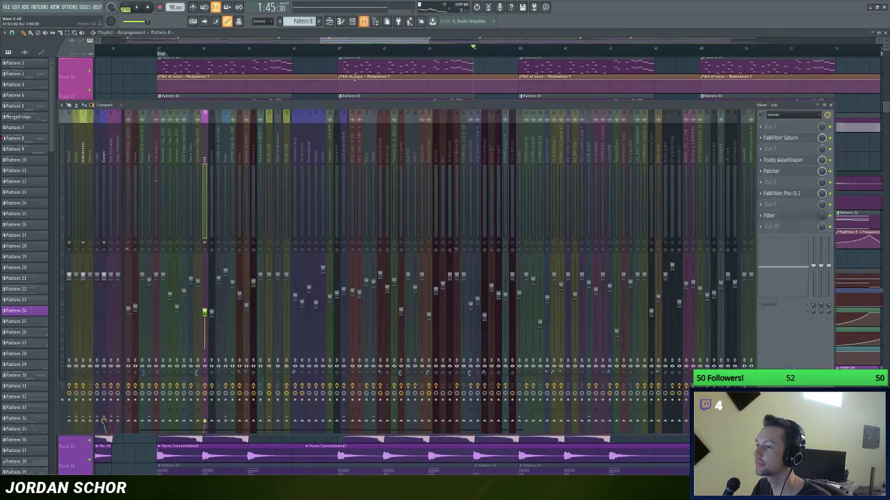
pyautogui.click(393, 41)
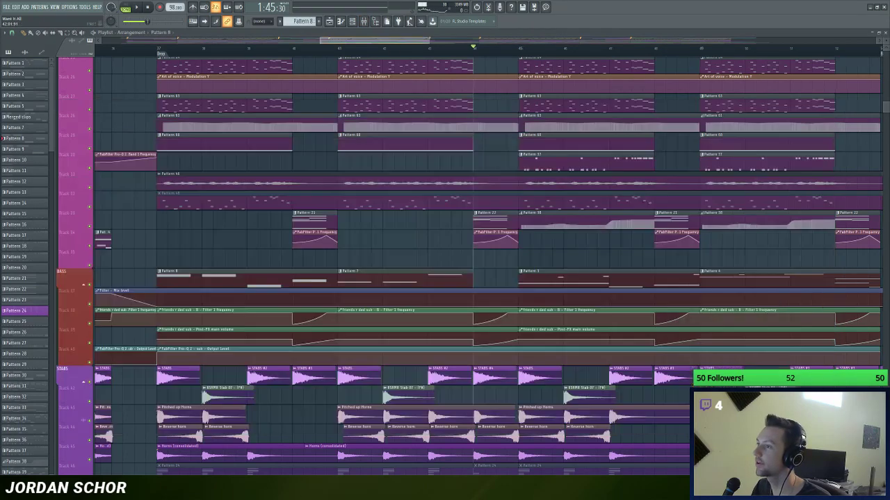
pyautogui.scroll(1, 393, 43)
pyautogui.moveTo(394, 43); pyautogui.dragTo(408, 40)
pyautogui.moveTo(333, 41); pyautogui.dragTo(328, 48)
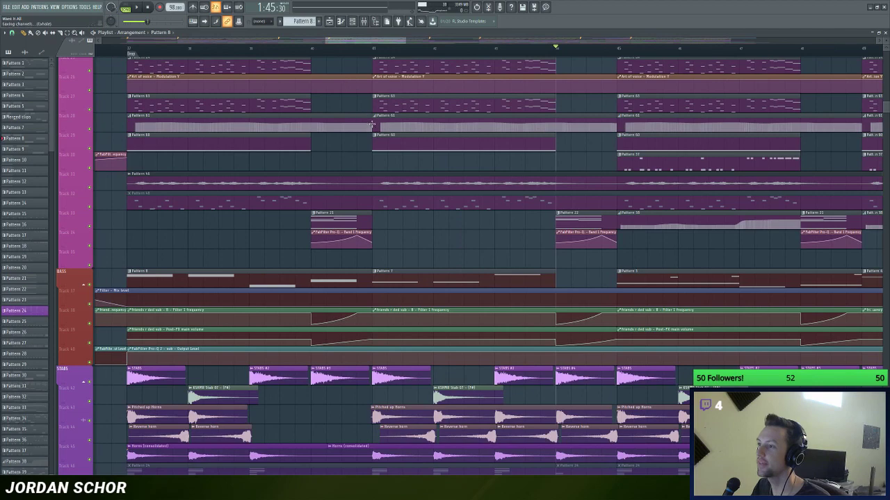
pyautogui.scroll(3, 188, 120)
pyautogui.scroll(-3, 274, 202)
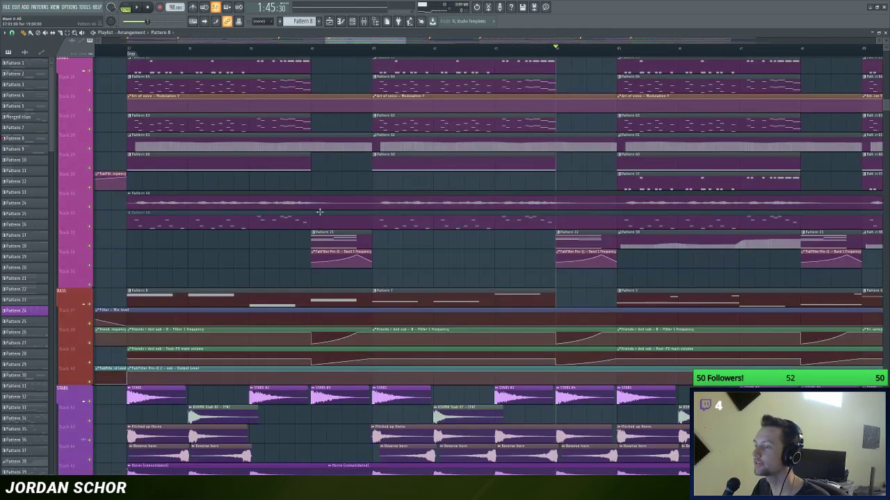
# Step: Solo the playlist track holding the Pattern 21 clip and play from the start of that clip
pyautogui.click(95, 248)
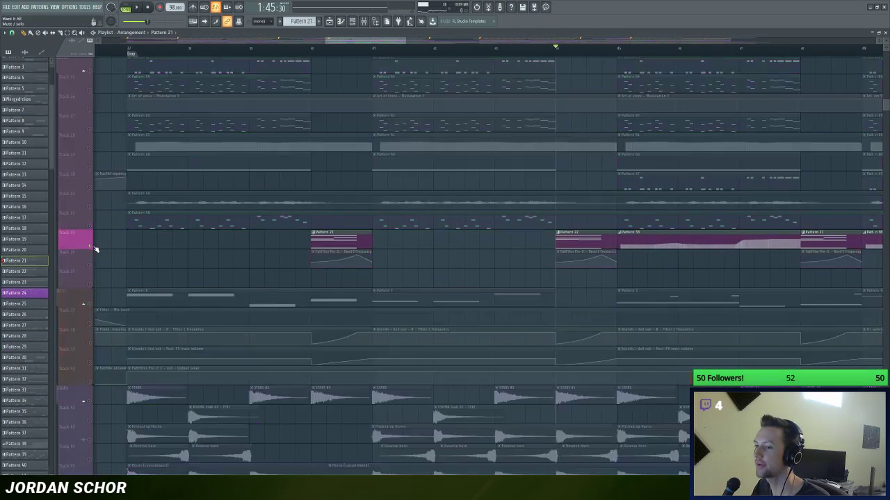
pyautogui.click(311, 50)
pyautogui.press('space')
pyautogui.scroll(-1, 327, 50)
# Step: Open the Harmor Chords piano roll of Pattern 21, stop the playback, and examine its chord notes
pyautogui.press('F7')
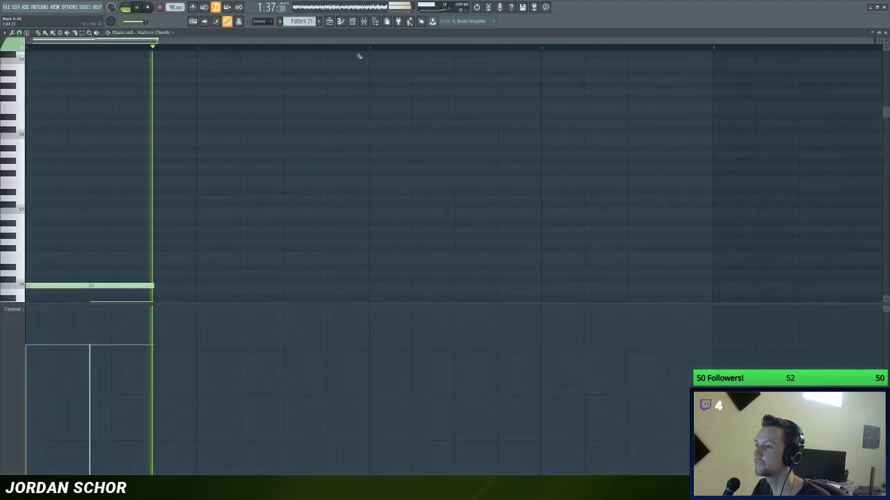
pyautogui.press('space')
pyautogui.scroll(2, 358, 42)
pyautogui.scroll(-8, 318, 161)
pyautogui.scroll(1, 292, 183)
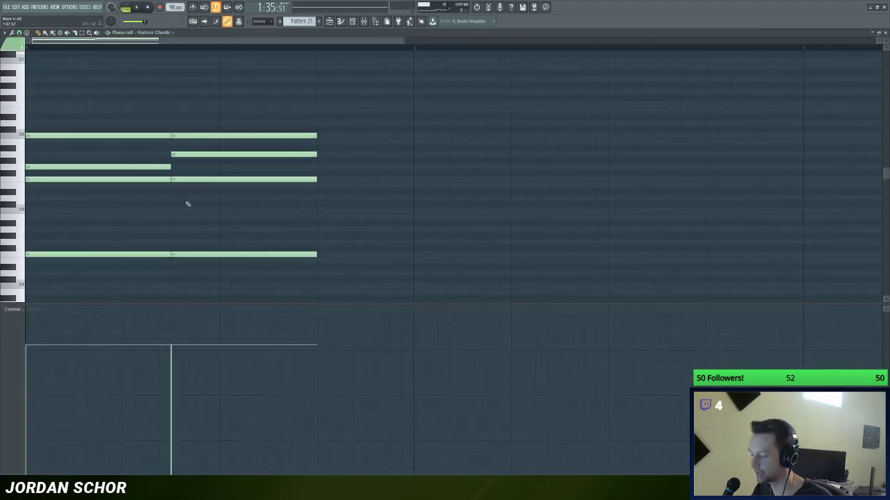
pyautogui.click(132, 201)
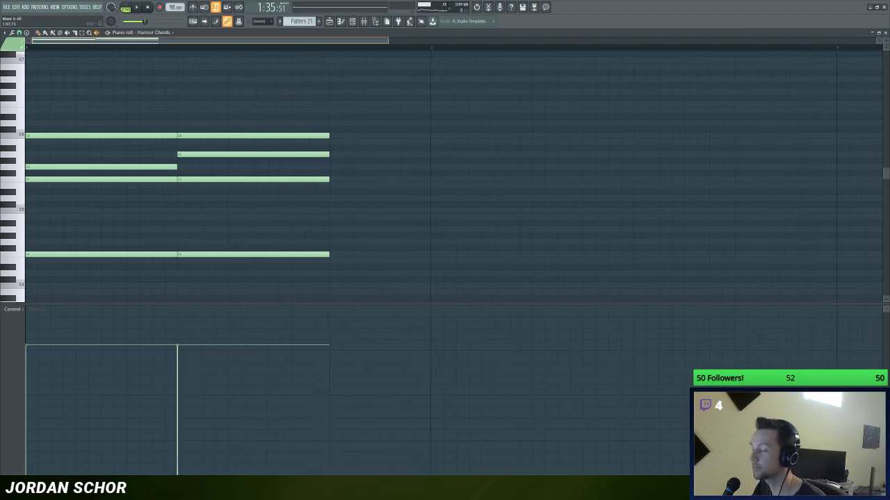
pyautogui.scroll(1, 292, 42)
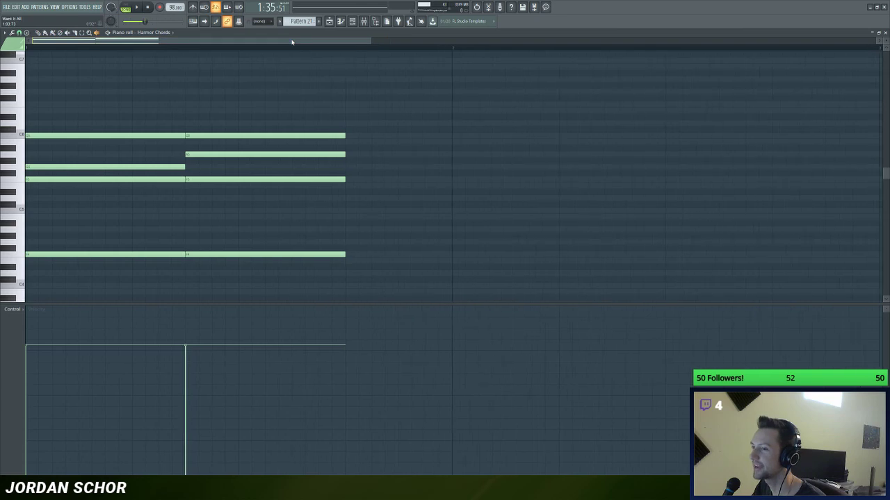
pyautogui.click(132, 130)
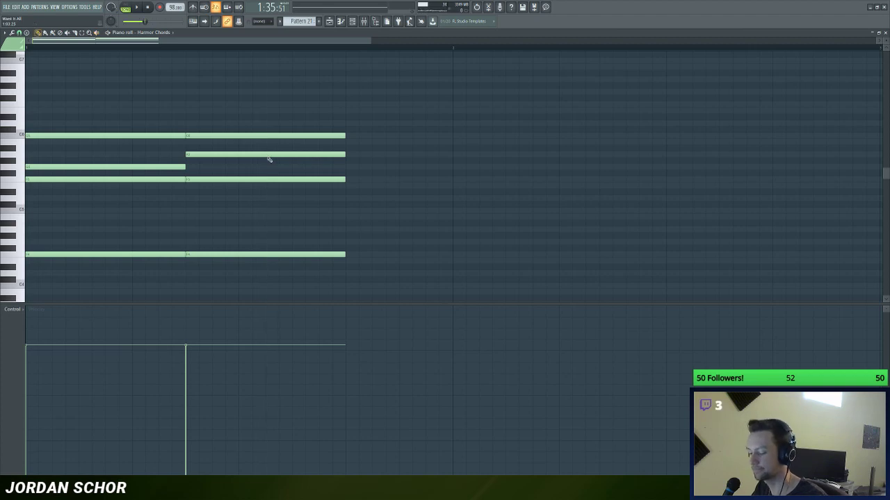
# Step: Close the piano roll, unsolo the Pattern 21 track, and save the project while the full drop plays
pyautogui.click(883, 33)
pyautogui.moveTo(354, 42); pyautogui.dragTo(351, 42)
pyautogui.rightClick(91, 109)
pyautogui.rightClick(91, 109)
pyautogui.press('space')
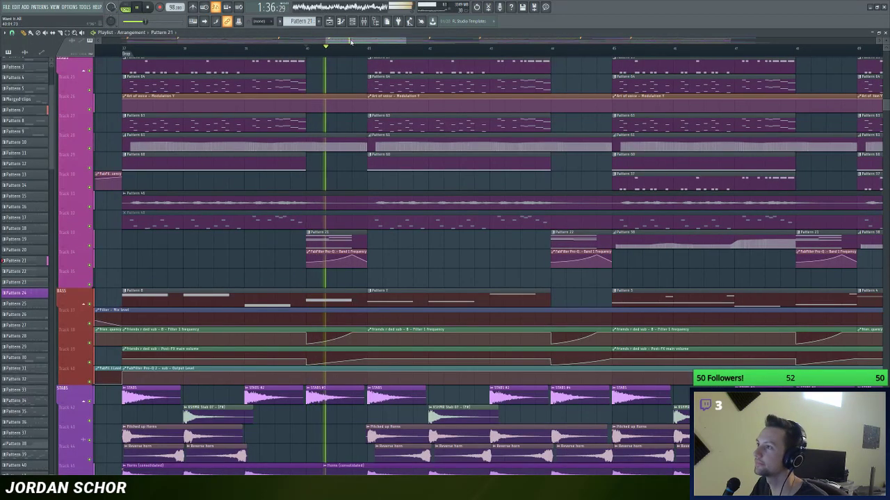
pyautogui.hotkey('ctrl', 's')
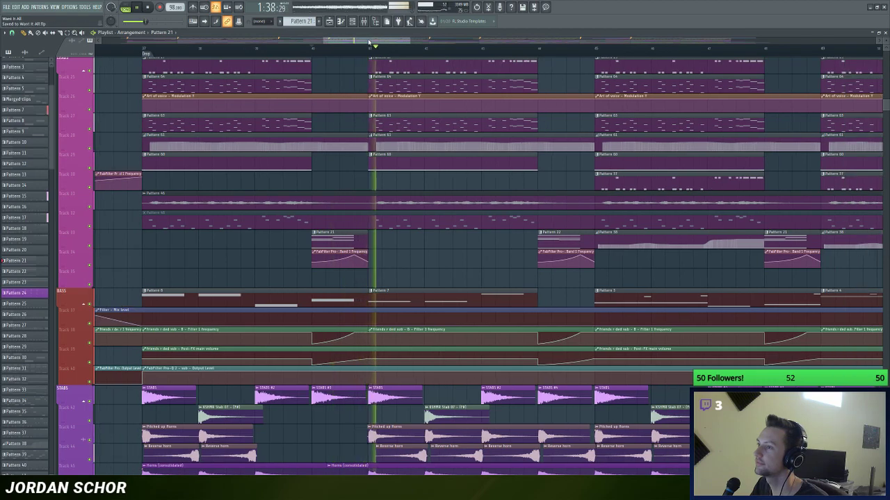
# Step: Stop the playback and isolate the STABS tracks, including the reverse horn and consolidated horn layers
pyautogui.scroll(-2, 367, 45)
pyautogui.scroll(-5, 91, 93)
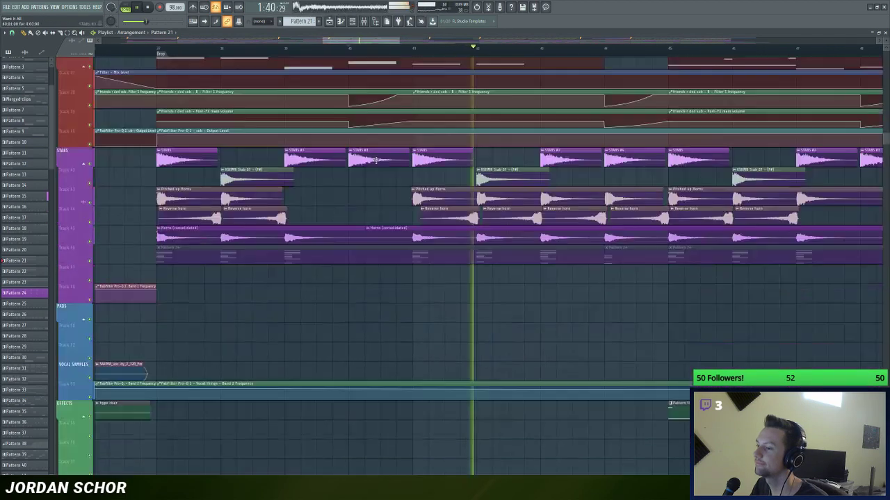
pyautogui.press('space')
pyautogui.click(96, 131)
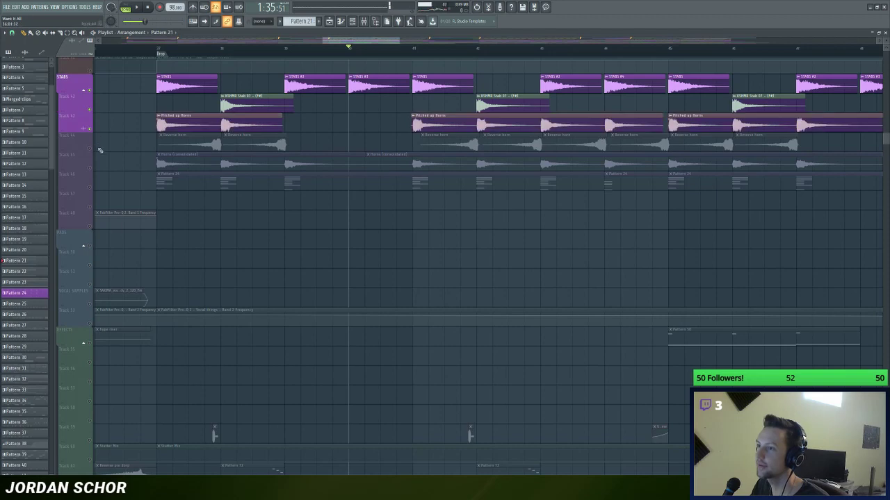
pyautogui.click(89, 148)
pyautogui.click(90, 168)
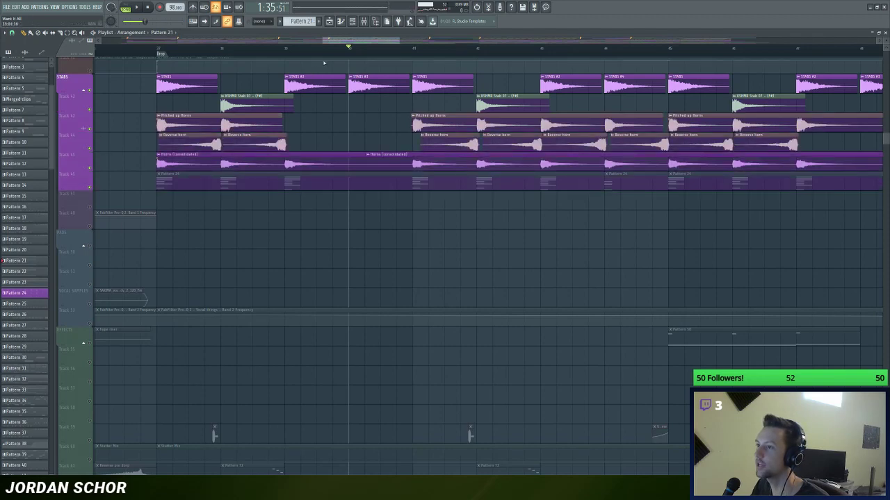
# Step: Save the project and play the isolated stabs from the Drop marker
pyautogui.scroll(1, 298, 59)
pyautogui.hotkey('ctrl', 's')
pyautogui.scroll(-1, 279, 43)
pyautogui.click(168, 49)
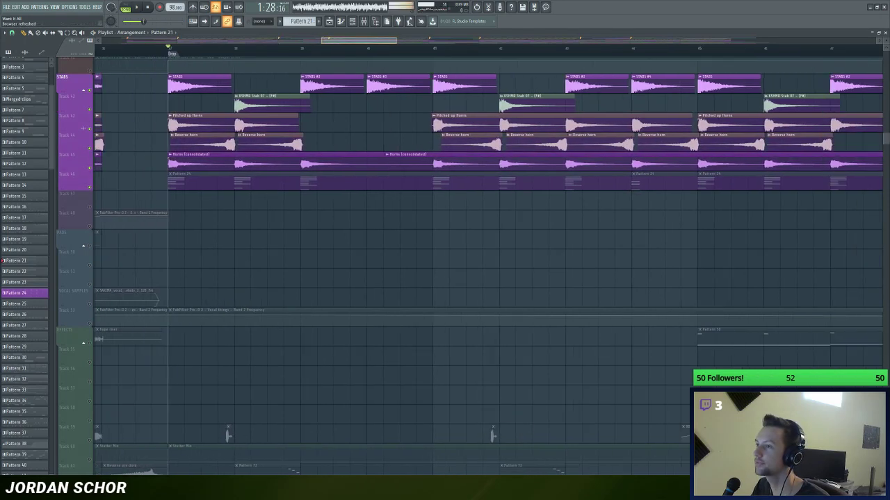
pyautogui.scroll(1, 343, 60)
pyautogui.scroll(1, 350, 43)
pyautogui.press('space')
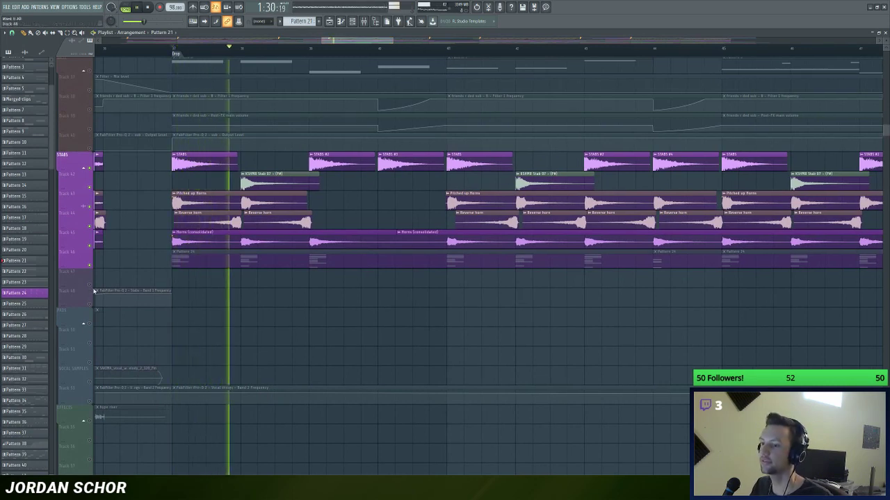
# Step: Unmute Tracks 47 and 48 of the STABS group, listen through the drop, and stop the playback
pyautogui.click(90, 285)
pyautogui.click(89, 304)
pyautogui.scroll(-2, 375, 41)
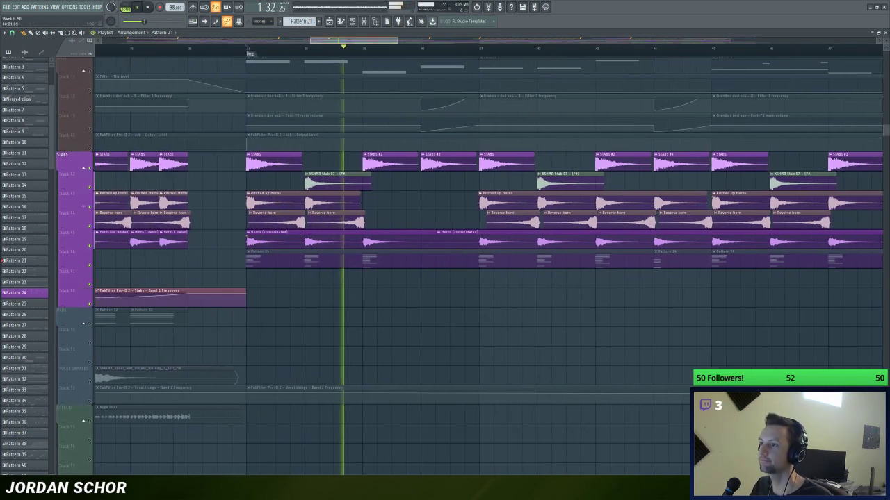
pyautogui.moveTo(382, 42); pyautogui.dragTo(386, 43)
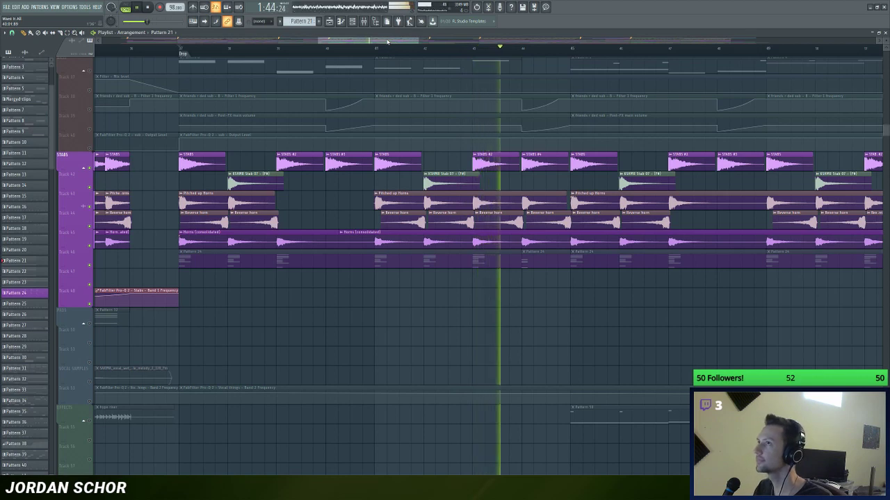
pyautogui.scroll(2, 388, 42)
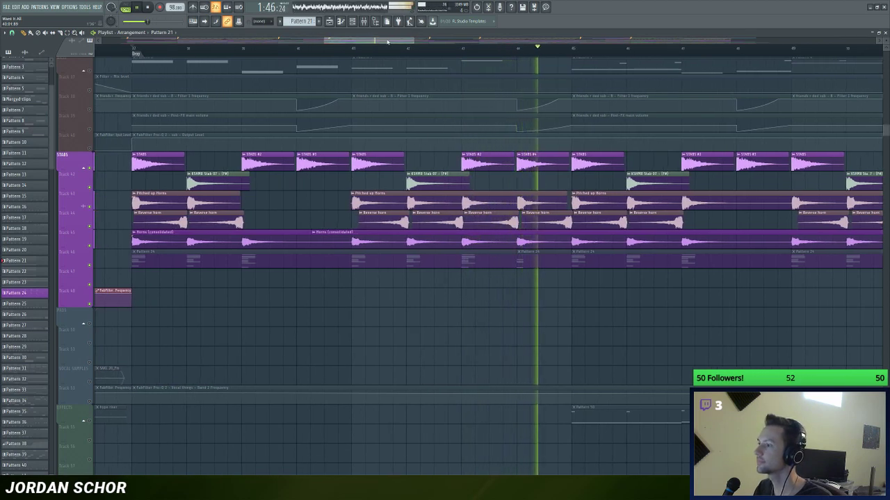
pyautogui.scroll(-1, 387, 42)
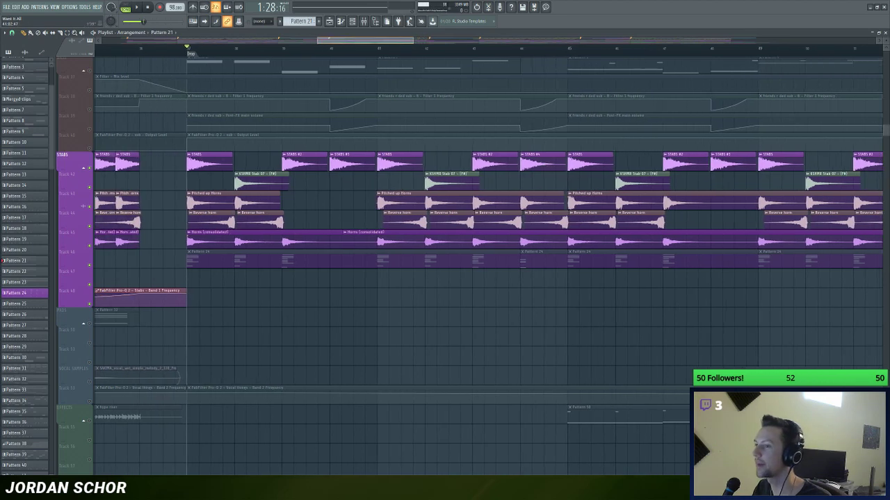
# Step: Save the project, restore all the other tracks, and mute Tracks 41 to 46 of the STABS group
pyautogui.hotkey('ctrl', 's')
pyautogui.scroll(1, 356, 32)
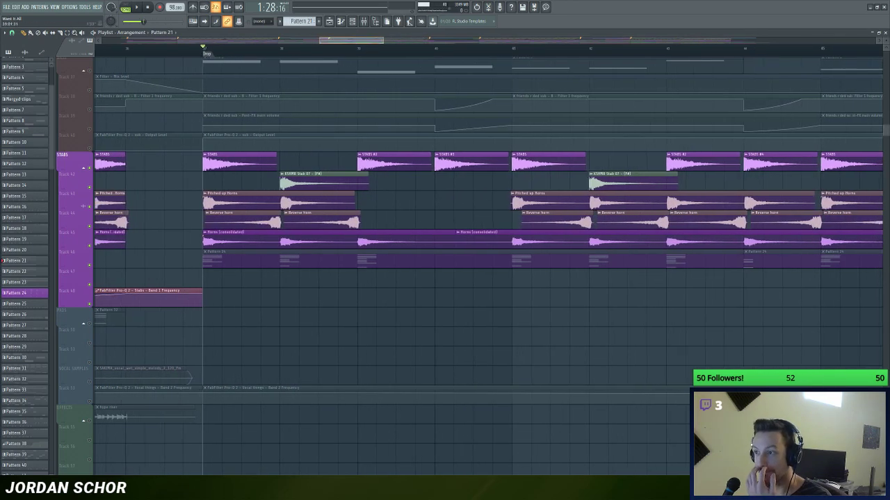
pyautogui.rightClick(90, 148)
pyautogui.rightClick(90, 148)
pyautogui.click(89, 167)
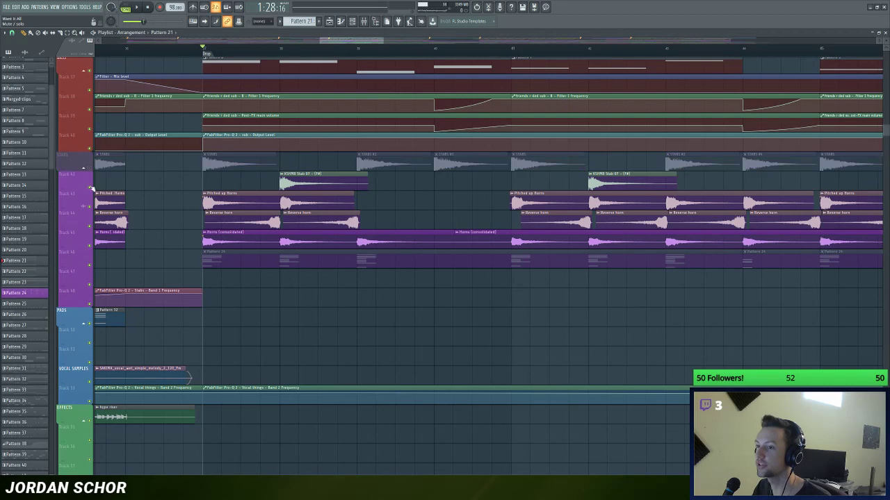
pyautogui.moveTo(92, 212); pyautogui.dragTo(94, 271)
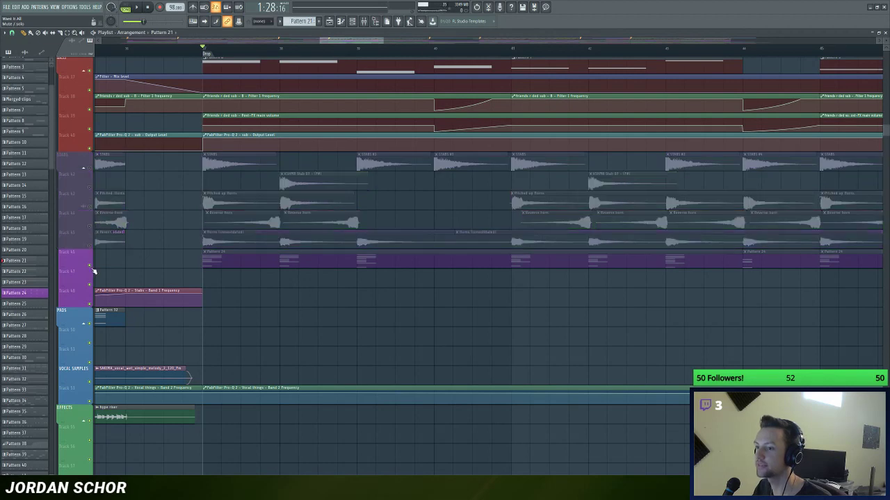
# Step: Play the drop with the stabs muted, look over the bass clips, and stop the playback
pyautogui.scroll(-1, 364, 42)
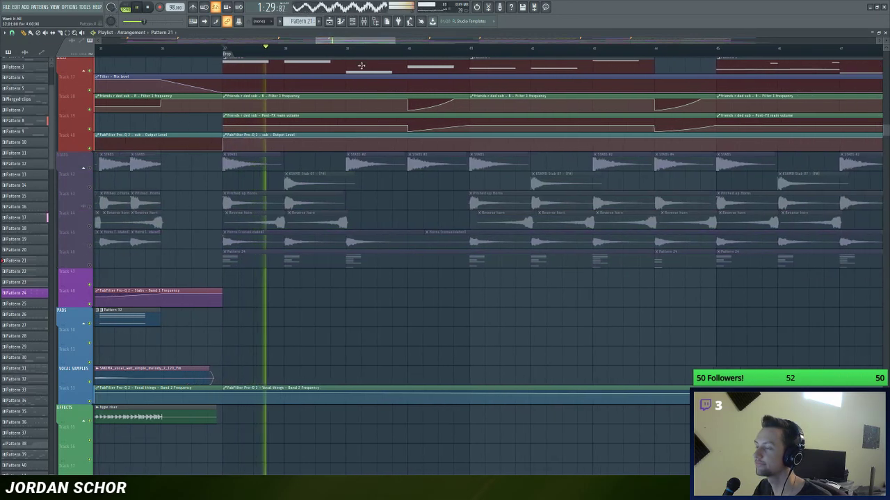
pyautogui.scroll(2, 360, 66)
pyautogui.scroll(2, 371, 42)
pyautogui.scroll(-5, 151, 159)
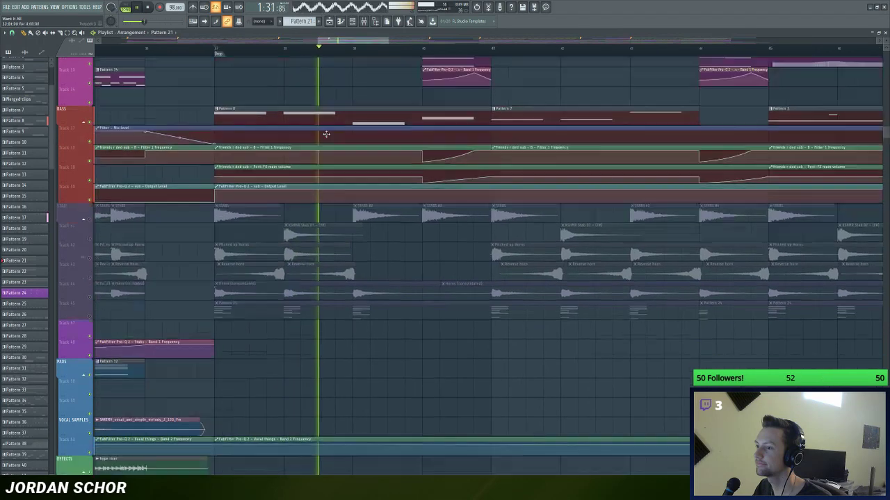
pyautogui.scroll(1, 91, 171)
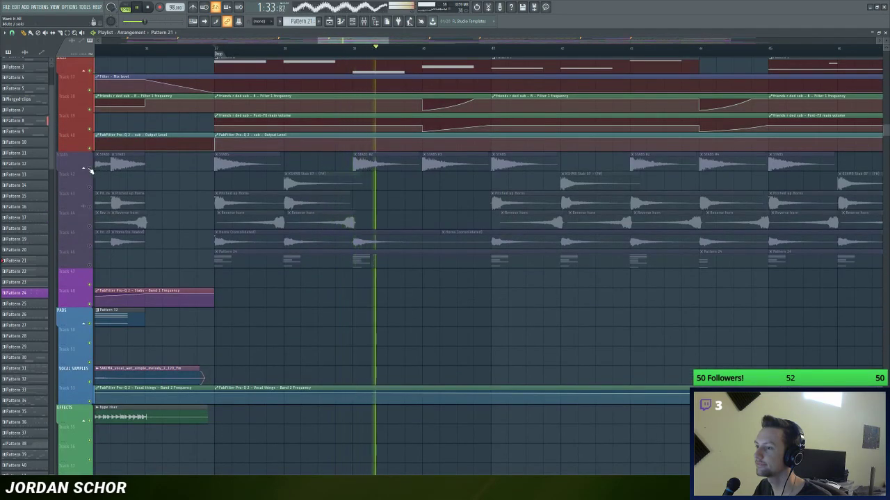
pyautogui.press('space')
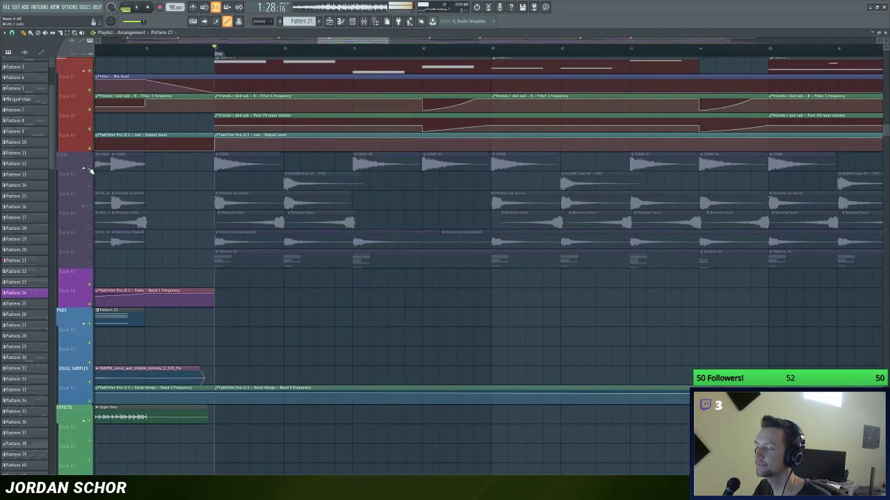
# Step: Unmute Tracks 41 to 46 of the STABS group
pyautogui.moveTo(93, 170); pyautogui.dragTo(93, 262)
pyautogui.scroll(6, 360, 254)
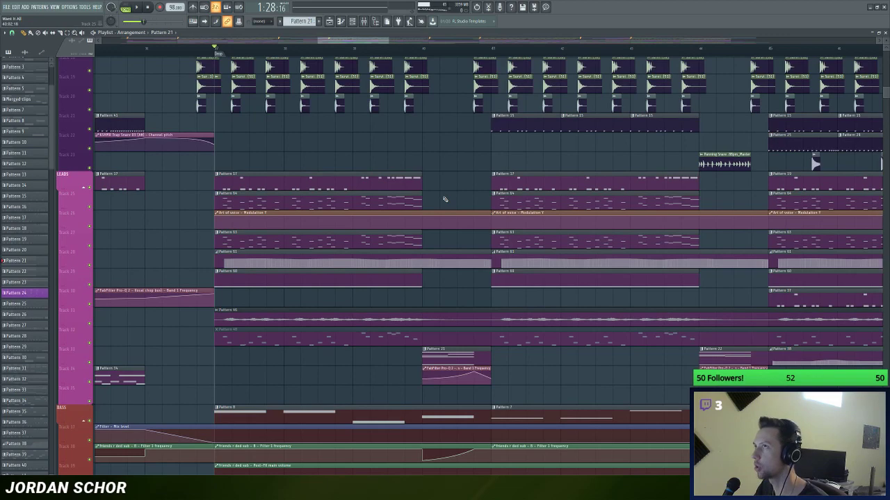
pyautogui.scroll(-6, 445, 199)
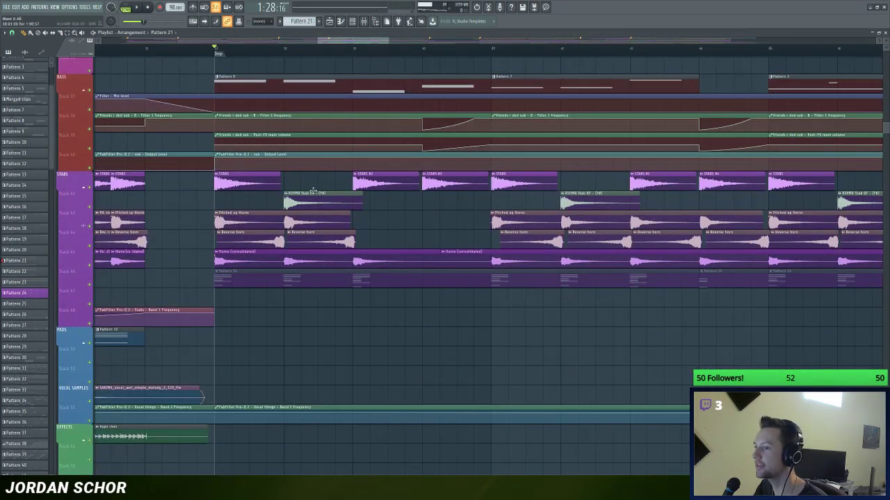
pyautogui.click(313, 192)
pyautogui.click(438, 201)
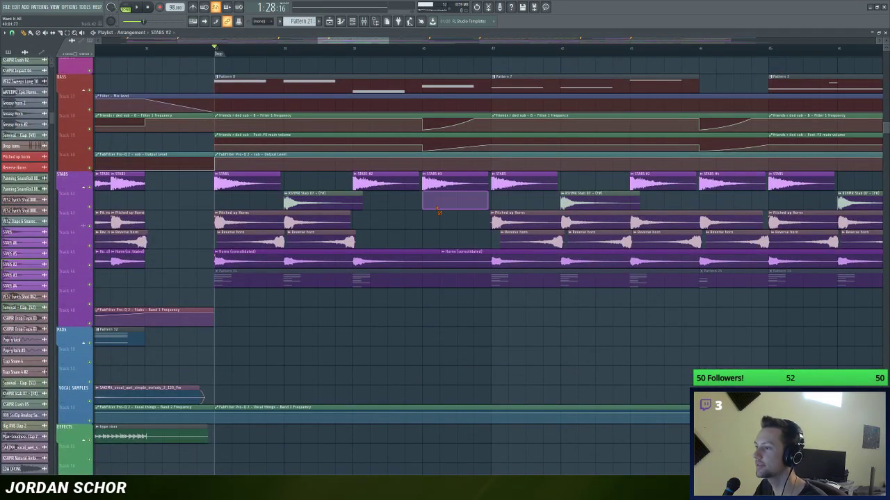
# Step: Play the drop with all the stab layers back in and stop the playback
pyautogui.press('space')
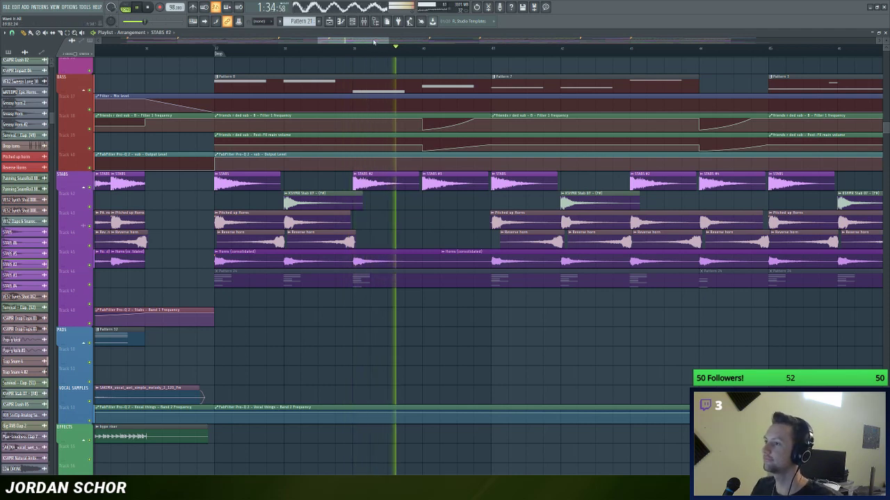
pyautogui.scroll(-1, 374, 42)
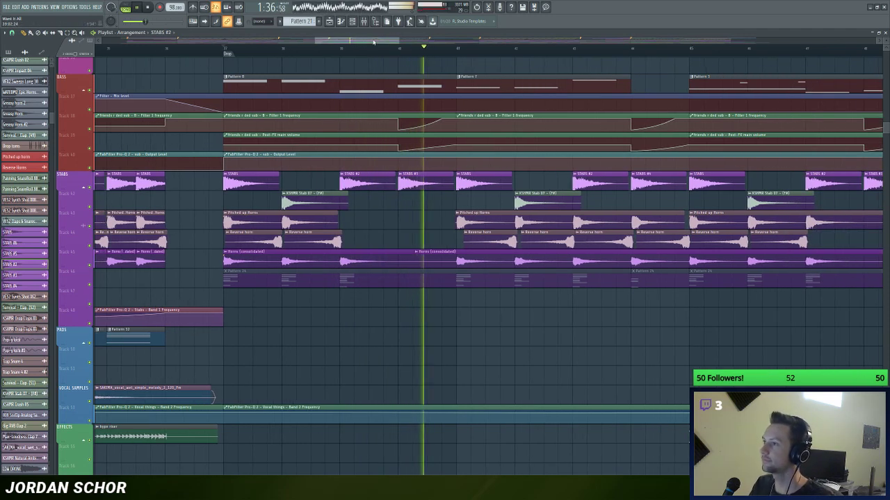
pyautogui.scroll(1, 374, 42)
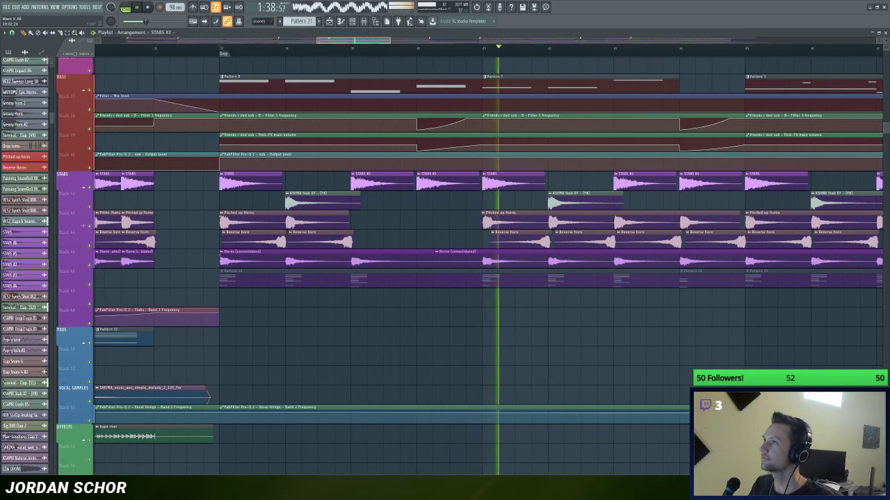
pyautogui.scroll(1, 374, 42)
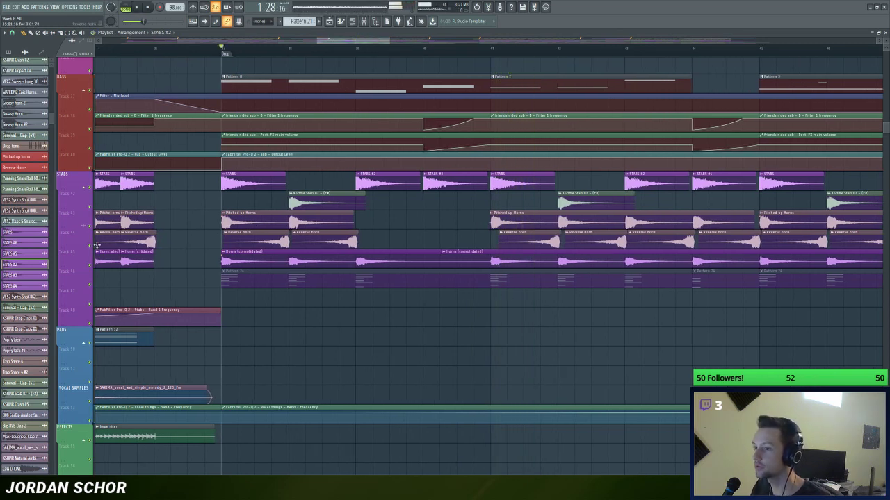
# Step: Isolate the Horns (consolidated) layer on Track 45, play it from the Drop marker, and unmute Track 48
pyautogui.click(96, 243)
pyautogui.scroll(2, 321, 46)
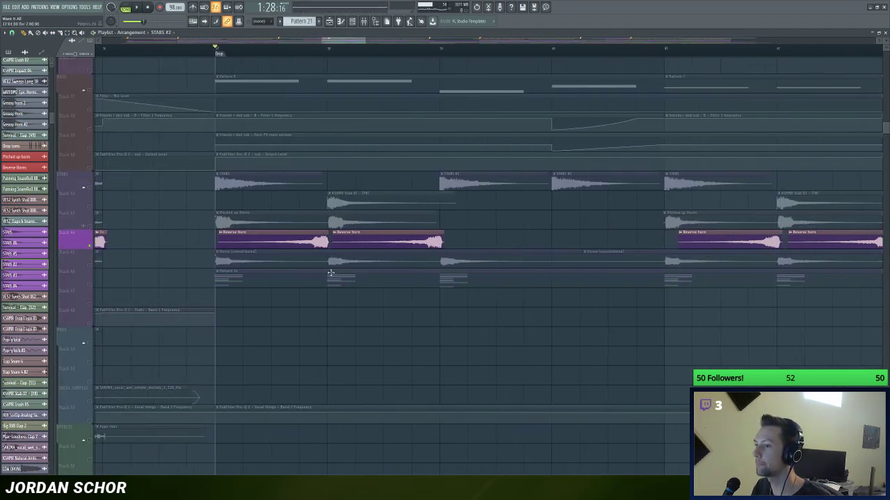
pyautogui.click(230, 268)
pyautogui.click(95, 267)
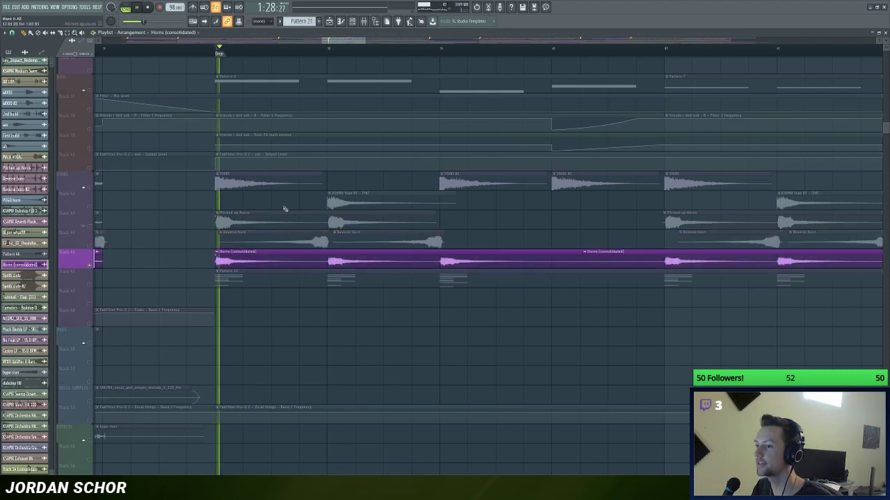
pyautogui.scroll(-1, 356, 44)
pyautogui.click(95, 316)
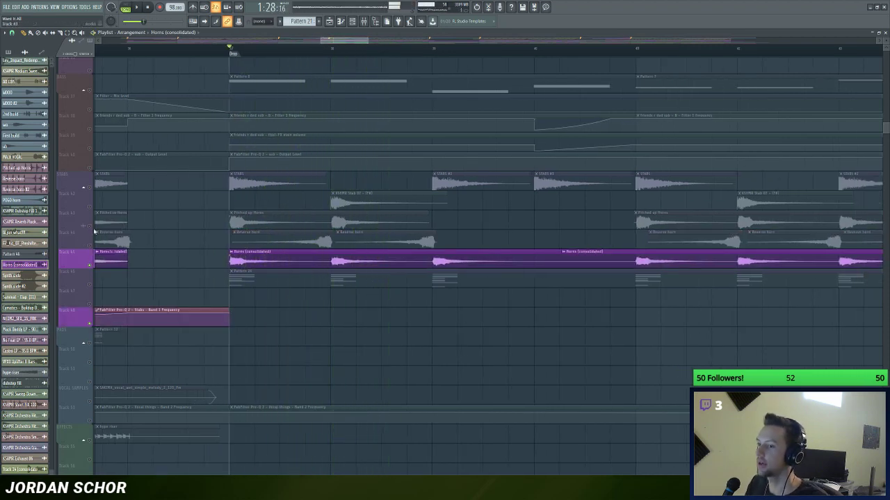
# Step: Unmute Track 43, check the sample settings of the Pitched up Horns clip, and stop the playback
pyautogui.click(89, 226)
pyautogui.doubleClick(319, 224)
pyautogui.moveTo(338, 141); pyautogui.dragTo(317, 147)
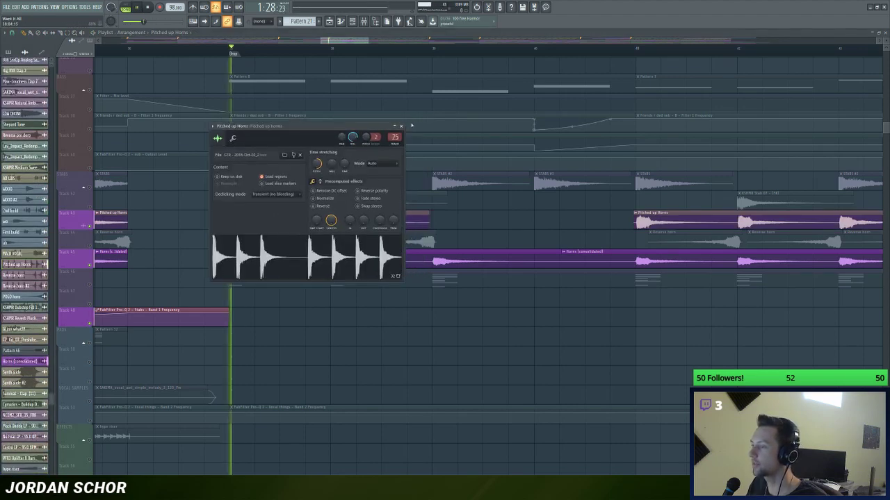
pyautogui.click(402, 126)
pyautogui.scroll(-2, 354, 44)
pyautogui.scroll(1, 354, 45)
pyautogui.press('space')
pyautogui.scroll(1, 353, 45)
# Step: Unmute Track 44 and check the sample settings of the Reverse horn clip
pyautogui.click(90, 245)
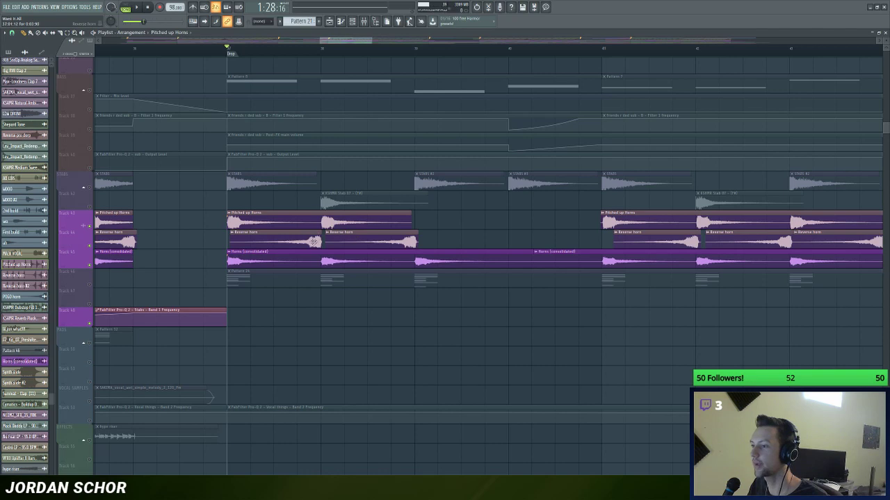
pyautogui.doubleClick(314, 241)
pyautogui.moveTo(215, 144); pyautogui.dragTo(229, 156)
pyautogui.click(279, 138)
# Step: Play the isolated horn layers from the Drop marker, stop the playback, and restore all the other tracks
pyautogui.scroll(-1, 362, 40)
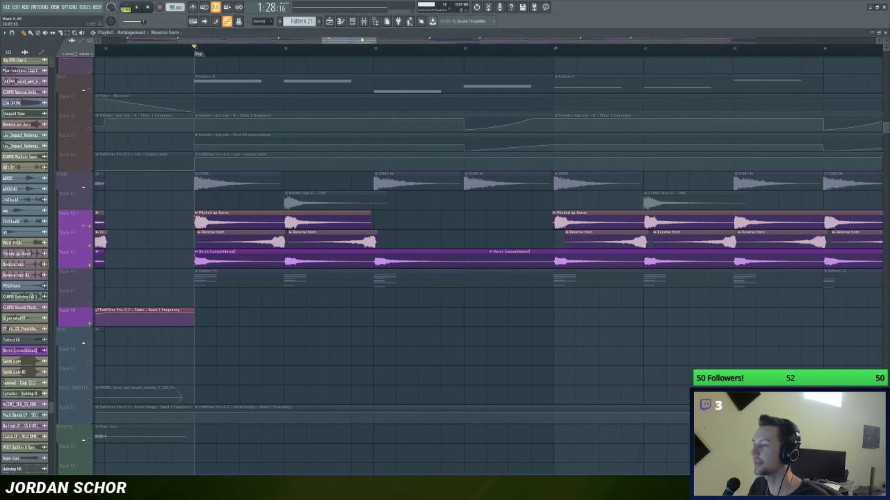
pyautogui.press('space')
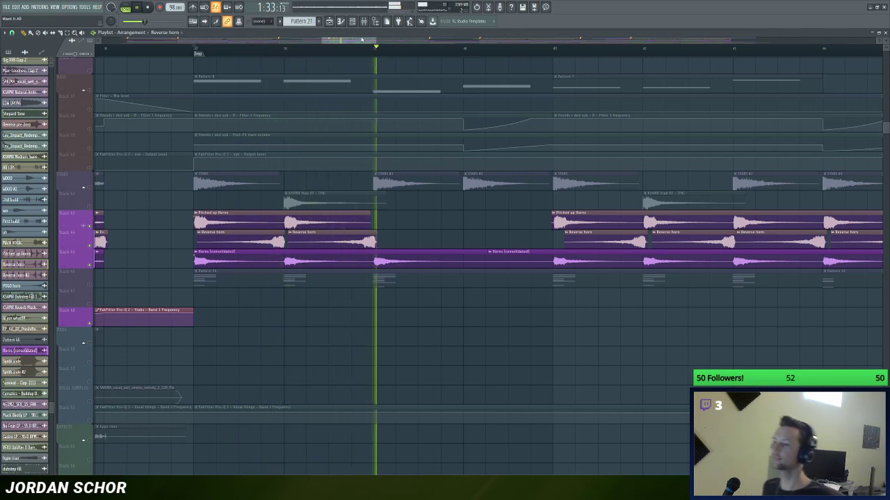
pyautogui.scroll(-2, 373, 39)
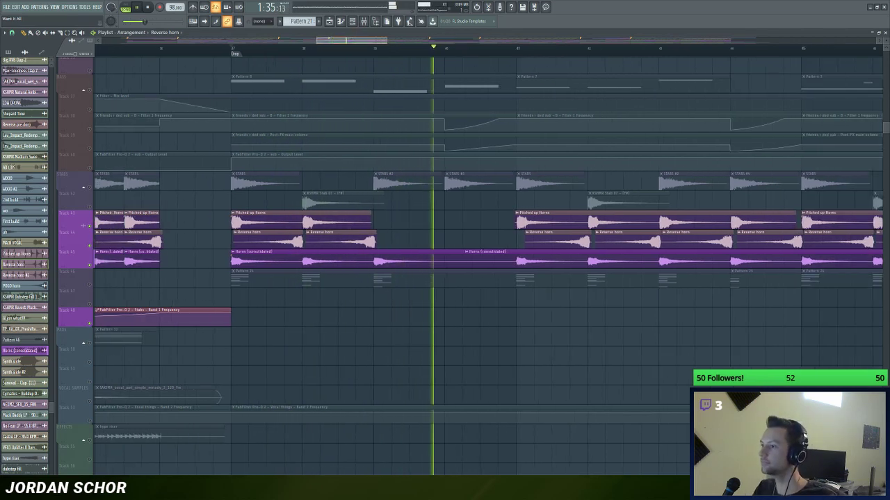
pyautogui.press('space')
pyautogui.rightClick(89, 207)
pyautogui.rightClick(90, 206)
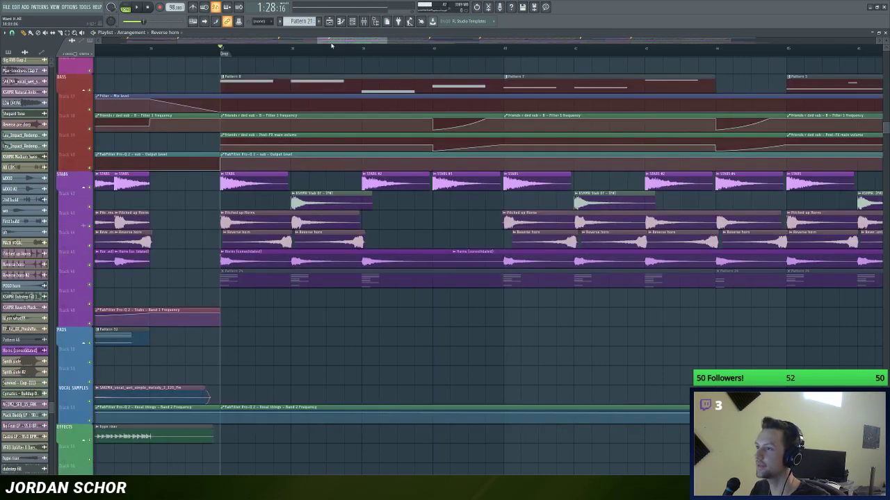
# Step: Look over the EFFECTS group tracks while briefly playing the drop, and stop the playback
pyautogui.scroll(1, 404, 122)
pyautogui.scroll(-5, 440, 170)
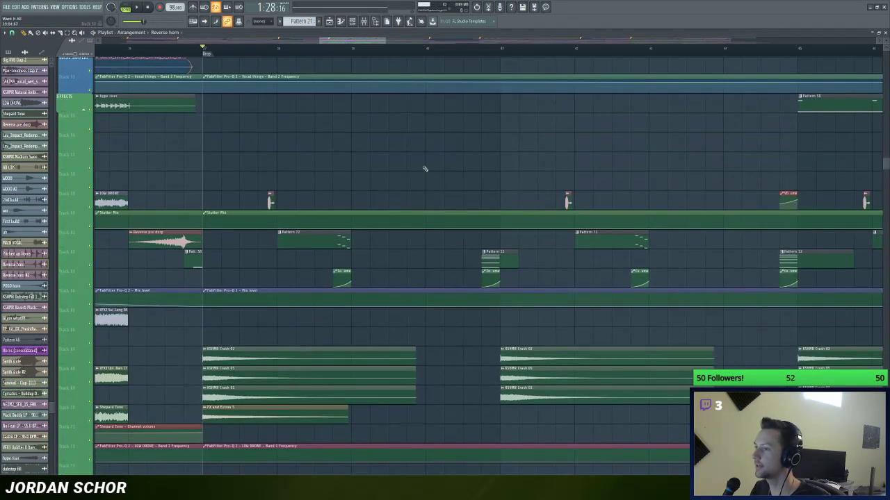
pyautogui.scroll(-2, 355, 44)
pyautogui.press('space')
pyautogui.scroll(-2, 338, 104)
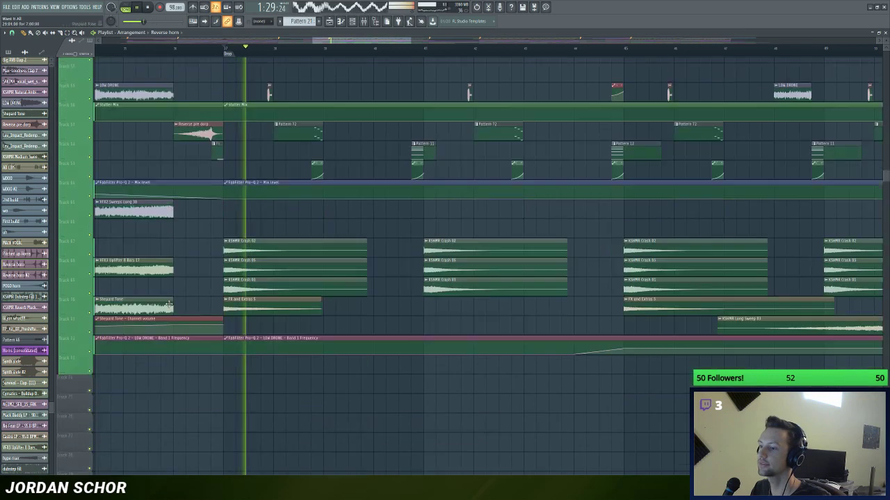
pyautogui.press('space')
# Step: Isolate Tracks 67 to 70 of the EFFECTS group, holding the crashes and the FX and Extras 5 clips
pyautogui.click(92, 298)
pyautogui.rightClick(90, 285)
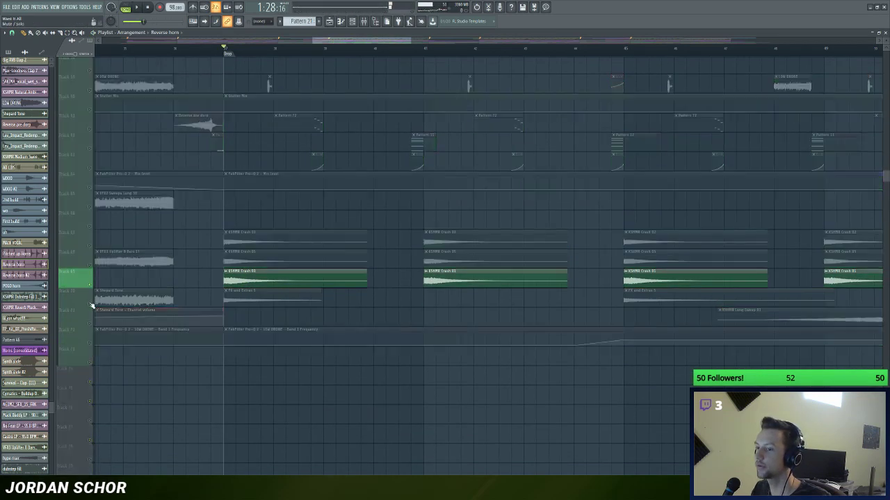
pyautogui.rightClick(90, 304)
pyautogui.click(90, 266)
pyautogui.click(89, 247)
pyautogui.click(89, 285)
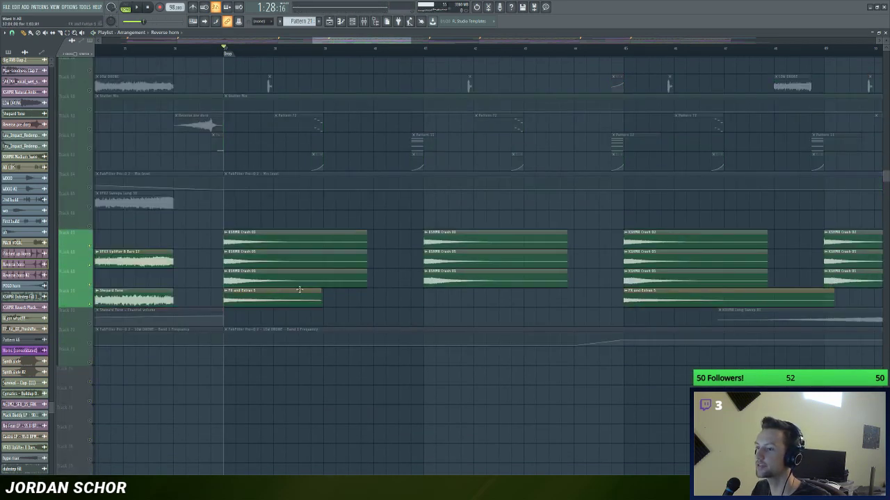
# Step: Check the sample settings of the FX and Extras 5 clip and play the isolated crashes from the Drop marker
pyautogui.doubleClick(290, 298)
pyautogui.click(267, 95)
pyautogui.press('space')
pyautogui.scroll(2, 277, 159)
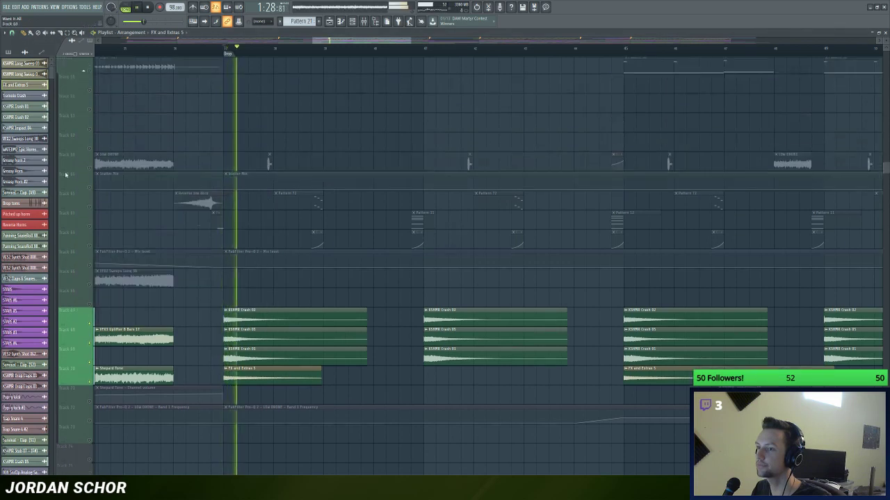
# Step: Unmute Tracks 59, 61 and 63 of the EFFECTS group
pyautogui.click(90, 168)
pyautogui.scroll(3, 345, 43)
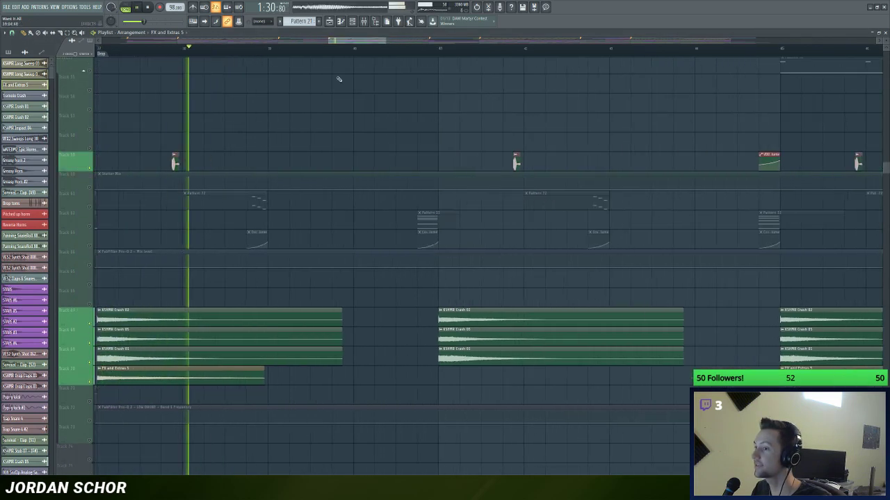
pyautogui.click(91, 207)
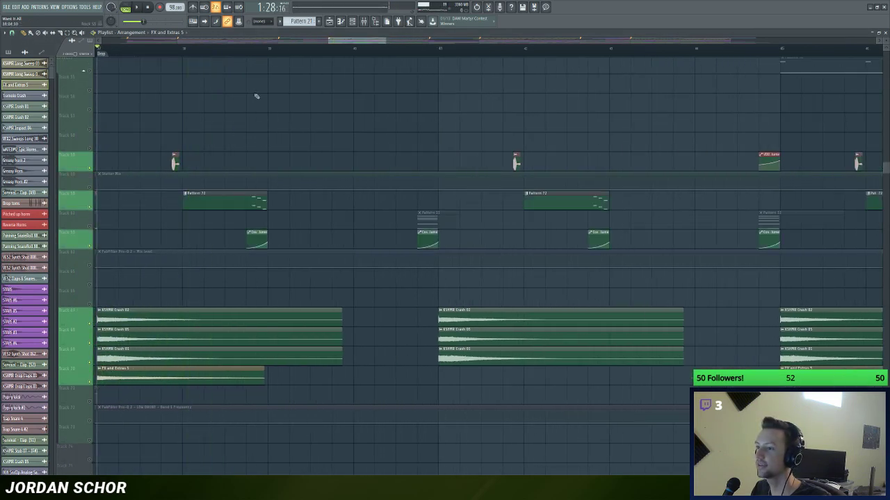
# Step: Unmute Track 62, listen to its first clip in the drop, and look over the isolated effects up to the Bridge marker
pyautogui.scroll(-3, 251, 48)
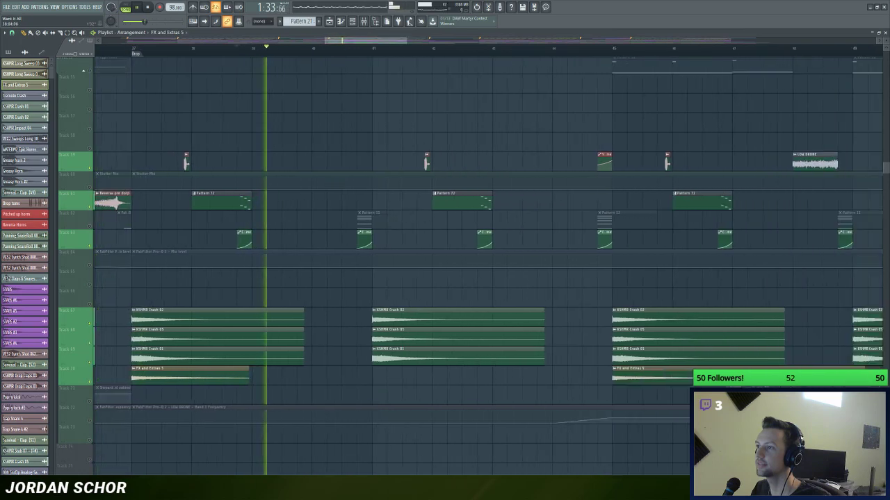
pyautogui.scroll(2, 375, 48)
pyautogui.click(89, 227)
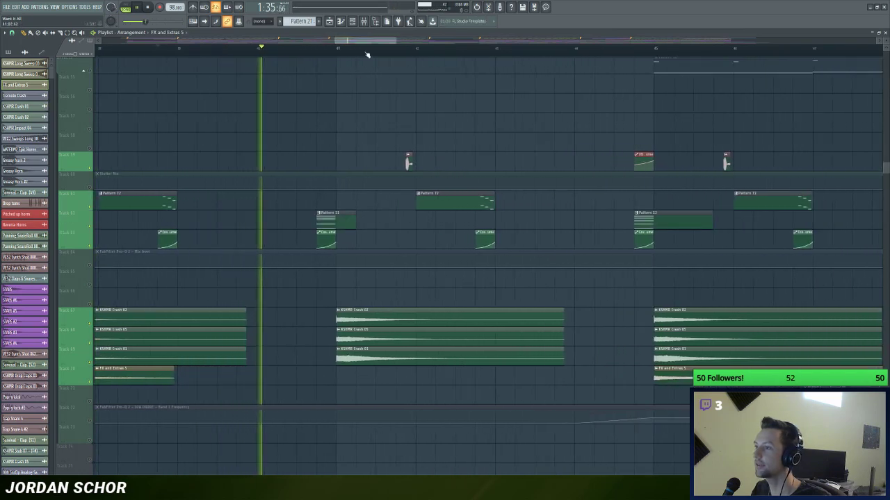
pyautogui.scroll(2, 319, 48)
pyautogui.scroll(3, 365, 45)
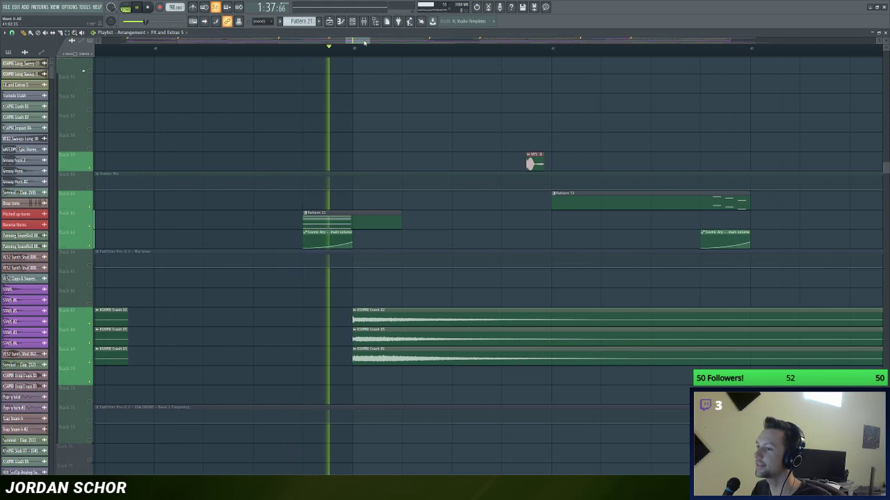
pyautogui.scroll(-5, 365, 43)
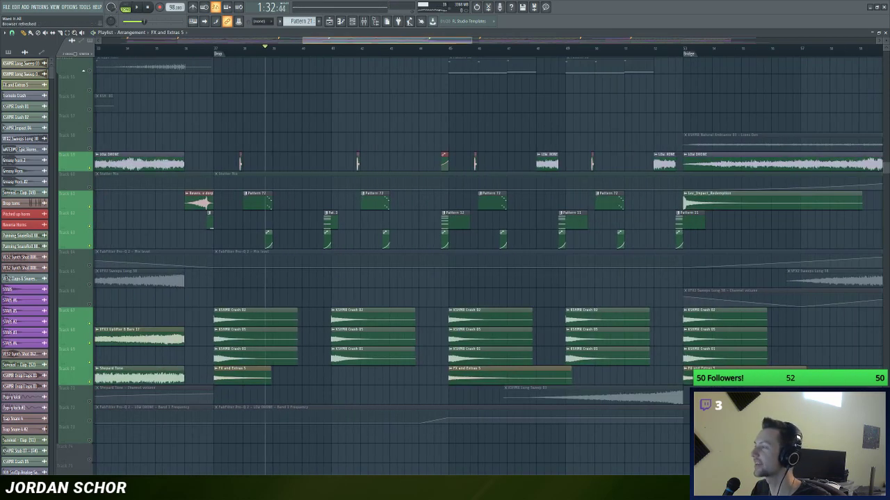
pyautogui.scroll(1, 366, 40)
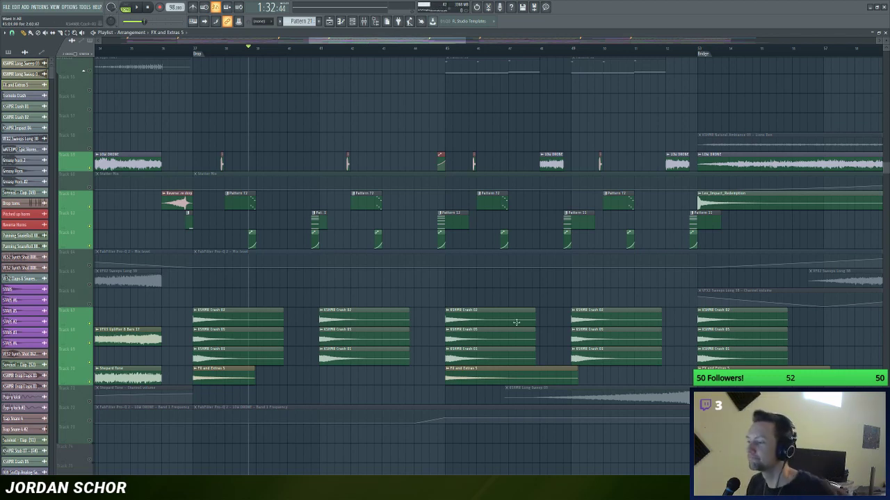
# Step: Unmute Track 71, play the end of the KSHMR Long Sweep clip leading into the Bridge, and stop the playback
pyautogui.click(89, 398)
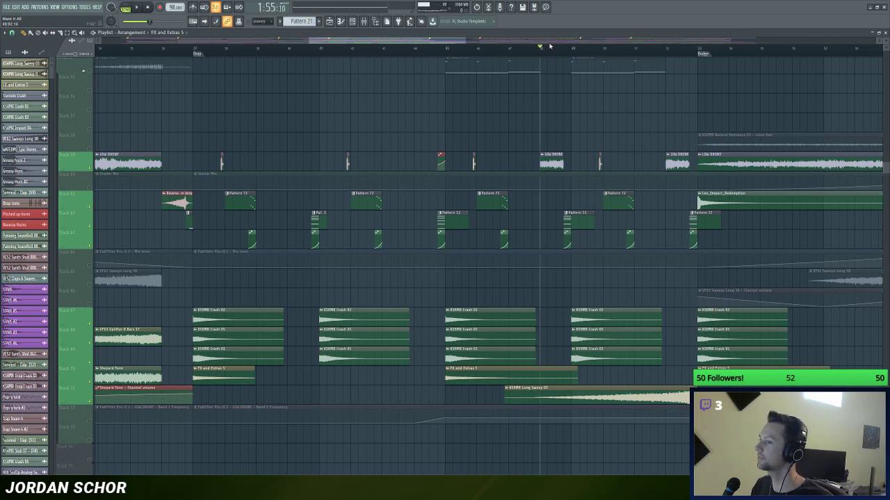
pyautogui.scroll(3, 549, 46)
pyautogui.scroll(-3, 549, 46)
pyautogui.scroll(1, 530, 46)
pyautogui.scroll(3, 523, 52)
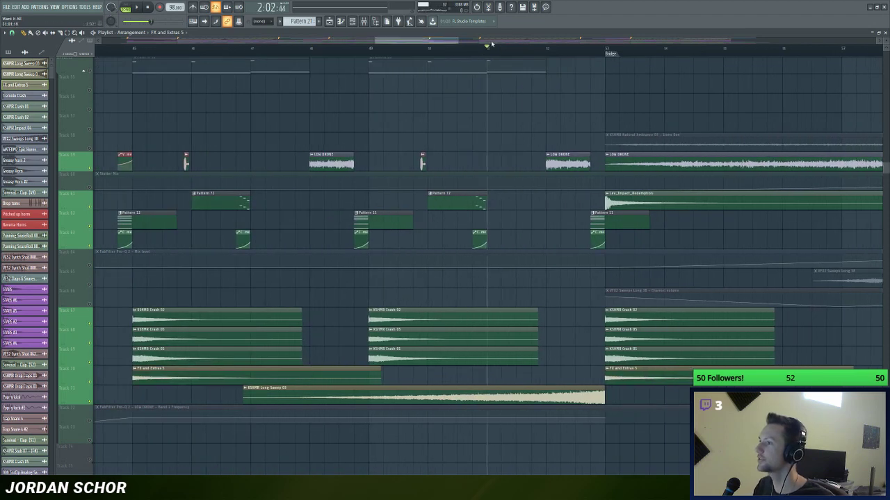
pyautogui.press('space')
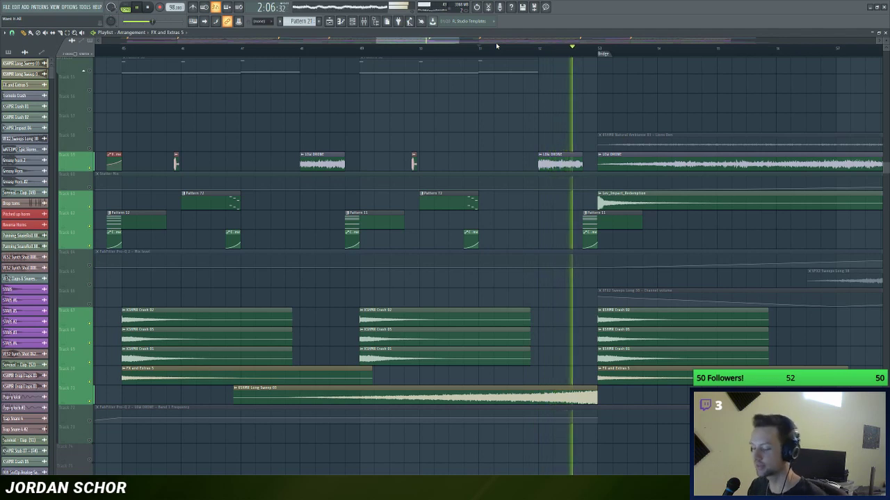
pyautogui.scroll(-3, 496, 43)
pyautogui.moveTo(494, 42); pyautogui.dragTo(500, 42)
pyautogui.press('space')
# Step: Restore all the other tracks by ending the isolation of the effects
pyautogui.rightClick(89, 133)
pyautogui.click(90, 151)
pyautogui.click(90, 148)
pyautogui.rightClick(90, 148)
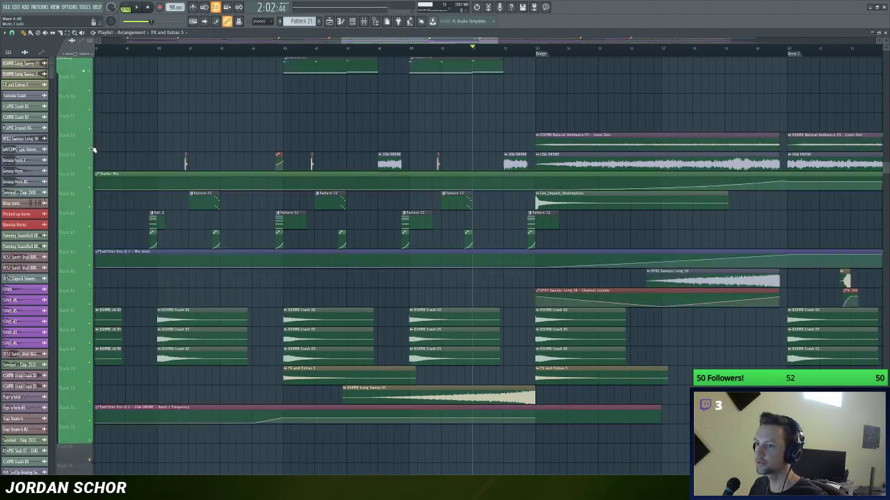
# Step: Select the Pattern 50 clip at the start of the EFFECTS group and show its instruments in the Channel Rack
pyautogui.scroll(3, 410, 166)
pyautogui.scroll(2, 413, 175)
pyautogui.hscroll(-6, 404, 42)
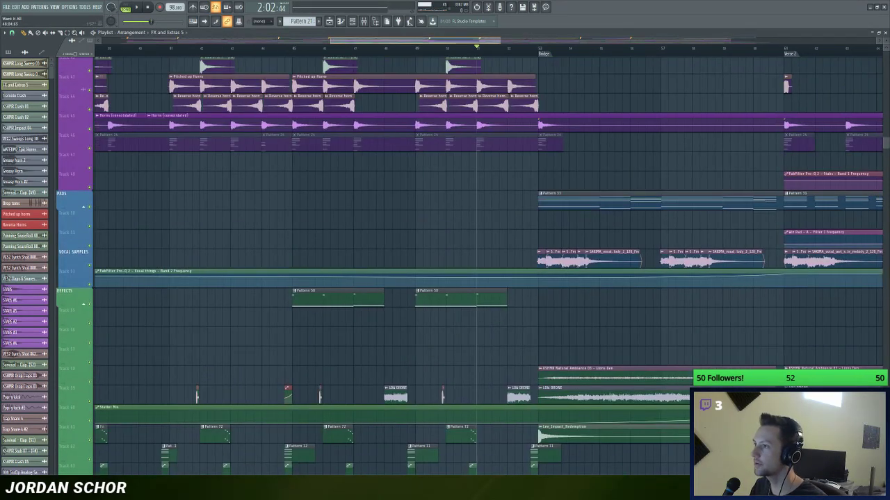
pyautogui.moveTo(404, 41); pyautogui.dragTo(405, 44)
pyautogui.click(513, 300)
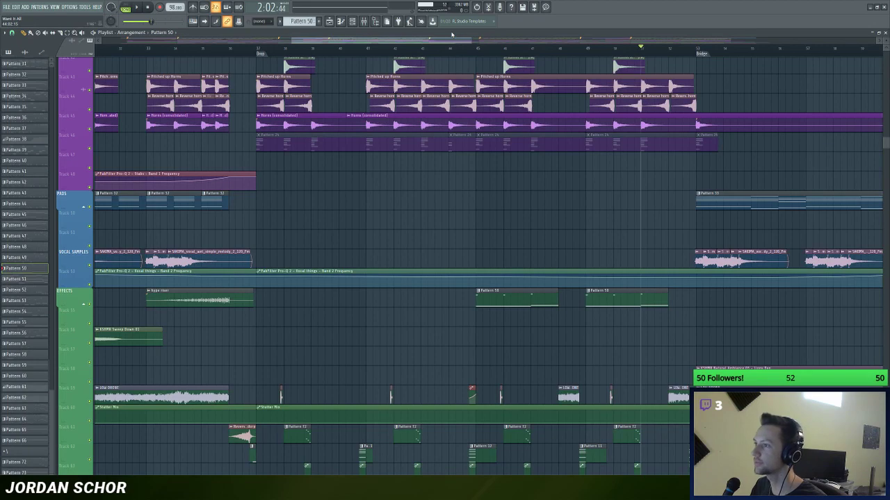
pyautogui.press('F6')
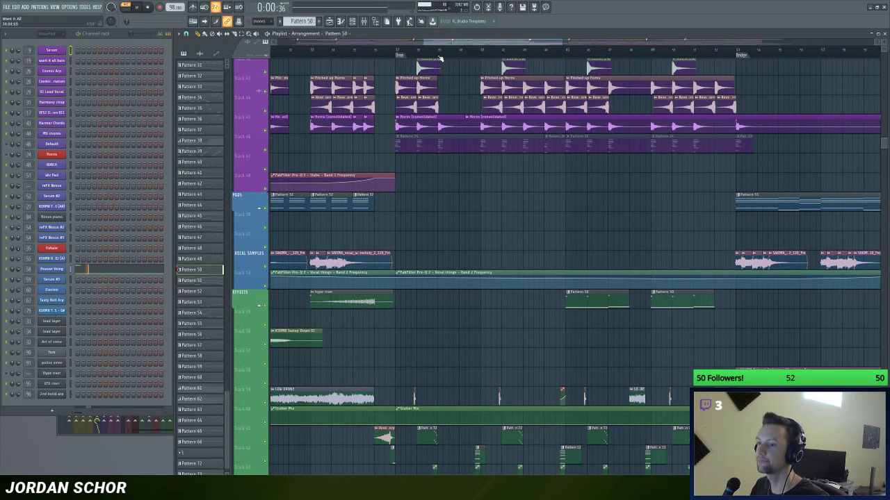
# Step: Play the second half of the drop, starting just before the first Pattern 50 clip
pyautogui.moveTo(458, 40); pyautogui.dragTo(481, 42)
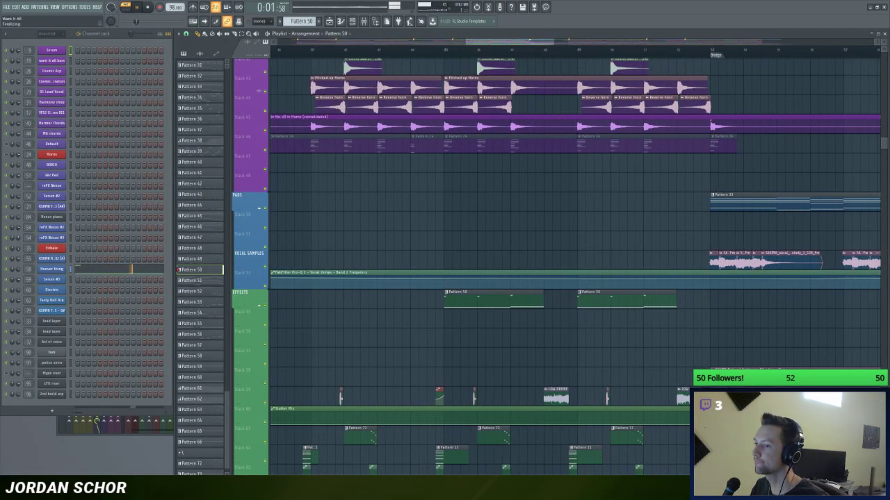
pyautogui.scroll(2, 387, 60)
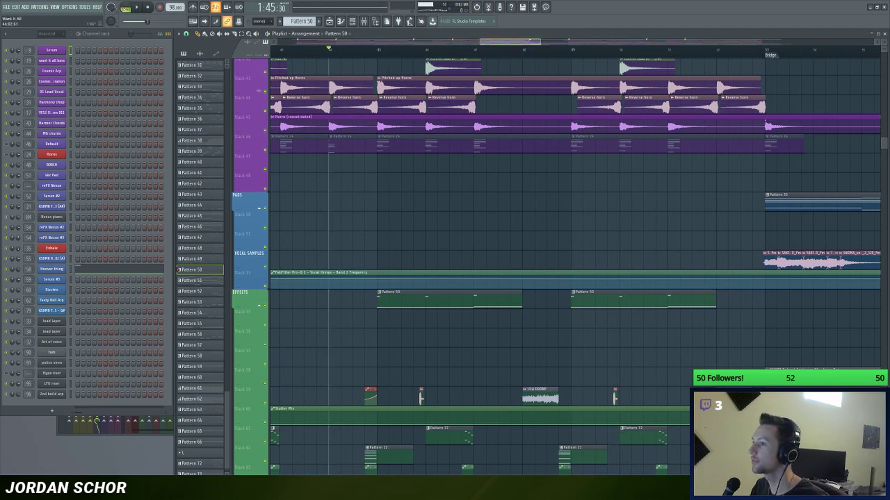
pyautogui.scroll(3, 382, 45)
pyautogui.press('space')
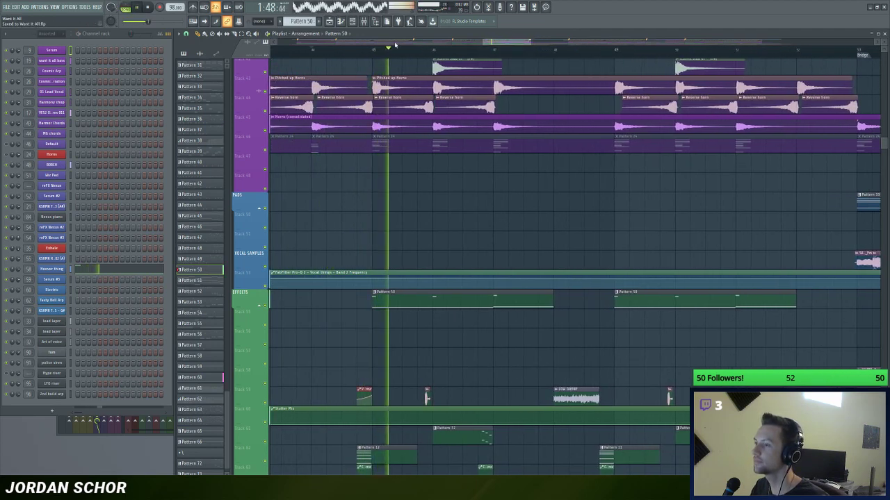
# Step: Find the mixer track of the Hoover thing channel and solo it
pyautogui.click(364, 22)
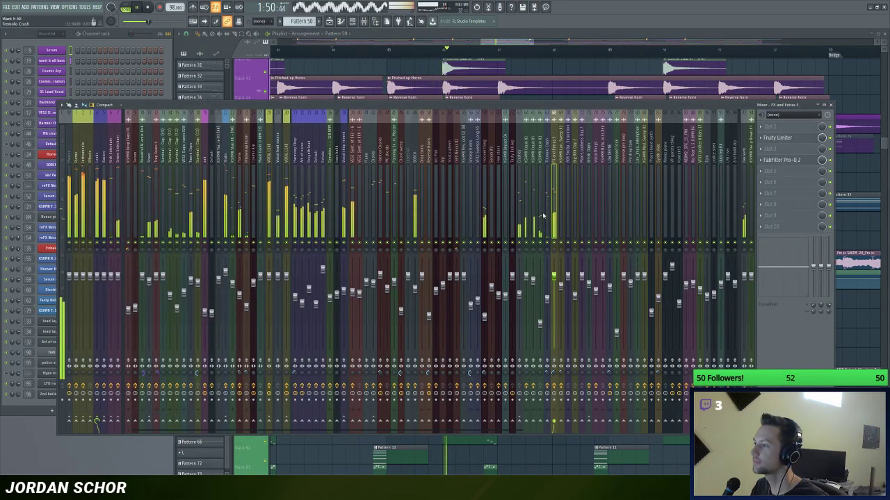
pyautogui.click(119, 39)
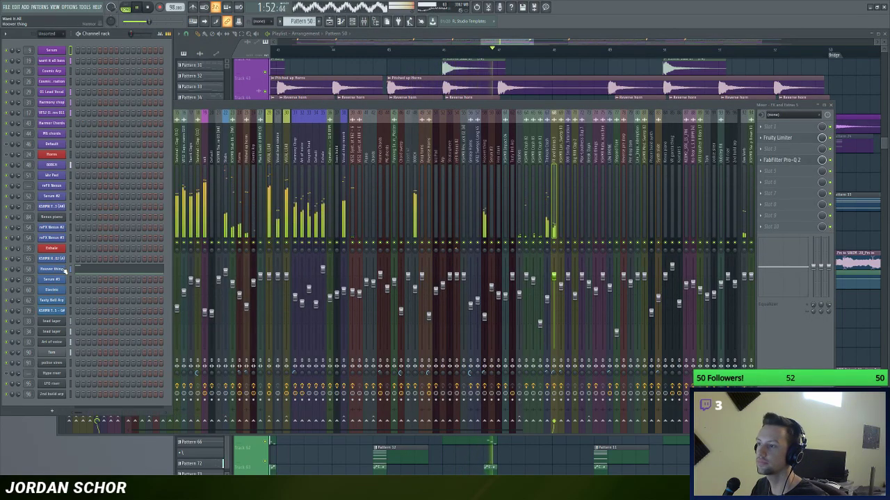
pyautogui.click(487, 243)
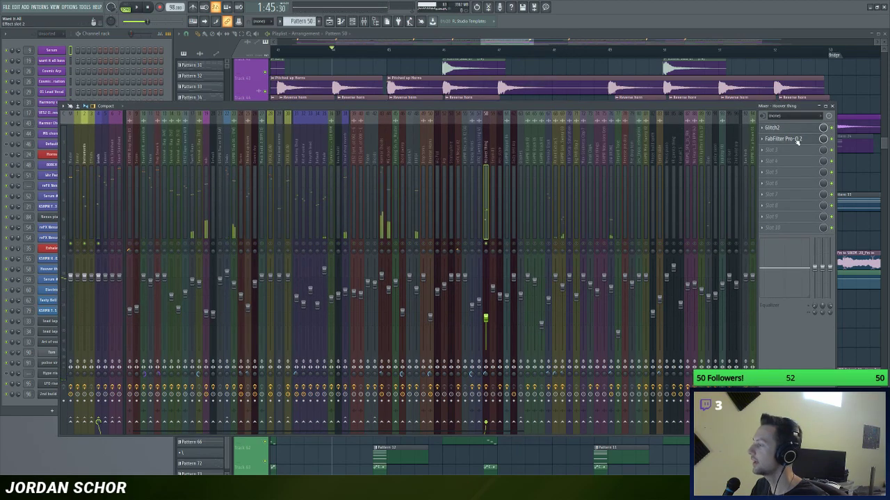
# Step: Play the soloed Hoover thing from Pattern 50 and inspect its Glitch2 and FabFilter Pro-Q 2 effects
pyautogui.click(785, 139)
pyautogui.moveTo(457, 145); pyautogui.dragTo(435, 142)
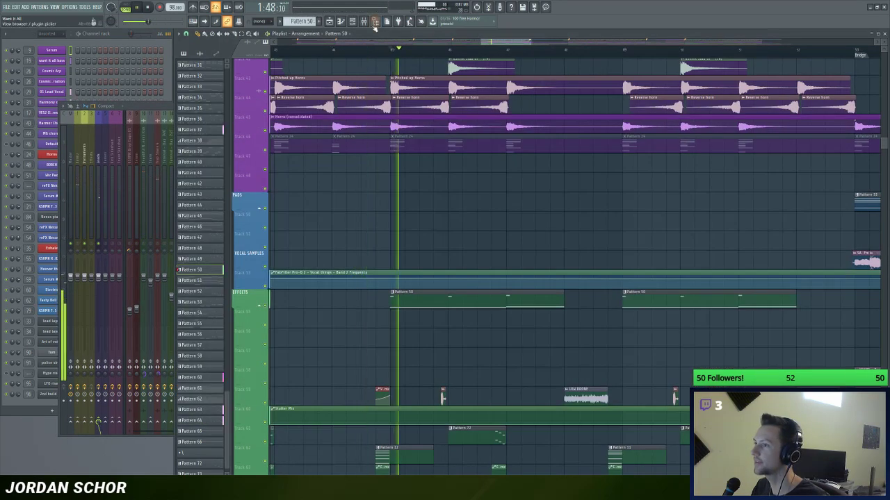
pyautogui.press('F9')
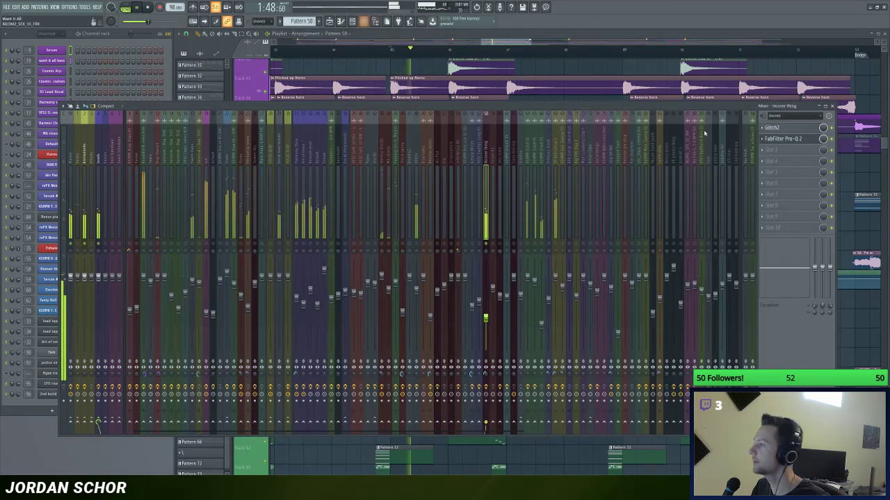
pyautogui.click(781, 129)
pyautogui.click(512, 129)
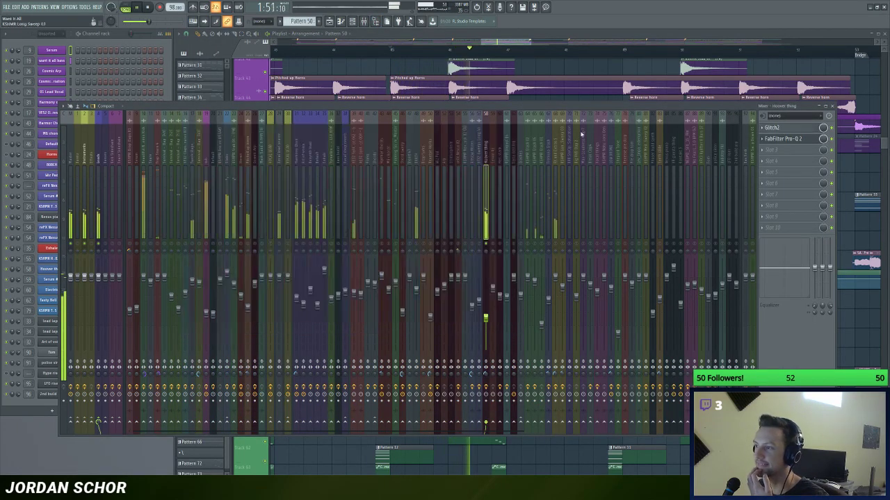
pyautogui.click(785, 139)
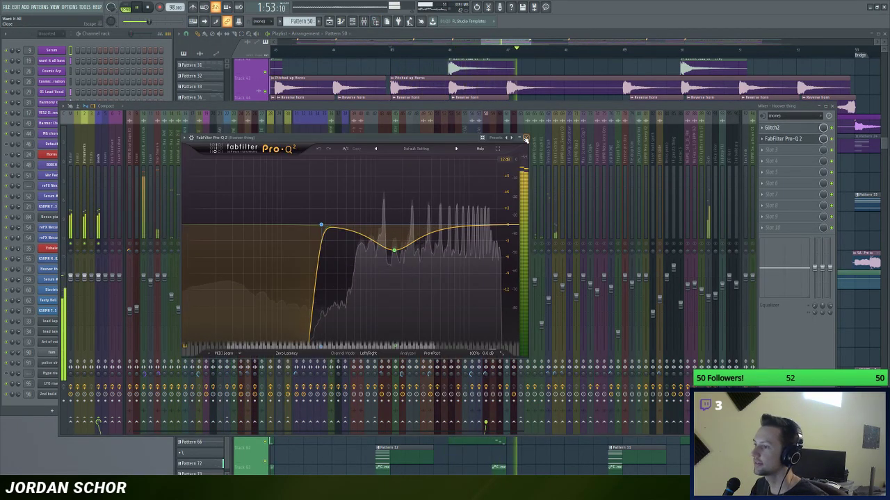
pyautogui.click(526, 137)
# Step: Stop the playback and end the solo of the Hoover thing mixer track
pyautogui.press('F9')
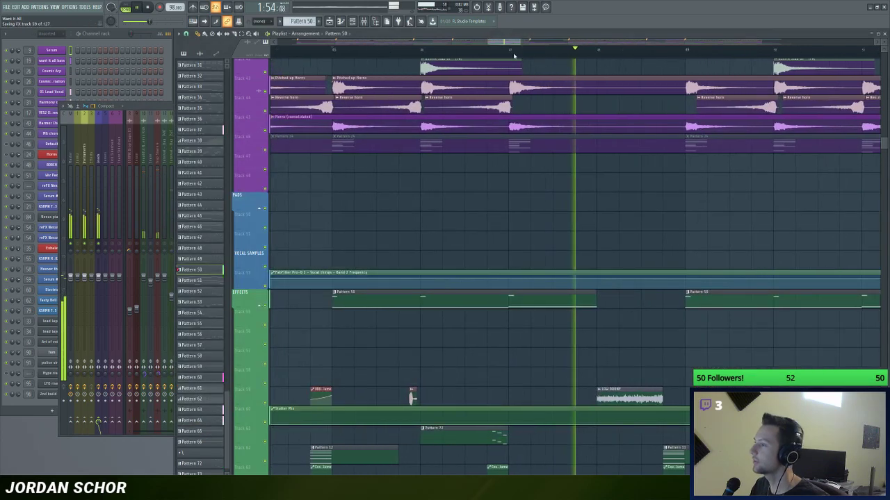
pyautogui.press('space')
pyautogui.scroll(-3, 513, 56)
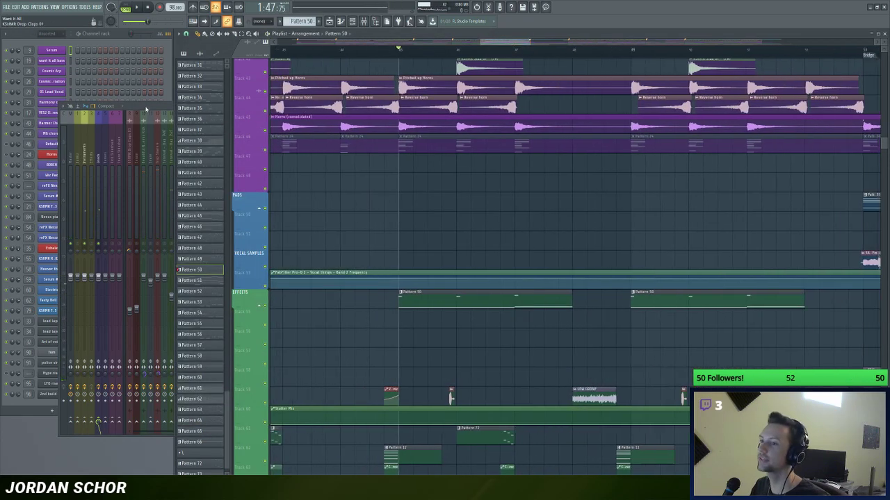
pyautogui.press('F9')
pyautogui.click(503, 40)
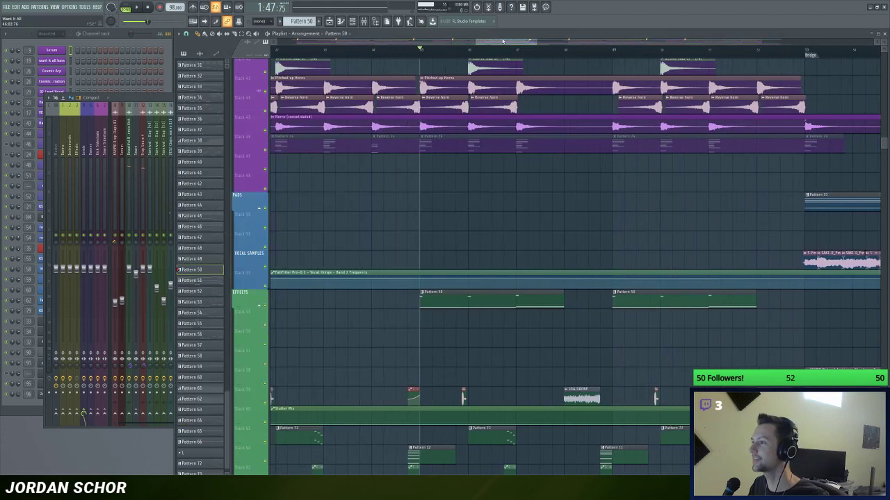
# Step: Move the playhead to the start of the Panning SnareRoll clip above the LEADS group
pyautogui.scroll(10, 476, 158)
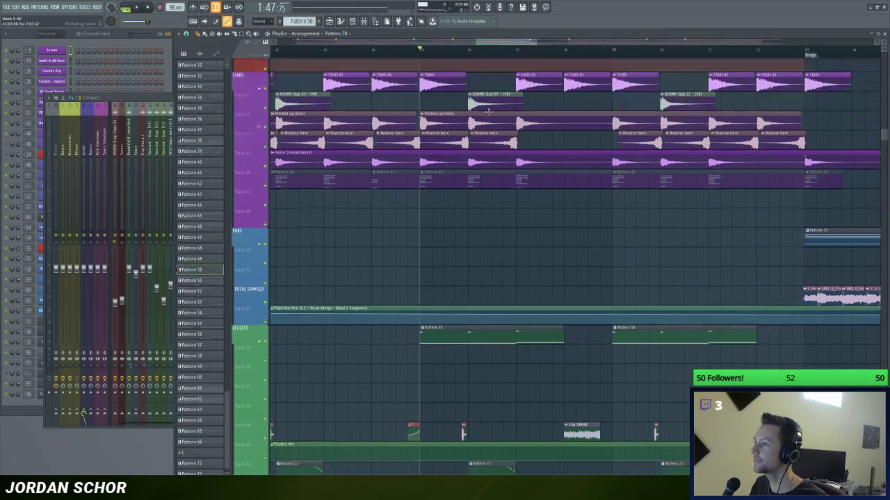
pyautogui.scroll(1, 476, 158)
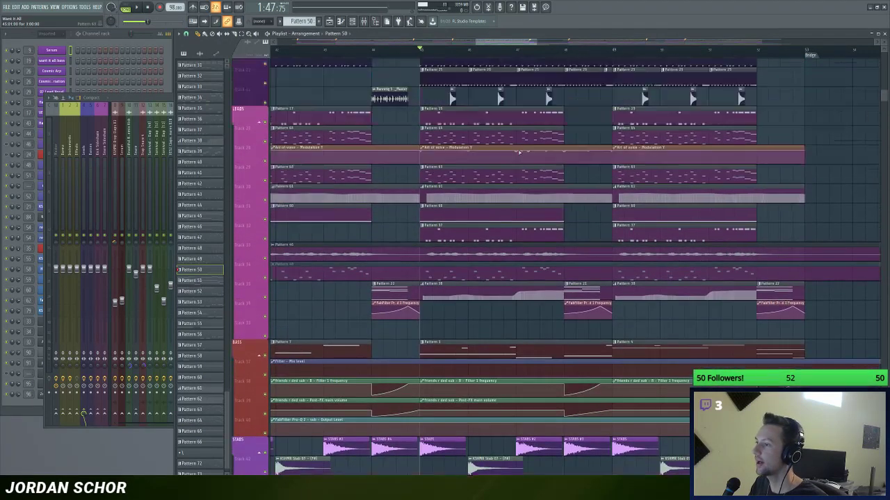
pyautogui.scroll(1, 444, 124)
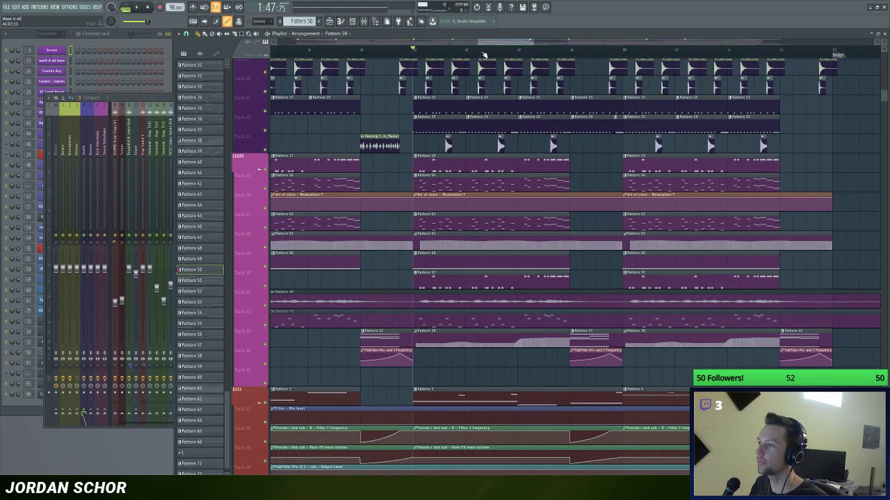
pyautogui.scroll(-2, 485, 54)
pyautogui.click(383, 52)
pyautogui.scroll(1, 398, 132)
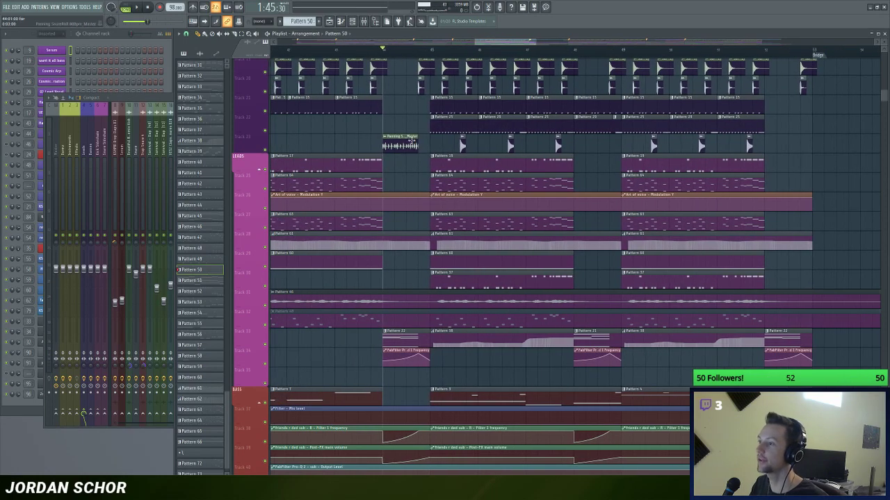
# Step: Select the Panning SnareRoll clip and look over the drum layers of the drop
pyautogui.doubleClick(412, 141)
pyautogui.click(268, 183)
pyautogui.scroll(8, 450, 174)
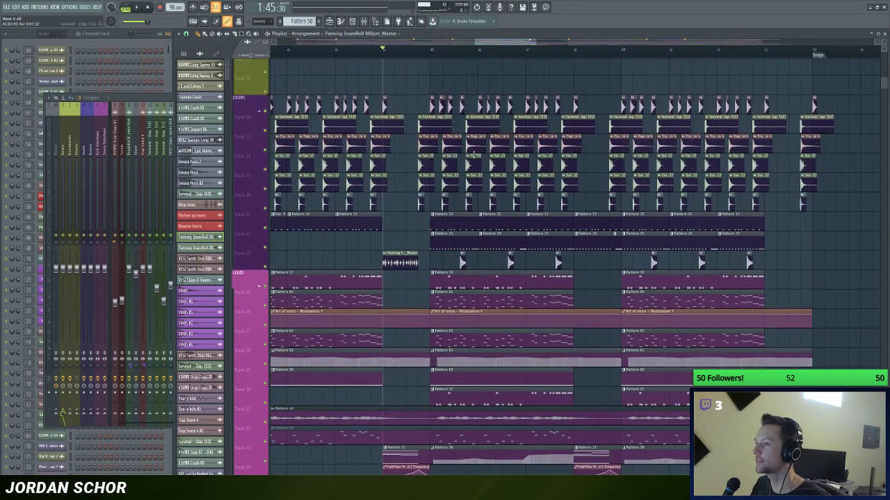
pyautogui.scroll(-10, 452, 177)
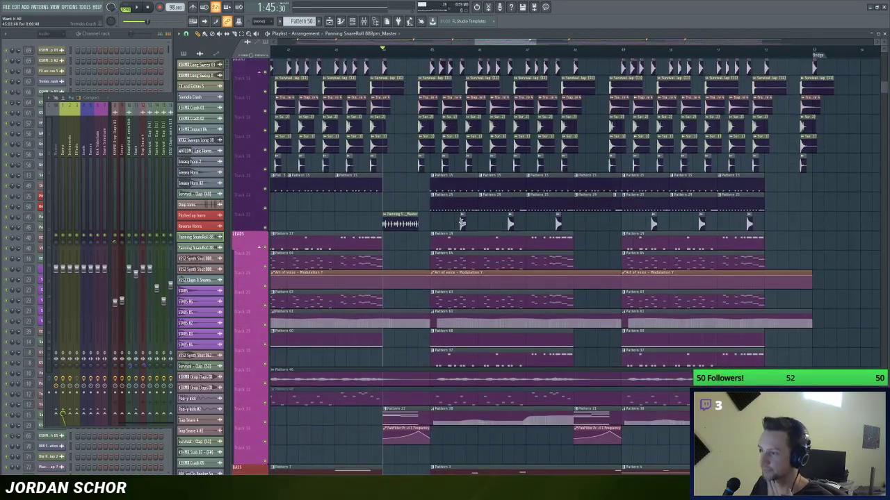
# Step: Show the instruments of the Pattern 64 clip and of the Pattern 37 clip in the Channel Rack
pyautogui.click(463, 260)
pyautogui.click(110, 44)
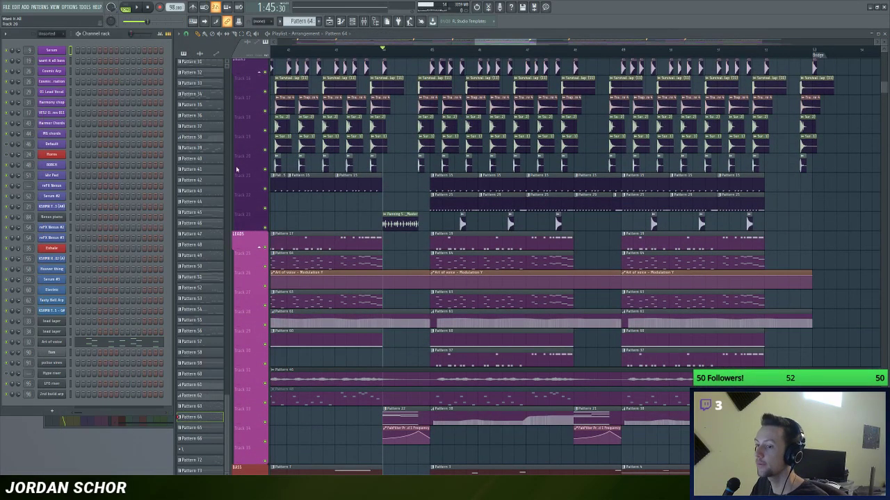
pyautogui.scroll(-3, 452, 296)
pyautogui.click(450, 301)
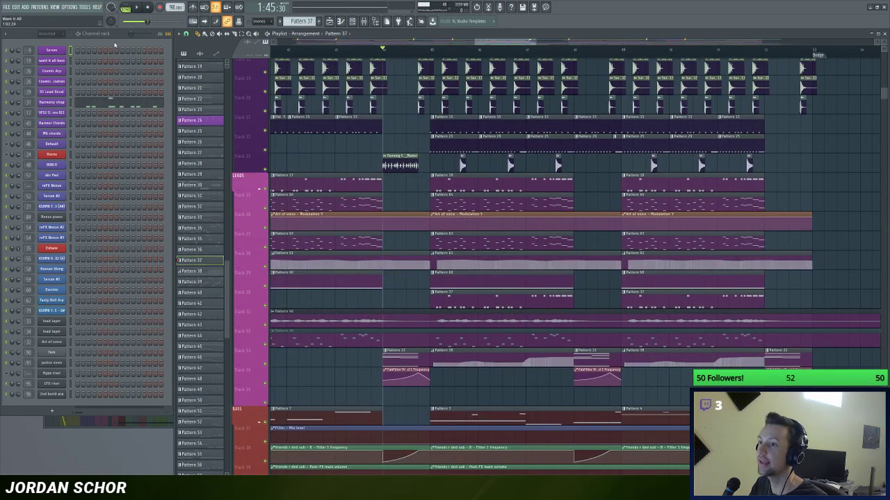
pyautogui.scroll(1, 625, 50)
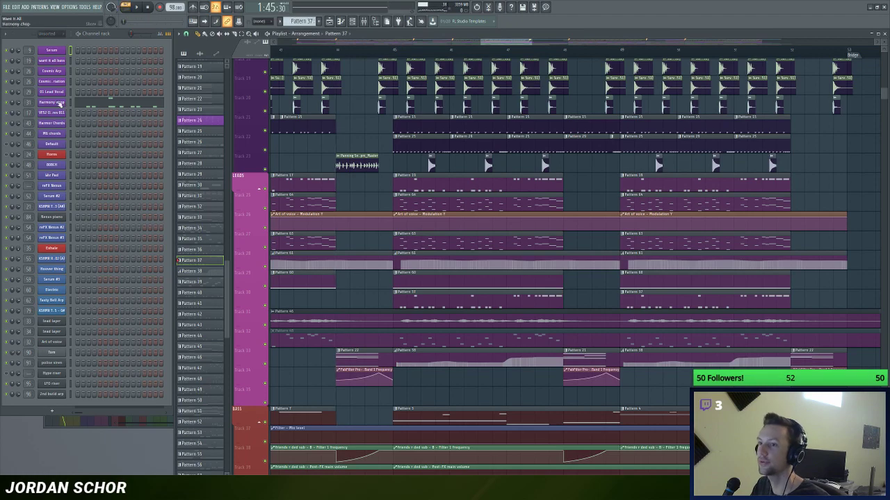
# Step: View the Harmony chop channel's Slicex, open its piano roll, and switch the note property shown in the control lane
pyautogui.click(61, 103)
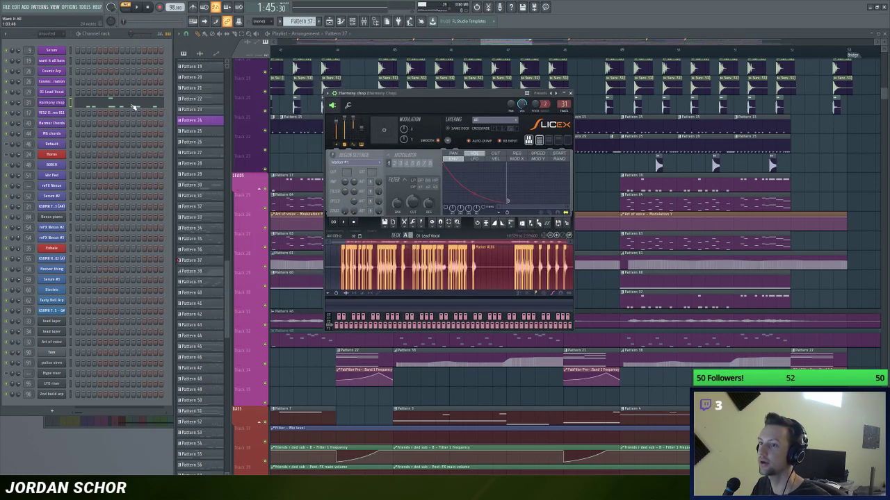
pyautogui.click(134, 106)
pyautogui.rightClick(19, 345)
pyautogui.click(49, 385)
# Step: Play Pattern 37 and check the Harmony Chop track and its effects in the mixer
pyautogui.scroll(1, 276, 43)
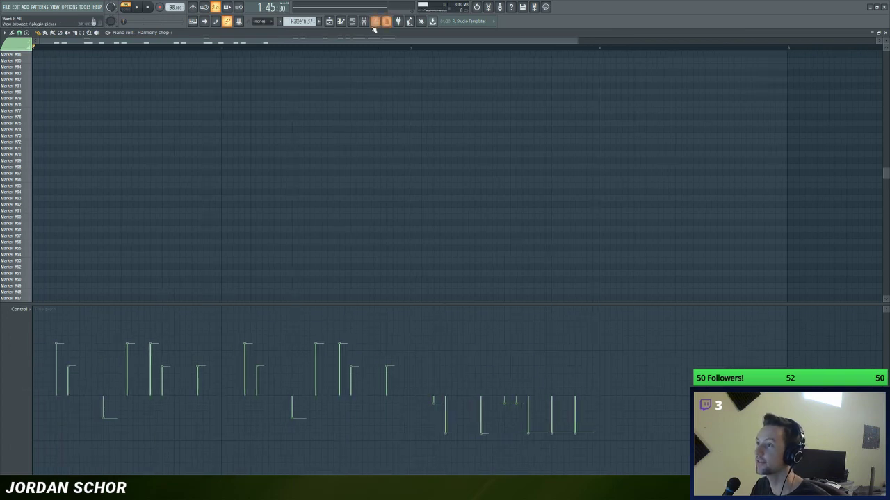
pyautogui.press('space')
pyautogui.click(365, 22)
pyautogui.moveTo(337, 102); pyautogui.dragTo(329, 110)
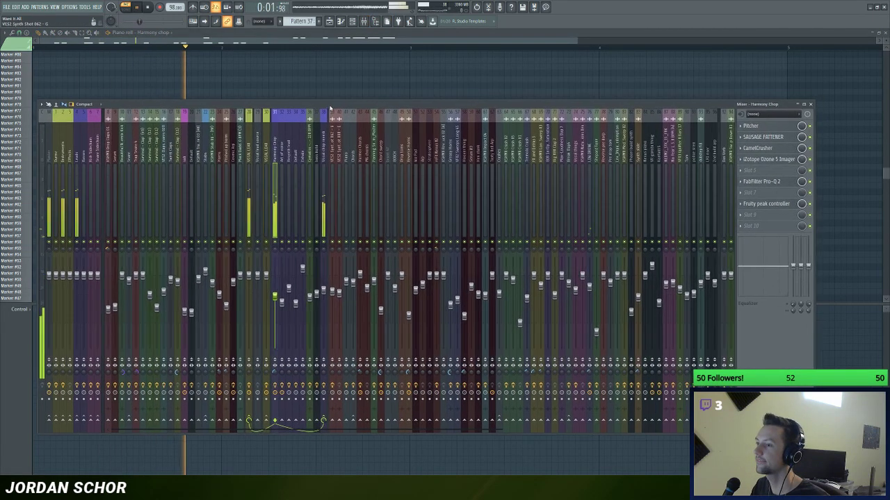
pyautogui.click(811, 104)
# Step: Collapse the piano roll's control lane and look over the Harmony chop notes while they play
pyautogui.moveTo(438, 309); pyautogui.dragTo(445, 475)
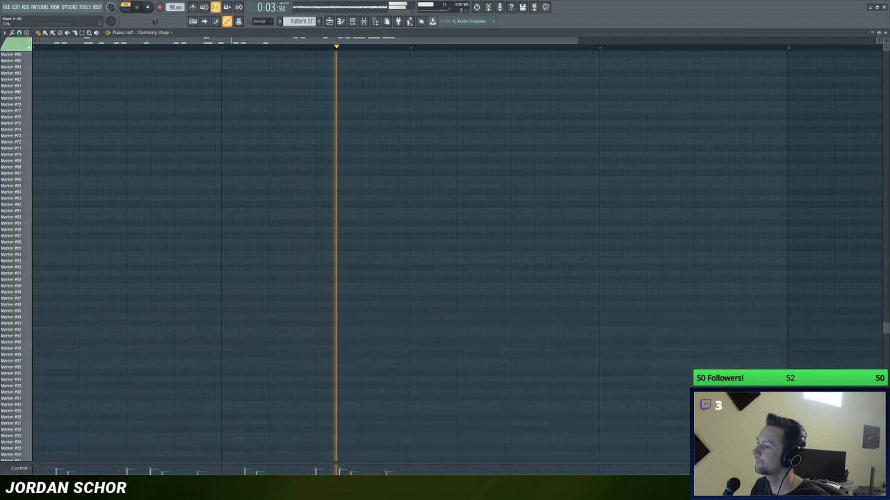
pyautogui.scroll(5, 468, 298)
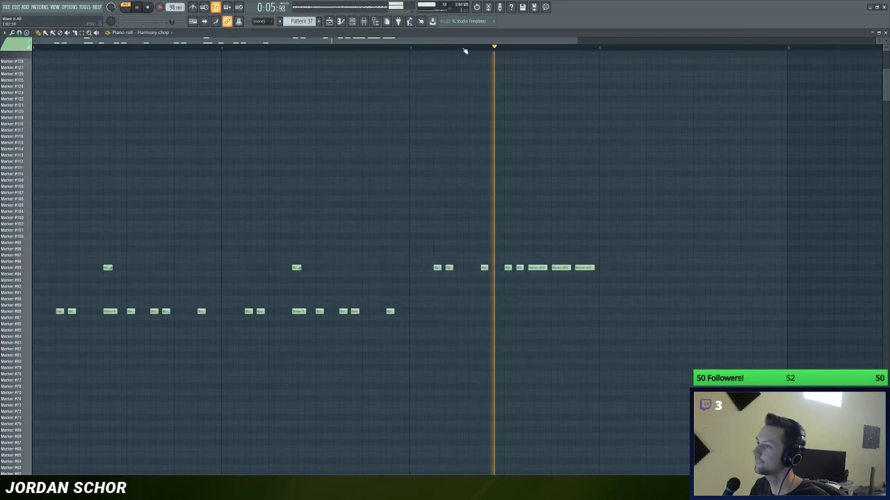
pyautogui.scroll(-4, 453, 45)
pyautogui.scroll(1, 453, 45)
pyautogui.moveTo(446, 102)
pyautogui.mouseDown()
pyautogui.moveTo(456, 117)
pyautogui.moveTo(474, 116)
pyautogui.mouseUp()
pyautogui.rightClick(473, 116)
# Step: Close the piano roll, return to the drop in the Playlist, and stop the playback
pyautogui.press('F7')
pyautogui.click(499, 41)
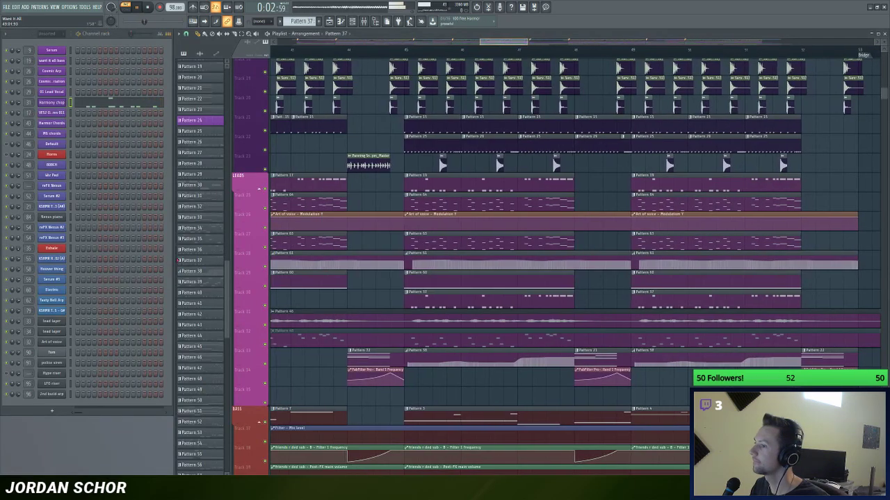
pyautogui.scroll(1, 498, 42)
pyautogui.press('space')
pyautogui.scroll(1, 489, 45)
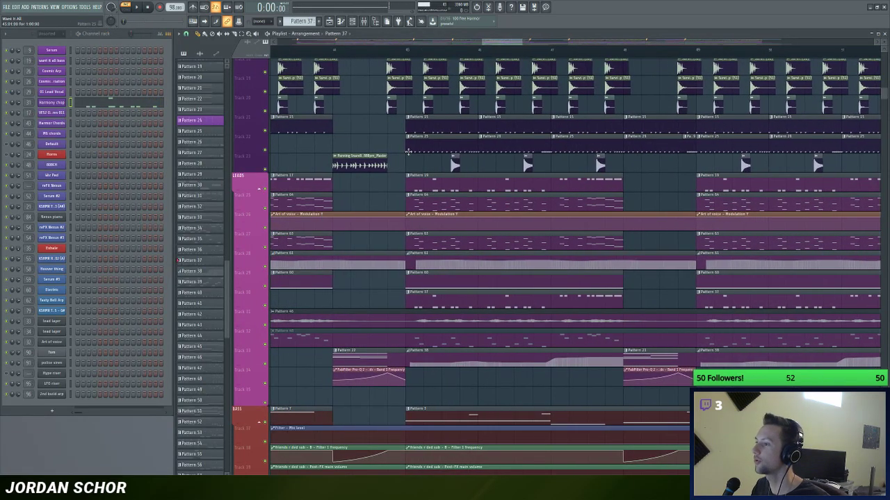
# Step: Select the Pattern 64 clip in the LEADS group and place the song playhead at bar 45
pyautogui.click(417, 196)
pyautogui.moveTo(488, 44); pyautogui.dragTo(488, 44)
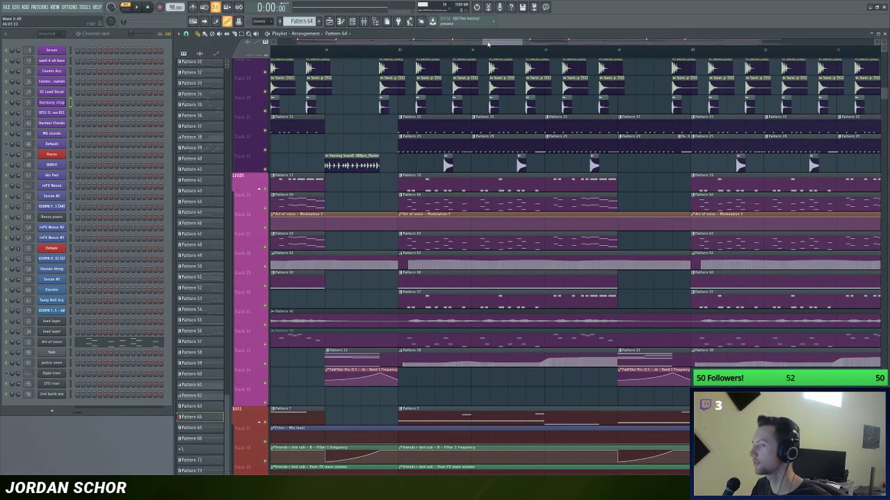
pyautogui.scroll(1, 485, 49)
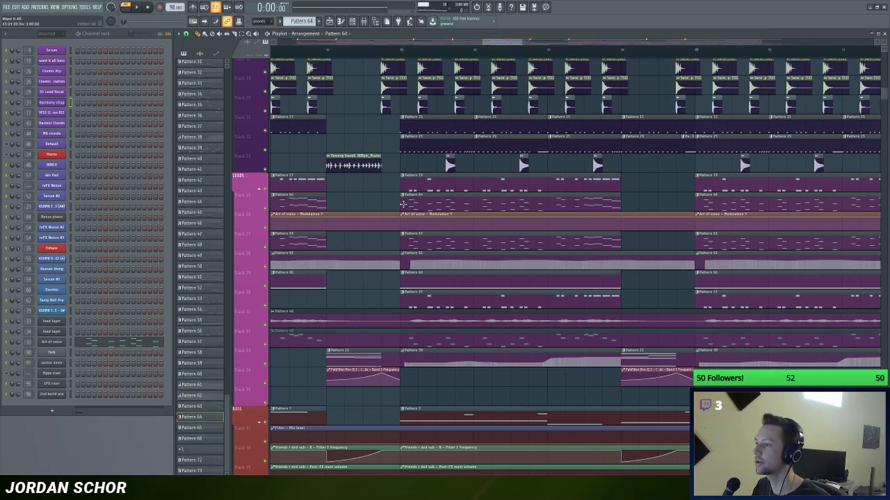
pyautogui.click(364, 21)
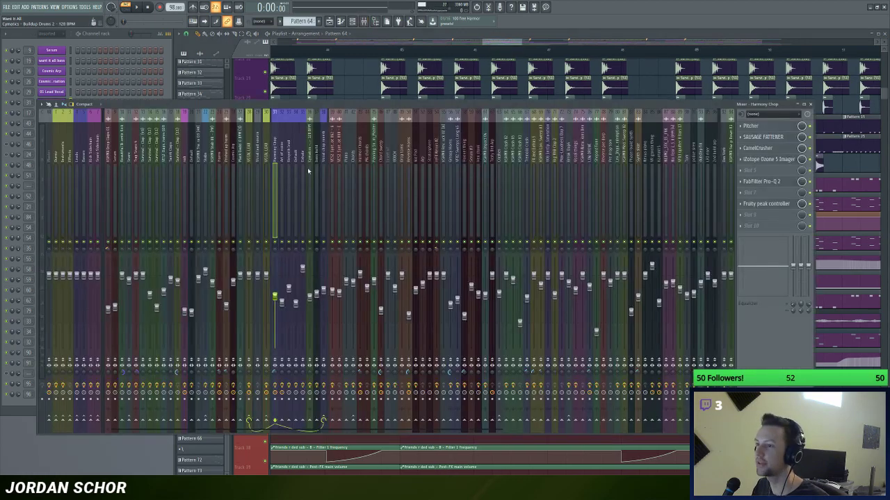
pyautogui.click(465, 72)
pyautogui.scroll(1, 372, 55)
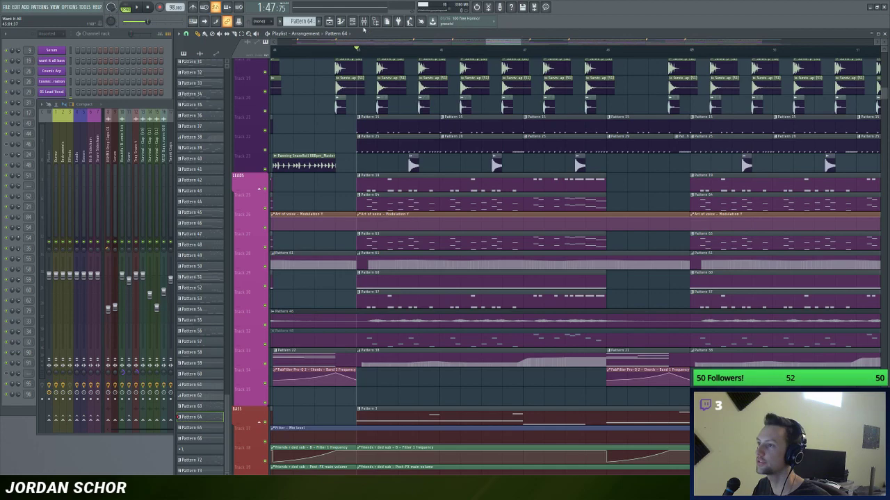
# Step: Solo the Harmony Chop mixer track with its linked tracks and play the song from bar 45
pyautogui.click(364, 22)
pyautogui.rightClick(275, 243)
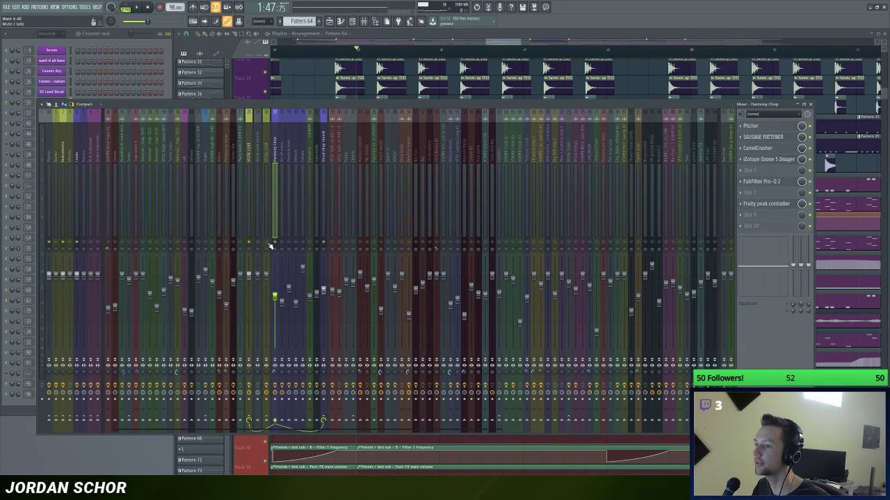
pyautogui.press('space')
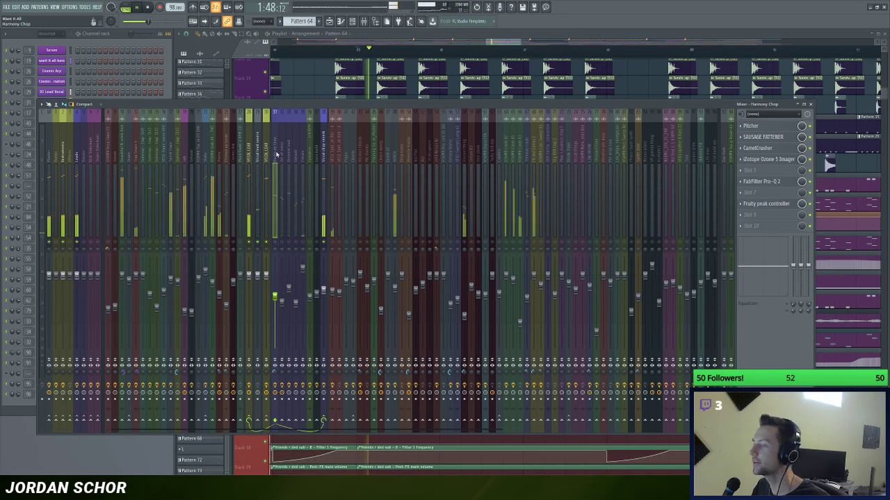
# Step: Listen to the soloed Harmony Chop tracks over the second half of the drop, checking both the Playlist and the Mixer
pyautogui.moveTo(395, 104); pyautogui.dragTo(388, 94)
pyautogui.click(492, 41)
pyautogui.moveTo(492, 42); pyautogui.dragTo(491, 42)
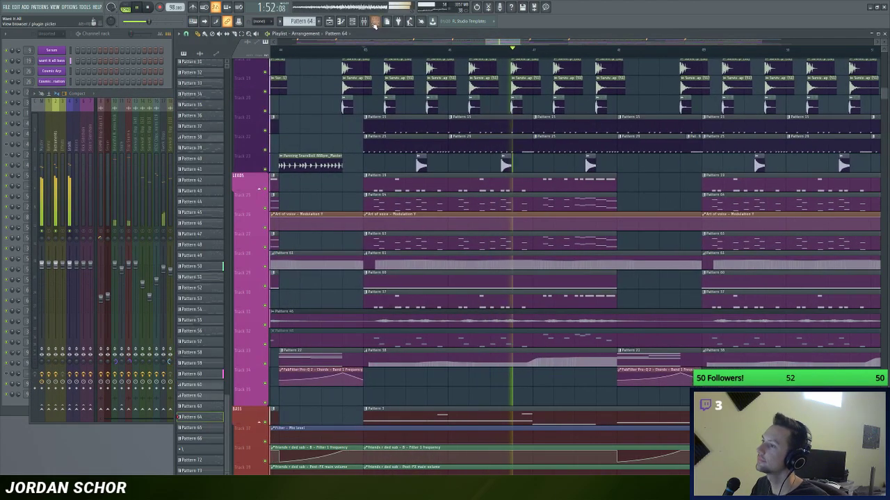
pyautogui.click(364, 21)
pyautogui.moveTo(381, 94); pyautogui.dragTo(382, 96)
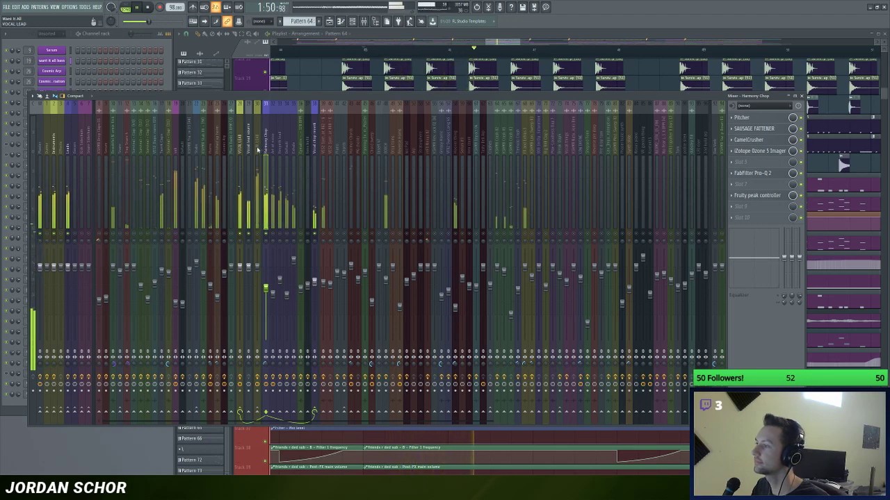
pyautogui.moveTo(324, 97); pyautogui.dragTo(324, 91)
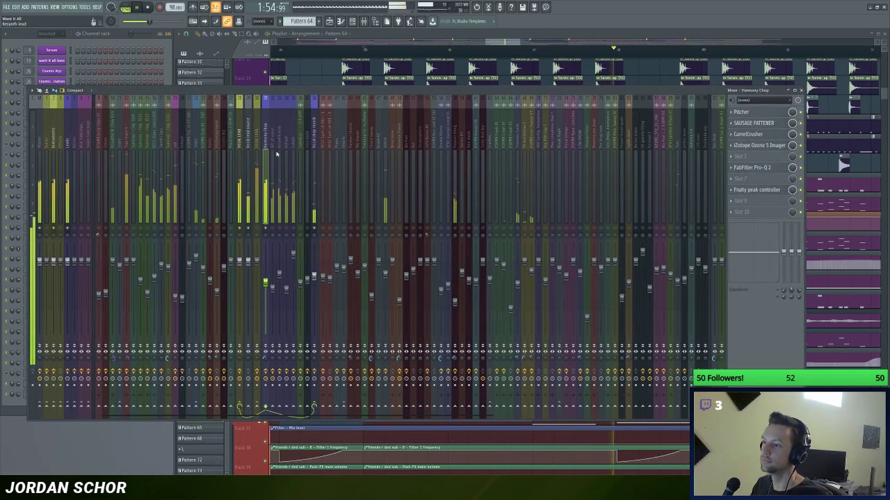
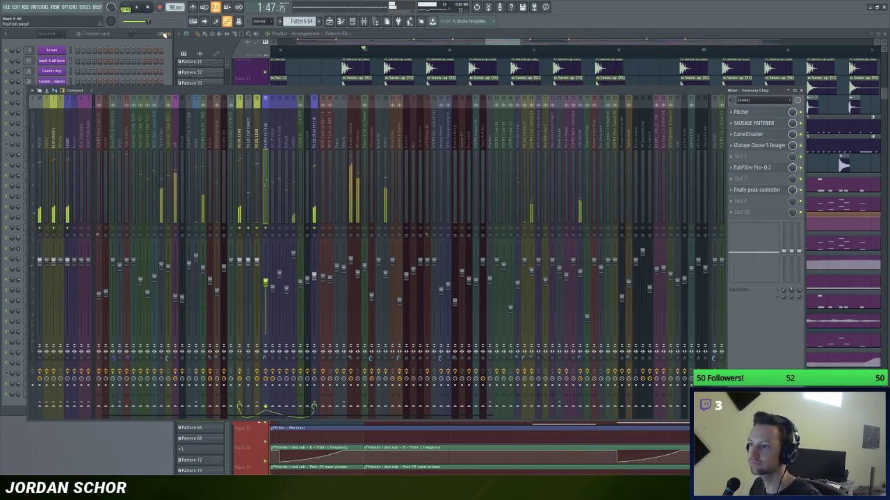
# Step: Open the Pitcher effect on the Harmony Chop mixer track to view its settings and close it again
pyautogui.moveTo(316, 104); pyautogui.dragTo(329, 102)
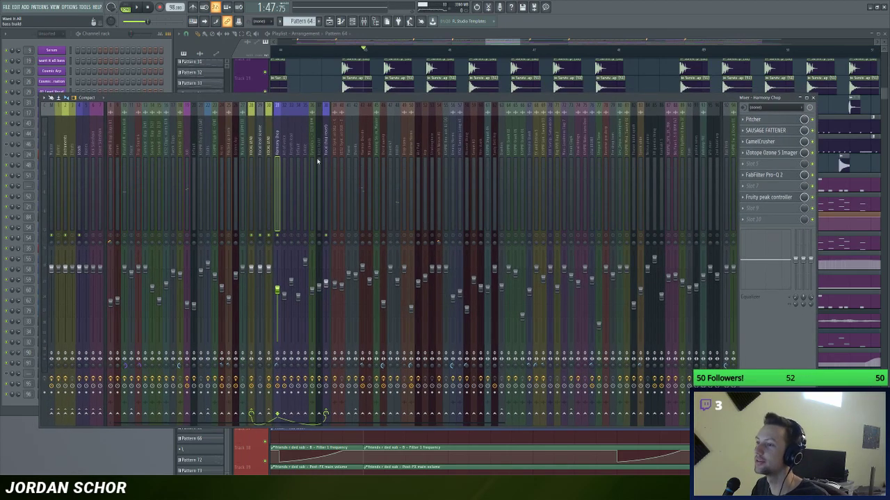
pyautogui.click(761, 121)
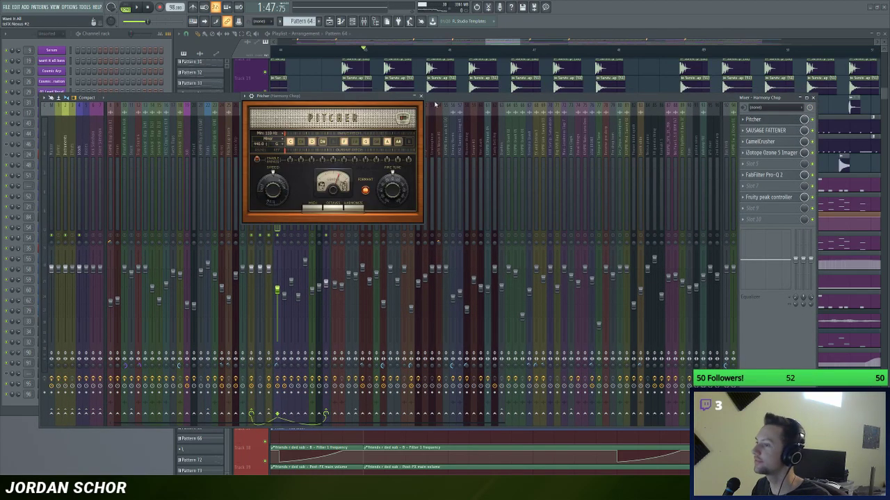
pyautogui.click(420, 96)
pyautogui.moveTo(428, 101)
pyautogui.mouseDown()
pyautogui.moveTo(422, 108)
pyautogui.moveTo(430, 108)
pyautogui.mouseUp()
# Step: Unsolo the Harmony Chop mixer track so all tracks sound, and play the song from bar 44
pyautogui.moveTo(519, 42); pyautogui.dragTo(505, 41)
pyautogui.click(148, 108)
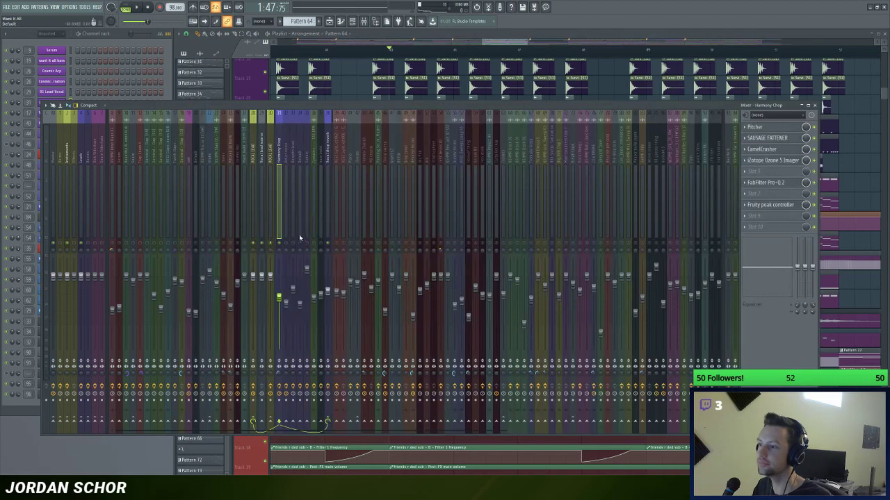
pyautogui.moveTo(500, 43); pyautogui.dragTo(450, 42)
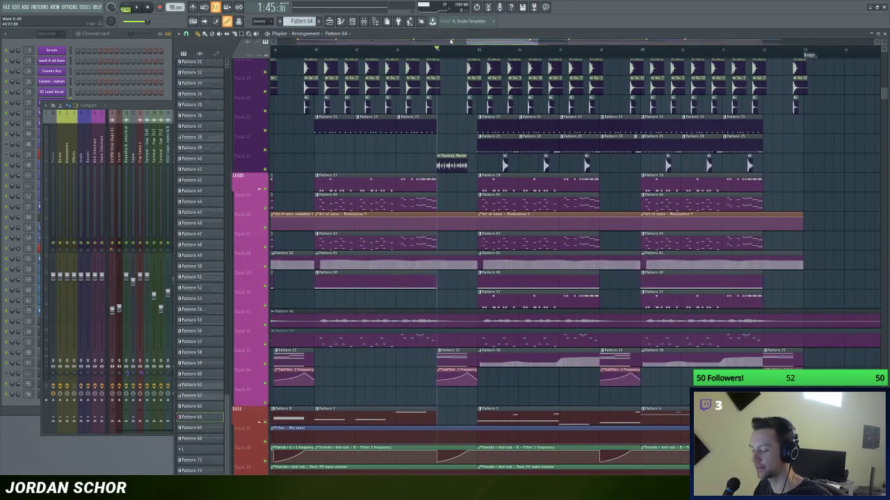
pyautogui.press('space')
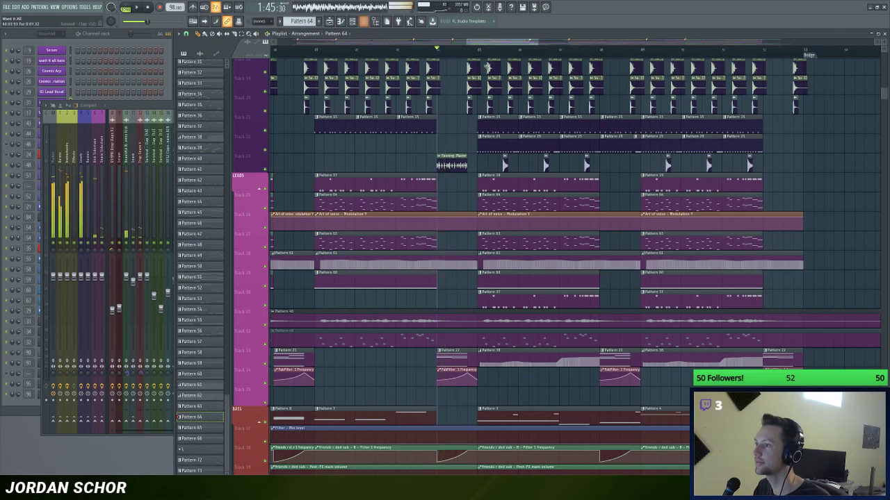
pyautogui.scroll(3, 509, 49)
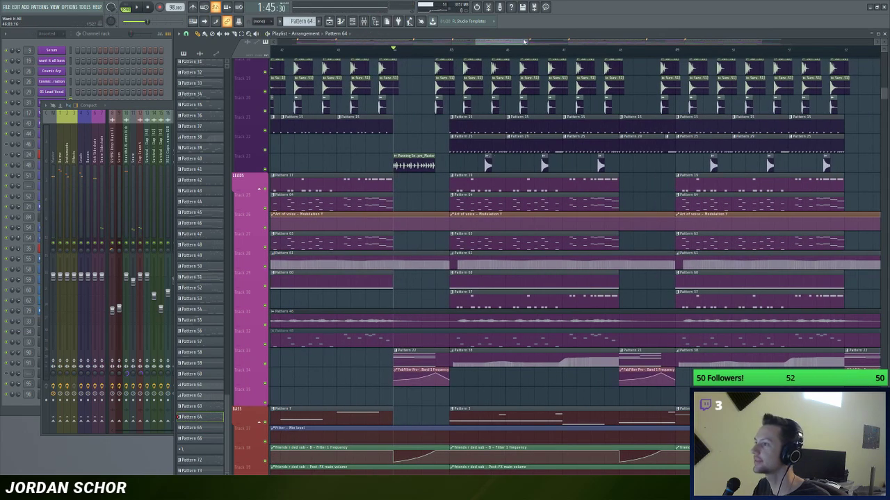
pyautogui.scroll(-2, 522, 42)
pyautogui.scroll(-6, 519, 43)
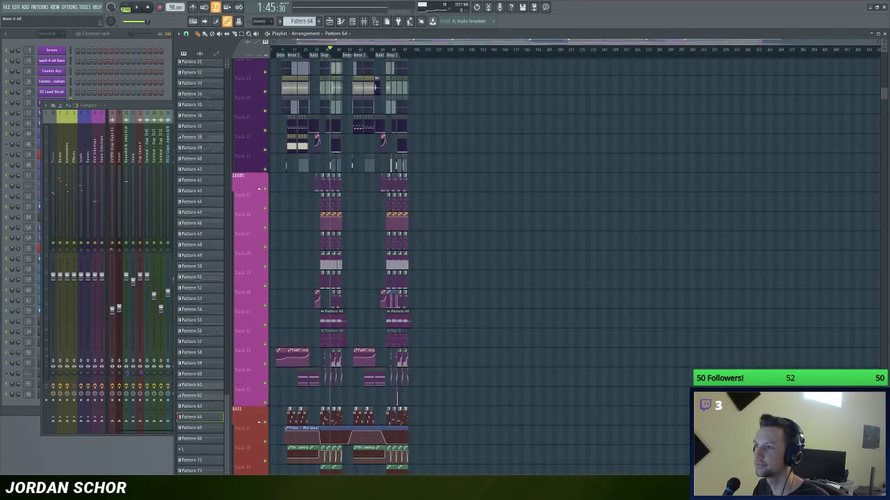
pyautogui.scroll(6, 519, 43)
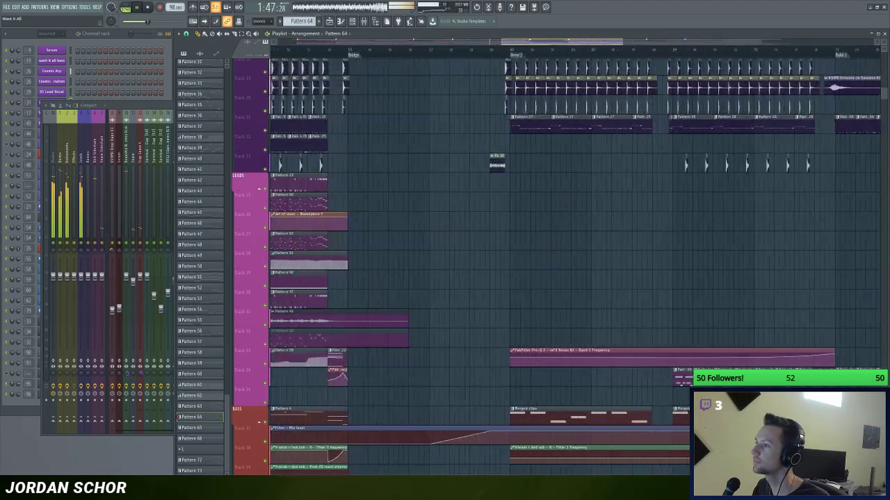
pyautogui.scroll(2, 515, 49)
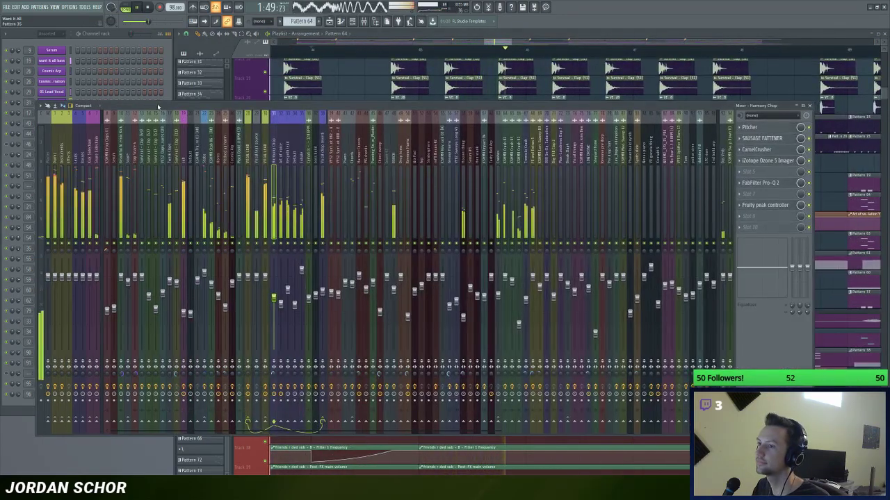
# Step: Bring the Playlist forward over the Mixer and save the project while the drop plays
pyautogui.press('F9')
pyautogui.click(510, 42)
pyautogui.scroll(-3, 511, 43)
pyautogui.hotkey('ctrl', 's')
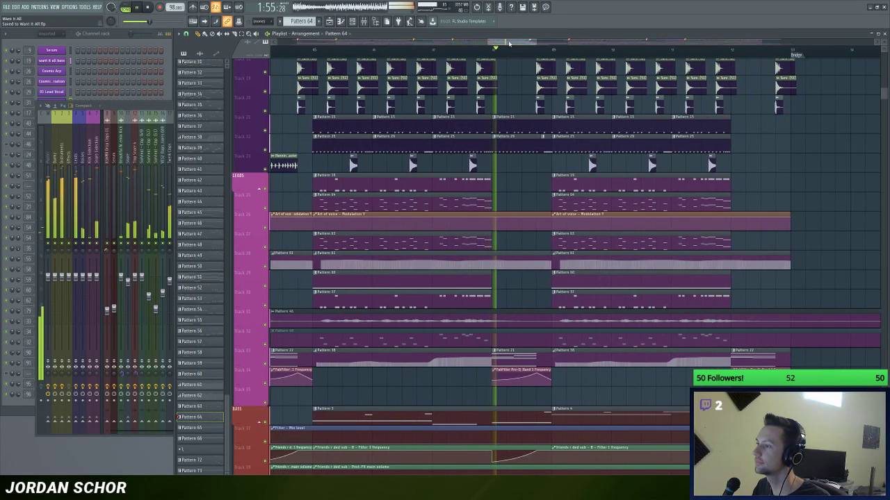
pyautogui.scroll(-1, 508, 44)
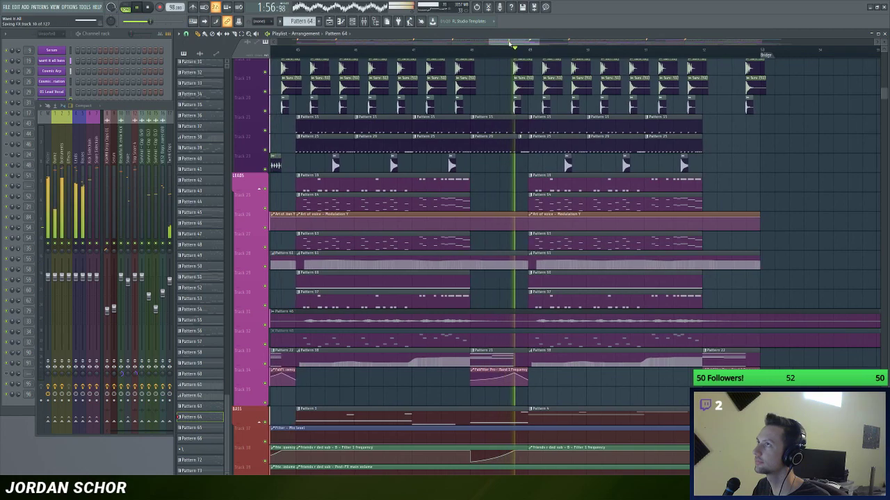
pyautogui.scroll(-2, 513, 45)
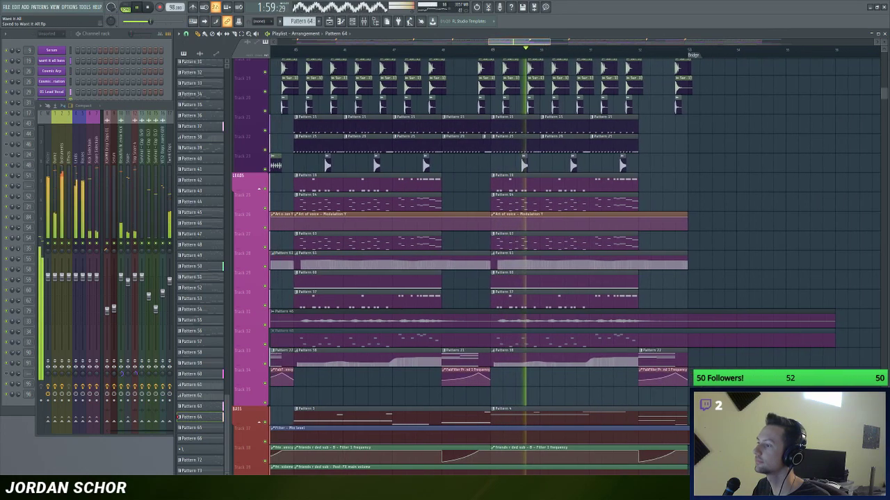
# Step: Bring the full Channel rack into view and let the drop play through to the Bridge marker
pyautogui.scroll(-1, 514, 43)
pyautogui.click(112, 36)
pyautogui.click(51, 34)
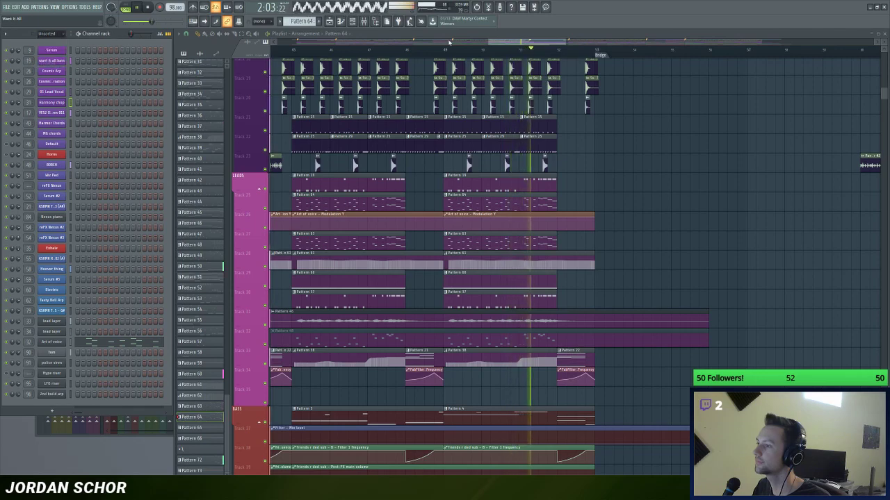
pyautogui.scroll(-3, 515, 44)
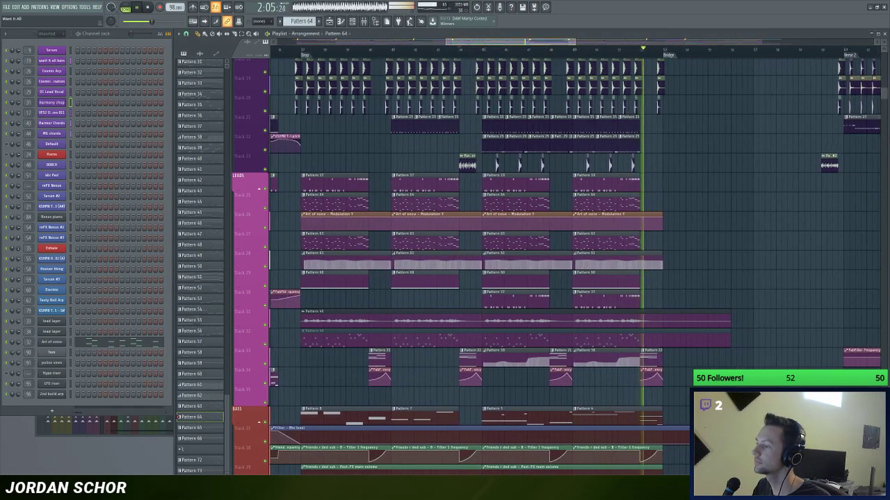
pyautogui.scroll(2, 515, 44)
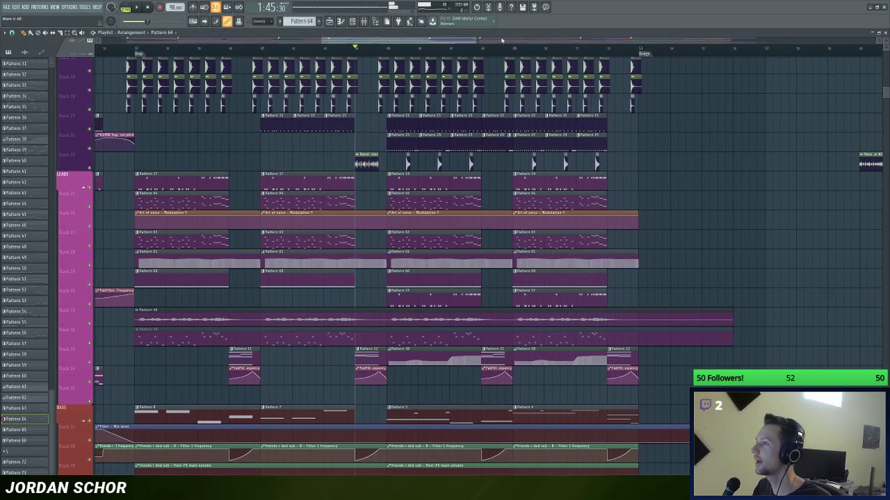
# Step: Select the Art of voice Modulation Y automation clip in the LEADS group and bring the Channel rack back beside the Playlist
pyautogui.click(326, 216)
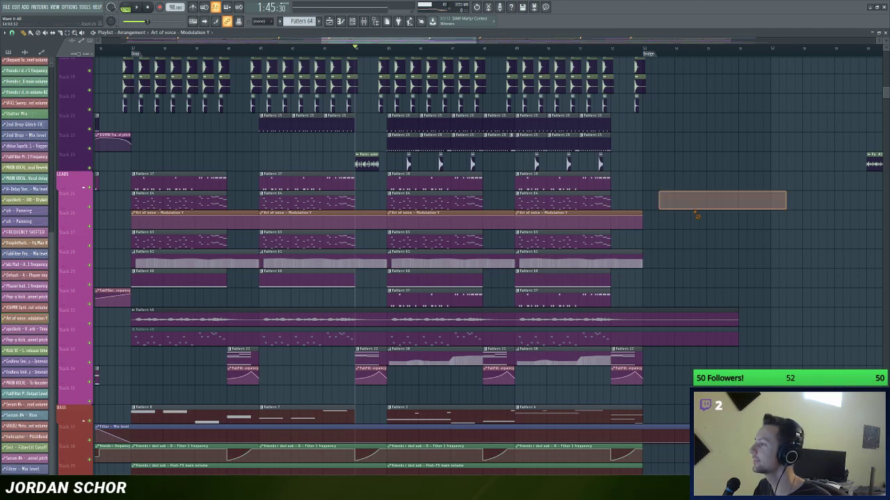
pyautogui.scroll(3, 530, 44)
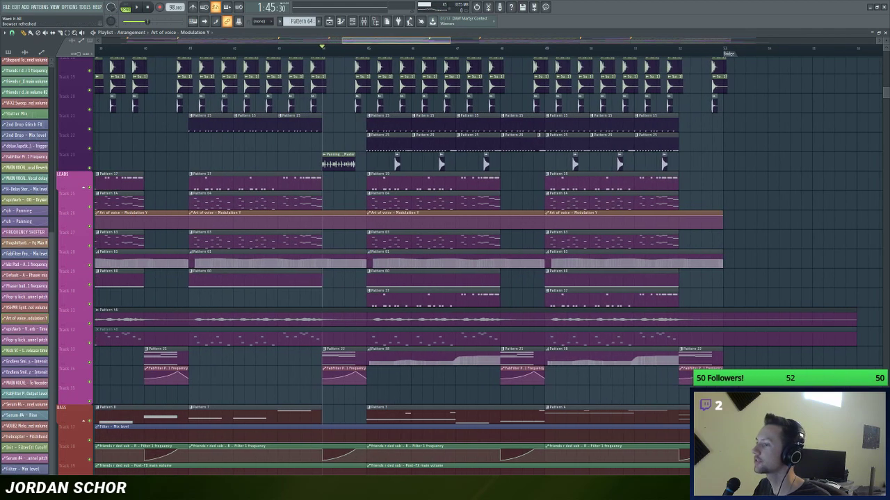
pyautogui.scroll(1, 368, 49)
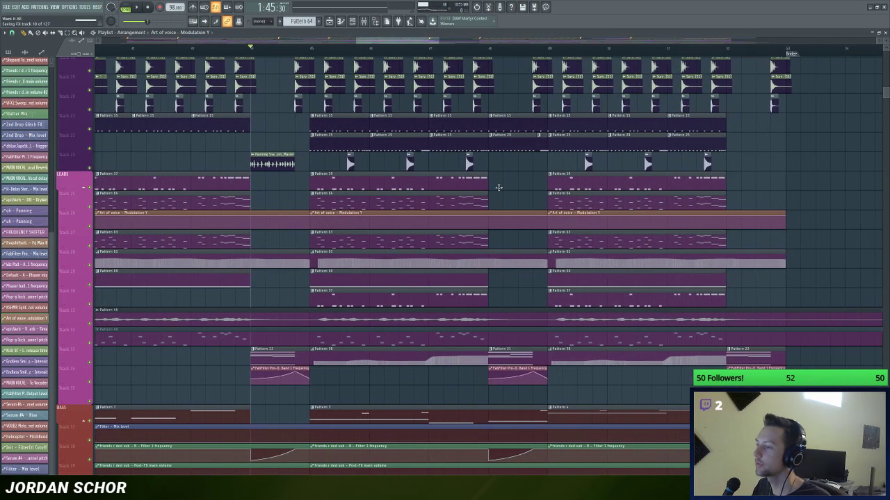
pyautogui.scroll(-3, 415, 78)
pyautogui.press('F6')
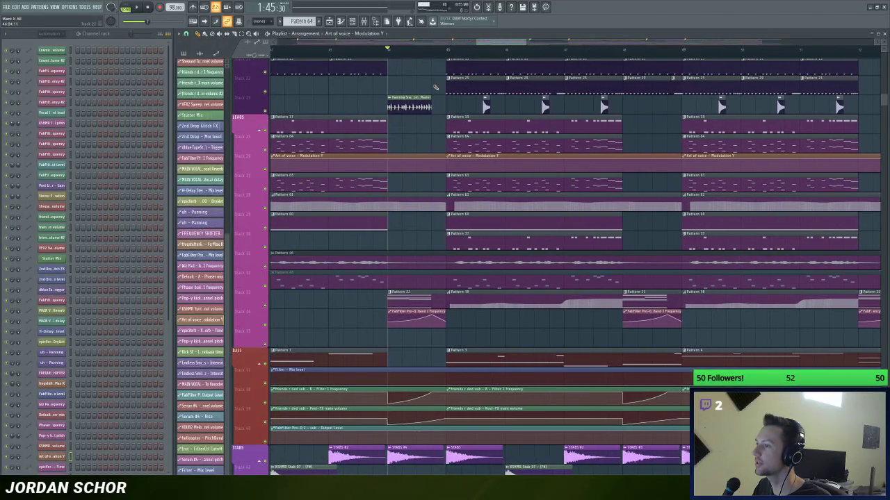
# Step: Select the Pattern 61 clip in LEADS and inspect the Pitcher effect on the VOCAL LEAD mixer track while playing from bar 45
pyautogui.click(285, 195)
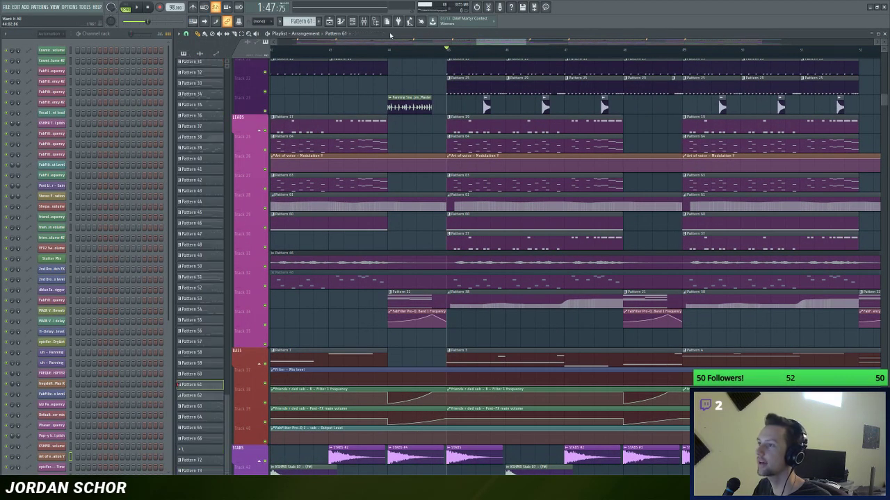
pyautogui.press('F9')
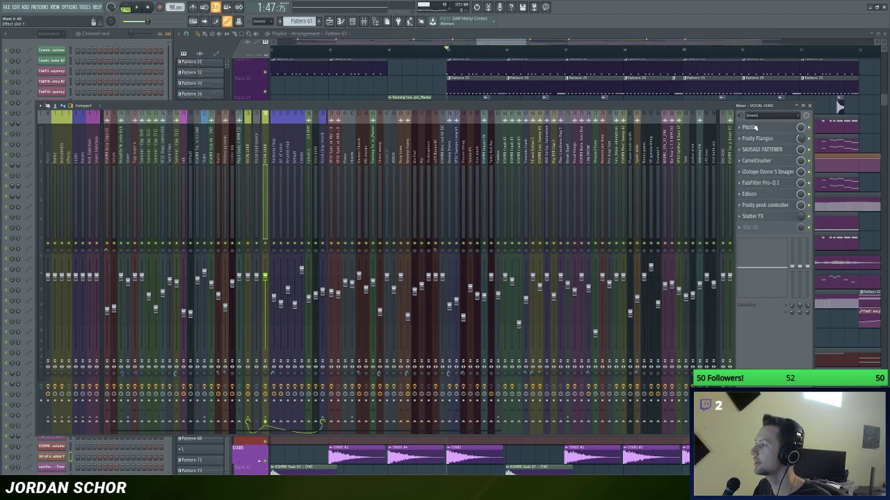
pyautogui.click(747, 127)
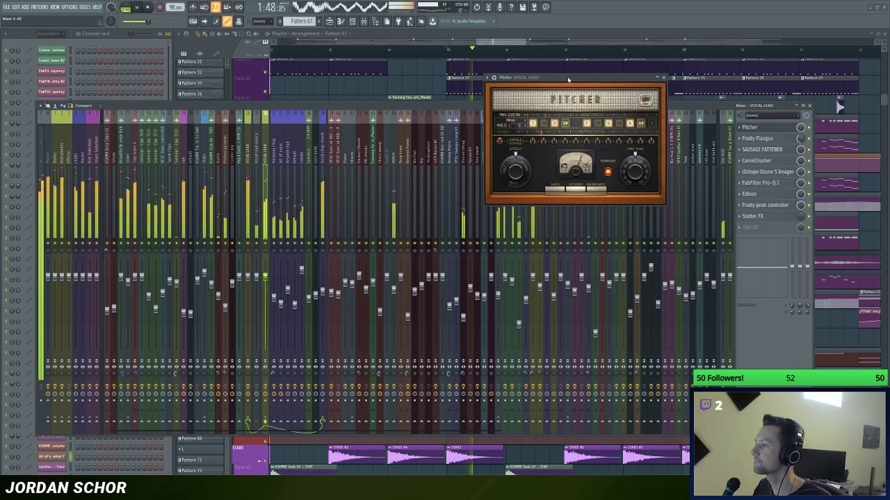
pyautogui.moveTo(568, 80); pyautogui.dragTo(441, 112)
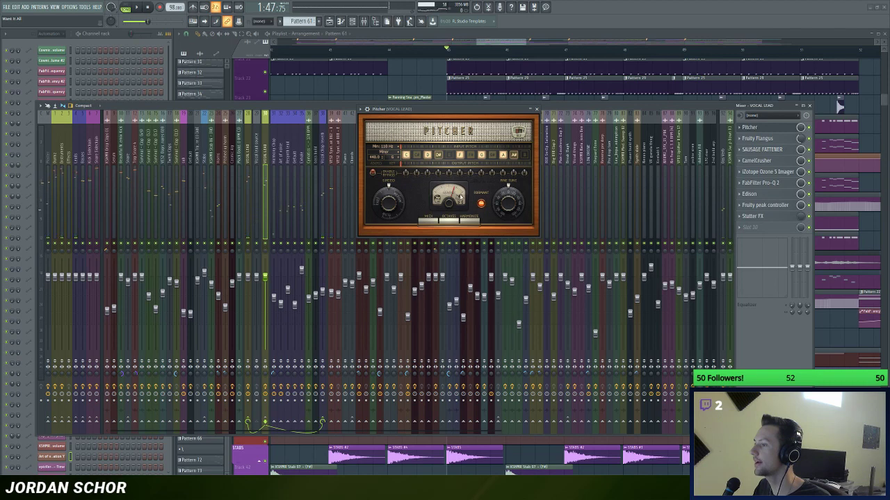
pyautogui.moveTo(452, 112); pyautogui.dragTo(446, 115)
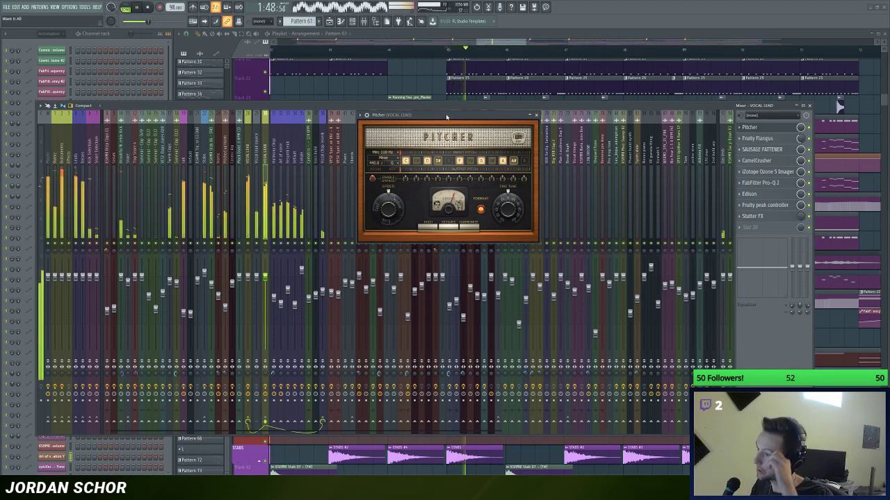
pyautogui.click(536, 115)
# Step: Close the Mixer and enlarge the Playlist to fill the workspace around the end of the drop
pyautogui.moveTo(666, 107); pyautogui.dragTo(671, 119)
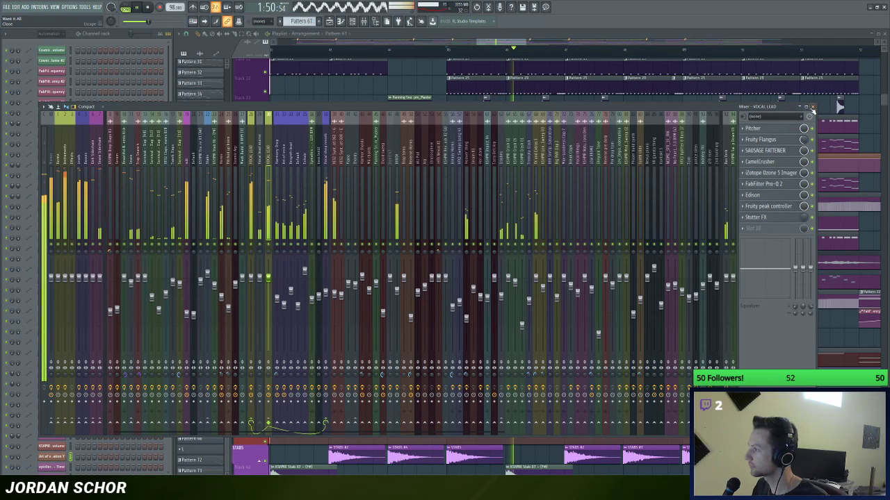
pyautogui.click(811, 107)
pyautogui.scroll(-3, 507, 45)
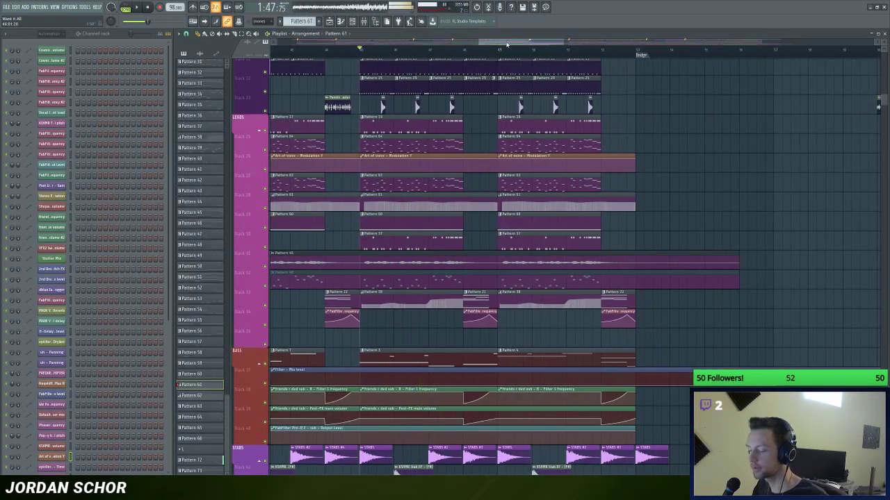
pyautogui.moveTo(506, 44); pyautogui.dragTo(515, 43)
pyautogui.scroll(-3, 636, 139)
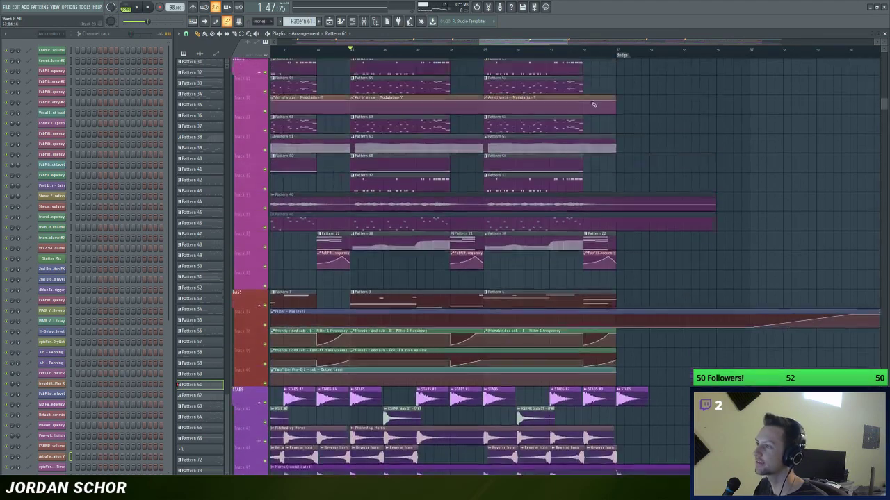
pyautogui.scroll(1, 593, 104)
pyautogui.doubleClick(528, 34)
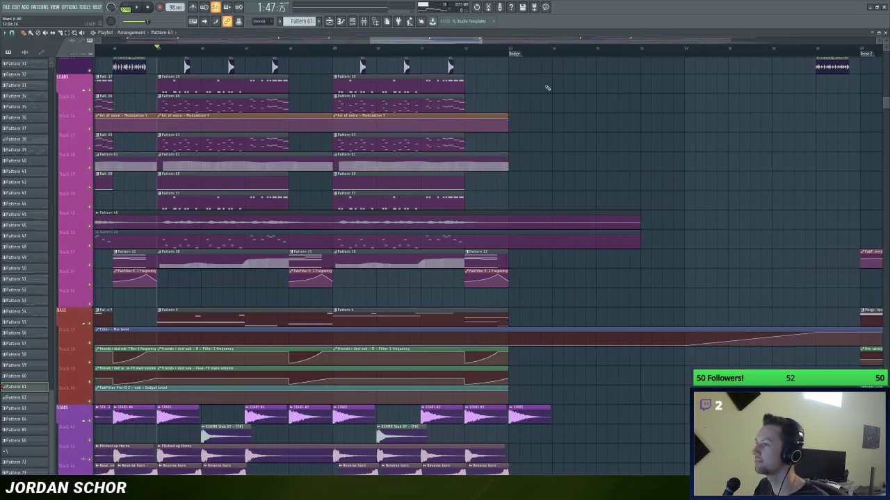
# Step: Place the song playhead just before the Bridge marker and briefly play the transition out of the drop
pyautogui.scroll(6, 546, 90)
pyautogui.scroll(4, 546, 102)
pyautogui.click(497, 48)
pyautogui.press('space')
pyautogui.moveTo(463, 42); pyautogui.dragTo(505, 43)
pyautogui.moveTo(481, 41)
pyautogui.mouseDown()
pyautogui.moveTo(497, 66)
pyautogui.moveTo(491, 46)
pyautogui.moveTo(460, 70)
pyautogui.moveTo(437, 66)
pyautogui.moveTo(486, 42)
pyautogui.mouseUp()
pyautogui.press('space')
# Step: Select the Pattern 33 clip in the PADS group under the Bridge marker and listen to the bridge
pyautogui.scroll(-9, 524, 128)
pyautogui.scroll(-10, 516, 169)
pyautogui.click(433, 318)
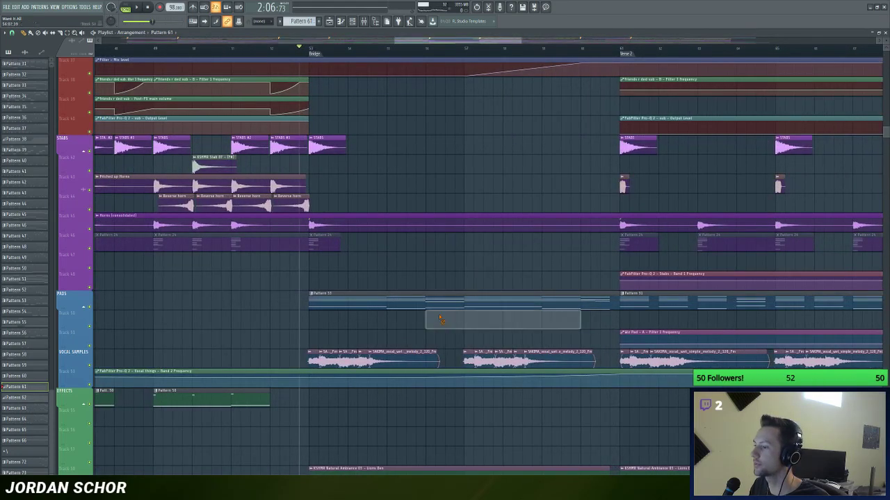
pyautogui.rightClick(433, 318)
pyautogui.click(434, 303)
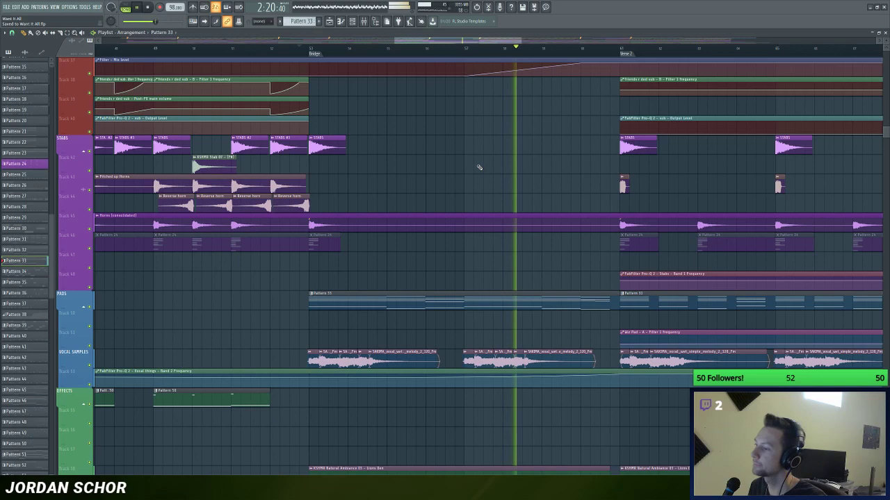
pyautogui.scroll(-1, 515, 74)
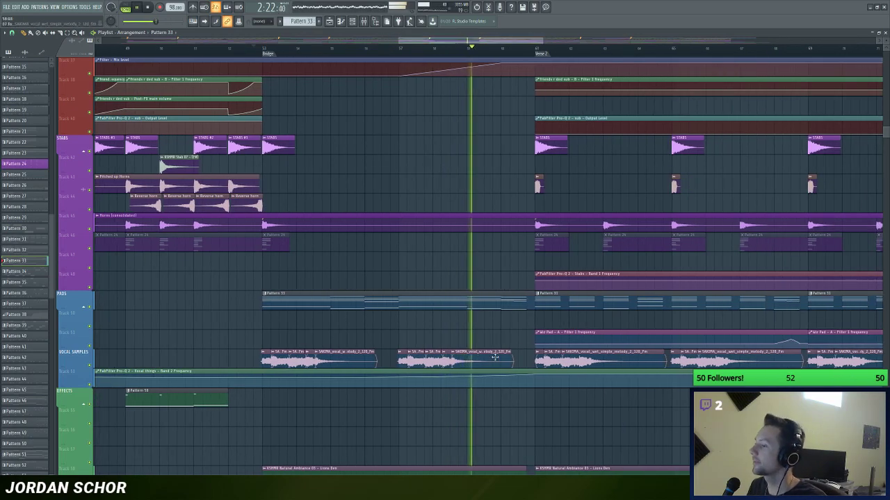
# Step: Follow the playback from the end of the bridge into the Verse 2 drums and save the project
pyautogui.scroll(1, 507, 123)
pyautogui.scroll(8, 529, 114)
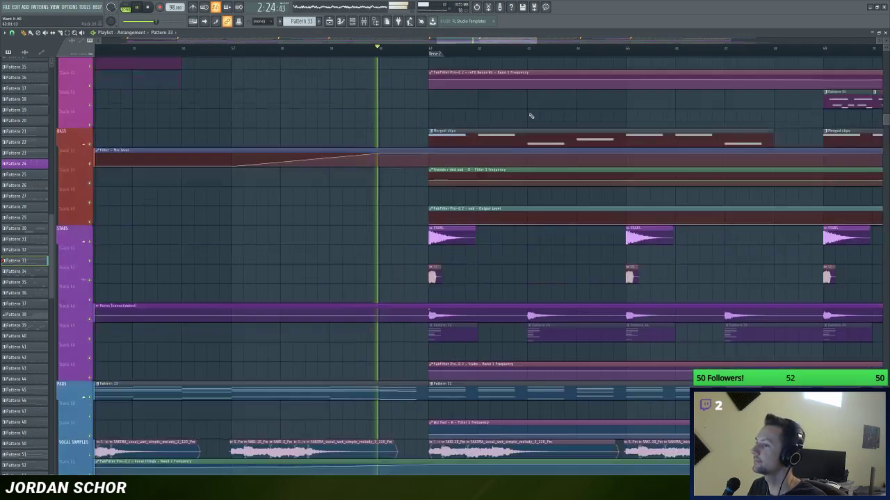
pyautogui.moveTo(492, 40); pyautogui.dragTo(497, 40)
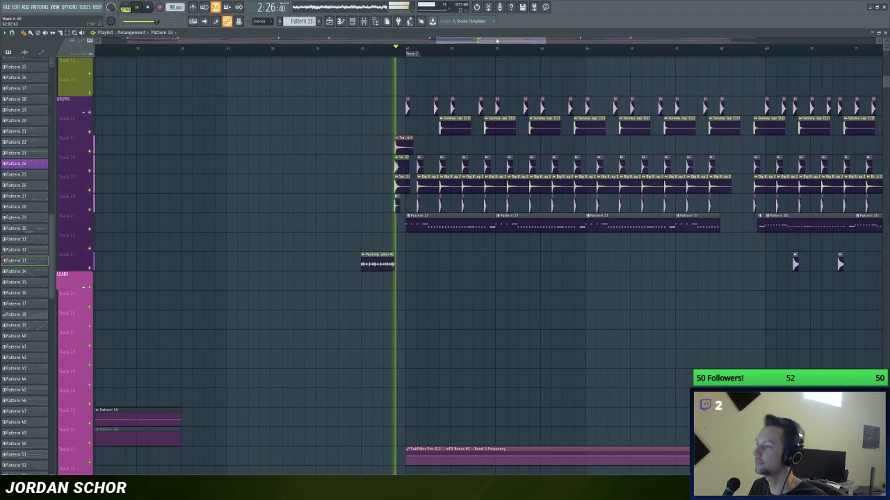
pyautogui.hotkey('ctrl', 's')
pyautogui.moveTo(497, 40); pyautogui.dragTo(507, 41)
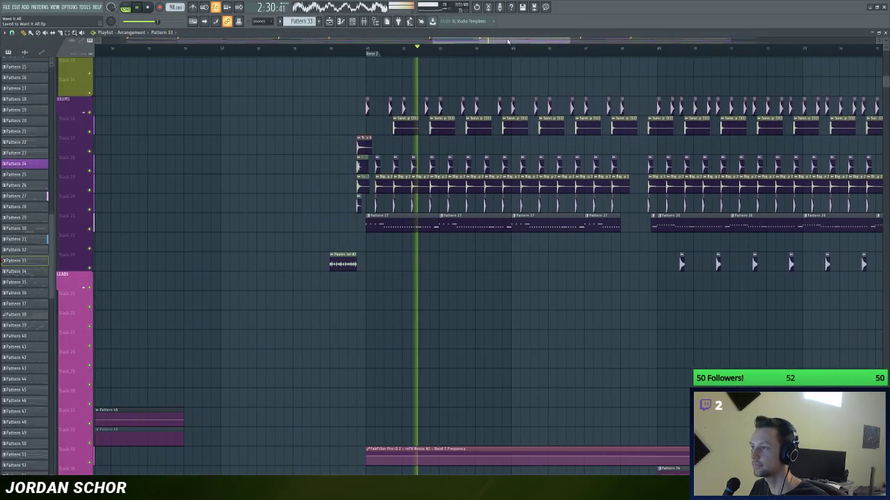
# Step: Solo all tracks of the DRUMS group and play them from the Verse 2 marker
pyautogui.scroll(2, 508, 40)
pyautogui.scroll(4, 509, 50)
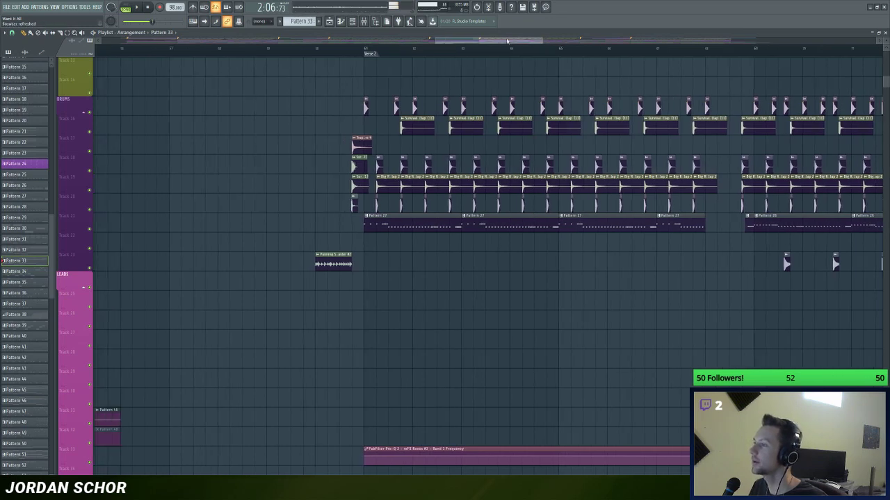
pyautogui.scroll(2, 443, 44)
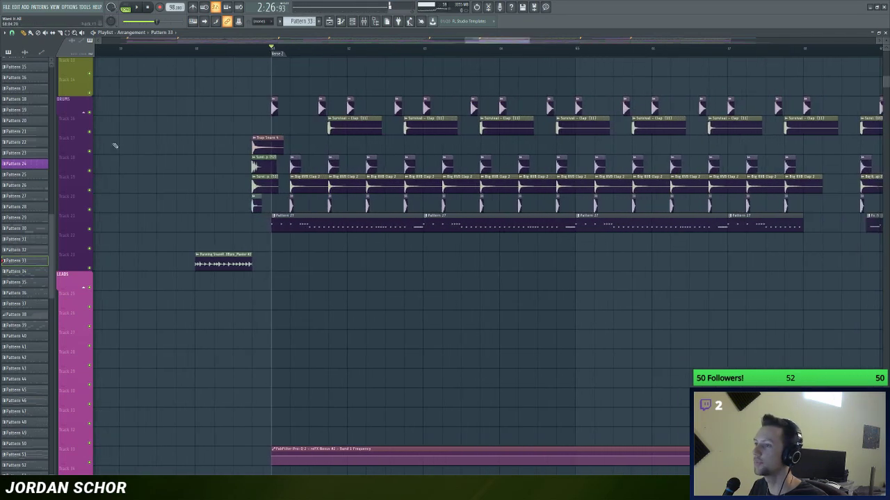
pyautogui.rightClick(89, 112)
pyautogui.click(89, 132)
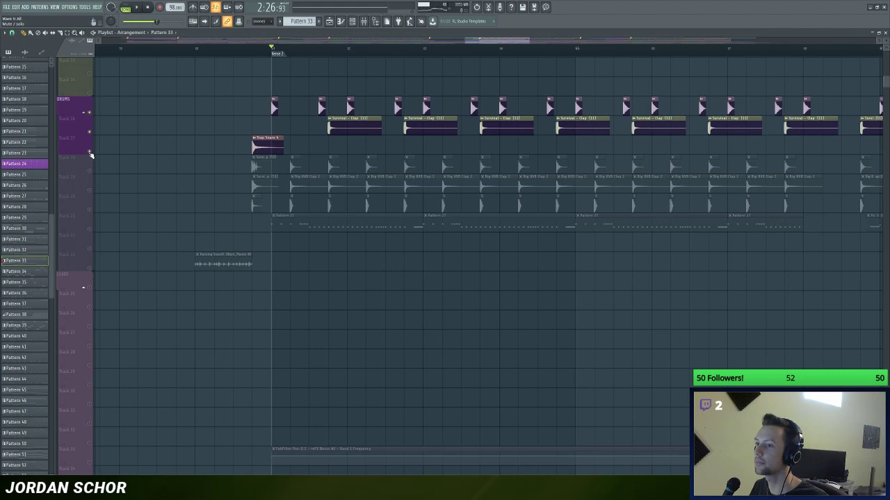
pyautogui.click(90, 151)
pyautogui.click(89, 171)
pyautogui.click(90, 190)
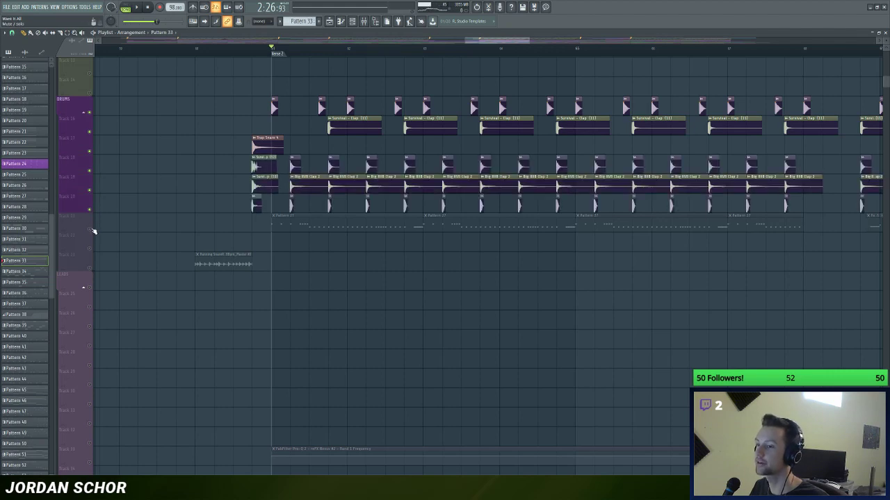
pyautogui.click(89, 229)
pyautogui.scroll(-1, 500, 43)
pyautogui.press('space')
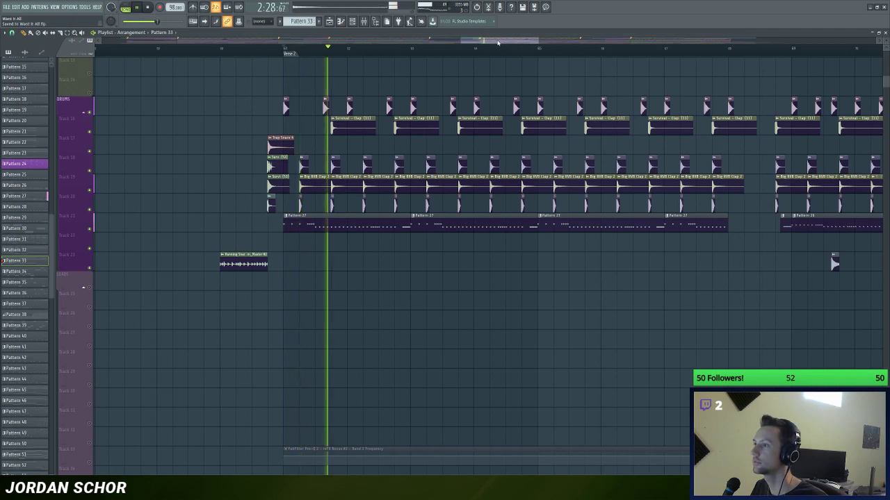
# Step: Select the first Pattern 27 clip in the DRUMS group and open its programmed channel's notes in the Piano roll
pyautogui.scroll(-1, 499, 43)
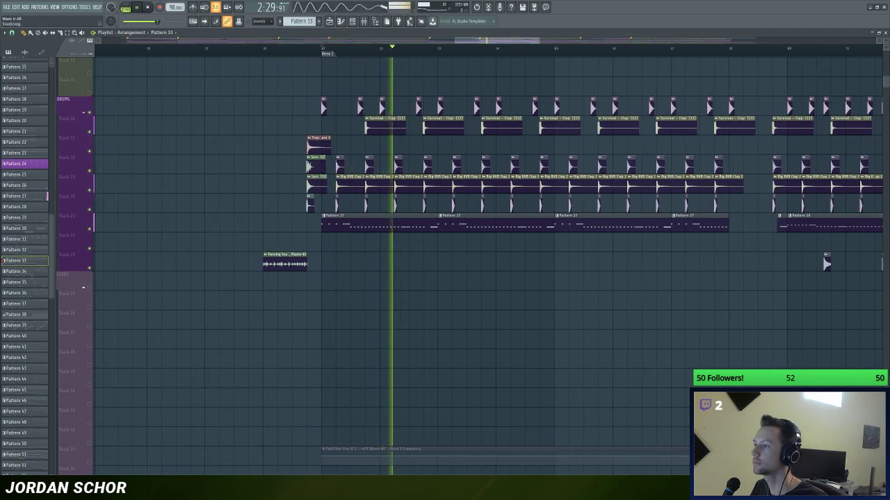
pyautogui.scroll(1, 497, 43)
pyautogui.doubleClick(376, 225)
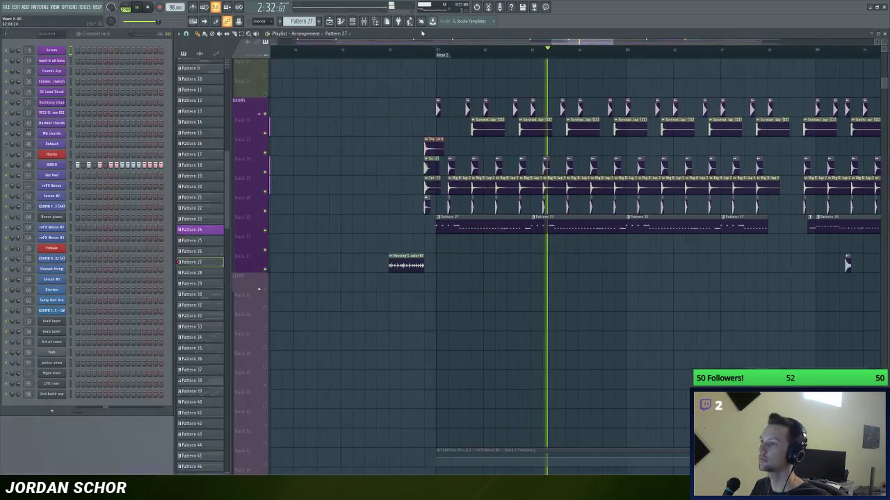
pyautogui.rightClick(68, 164)
pyautogui.click(82, 171)
pyautogui.rightClick(69, 165)
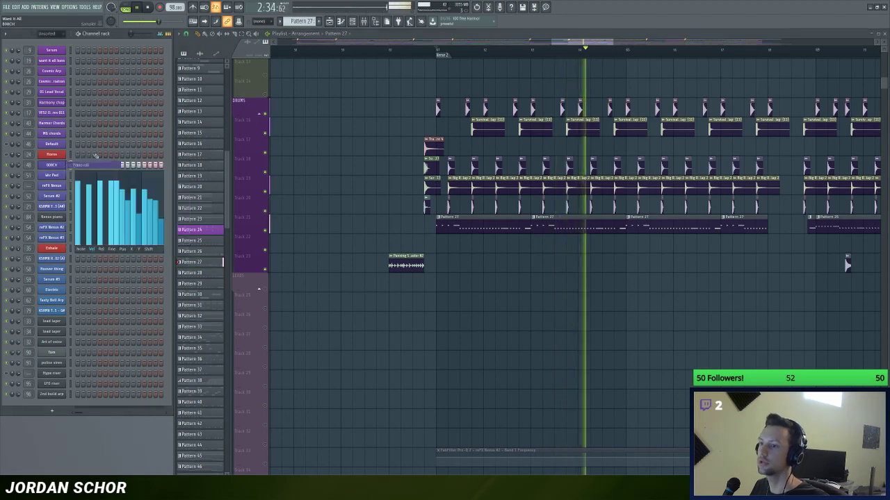
pyautogui.click(80, 164)
# Step: Expand the Piano roll's control lane to inspect the note levels and note fine pitch, then collapse it and close the Piano roll
pyautogui.scroll(-4, 325, 163)
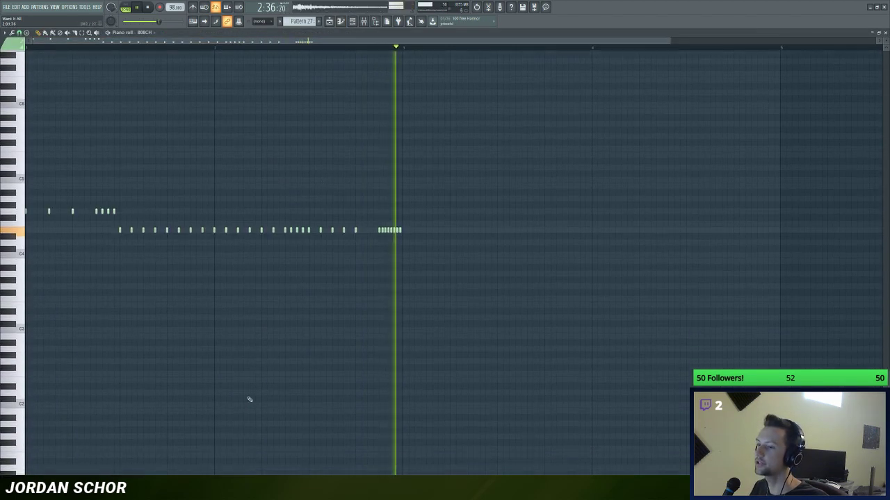
pyautogui.moveTo(76, 474); pyautogui.dragTo(75, 229)
pyautogui.rightClick(11, 327)
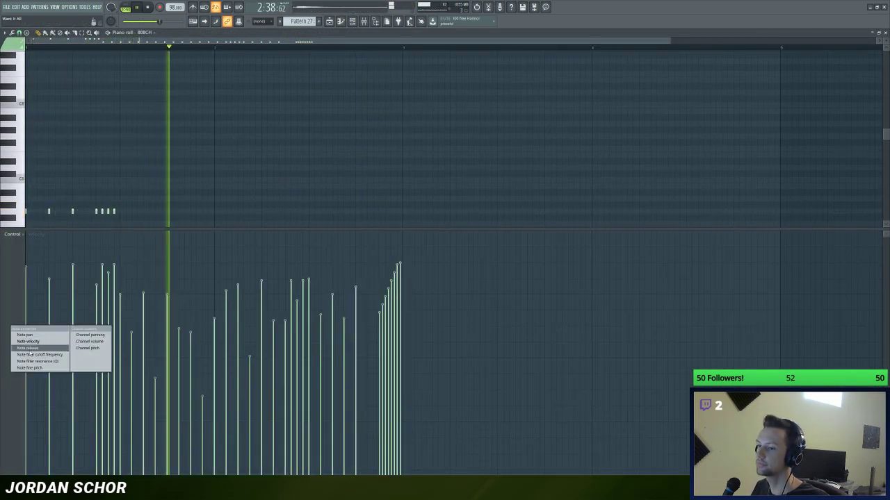
pyautogui.click(37, 367)
pyautogui.moveTo(359, 229); pyautogui.dragTo(358, 474)
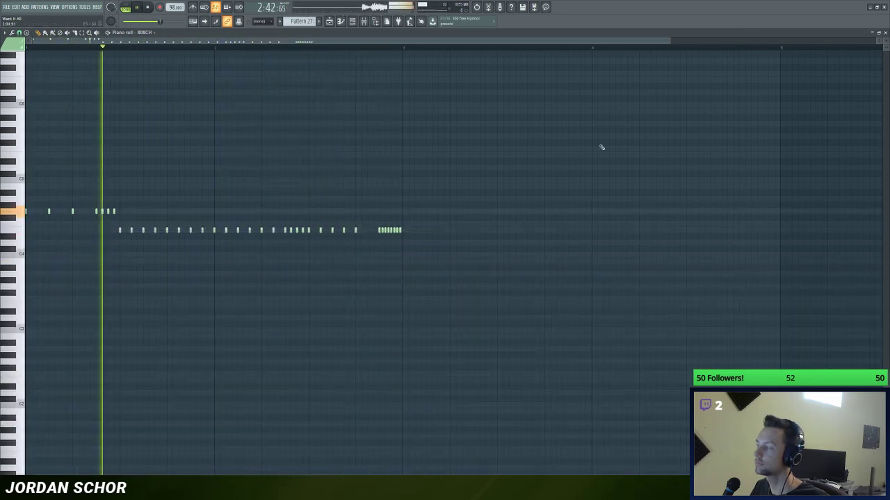
pyautogui.click(885, 33)
# Step: Unsolo the drum tracks, play the full arrangement from the Verse 2 marker and save the project
pyautogui.moveTo(581, 42); pyautogui.dragTo(599, 46)
pyautogui.click(312, 48)
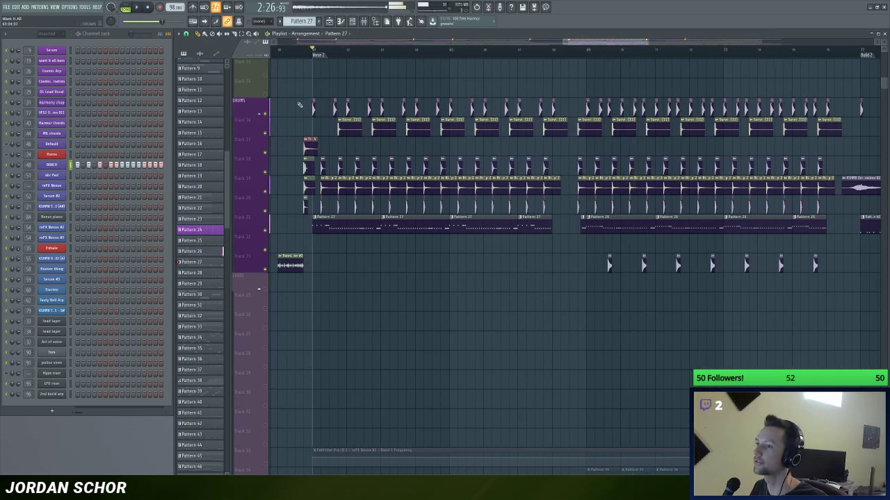
pyautogui.rightClick(265, 114)
pyautogui.press('space')
pyautogui.scroll(-2, 460, 43)
pyautogui.hotkey('ctrl', 's')
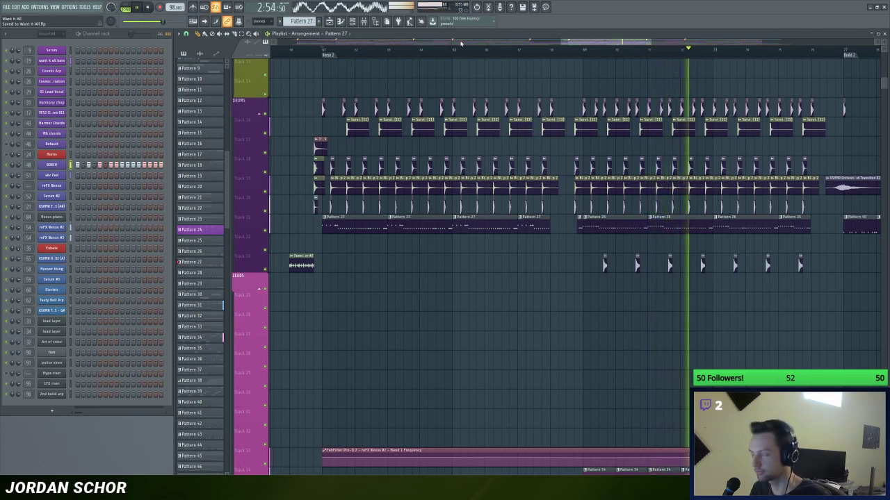
# Step: Enlarge the Playlist to fill the workspace and look through the Verse 2 clips in the LEADS, BASS and STABS groups
pyautogui.doubleClick(561, 34)
pyautogui.moveTo(545, 40); pyautogui.dragTo(559, 41)
pyautogui.scroll(-12, 570, 108)
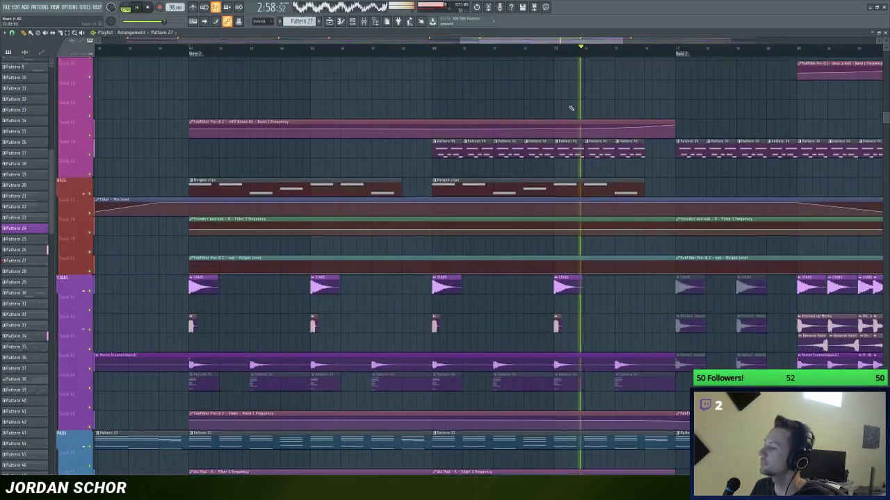
pyautogui.scroll(15, 570, 107)
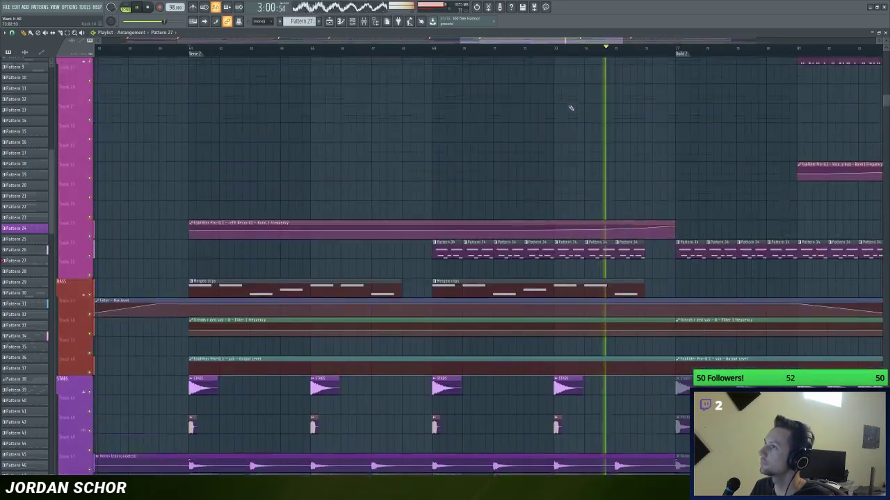
pyautogui.scroll(6, 569, 108)
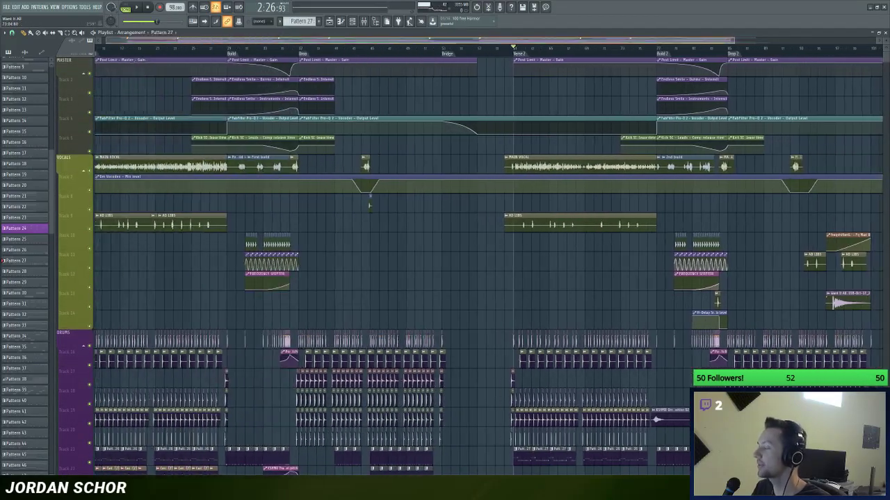
# Step: Start playing Build 2 and solo the Pattern 65 and Helicopter pitch bend tracks in the EFFECTS group
pyautogui.moveTo(295, 40); pyautogui.dragTo(499, 42)
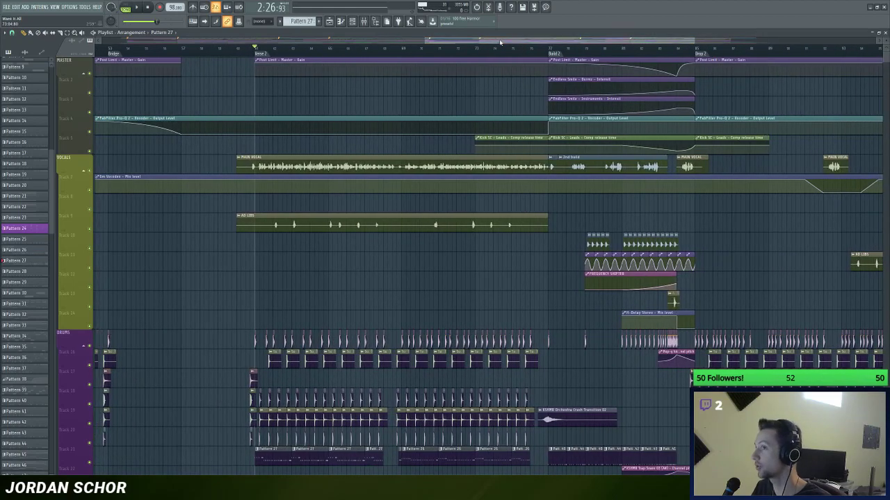
pyautogui.scroll(3, 511, 43)
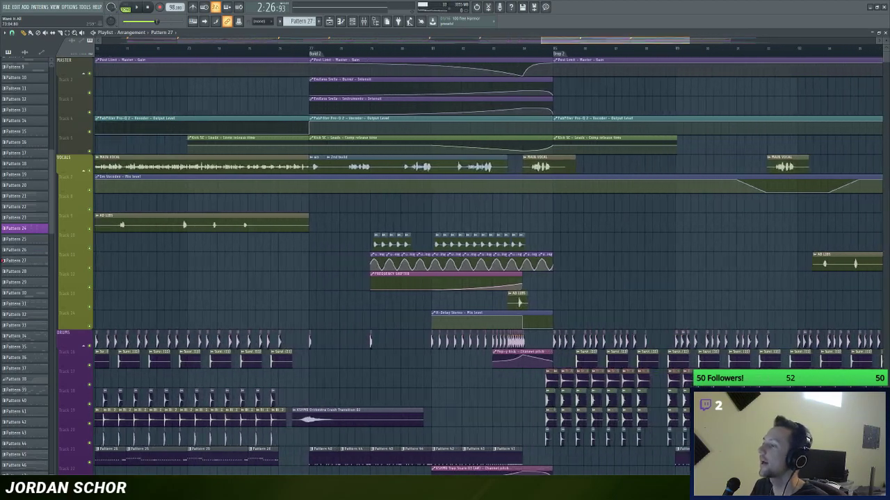
pyautogui.scroll(-3, 498, 146)
pyautogui.scroll(-4, 497, 146)
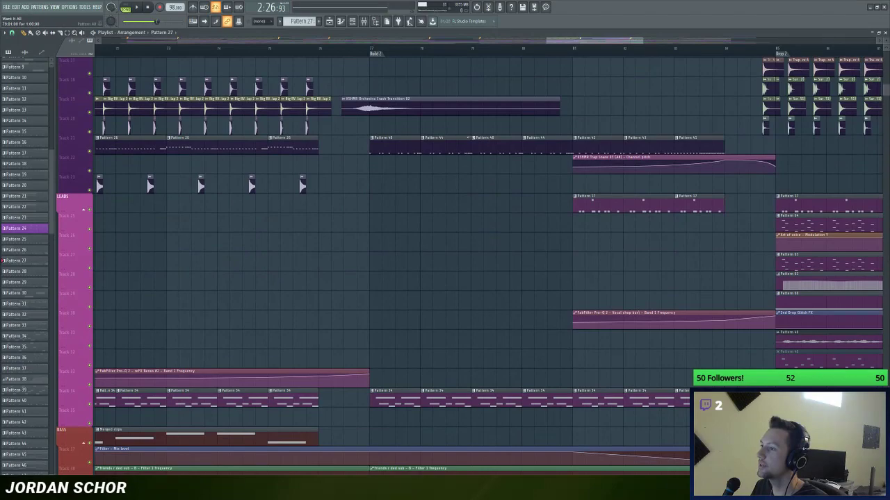
pyautogui.scroll(-10, 473, 159)
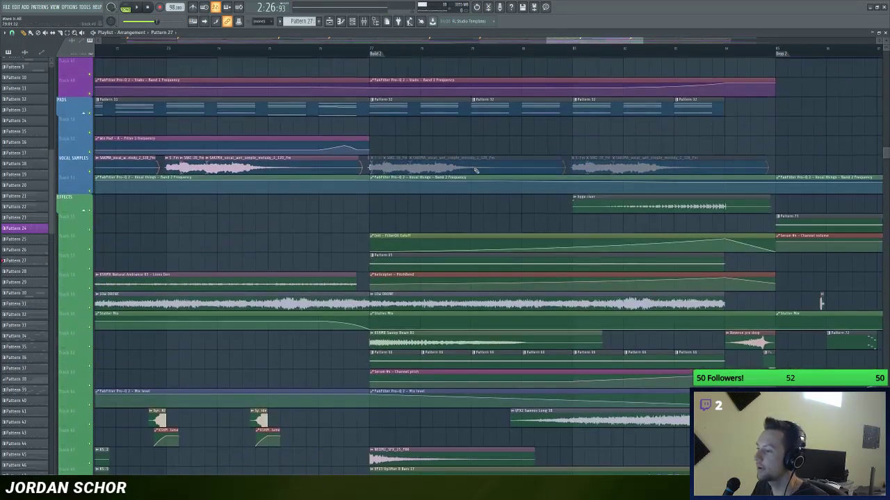
pyautogui.press('space')
pyautogui.scroll(1, 381, 45)
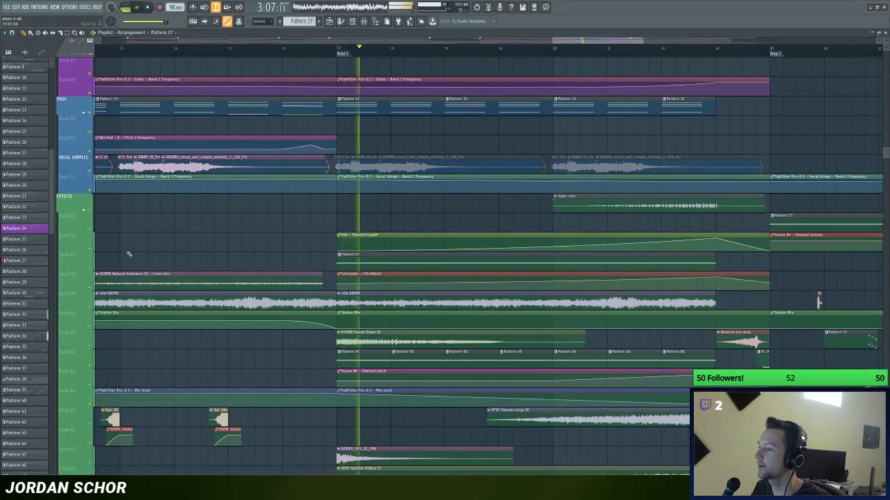
pyautogui.rightClick(90, 268)
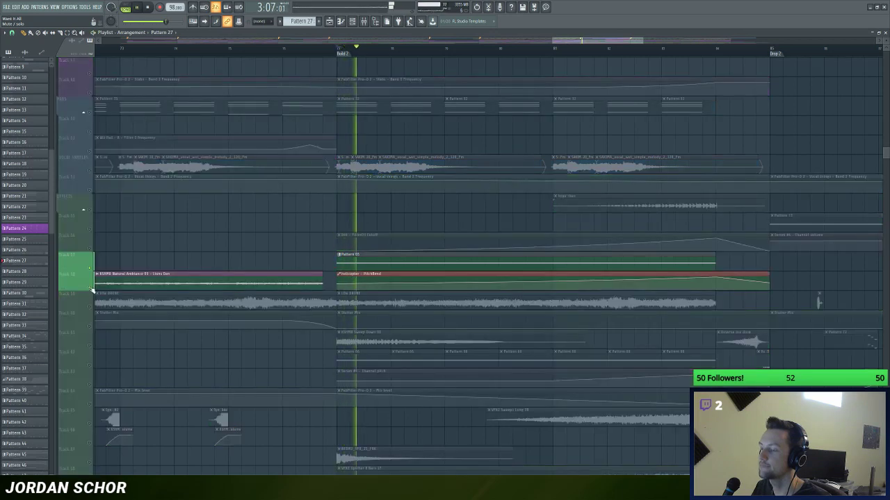
# Step: Listen to the soloed effects from the Build 2 marker and around bar 81, adding the FilterEG Cutoff automation track to the solo
pyautogui.click(337, 52)
pyautogui.scroll(-2, 362, 50)
pyautogui.click(493, 51)
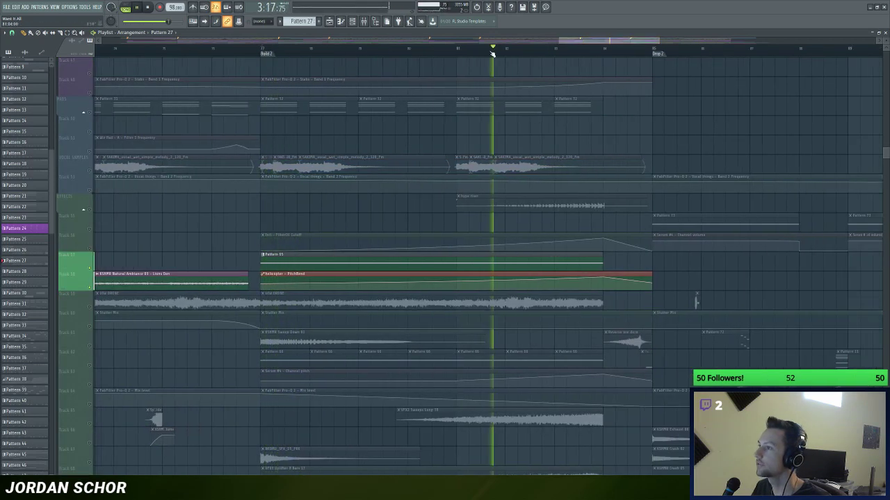
pyautogui.scroll(-1, 242, 201)
pyautogui.click(92, 248)
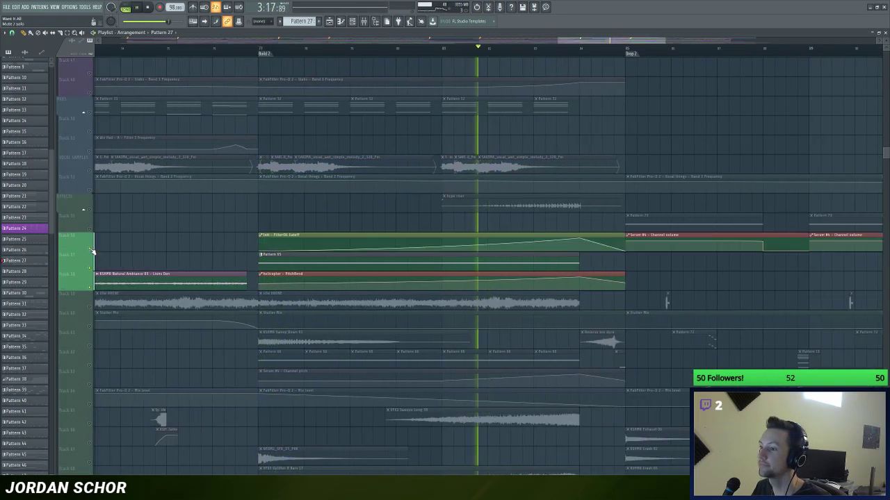
pyautogui.moveTo(634, 40); pyautogui.dragTo(632, 42)
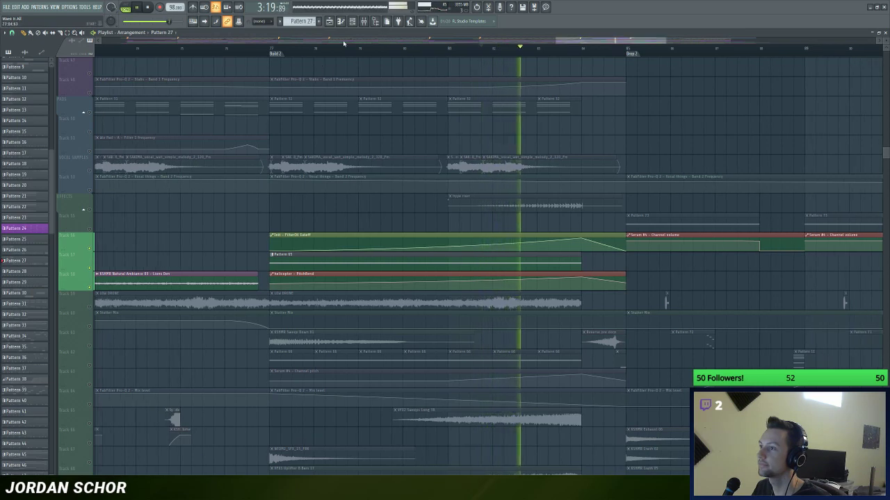
pyautogui.scroll(2, 343, 43)
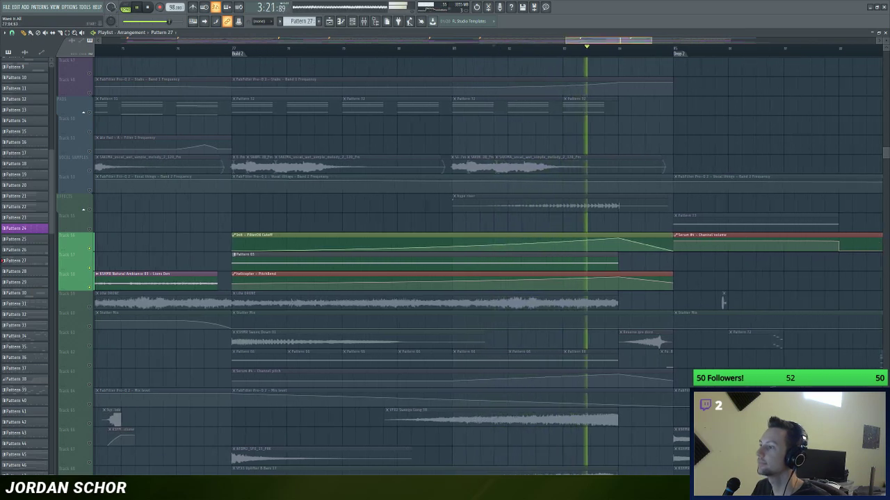
pyautogui.scroll(2, 344, 43)
pyautogui.scroll(-1, 344, 42)
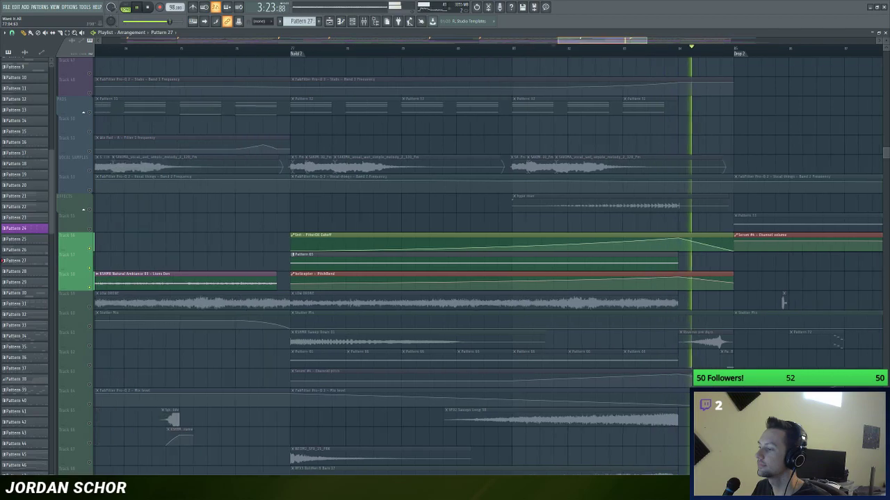
# Step: Unsolo the effects tracks and replay Build 2 from its marker with the full arrangement
pyautogui.scroll(-5, 354, 301)
pyautogui.scroll(10, 350, 301)
pyautogui.scroll(10, 229, 243)
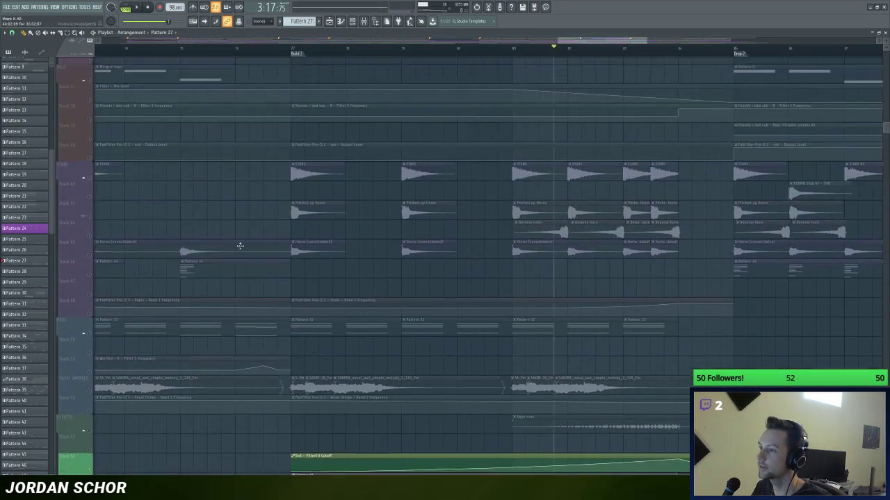
pyautogui.scroll(3, 249, 254)
pyautogui.scroll(-6, 248, 257)
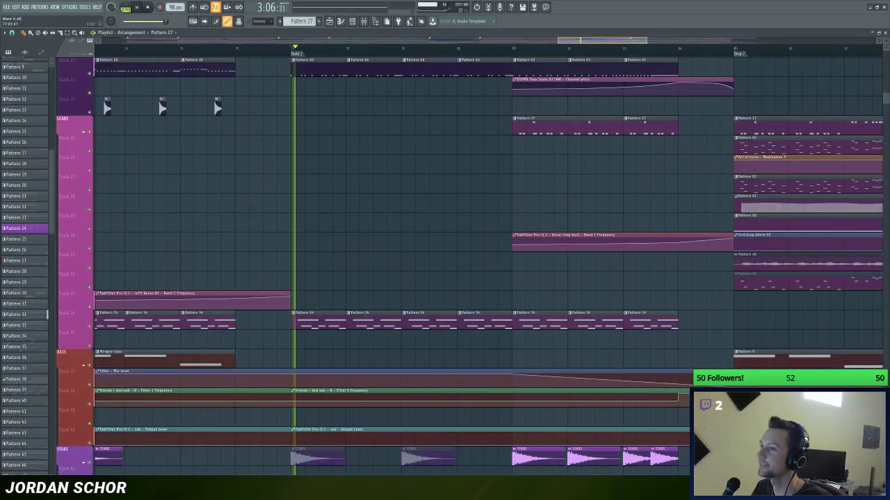
# Step: Select the first Pattern 66 clip in the EFFECTS group and show its channel in the Channel rack
pyautogui.scroll(-12, 386, 164)
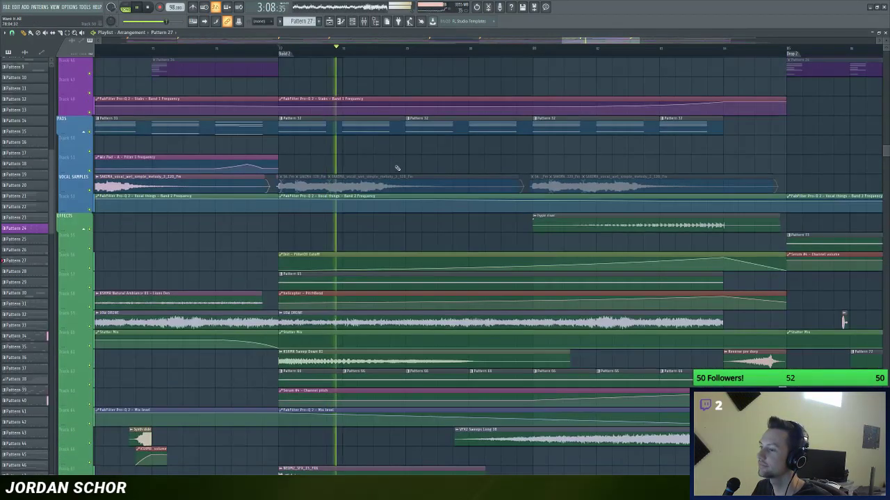
pyautogui.scroll(-6, 397, 168)
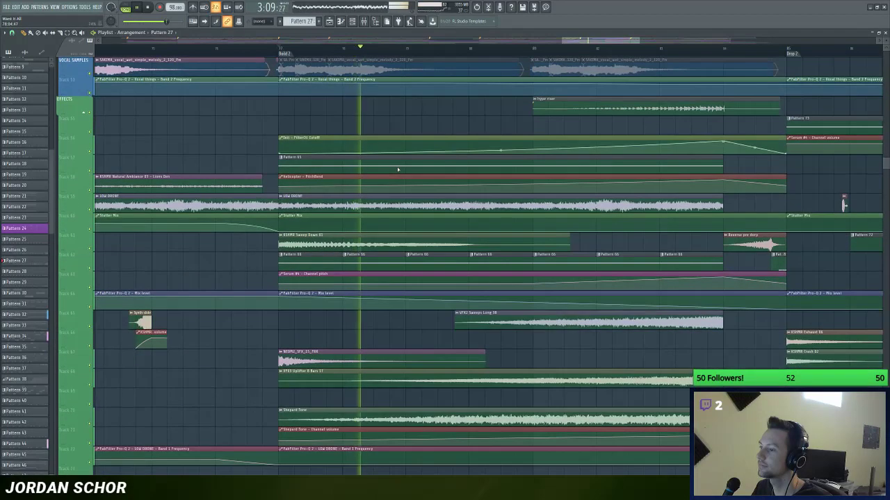
pyautogui.click(312, 253)
pyautogui.press('F6')
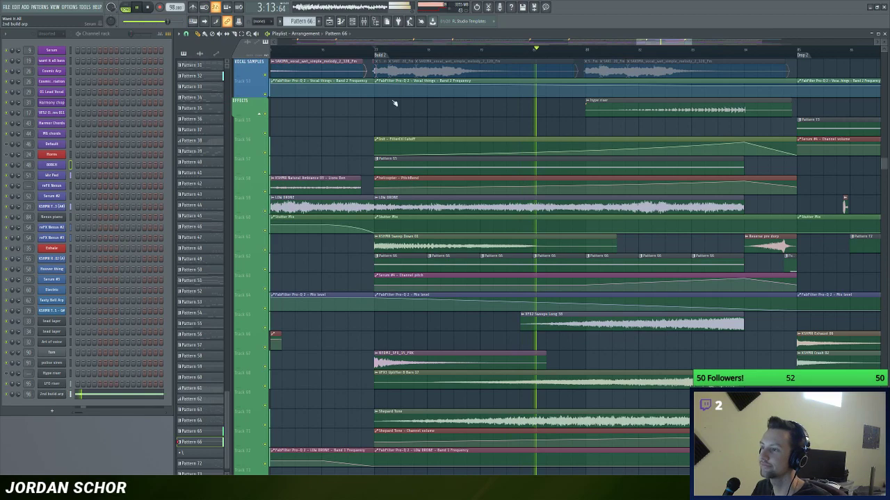
# Step: Check the 2nd build arp's level in the mixer, close its plugin window and save the project
pyautogui.click(364, 21)
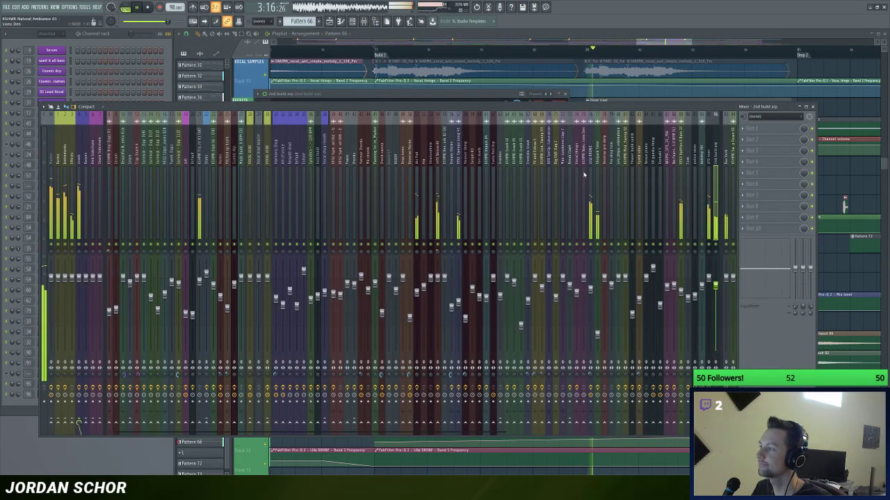
pyautogui.scroll(-3, 546, 245)
pyautogui.moveTo(548, 94); pyautogui.dragTo(530, 93)
pyautogui.click(538, 81)
pyautogui.scroll(-1, 510, 46)
pyautogui.hotkey('ctrl', 's')
pyautogui.scroll(-2, 508, 47)
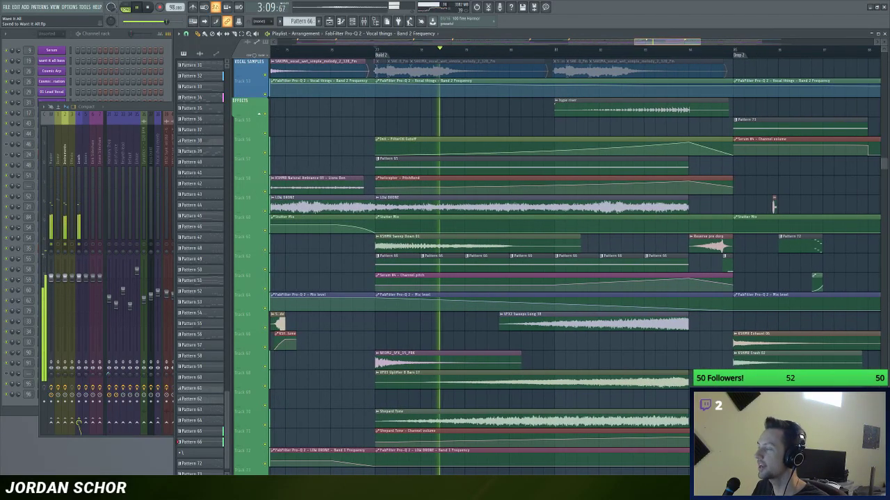
# Step: Maximize the playlist and listen to Build 2's EFFECTS group through to the Drop 2 marker
pyautogui.doubleClick(498, 34)
pyautogui.moveTo(607, 41); pyautogui.dragTo(612, 40)
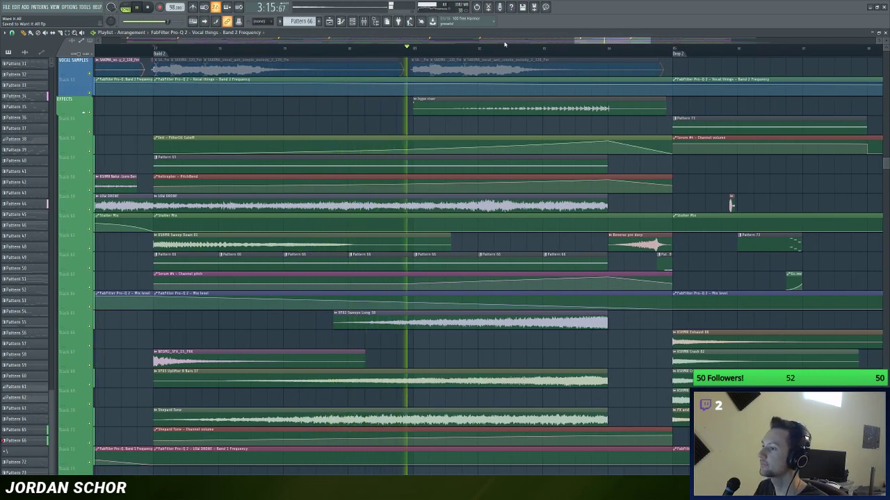
pyautogui.scroll(1, 505, 44)
pyautogui.scroll(-1, 506, 43)
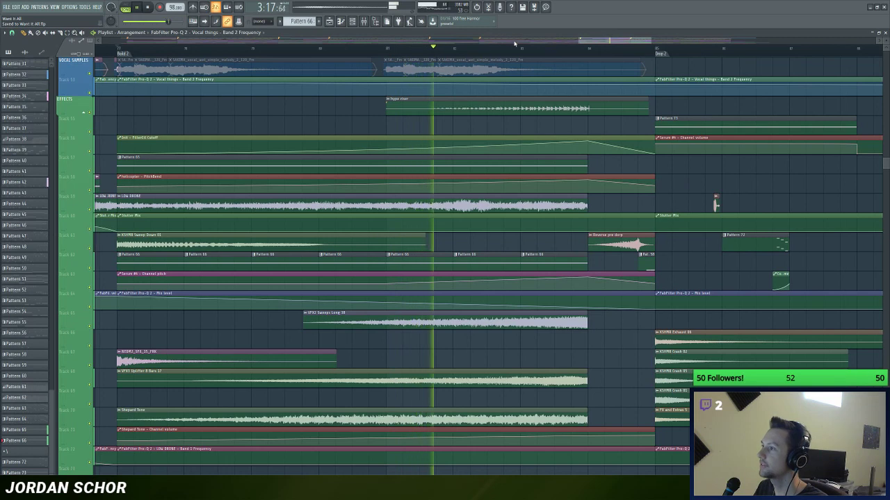
pyautogui.scroll(1, 515, 44)
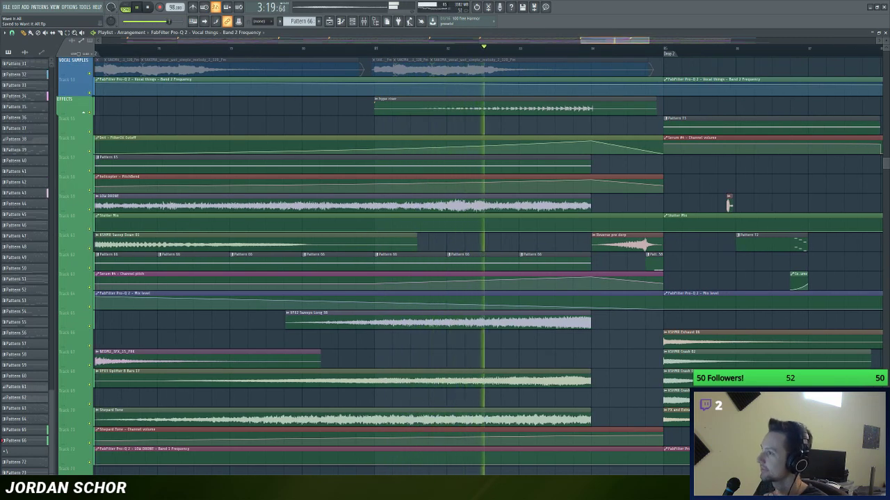
pyautogui.scroll(-2, 515, 44)
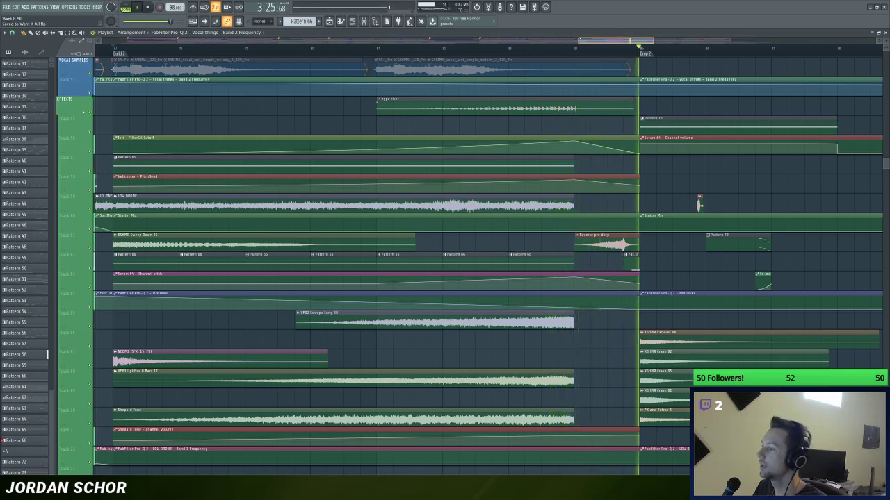
pyautogui.scroll(-1, 514, 44)
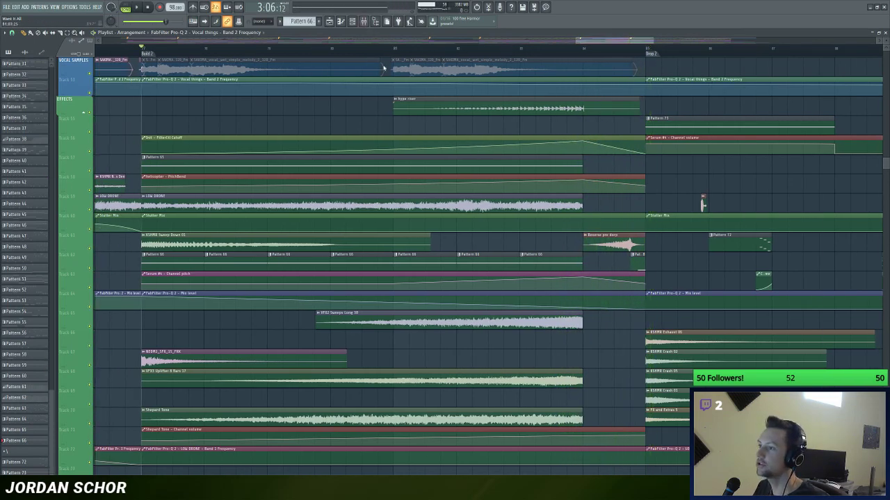
pyautogui.press('F9')
pyautogui.press('F9')
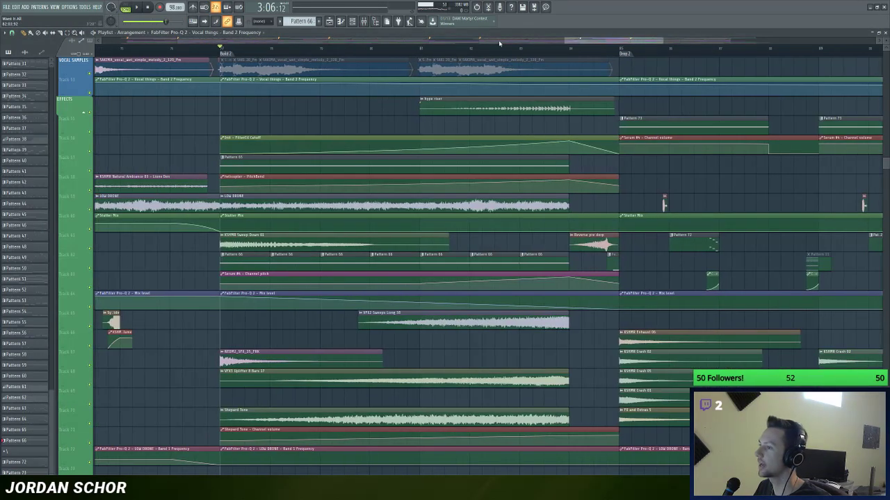
# Step: Play the second half of Build 2 into Drop 2 while viewing the VOCALS and DRUMS groups
pyautogui.scroll(10, 546, 164)
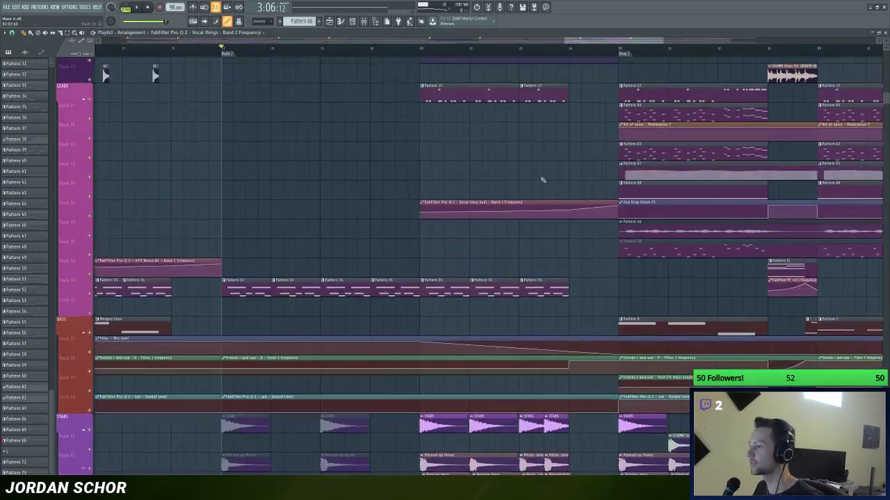
pyautogui.scroll(5, 539, 182)
pyautogui.scroll(-1, 516, 53)
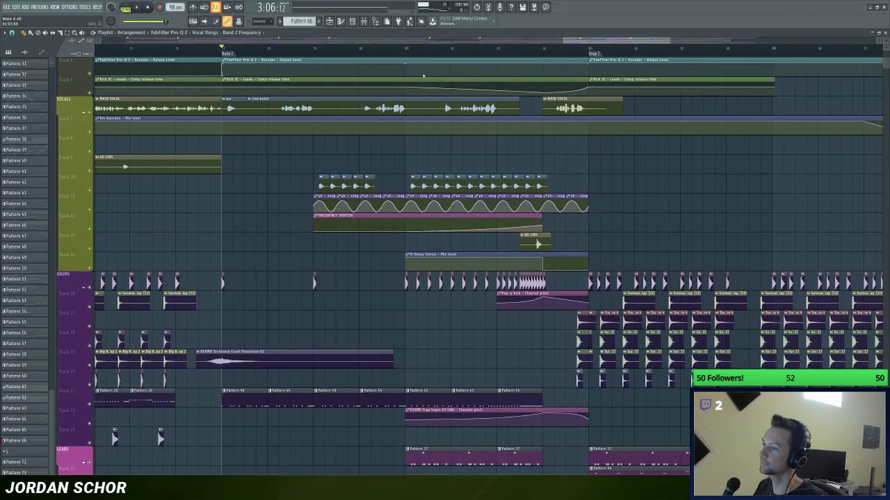
pyautogui.click(407, 53)
pyautogui.scroll(-1, 407, 53)
pyautogui.scroll(-1, 587, 53)
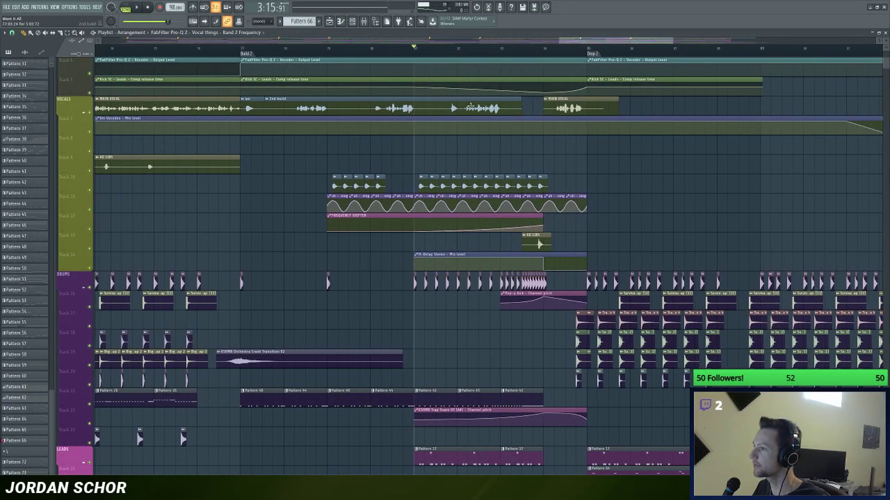
pyautogui.scroll(-1, 513, 41)
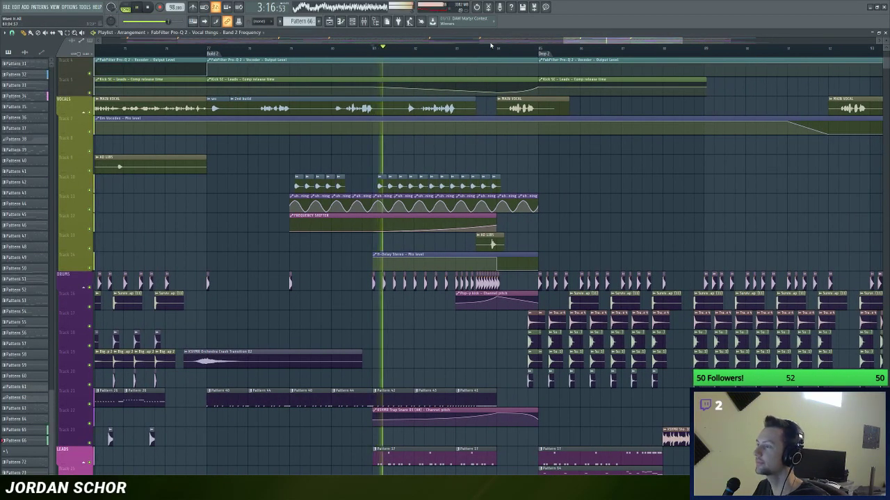
pyautogui.scroll(-1, 491, 44)
pyautogui.scroll(2, 491, 45)
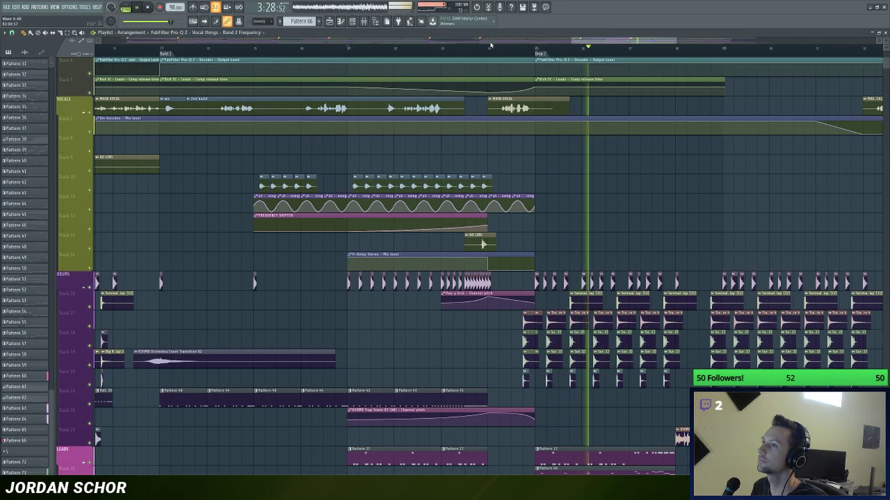
# Step: Select the first Pattern 73 clip in Drop 2's EFFECTS group and preview its police siren channel in the Channel rack
pyautogui.moveTo(621, 39); pyautogui.dragTo(646, 39)
pyautogui.scroll(-6, 519, 242)
pyautogui.scroll(-8, 519, 242)
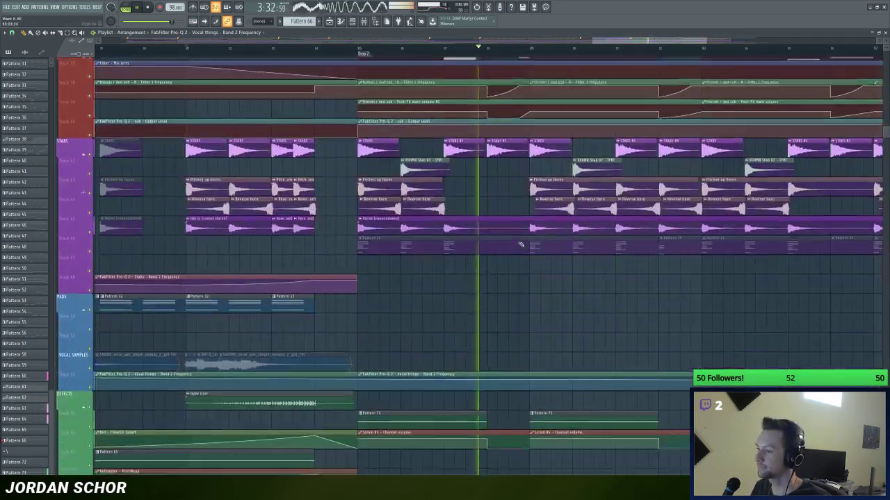
pyautogui.scroll(-8, 518, 241)
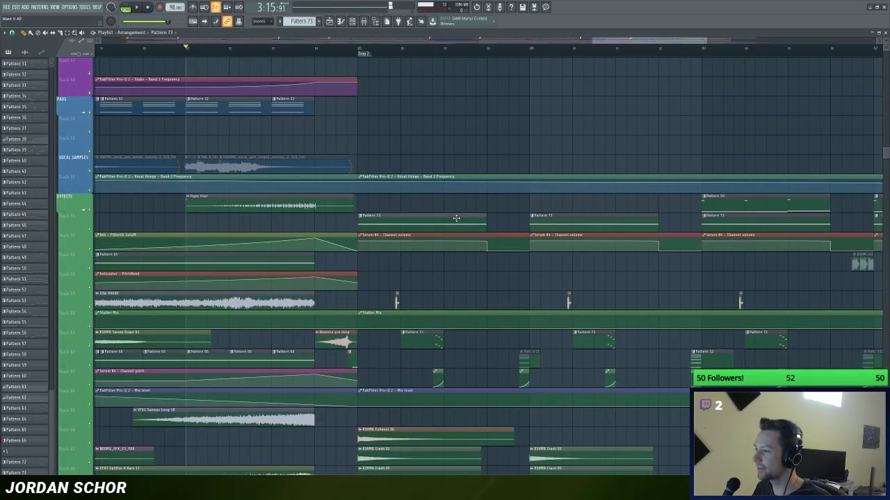
pyautogui.doubleClick(508, 34)
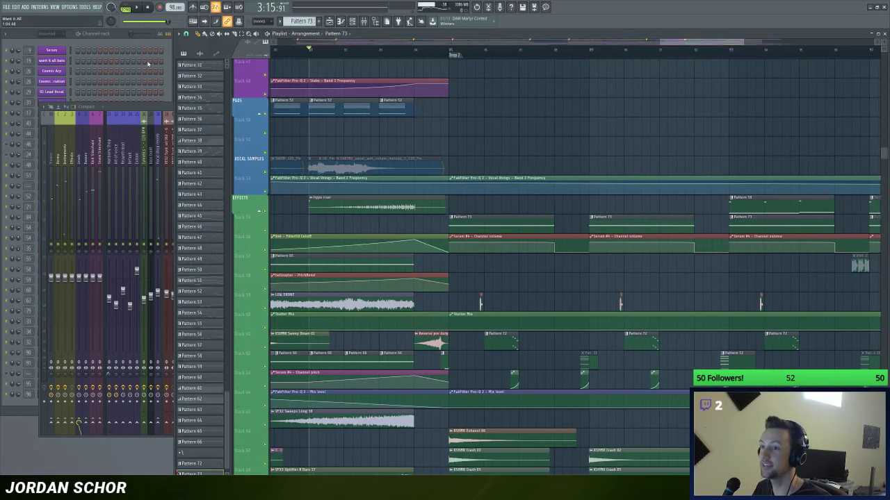
pyautogui.click(125, 32)
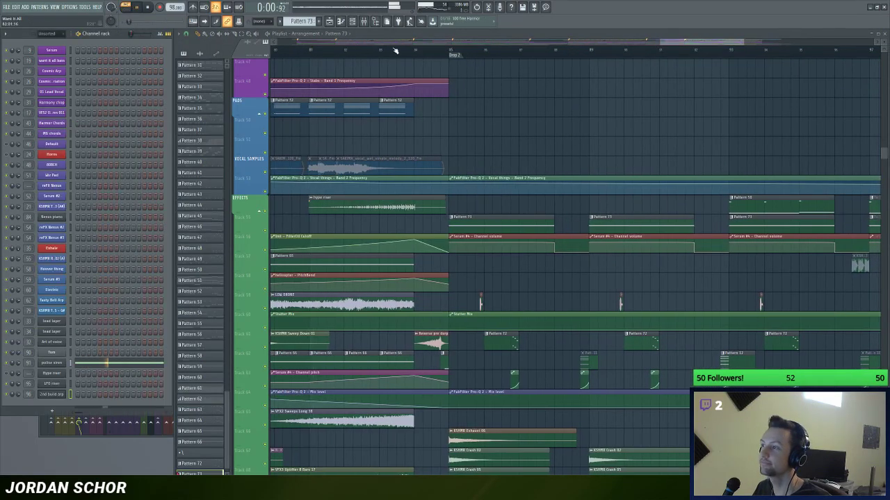
pyautogui.scroll(2, 459, 44)
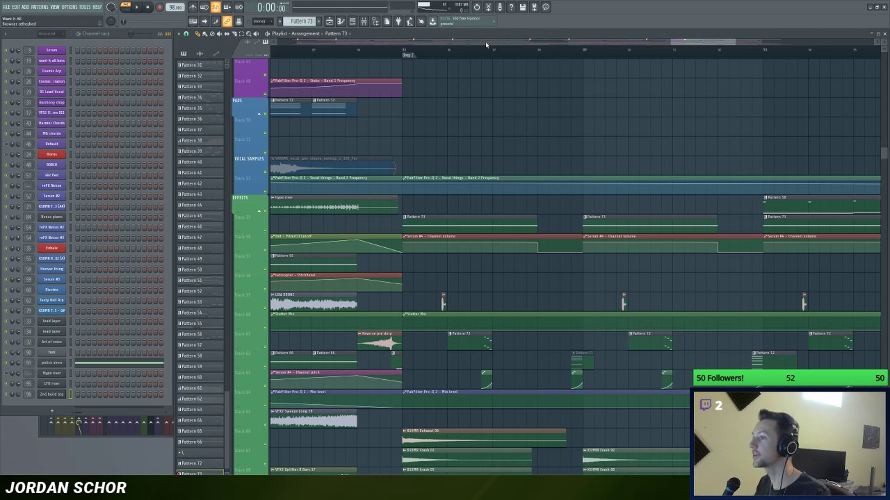
pyautogui.scroll(-1, 501, 45)
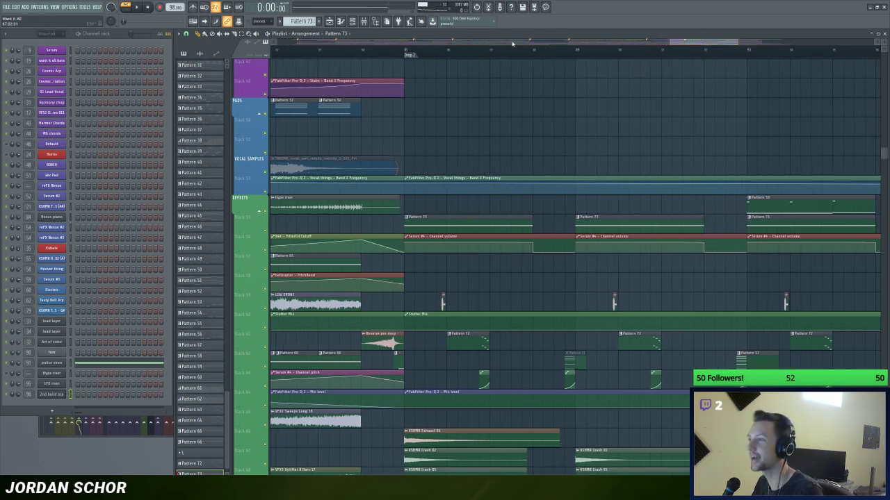
# Step: Set playback to the Drop 2 marker, play it briefly and show the mixer
pyautogui.scroll(2, 512, 44)
pyautogui.scroll(4, 435, 154)
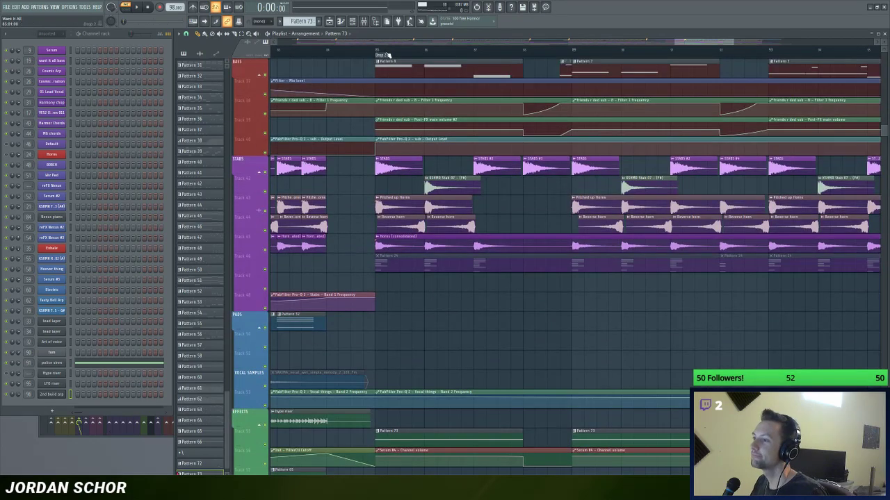
pyautogui.scroll(1, 452, 205)
pyautogui.press('space')
pyautogui.scroll(-3, 445, 181)
pyautogui.press('space')
pyautogui.click(376, 22)
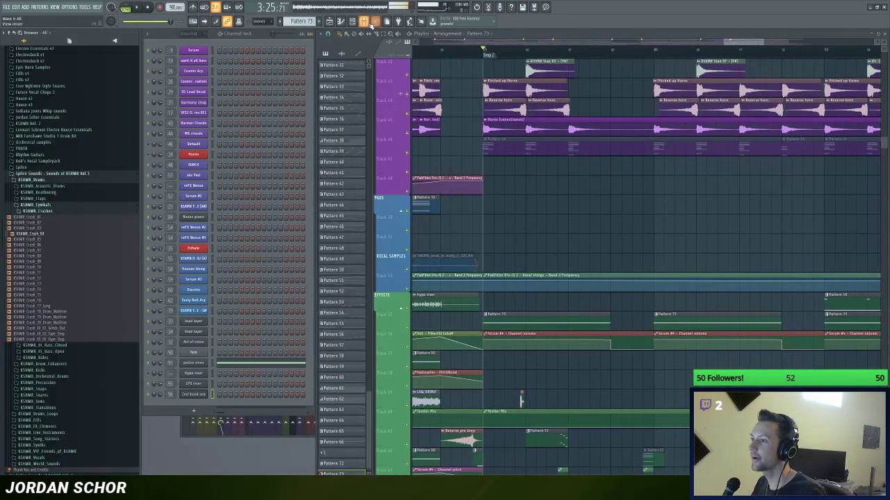
pyautogui.click(364, 22)
pyautogui.press('F6')
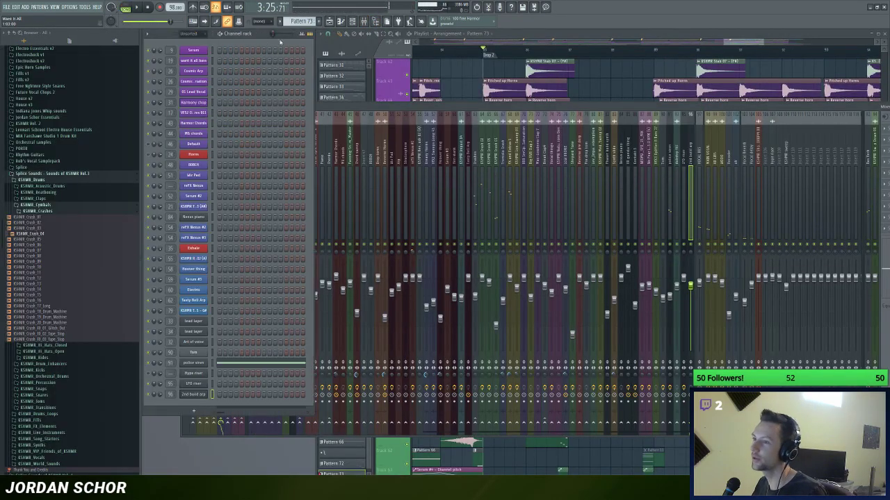
# Step: Play Drop 2 with the browser closed and the playlist maximized, following its stabs, bass and lead tracks
pyautogui.click(487, 48)
pyautogui.scroll(-2, 480, 44)
pyautogui.click(375, 21)
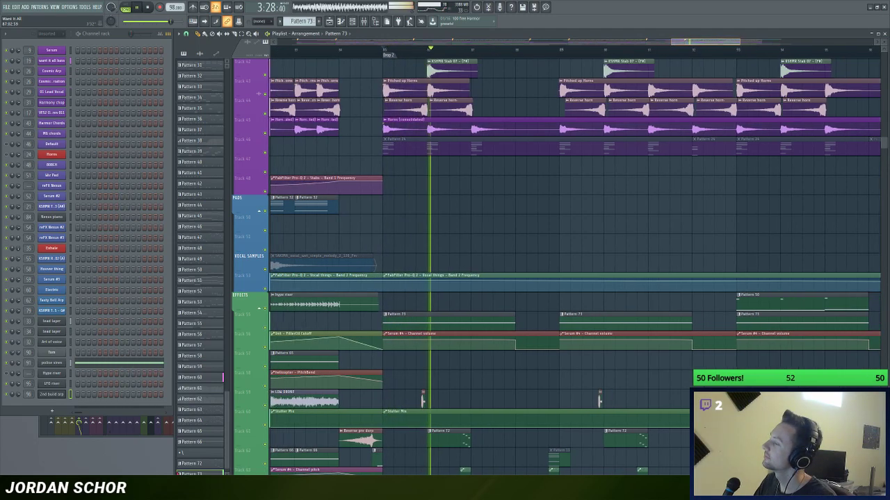
pyautogui.press('F6')
pyautogui.scroll(3, 514, 264)
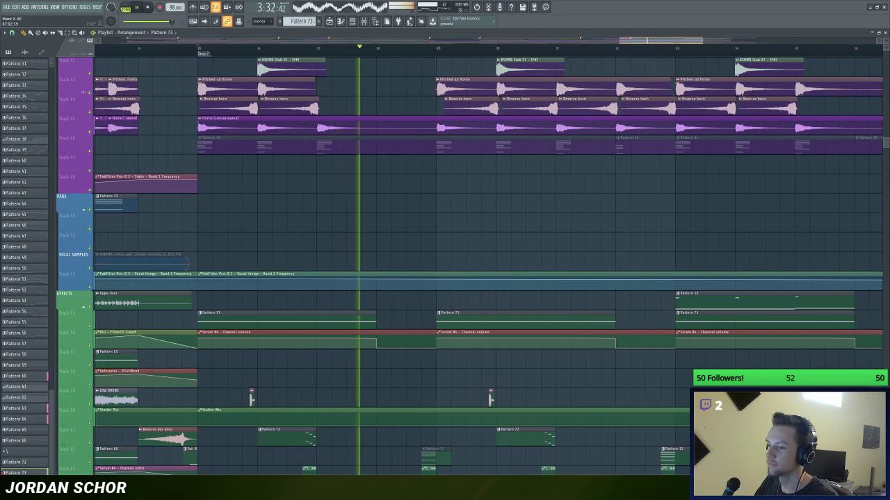
pyautogui.scroll(5, 472, 43)
pyautogui.scroll(2, 472, 43)
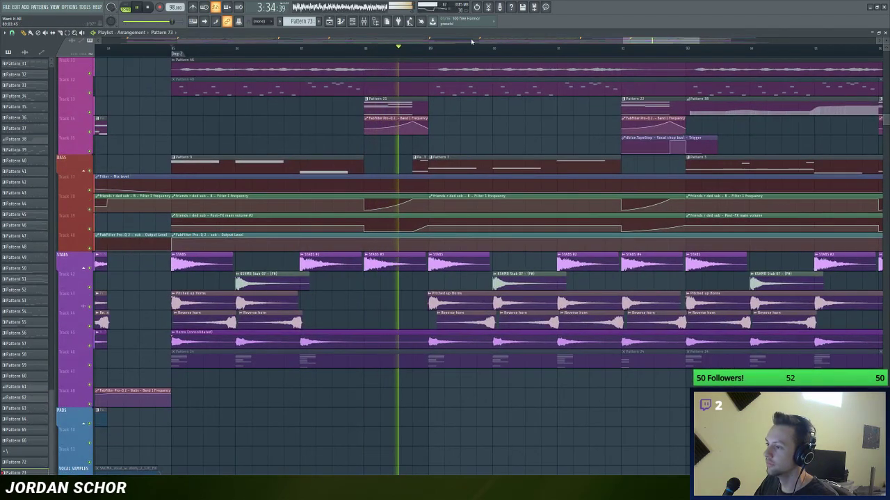
# Step: Select the VOCAL LEAD track in the mixer and inspect its Stutter FX slot, returning to the Drop 2 marker
pyautogui.press('F9')
pyautogui.click(340, 158)
pyautogui.scroll(3, 340, 160)
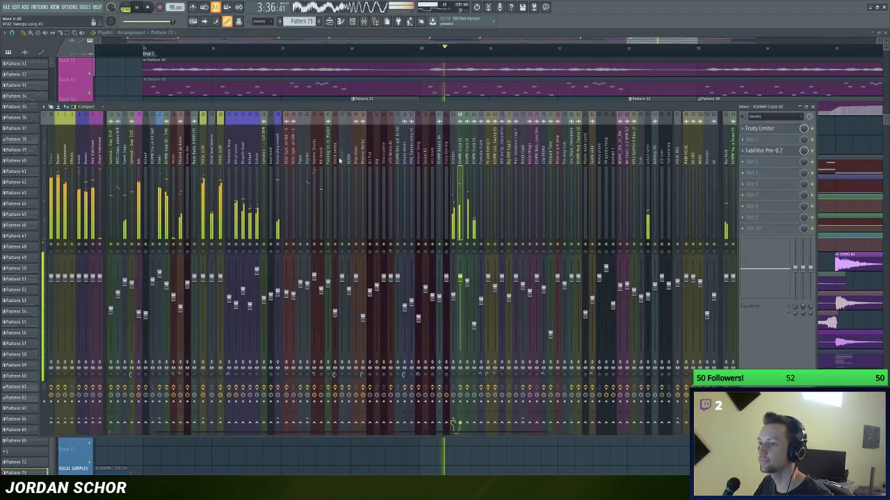
pyautogui.click(223, 153)
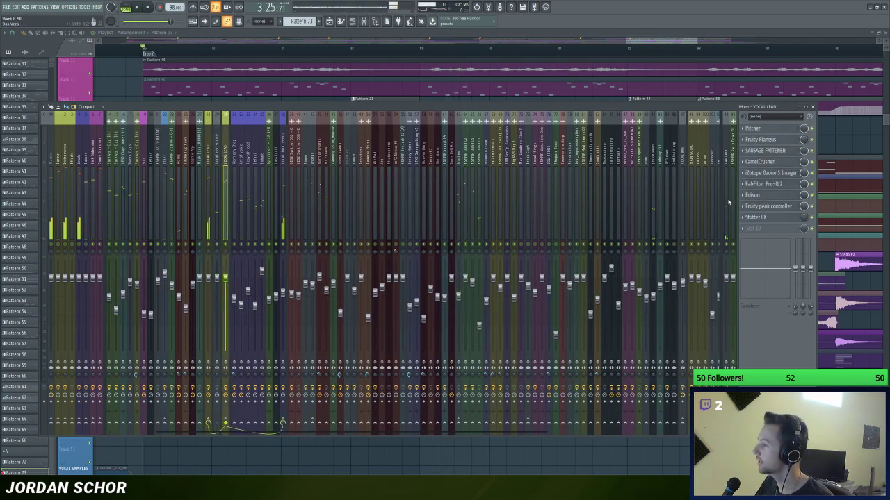
pyautogui.click(758, 217)
pyautogui.press('F5')
pyautogui.scroll(1, 383, 43)
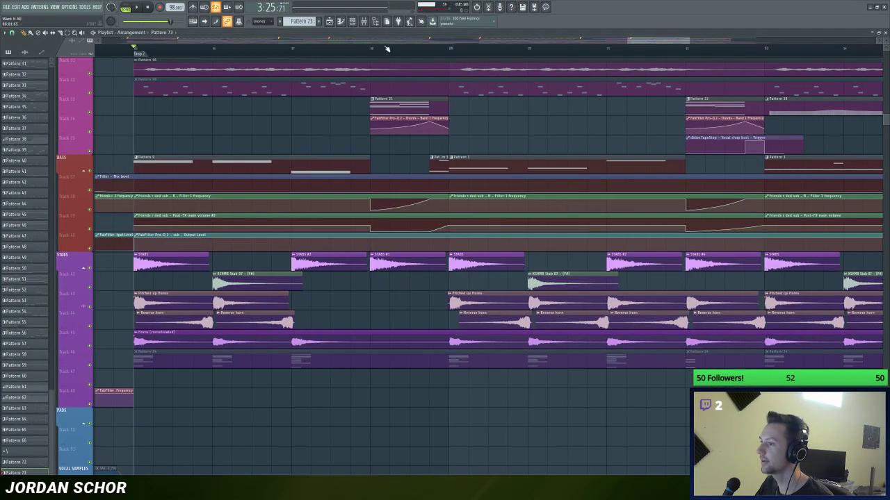
# Step: Move the mixer window lower, solo the VOCAL LEAD track with its routed tracks and play a passage of Drop 2
pyautogui.click(363, 21)
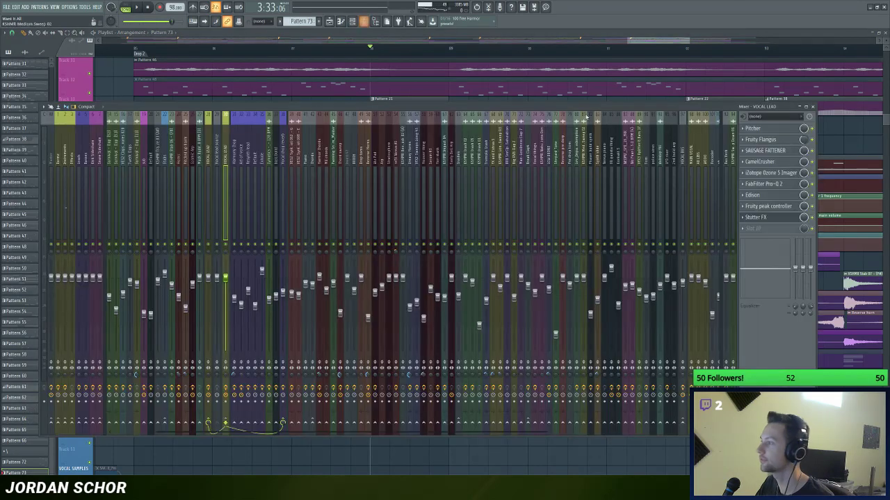
pyautogui.moveTo(589, 106); pyautogui.dragTo(587, 138)
pyautogui.press('space')
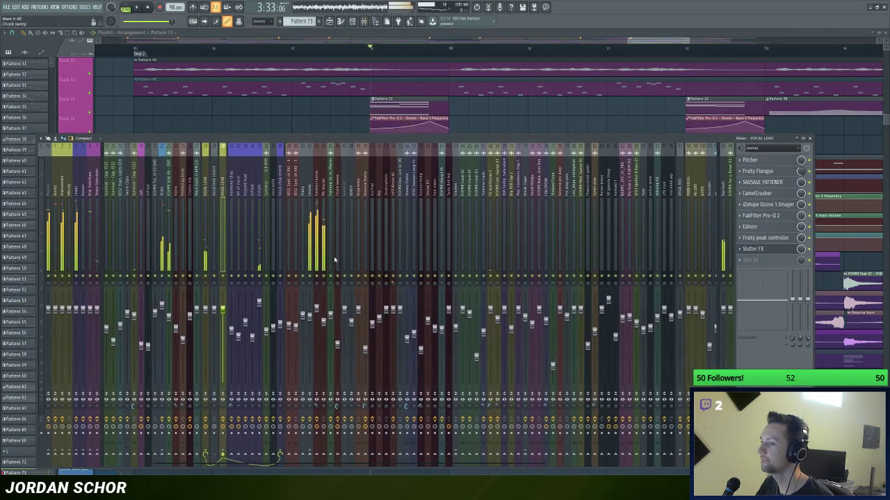
pyautogui.rightClick(224, 278)
pyautogui.click(337, 52)
pyautogui.press('space')
pyautogui.click(363, 21)
pyautogui.press('space')
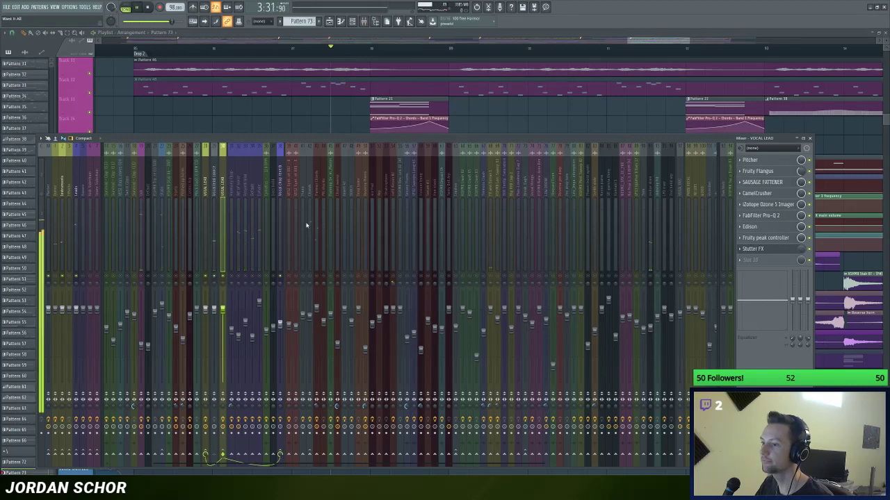
# Step: Listen to the soloed vocal lead from the Drop 2 marker in the playlist and check the mixer again
pyautogui.click(428, 35)
pyautogui.scroll(1, 301, 60)
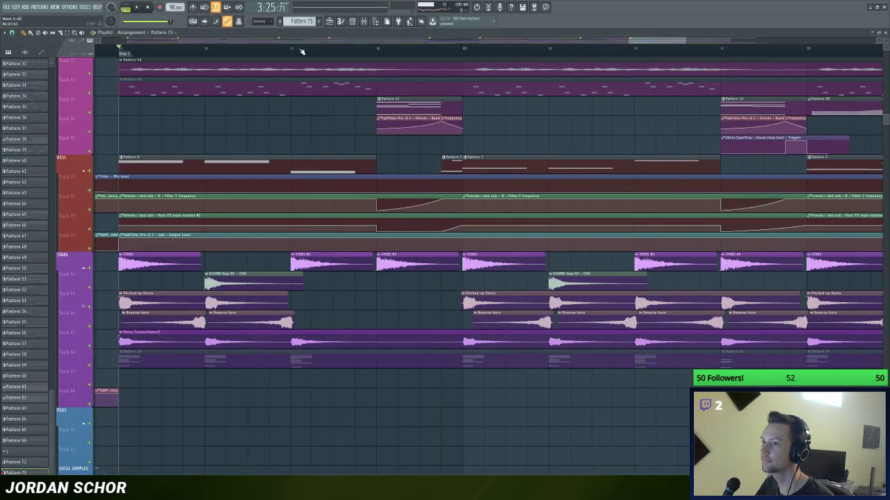
pyautogui.press('space')
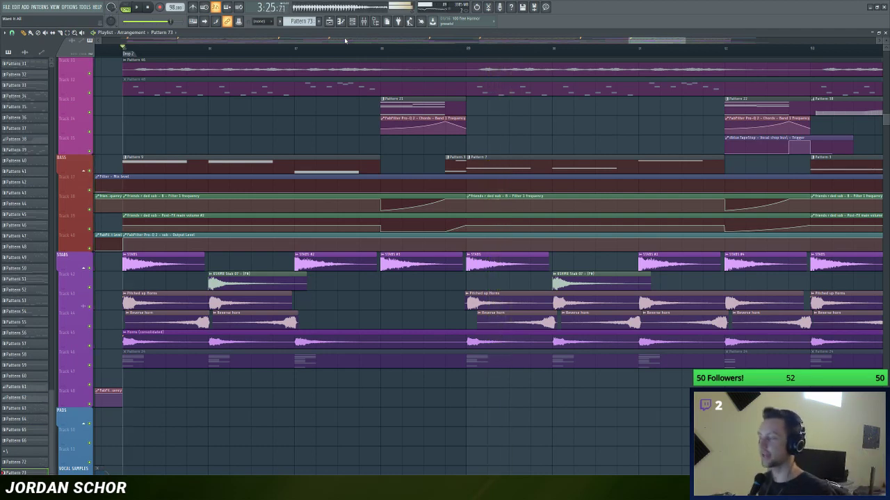
pyautogui.click(364, 21)
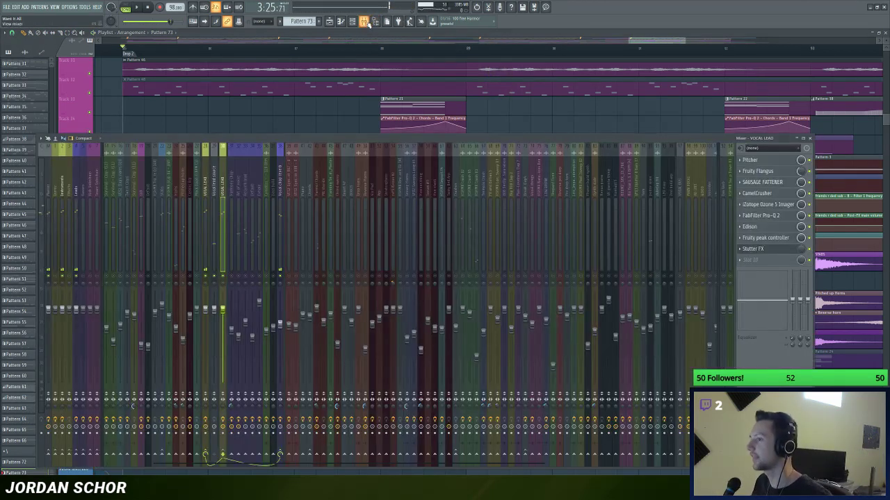
pyautogui.press('F9')
pyautogui.press('pagedown')
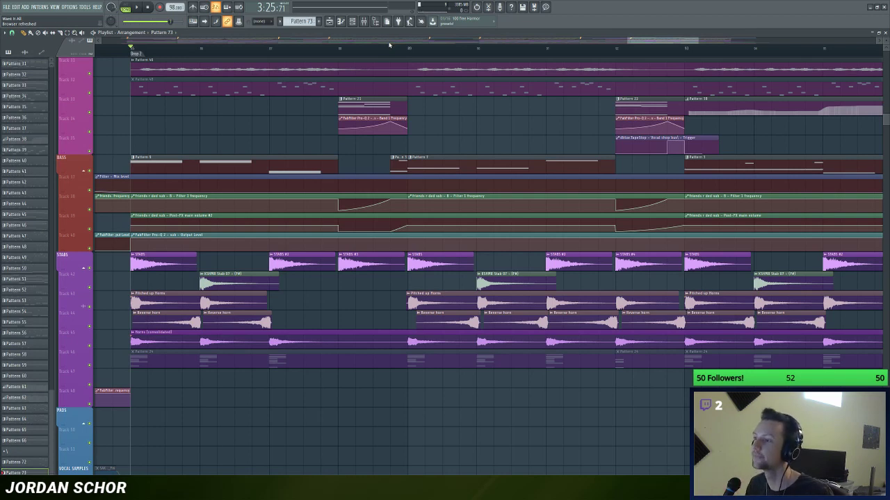
# Step: Check the mixer with the VOCAL LEAD effects, hide it and return to the Drop 2 lead tracks in the playlist
pyautogui.scroll(-2, 389, 45)
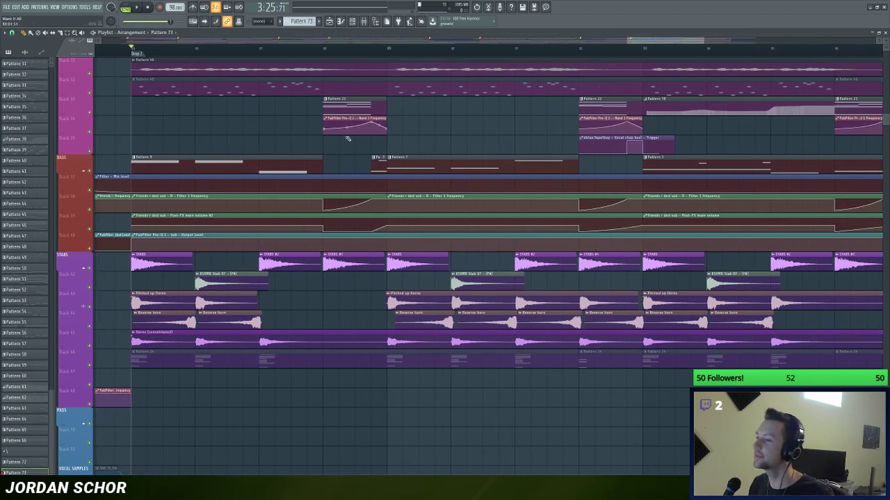
pyautogui.click(363, 21)
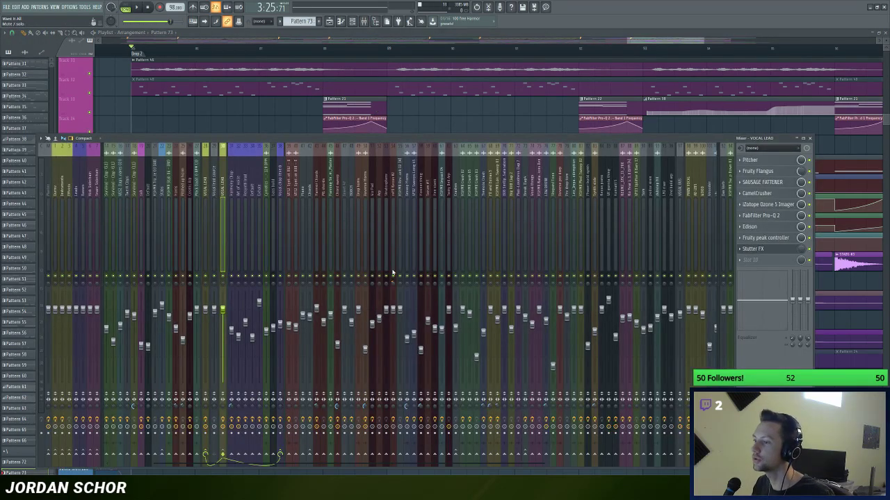
pyautogui.press('F9')
pyautogui.scroll(1, 420, 45)
pyautogui.scroll(1, 421, 45)
pyautogui.scroll(-1, 421, 46)
pyautogui.scroll(1, 314, 46)
# Step: Play Drop 2 from the first Pattern 21 clip, following the lead, bass and stab tracks until the second half starts
pyautogui.click(342, 46)
pyautogui.press('space')
pyautogui.scroll(-1, 347, 45)
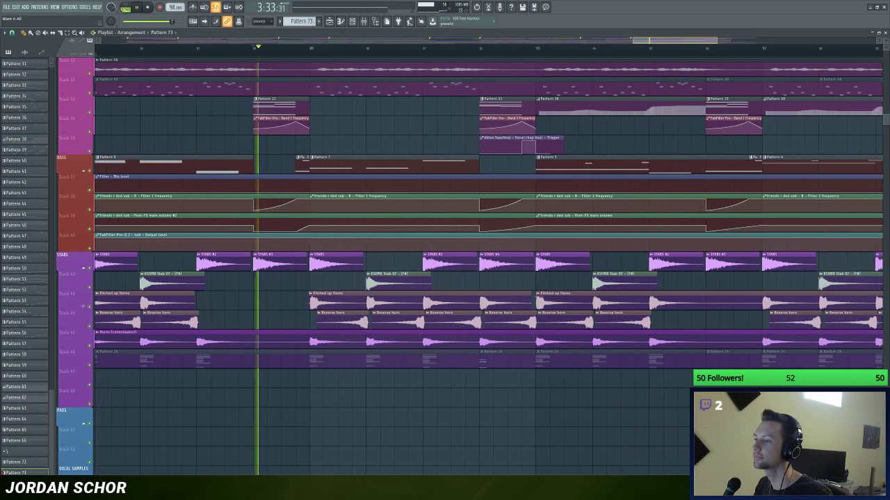
pyautogui.scroll(1, 355, 44)
pyautogui.scroll(2, 354, 41)
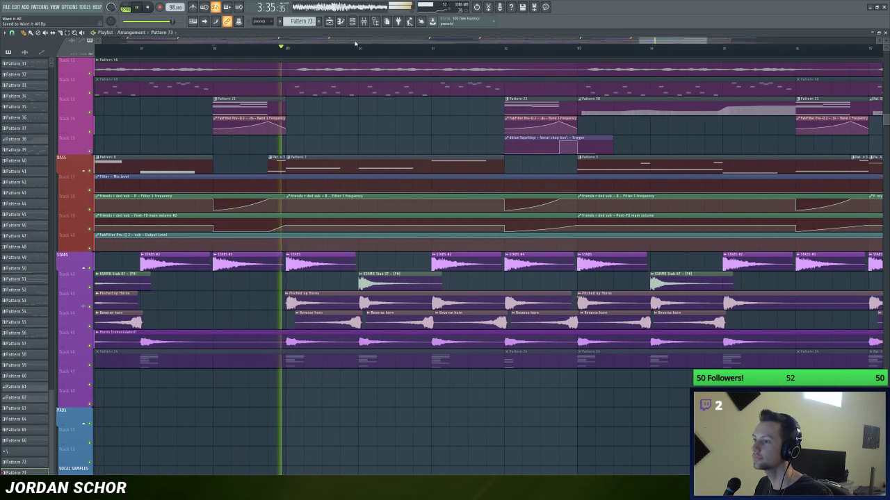
pyautogui.scroll(-3, 379, 42)
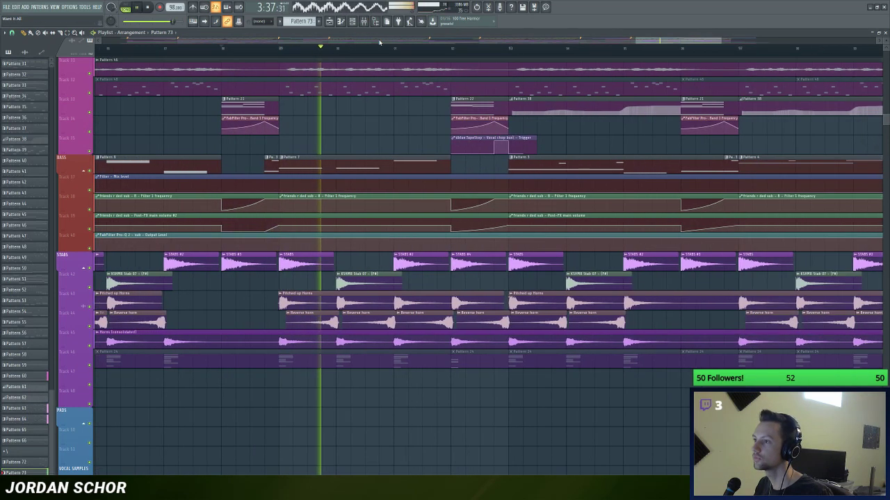
pyautogui.scroll(4, 487, 97)
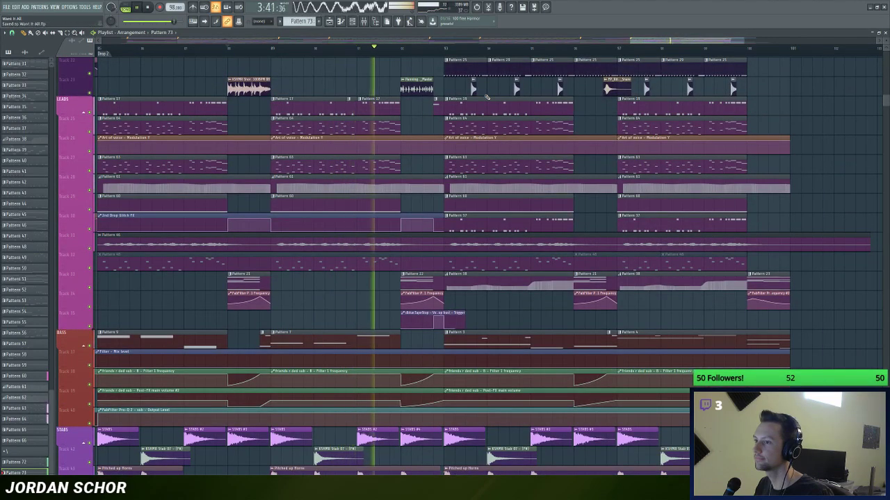
pyautogui.scroll(-4, 487, 97)
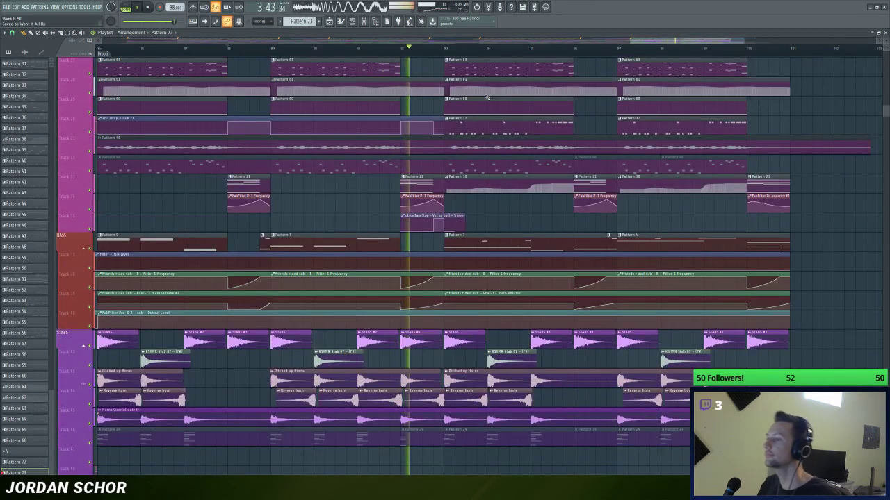
pyautogui.scroll(2, 531, 41)
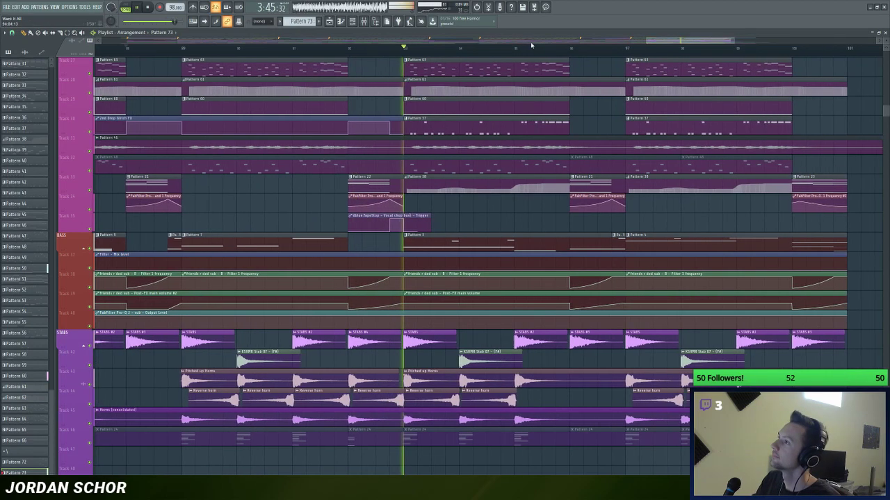
pyautogui.press('space')
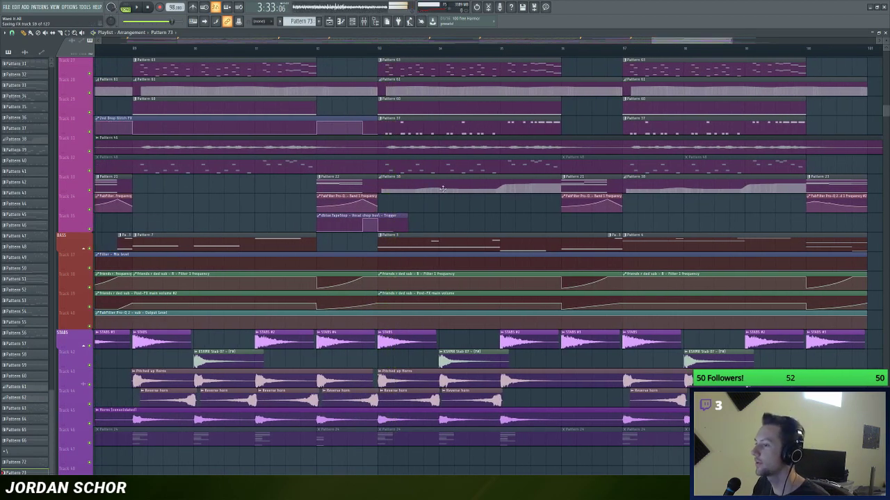
# Step: Play Drop 2 from the MAIN VOCAL clip, following the vocal and drum tracks, and return to the lead tracks
pyautogui.scroll(8, 441, 188)
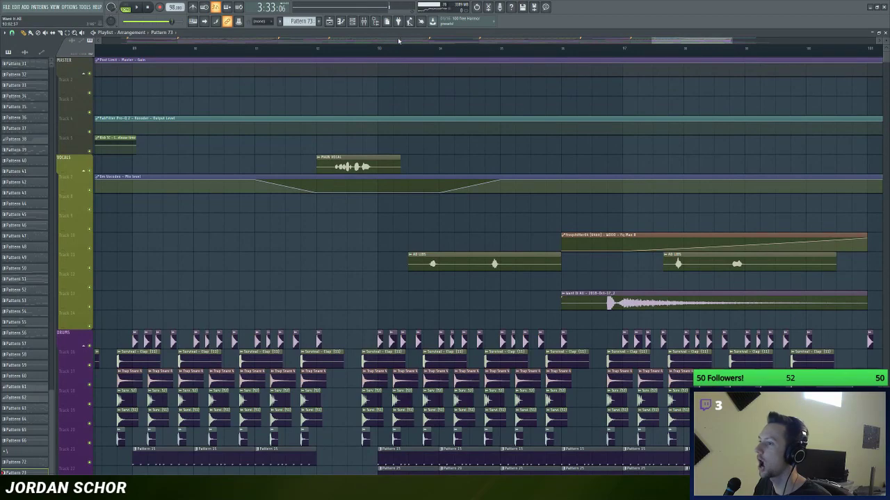
pyautogui.scroll(2, 398, 41)
pyautogui.click(309, 48)
pyautogui.press('space')
pyautogui.scroll(1, 327, 43)
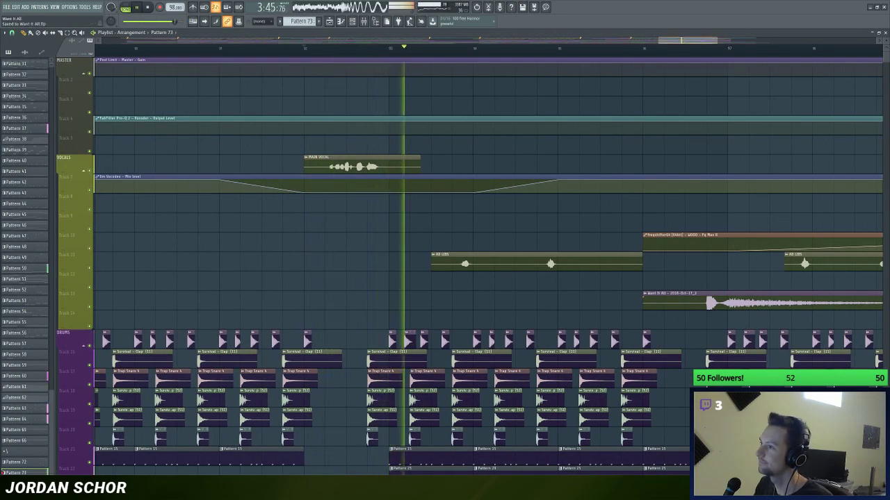
pyautogui.scroll(-2, 326, 42)
pyautogui.scroll(1, 326, 42)
pyautogui.scroll(-7, 516, 164)
pyautogui.press('space')
pyautogui.scroll(-3, 544, 44)
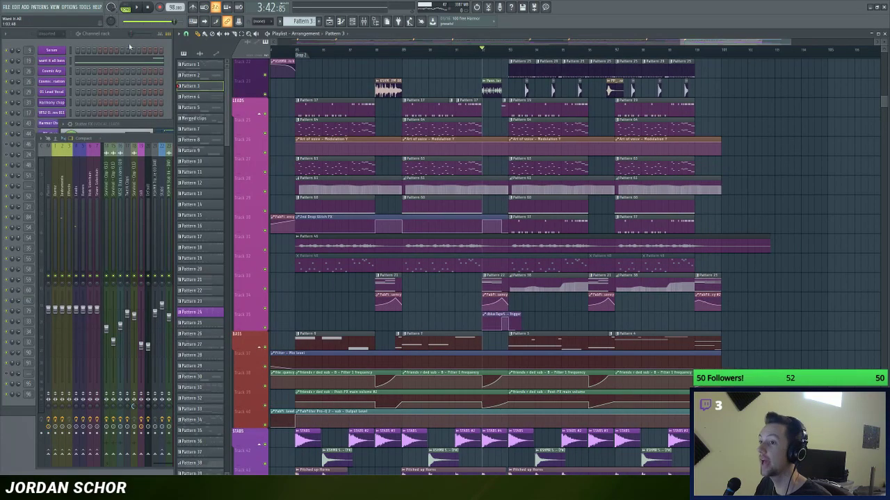
# Step: View Pattern 3's "want it all bass" notes in the piano roll and close it
pyautogui.click(130, 46)
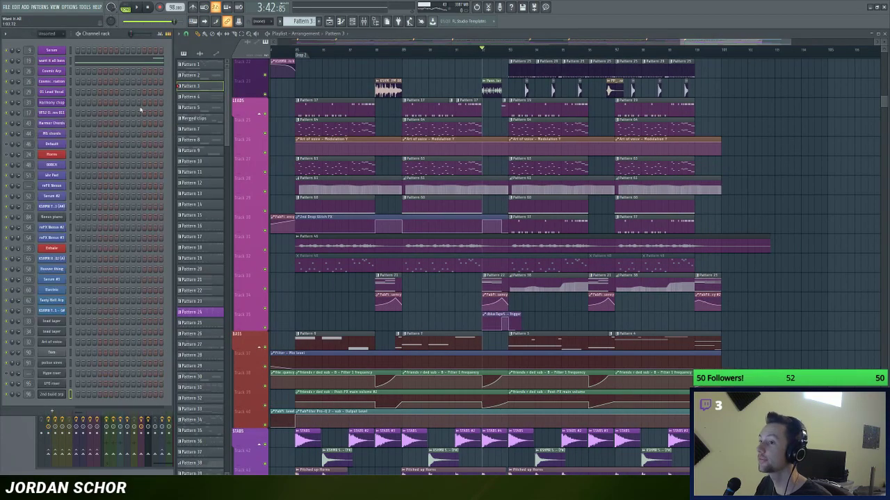
pyautogui.scroll(3, 547, 57)
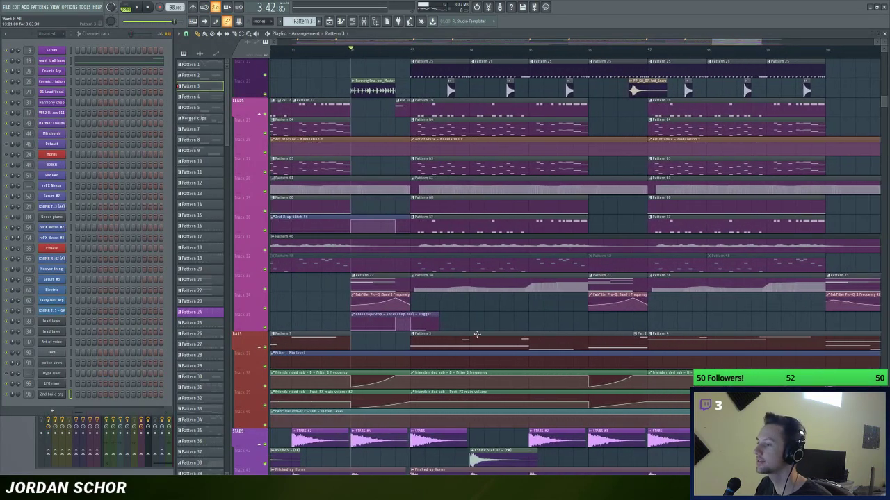
pyautogui.scroll(-2, 510, 45)
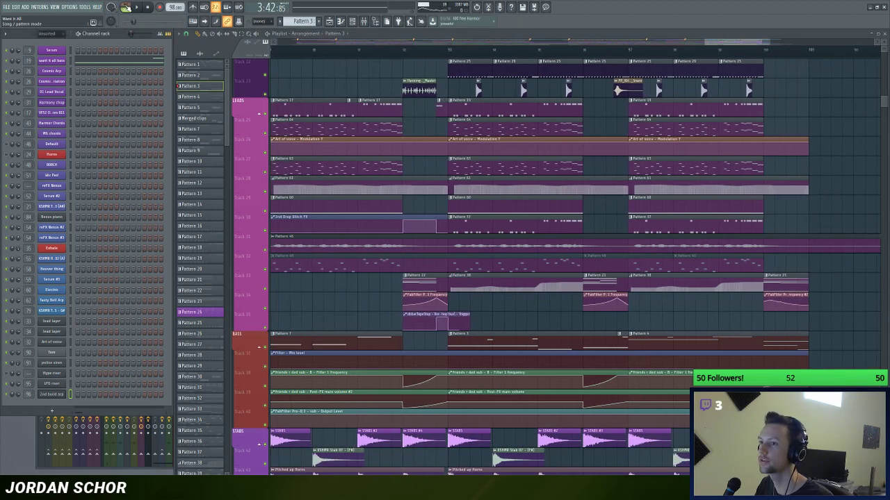
pyautogui.click(120, 63)
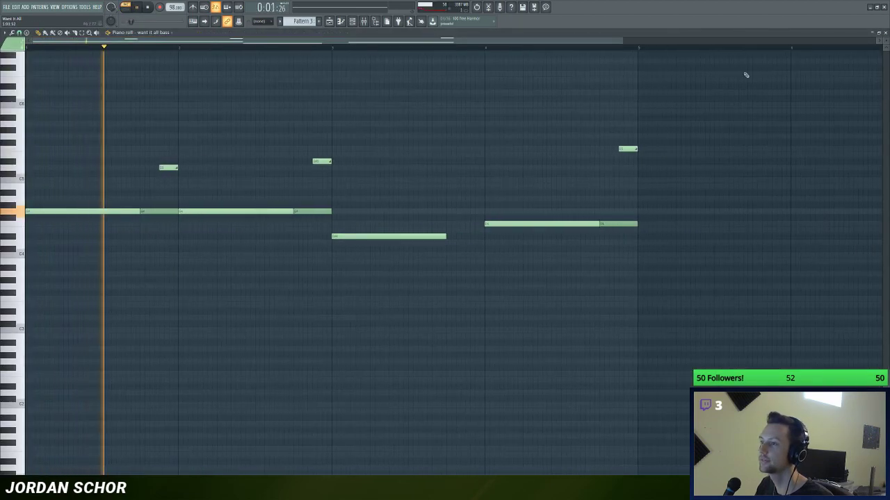
pyautogui.click(884, 33)
# Step: Solo the BASS track together with its automation tracks and play the second half of Drop 2
pyautogui.scroll(-3, 264, 237)
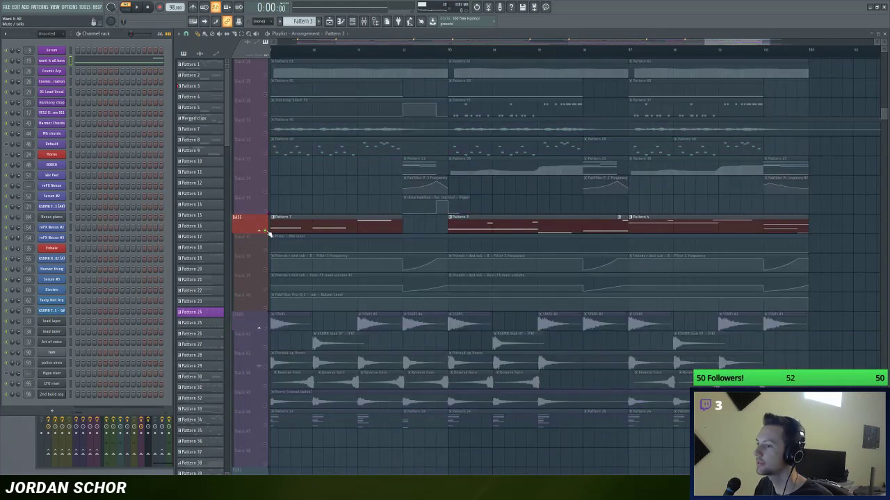
pyautogui.moveTo(267, 267); pyautogui.dragTo(270, 310)
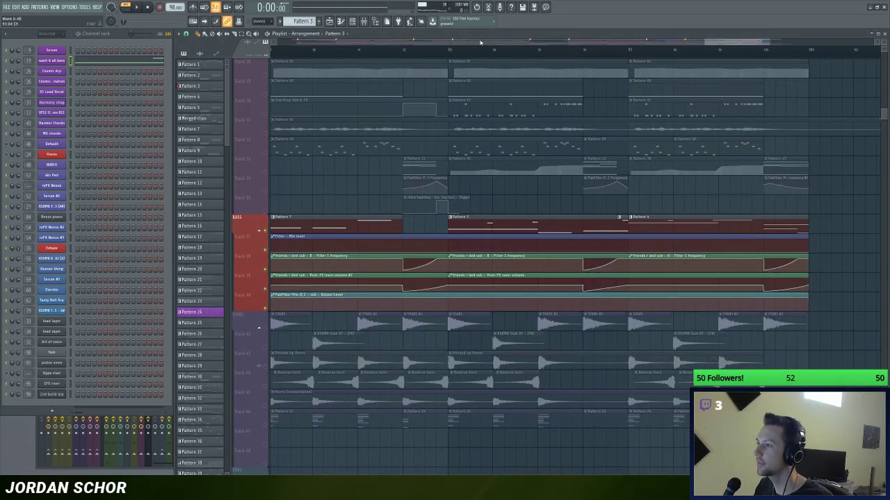
pyautogui.press('space')
pyautogui.scroll(1, 486, 46)
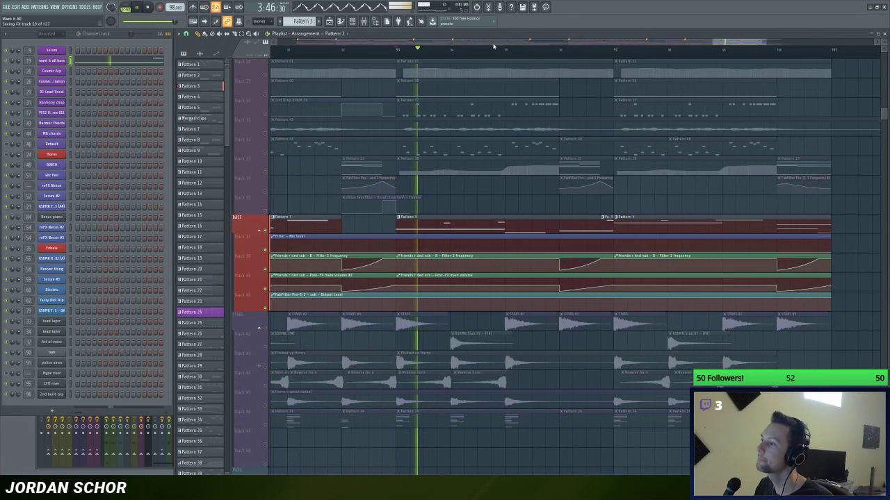
pyautogui.scroll(1, 493, 46)
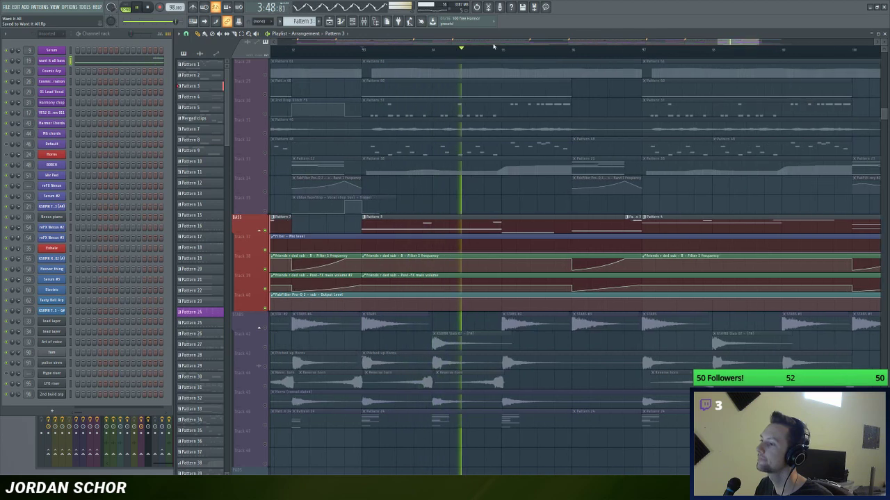
# Step: Follow the soloed "want it all bass" notes in the piano roll during playback, closing it at the end
pyautogui.click(151, 60)
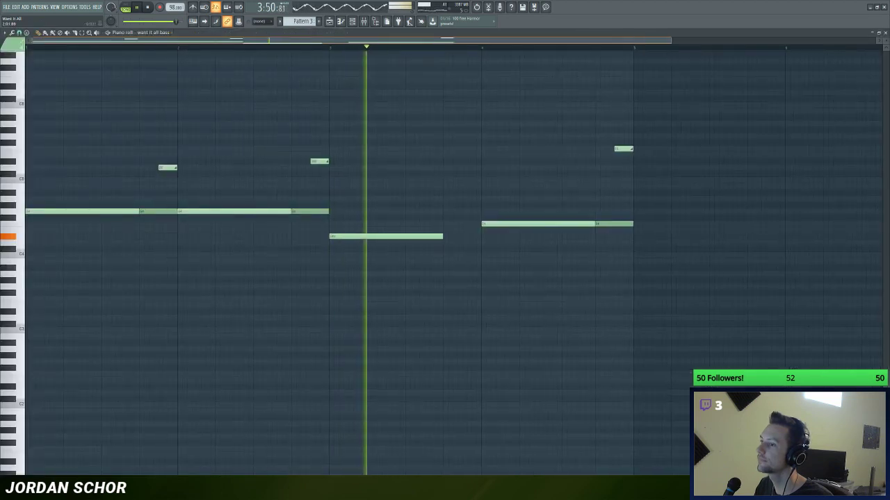
pyautogui.scroll(-1, 404, 43)
pyautogui.scroll(2, 408, 44)
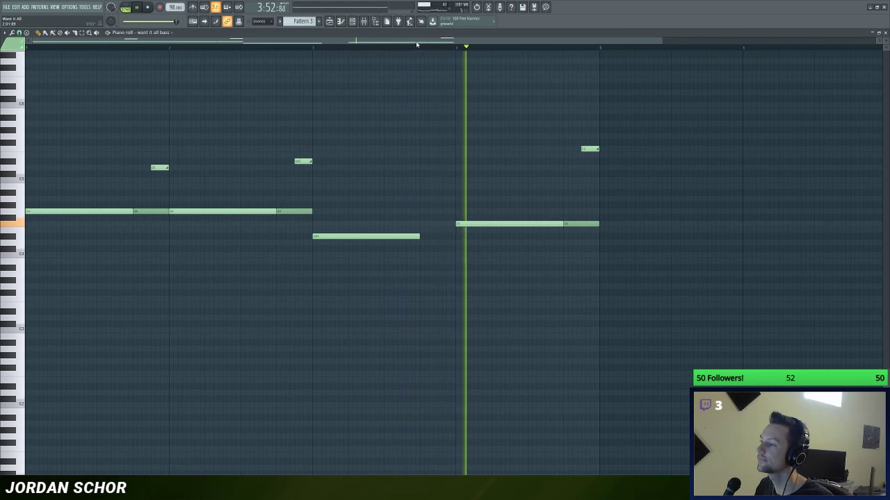
pyautogui.scroll(1, 426, 44)
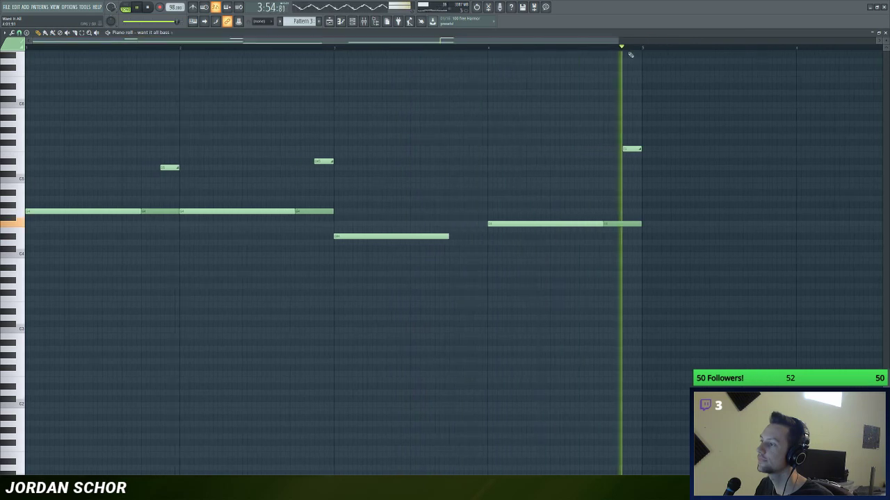
pyautogui.click(884, 32)
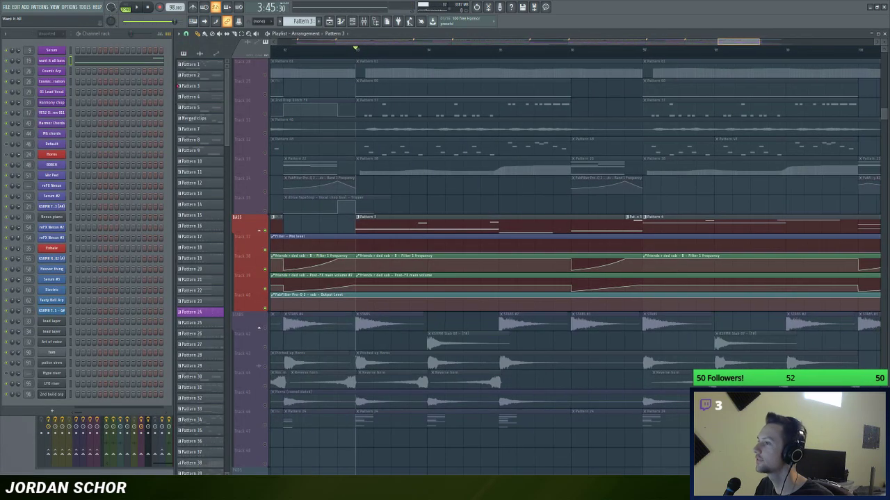
# Step: Unmute all playlist tracks and play the second half of Drop 2 with the mixer open, following the lead tracks
pyautogui.press('F9')
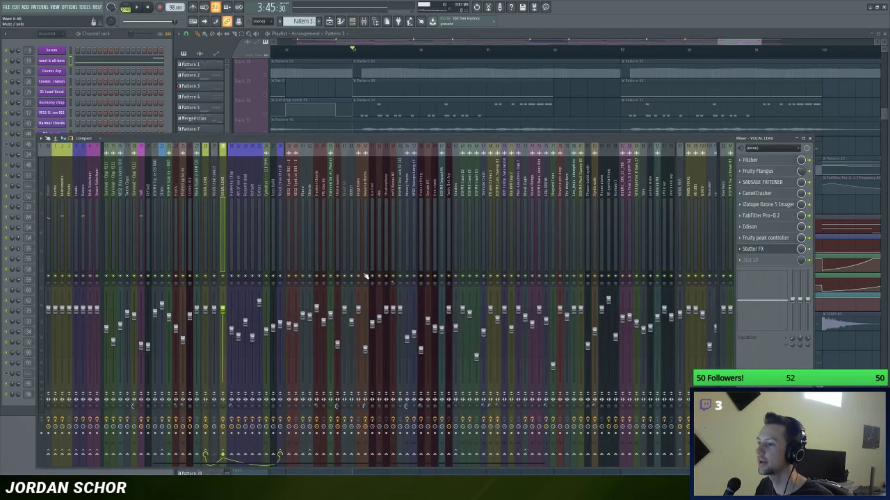
pyautogui.click(267, 96)
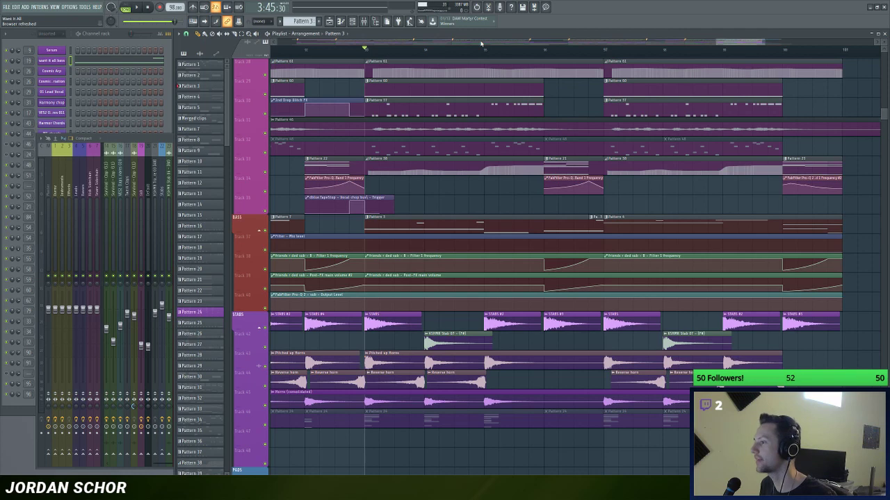
pyautogui.press('space')
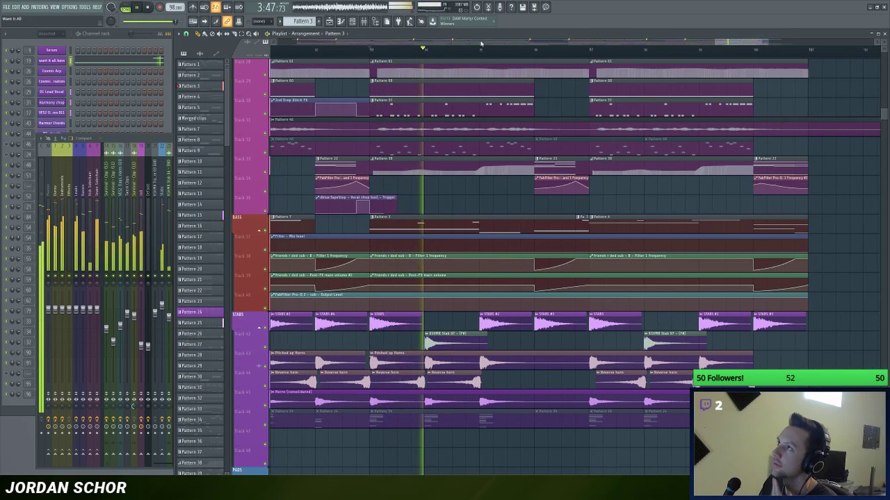
pyautogui.scroll(4, 593, 61)
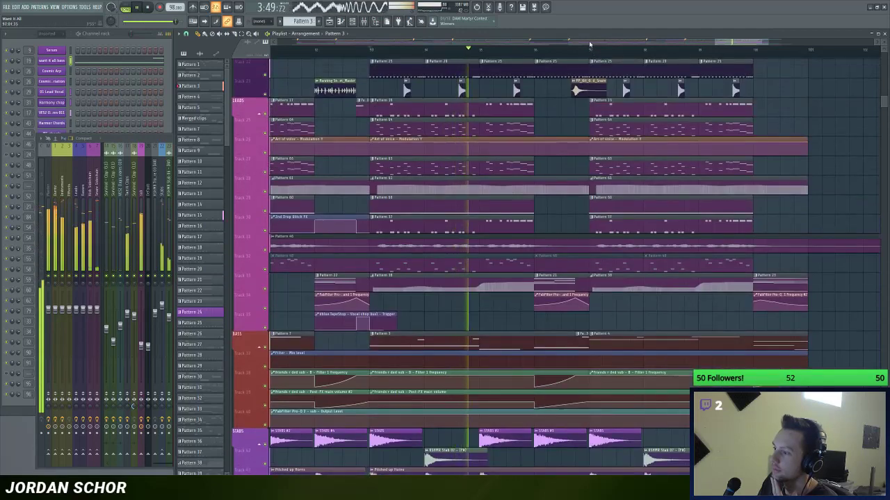
pyautogui.scroll(1, 590, 43)
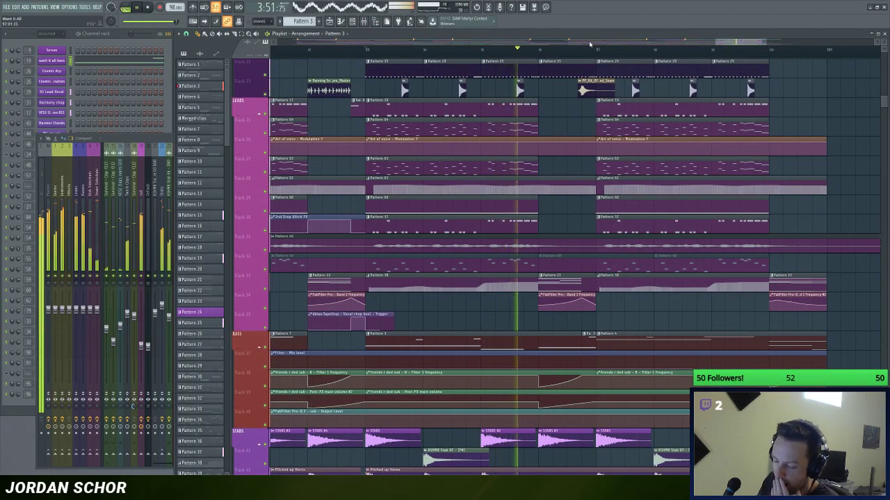
pyautogui.scroll(-3, 589, 44)
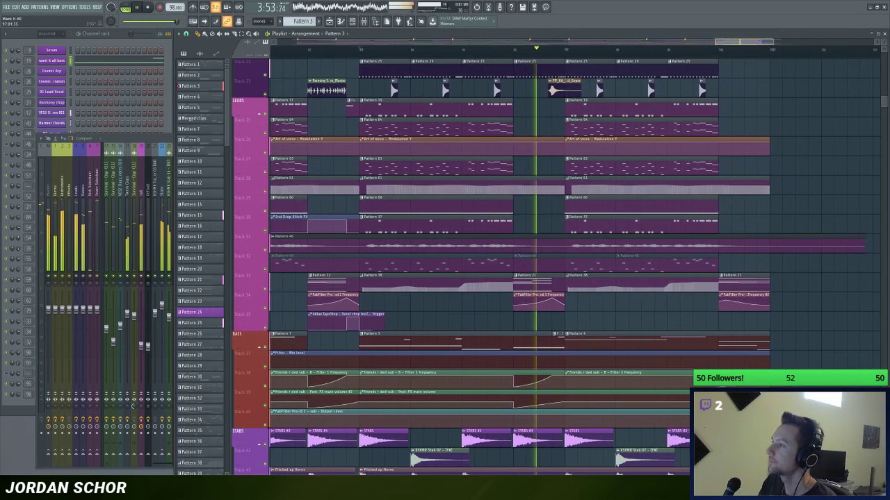
pyautogui.scroll(3, 589, 44)
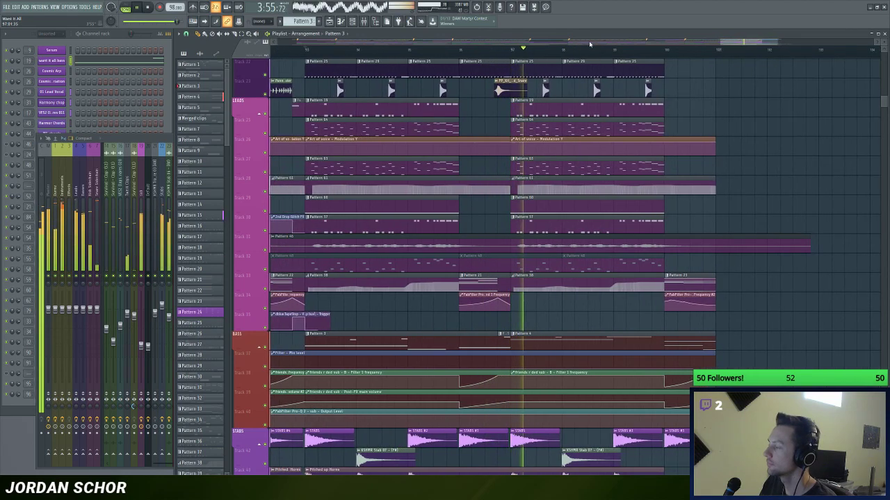
pyautogui.scroll(-1, 589, 43)
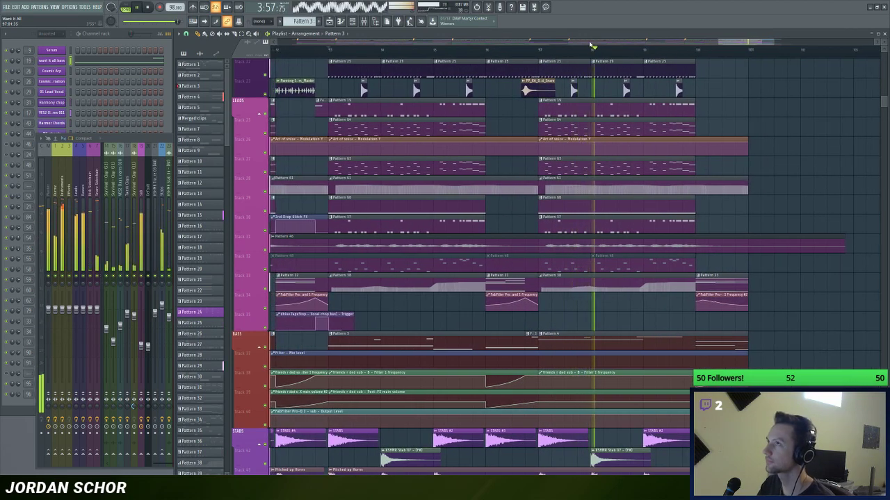
pyautogui.scroll(-2, 590, 43)
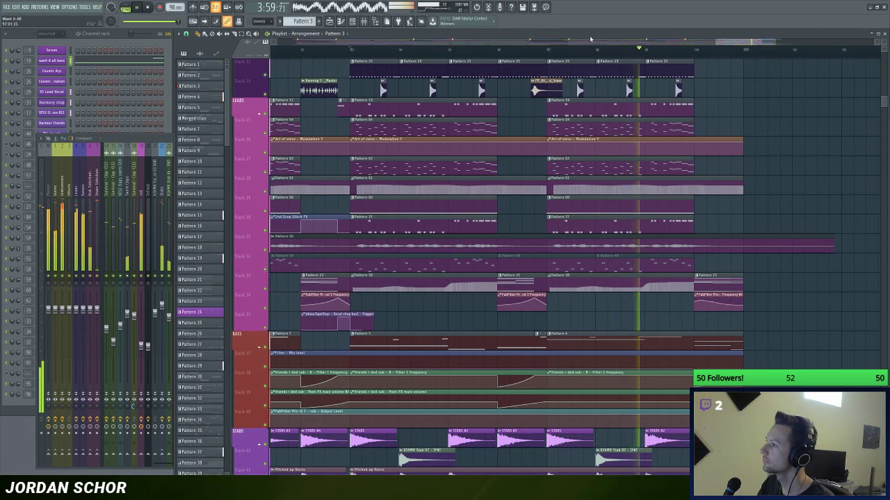
# Step: Maximize the playlist and follow playback through the end of Drop 2
pyautogui.press('Return')
pyautogui.scroll(-3, 590, 43)
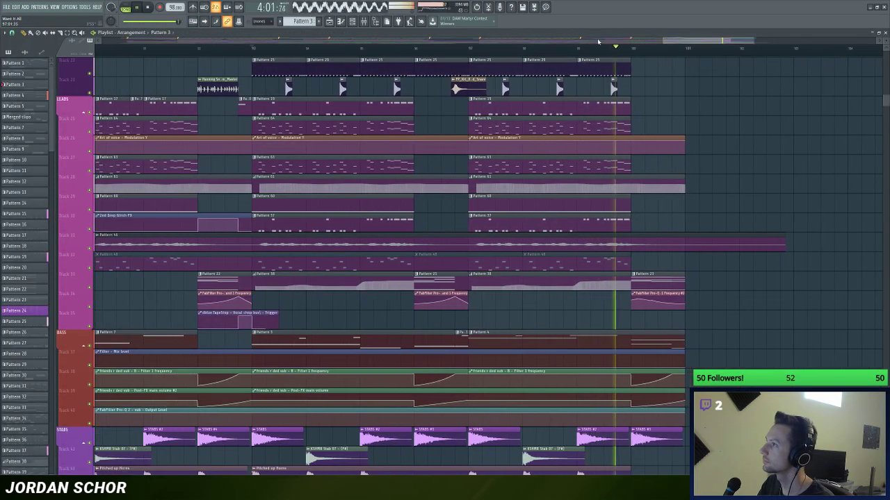
pyautogui.scroll(-1, 598, 40)
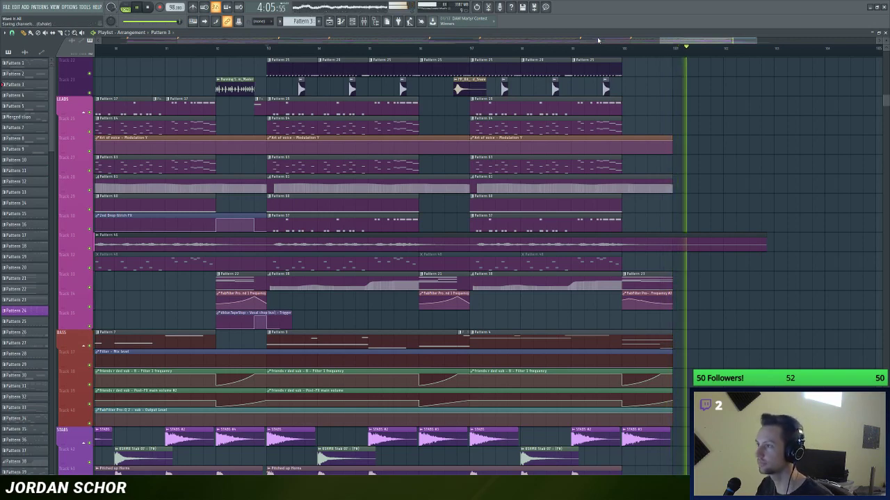
# Step: Solo the AD LIBS track in the VOCALS group and play its clips in the second half of Drop 2
pyautogui.scroll(8, 365, 179)
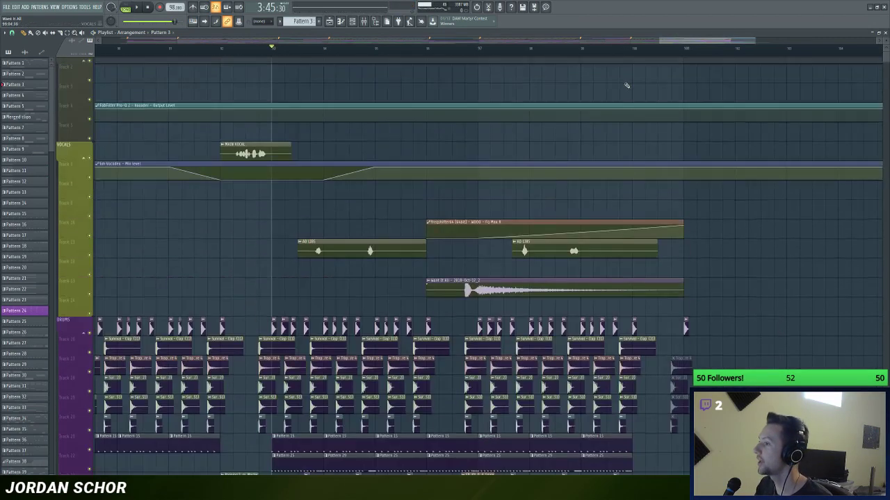
pyautogui.keyDown('ctrl'); pyautogui.click(89, 269); pyautogui.keyUp('ctrl')
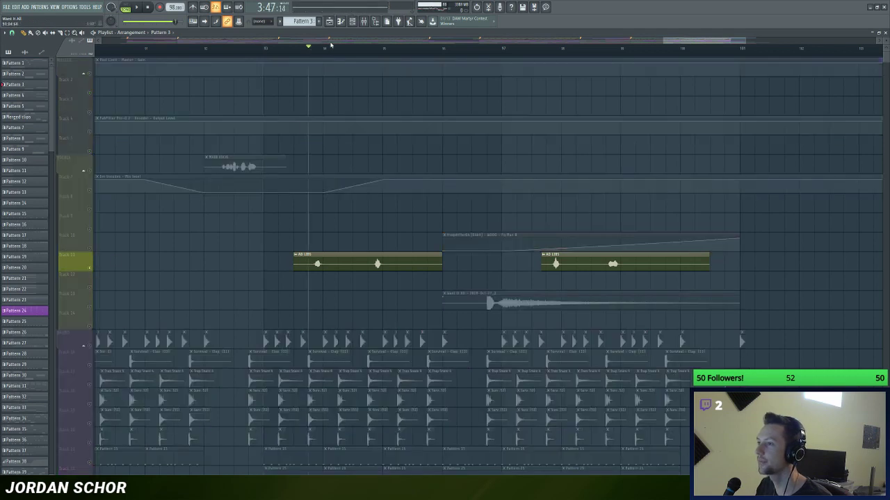
pyautogui.scroll(-1, 331, 44)
pyautogui.scroll(2, 323, 52)
pyautogui.scroll(-1, 313, 54)
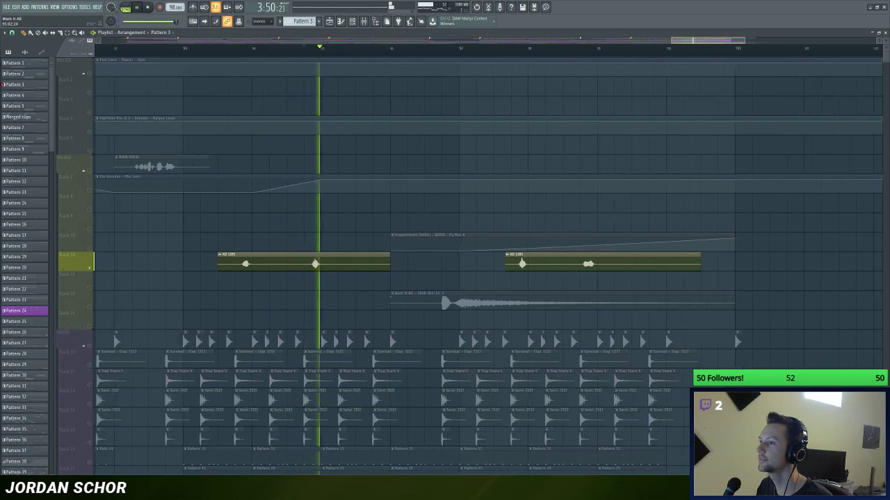
pyautogui.press('space')
# Step: Solo the track holding the "Want It All" vocal recording and play it through the end of Drop 2
pyautogui.rightClick(90, 309)
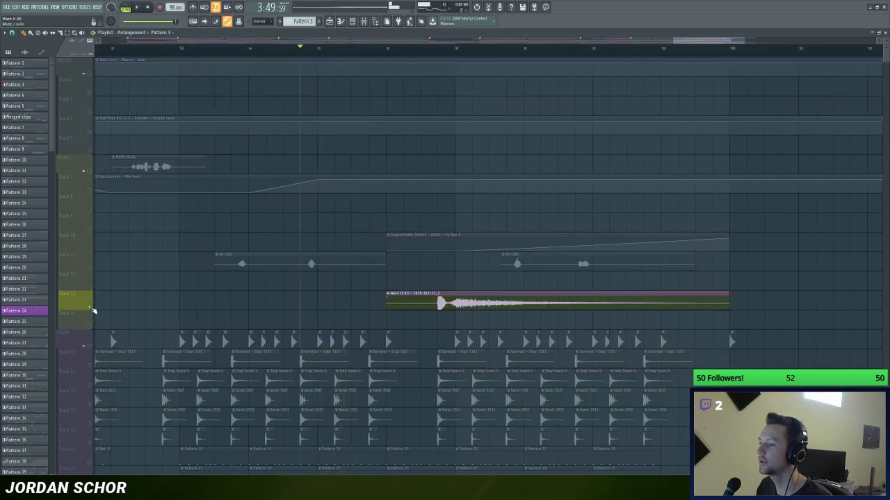
pyautogui.scroll(1, 435, 43)
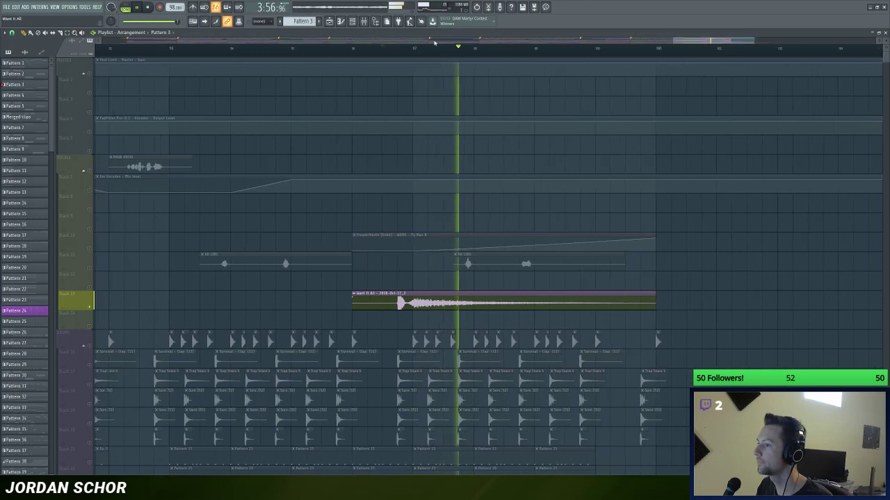
pyautogui.scroll(1, 433, 44)
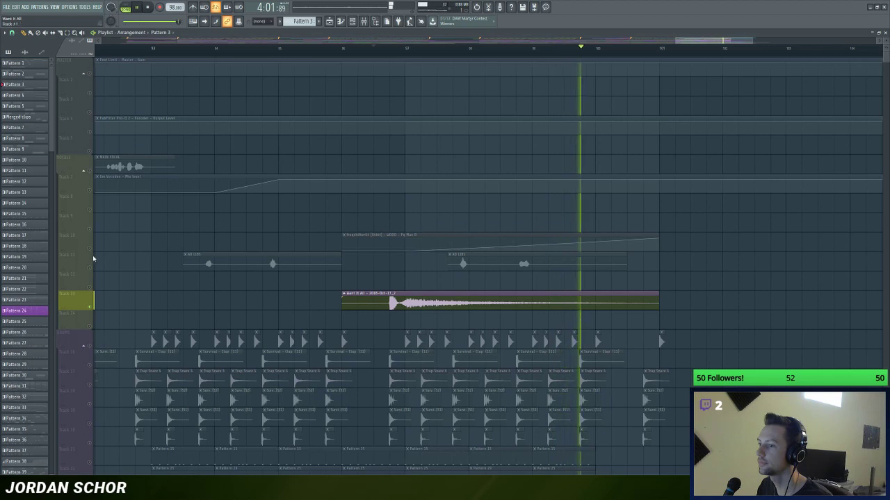
# Step: Enable the AD LIBS track and the automation track above it alongside the soloed recording, and replay the section
pyautogui.click(92, 270)
pyautogui.press('space')
pyautogui.press('space')
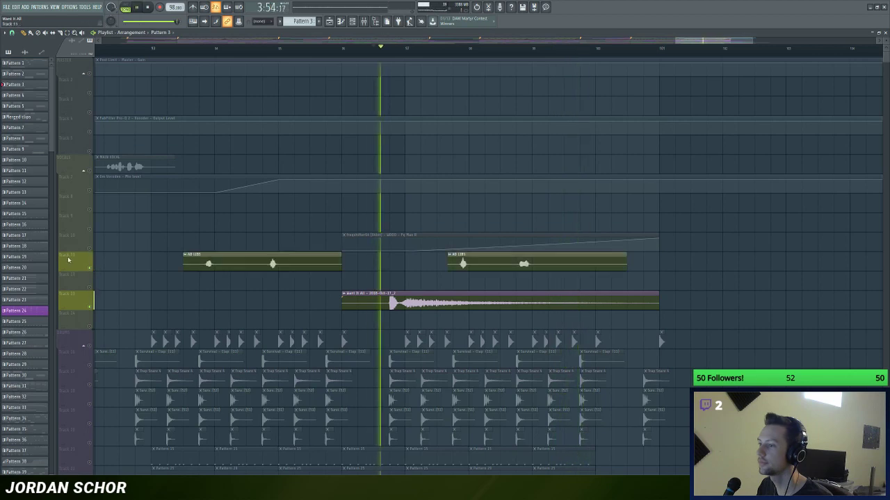
pyautogui.click(93, 244)
# Step: Inspect the Vocal Reverb channel and neighbouring vocal channels in the mixer during playback, returning to the playlist at the end
pyautogui.click(370, 22)
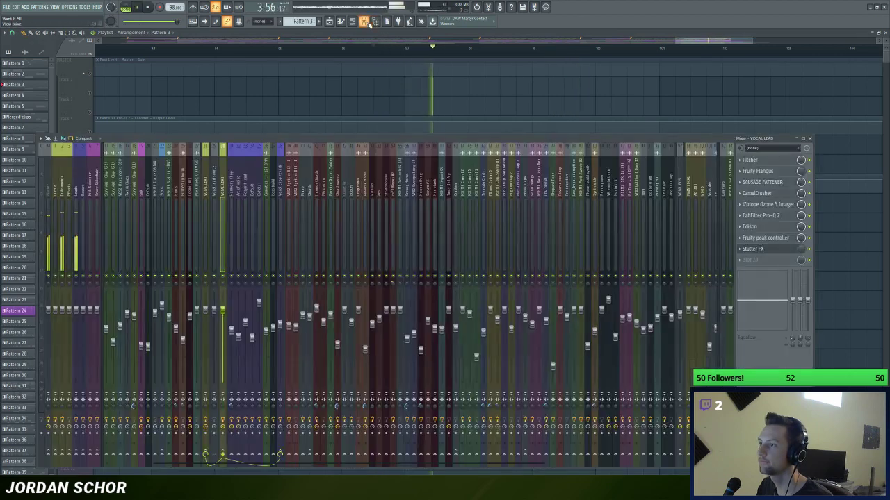
pyautogui.click(386, 164)
pyautogui.scroll(-5, 421, 175)
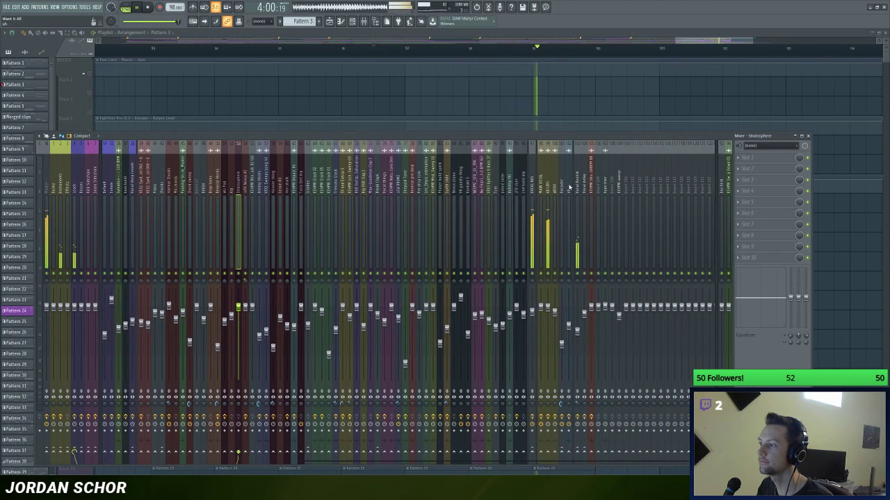
pyautogui.click(577, 193)
pyautogui.scroll(-2, 574, 190)
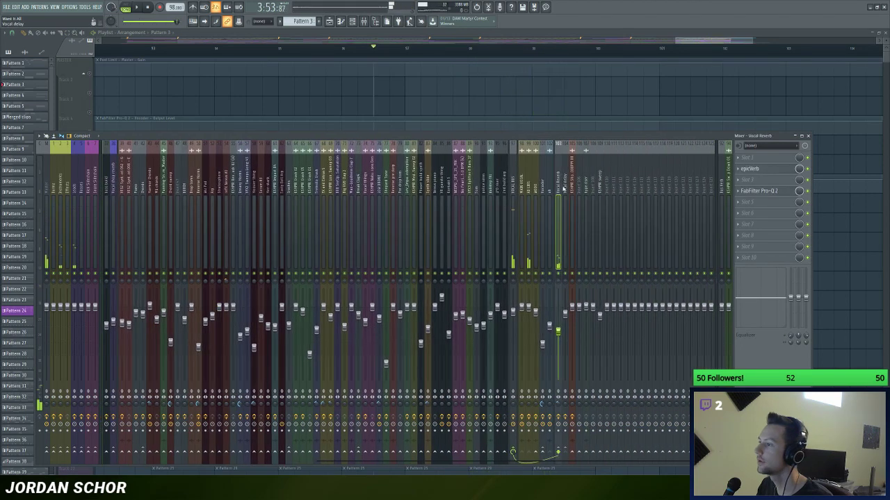
pyautogui.click(537, 192)
pyautogui.click(500, 32)
# Step: Look at the sample settings of the "Want It All" recording clip near the end of Drop 2 and close them
pyautogui.scroll(-6, 498, 43)
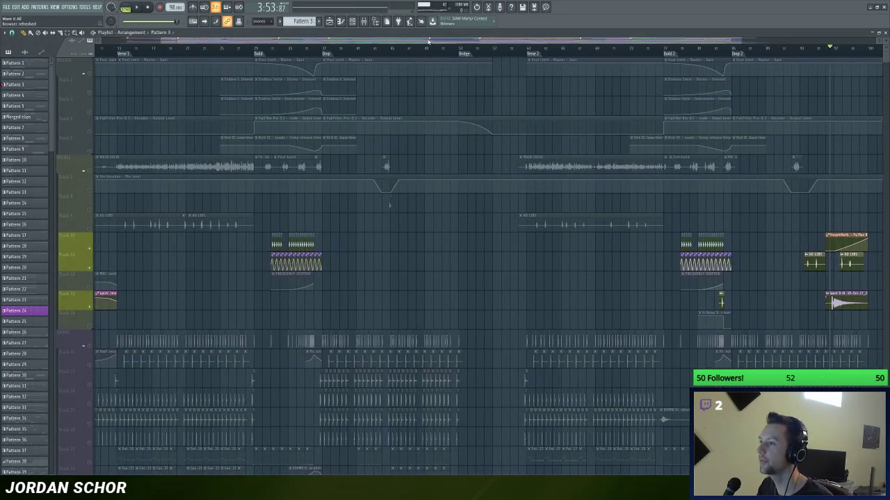
pyautogui.scroll(5, 429, 42)
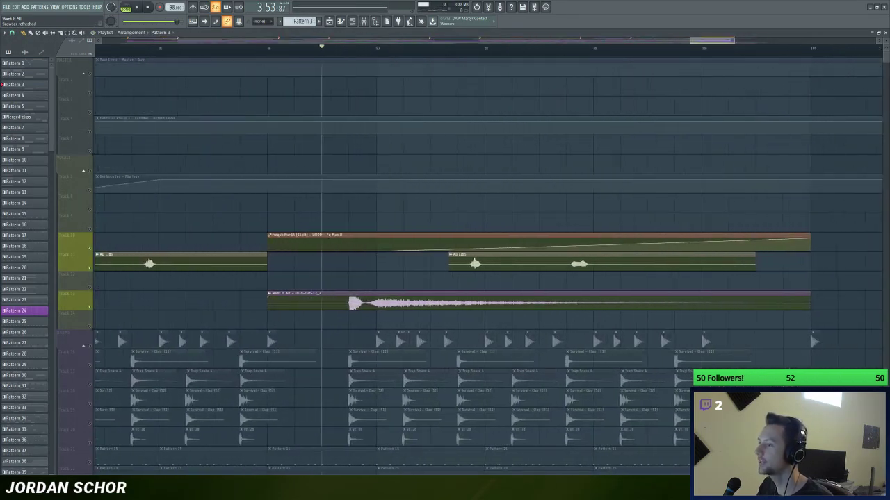
pyautogui.doubleClick(367, 295)
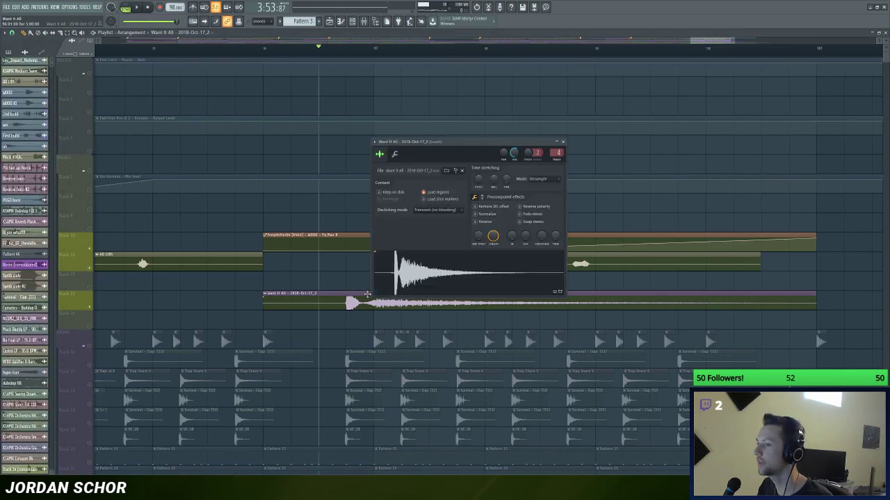
pyautogui.click(563, 142)
# Step: Mute the automation clip above the ad libs and play the AD LIBS and recording tracks together
pyautogui.scroll(-1, 335, 232)
pyautogui.keyDown('alt'); pyautogui.rightClick(294, 248); pyautogui.keyUp('alt')
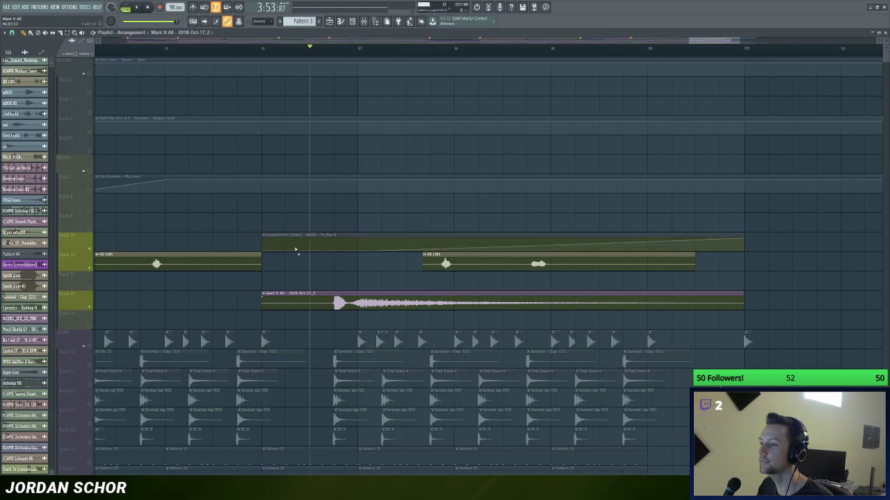
pyautogui.press('space')
pyautogui.scroll(-1, 454, 43)
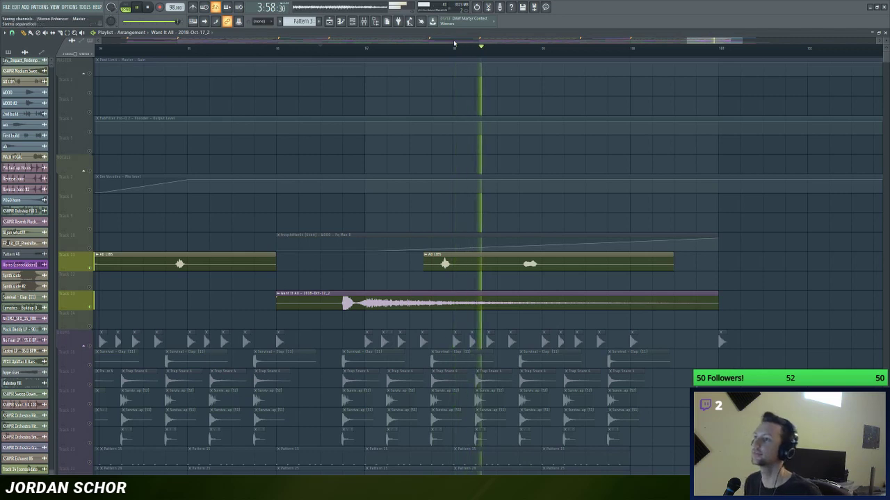
pyautogui.scroll(-3, 454, 43)
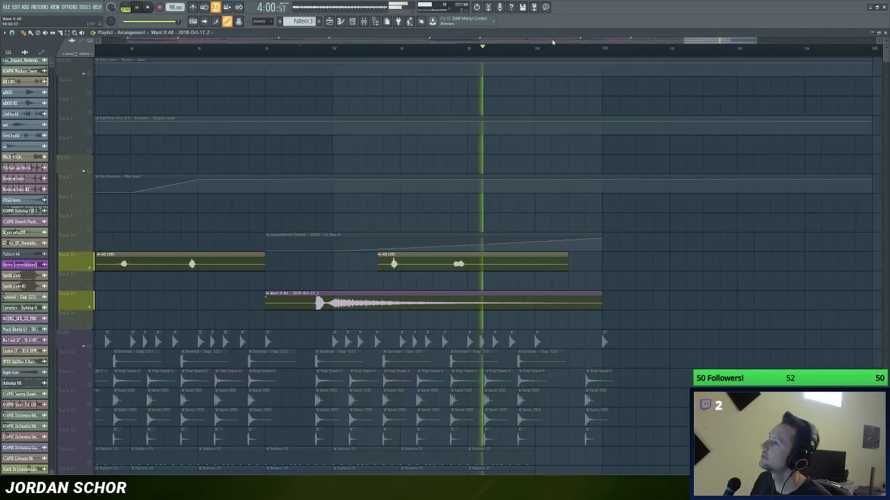
pyautogui.scroll(2, 453, 43)
pyautogui.scroll(2, 383, 48)
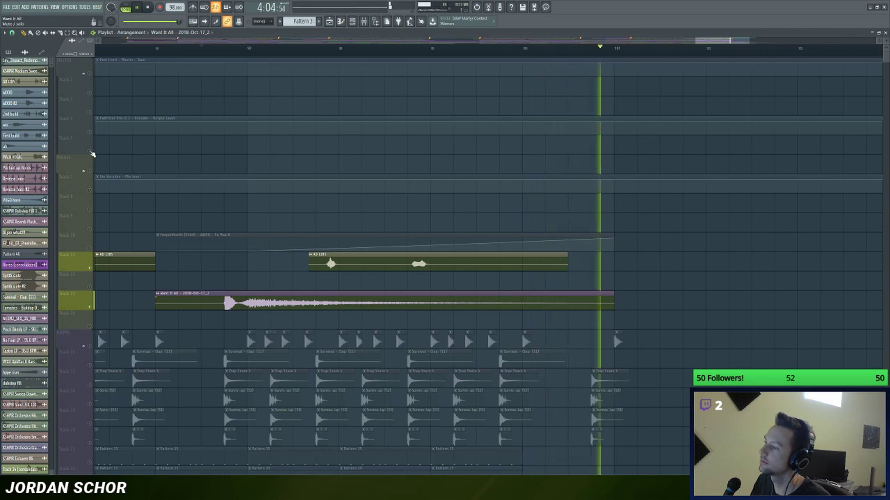
# Step: Unmute all playlist tracks, play through to the end of Drop 2 and save the project
pyautogui.press('space')
pyautogui.rightClick(91, 152)
pyautogui.press('space')
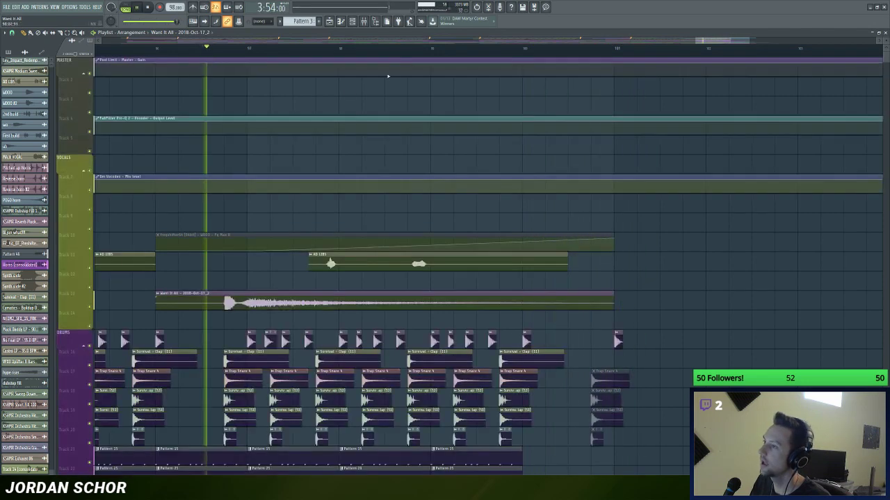
pyautogui.scroll(-2, 439, 41)
pyautogui.hotkey('ctrl', 's')
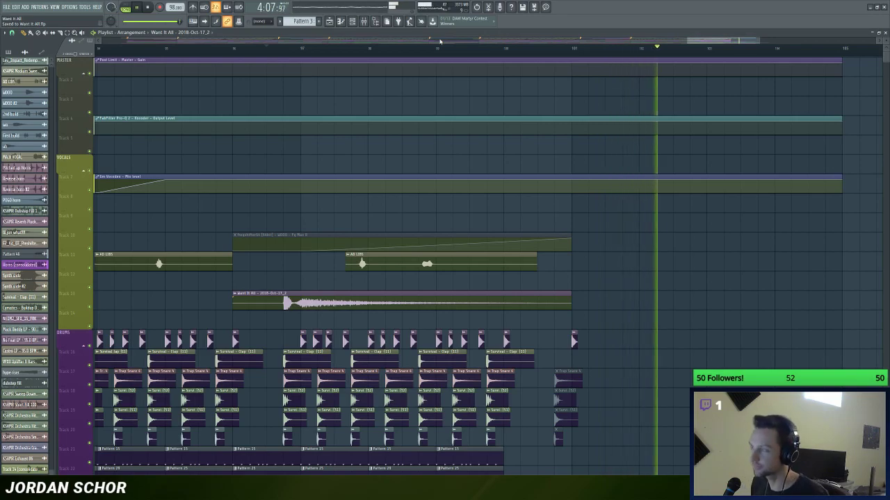
# Step: Shrink the playlist view until the whole arrangement fits, and save the project
pyautogui.scroll(-6, 440, 42)
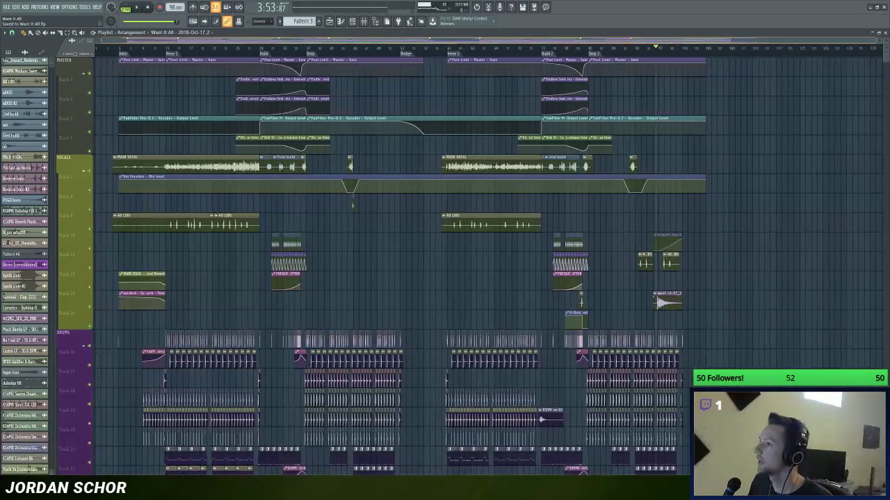
pyautogui.moveTo(886, 40); pyautogui.dragTo(886, 62)
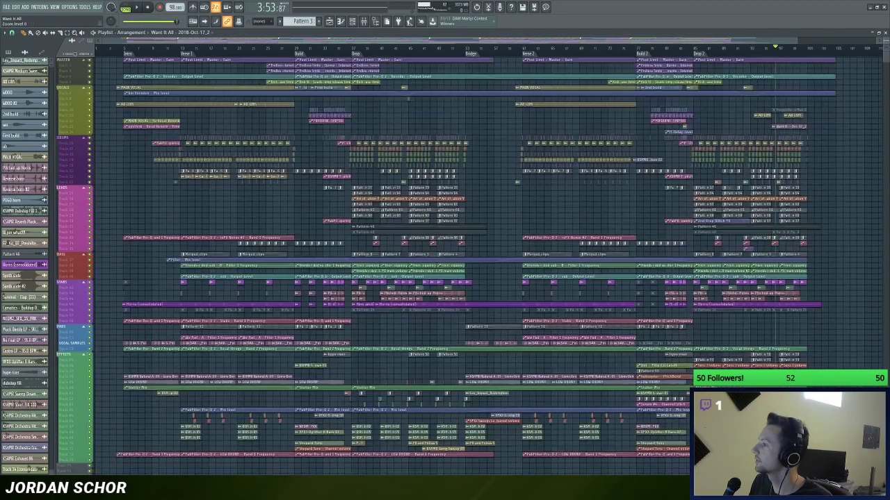
pyautogui.scroll(-2, 668, 68)
pyautogui.scroll(2, 669, 67)
pyautogui.scroll(-2, 616, 83)
pyautogui.scroll(2, 617, 83)
pyautogui.scroll(1, 616, 84)
pyautogui.hotkey('ctrl', 's')
# Step: Review the full range of mixer channels and close the mixer
pyautogui.press('F9')
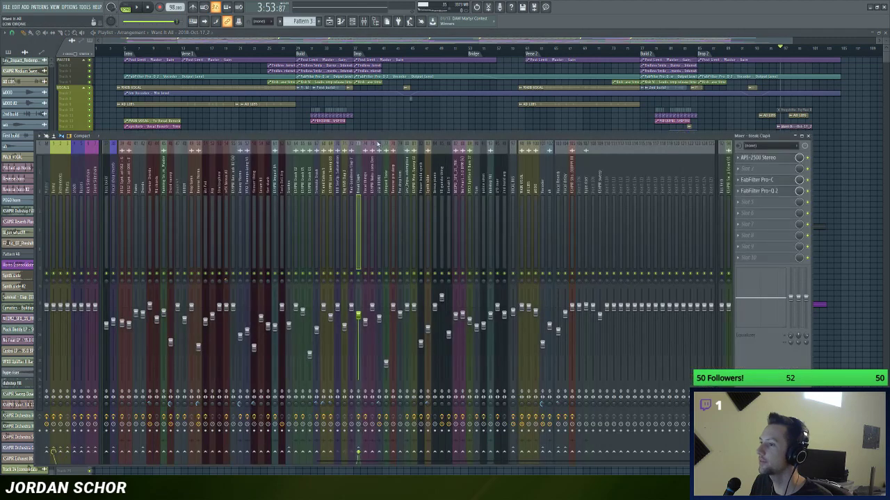
pyautogui.hscroll(-5, 369, 164)
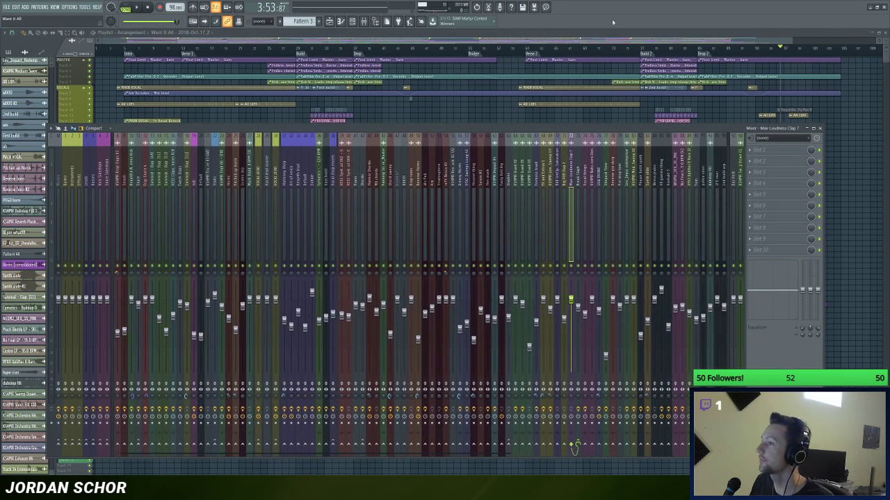
pyautogui.moveTo(479, 131); pyautogui.dragTo(476, 129)
pyautogui.click(818, 127)
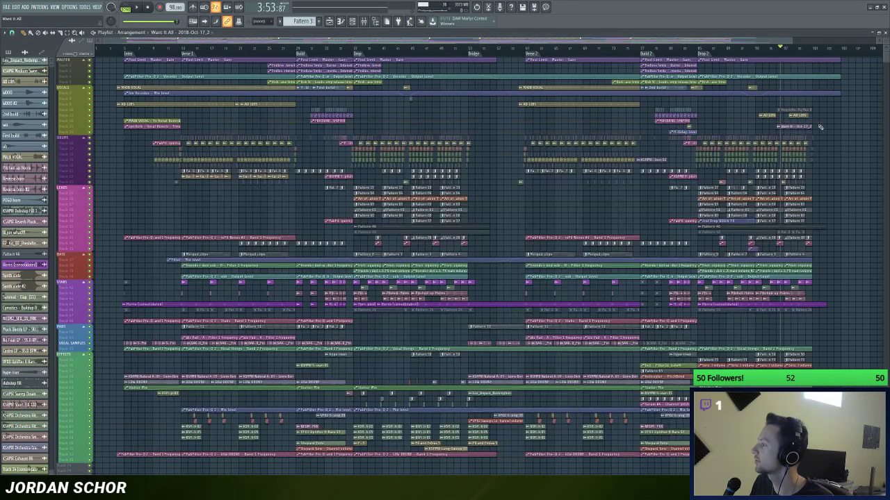
# Step: Play the song from the intro with the whole arrangement in view, selecting the Pop-y kick channel pitch clip in the build
pyautogui.scroll(2, 777, 46)
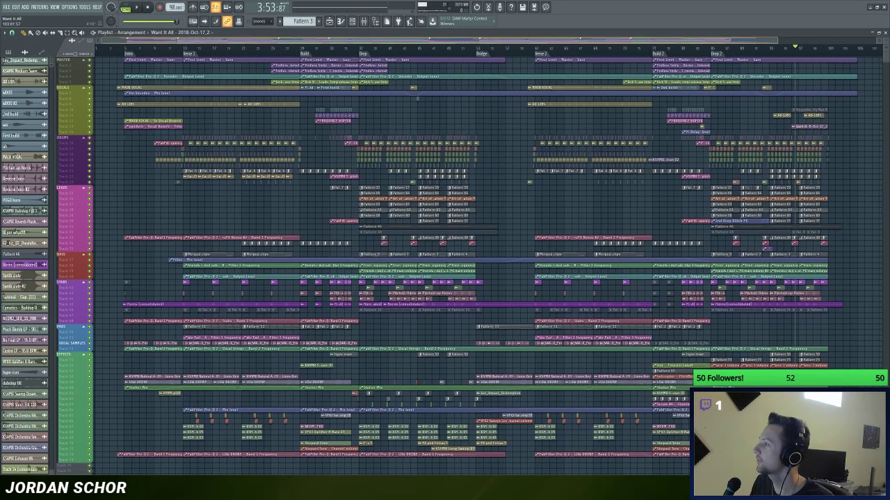
pyautogui.moveTo(763, 40); pyautogui.dragTo(763, 40)
pyautogui.press('space')
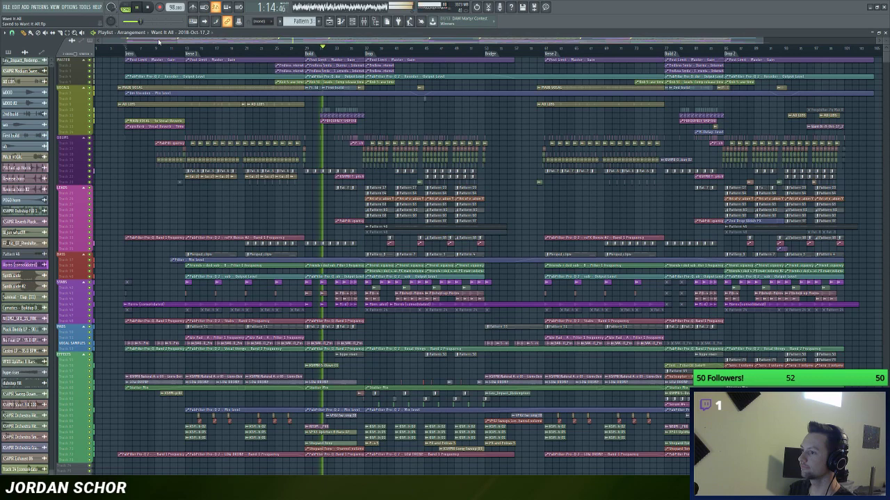
pyautogui.click(359, 144)
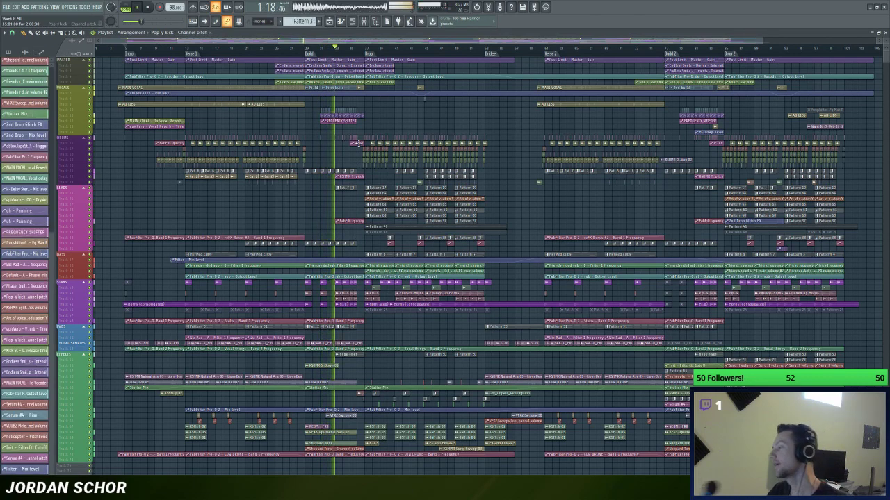